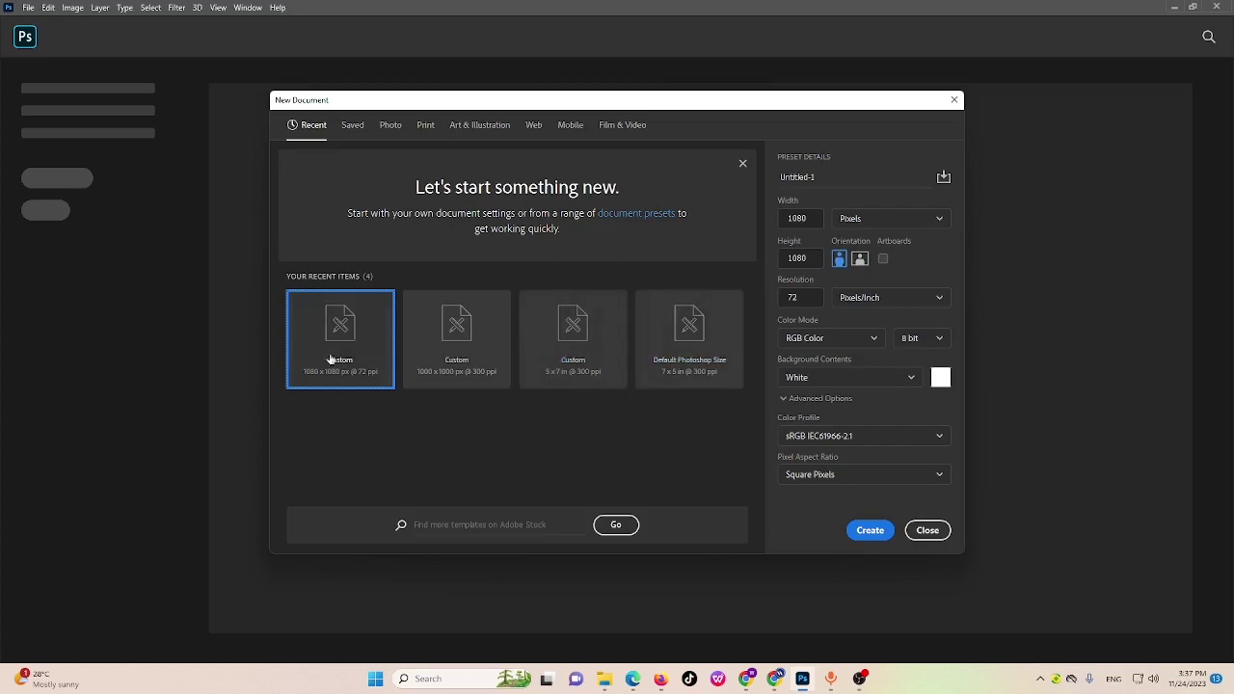
Review the recent, saved, Photo, Print, Art & Illustration, Web, Mobile, and Film & Video presets for a new document
click(391, 126)
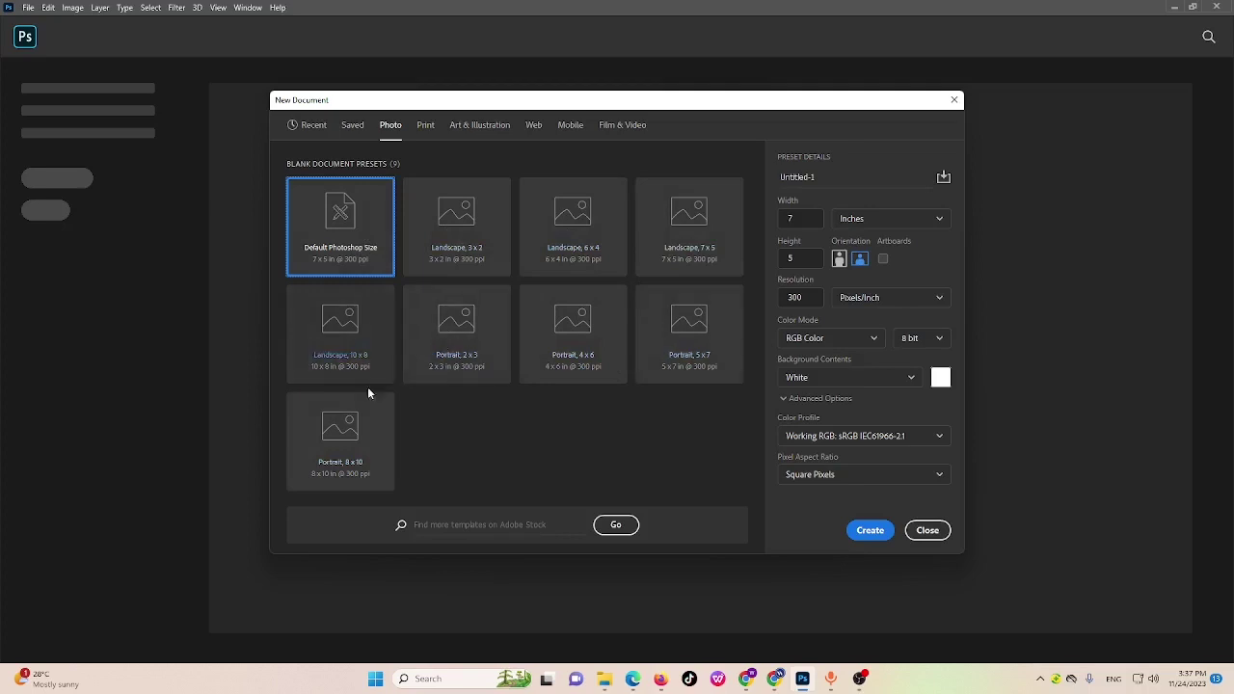
click(425, 125)
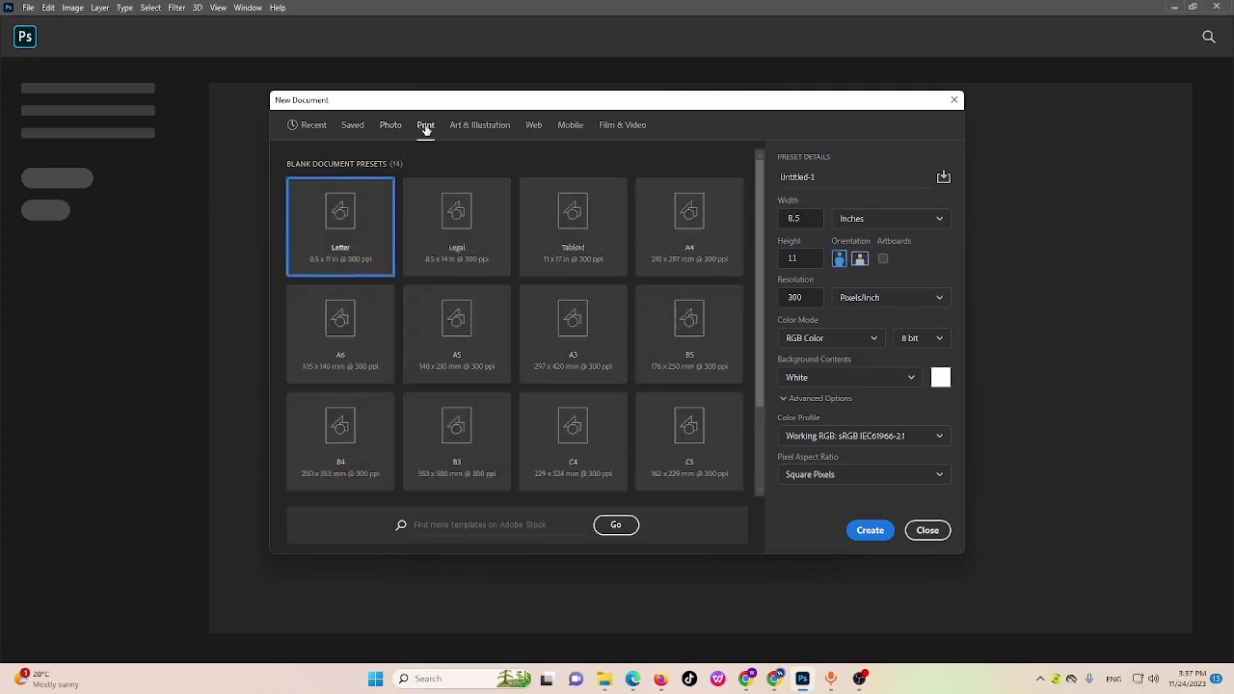
click(466, 128)
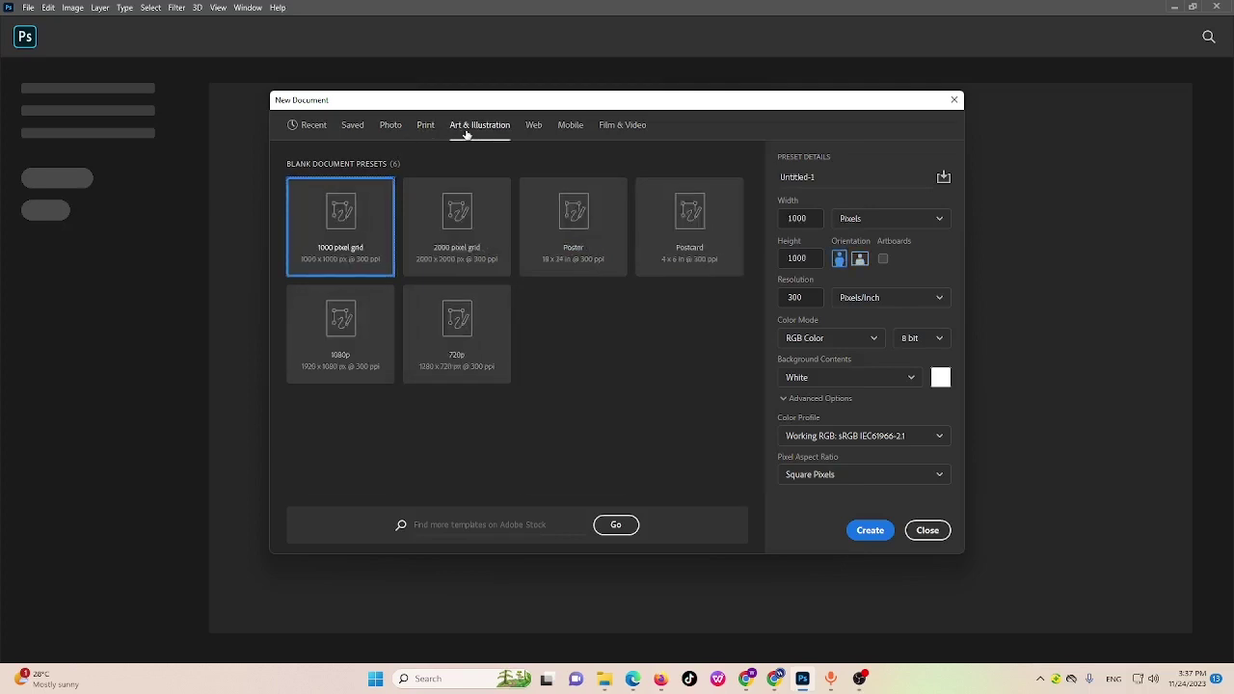
click(529, 133)
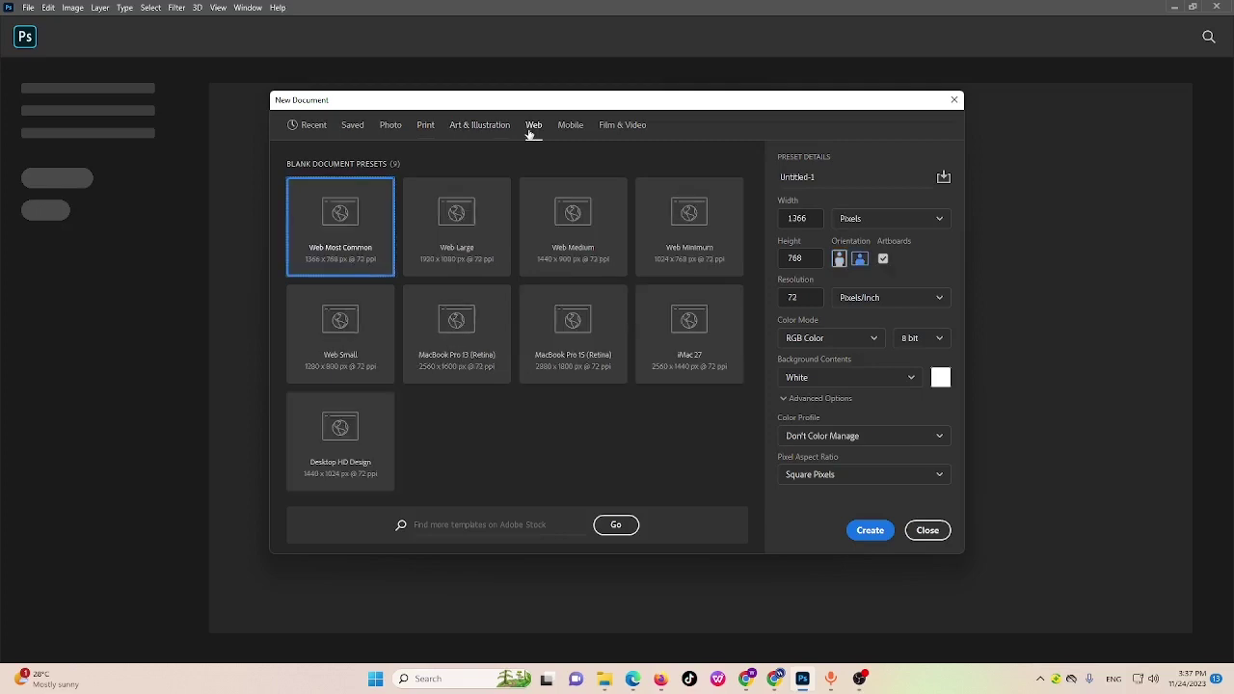
click(567, 129)
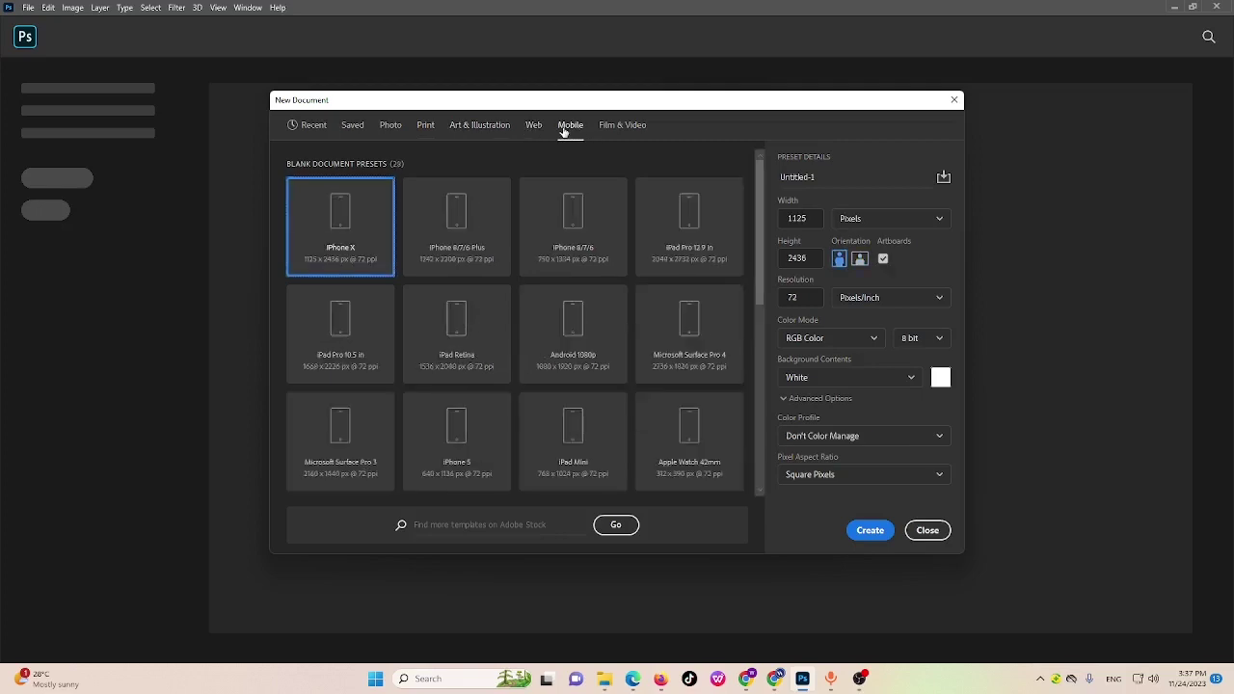
click(615, 126)
scroll(560, 353, down, 4)
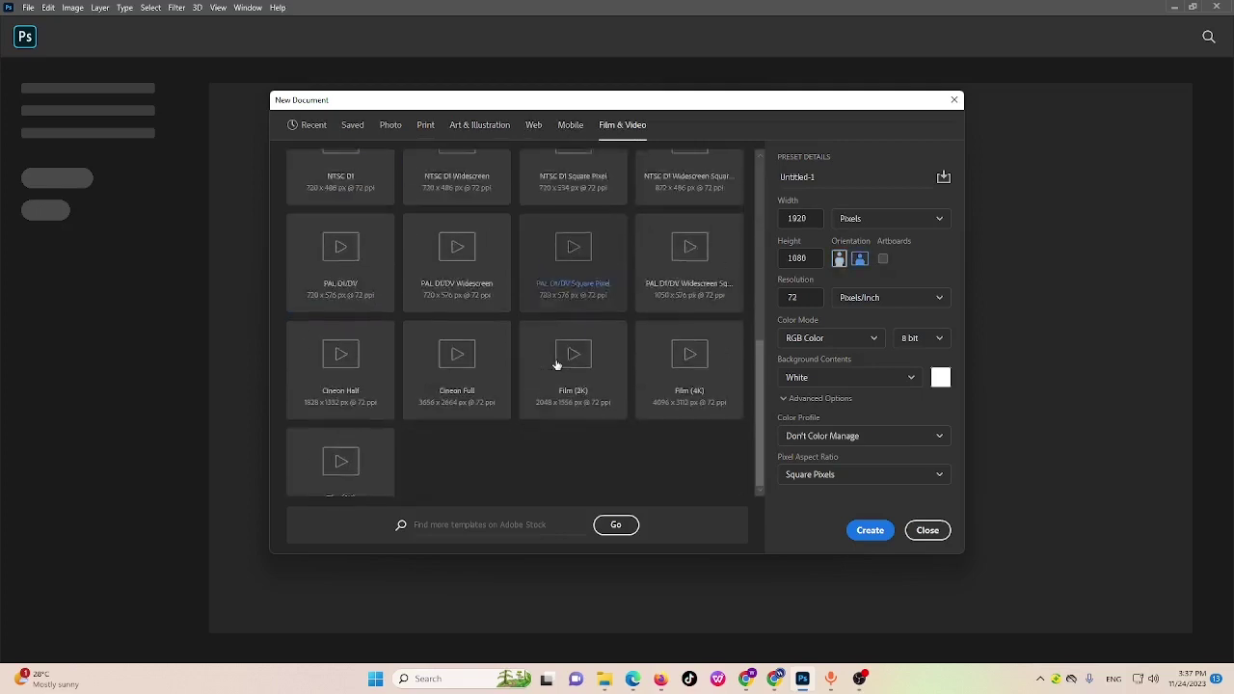
scroll(557, 365, up, 4)
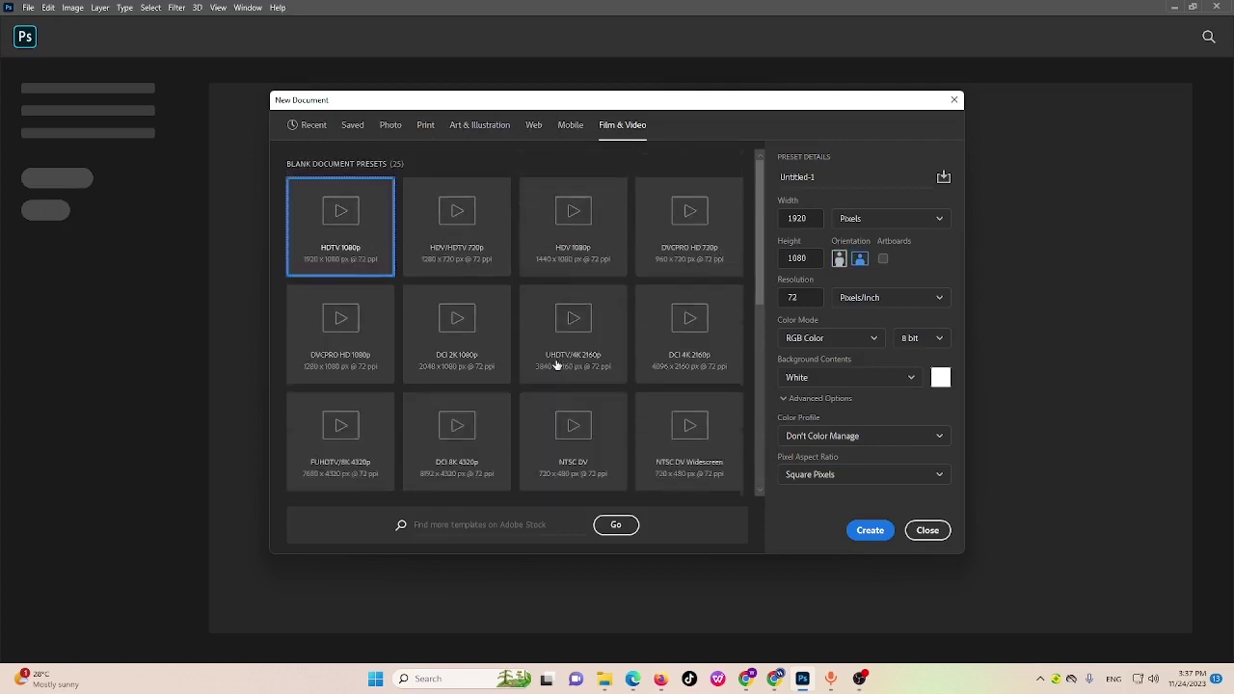
click(561, 129)
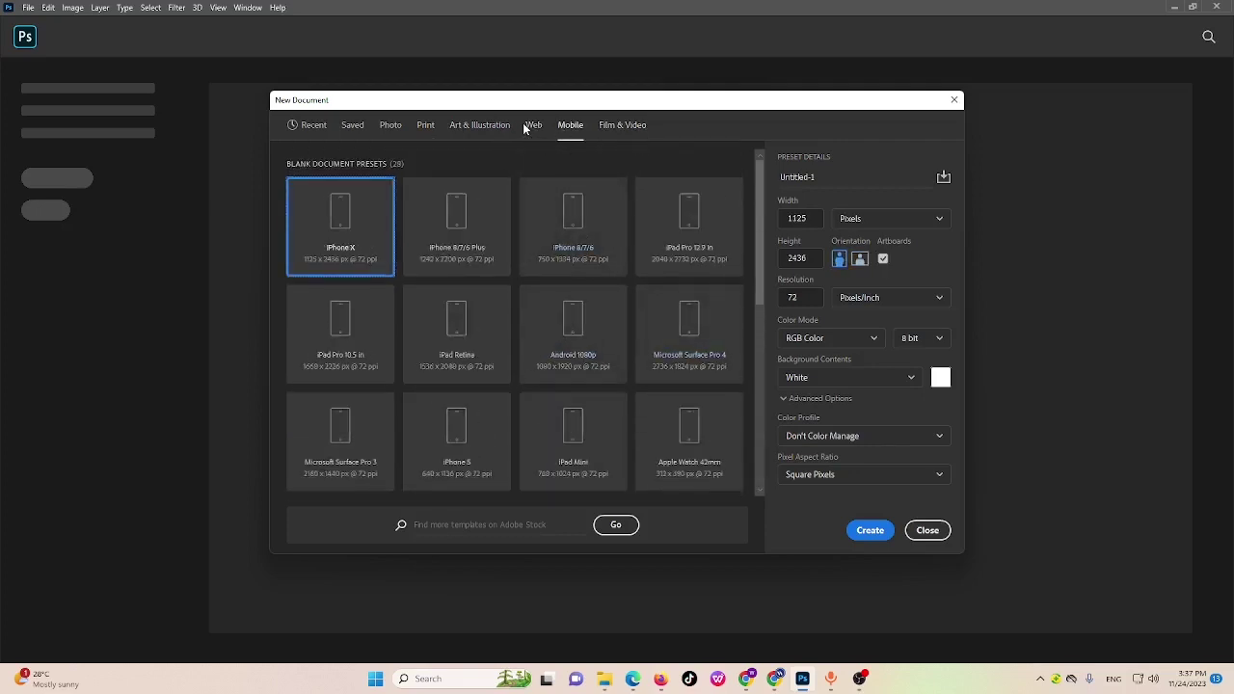
click(350, 127)
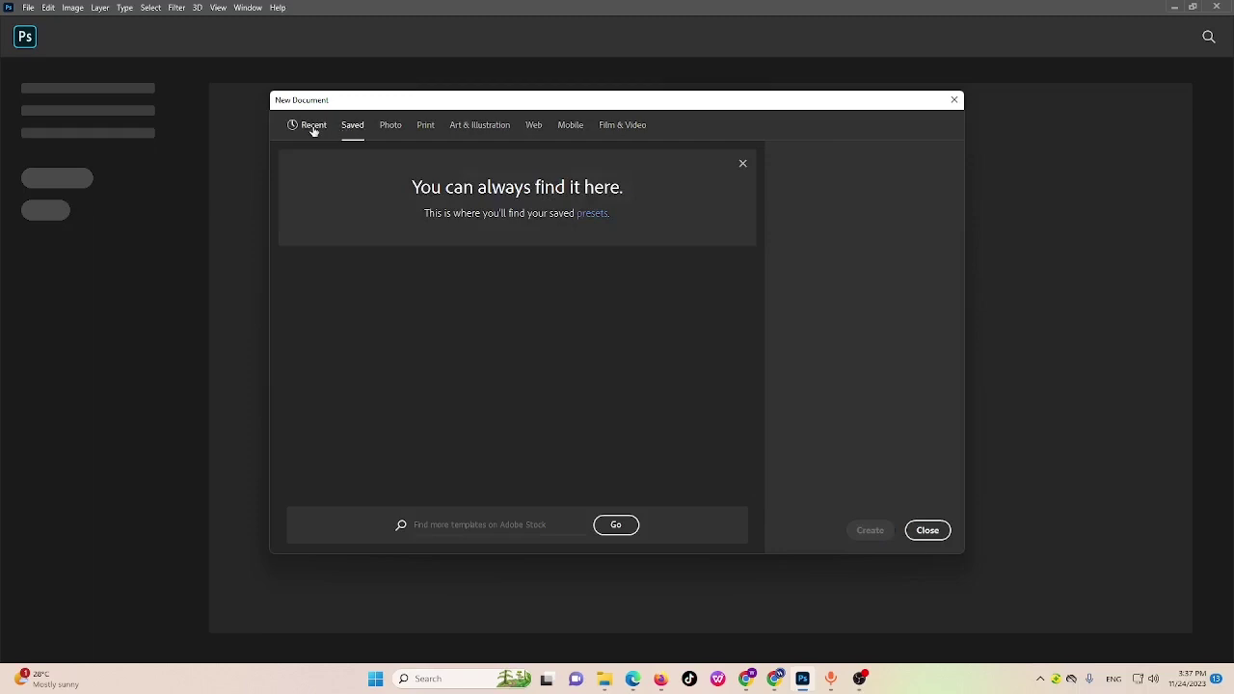
click(312, 128)
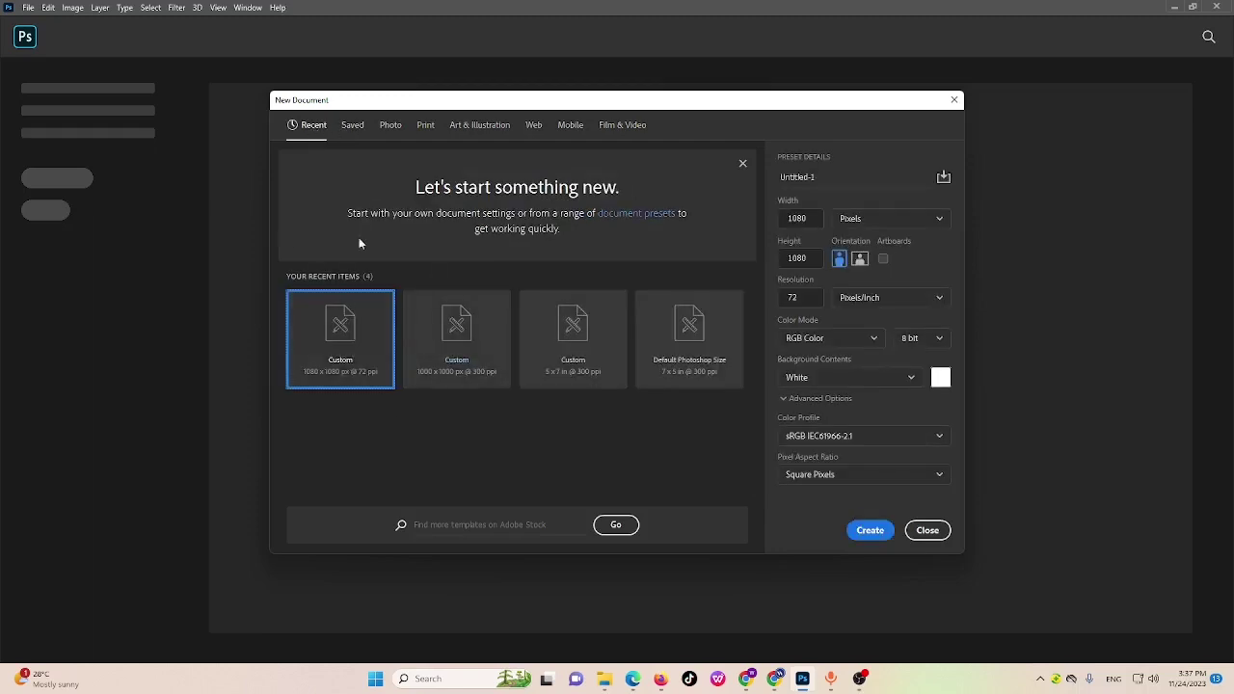
click(351, 127)
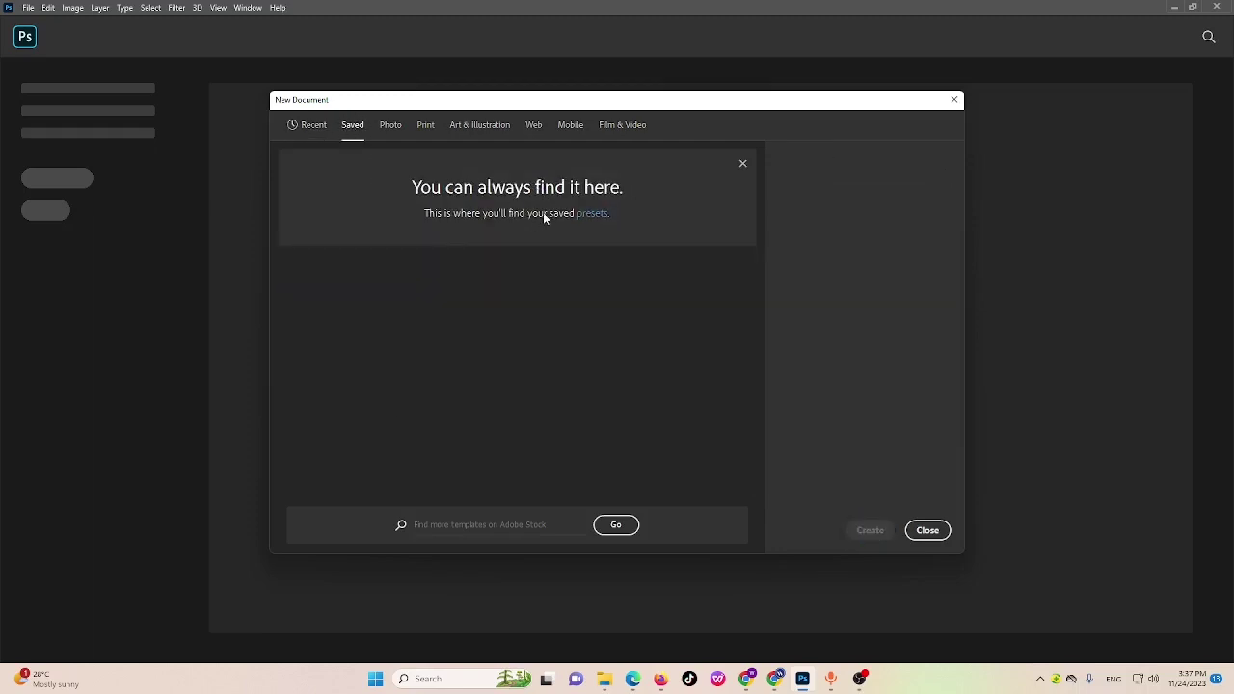
click(315, 126)
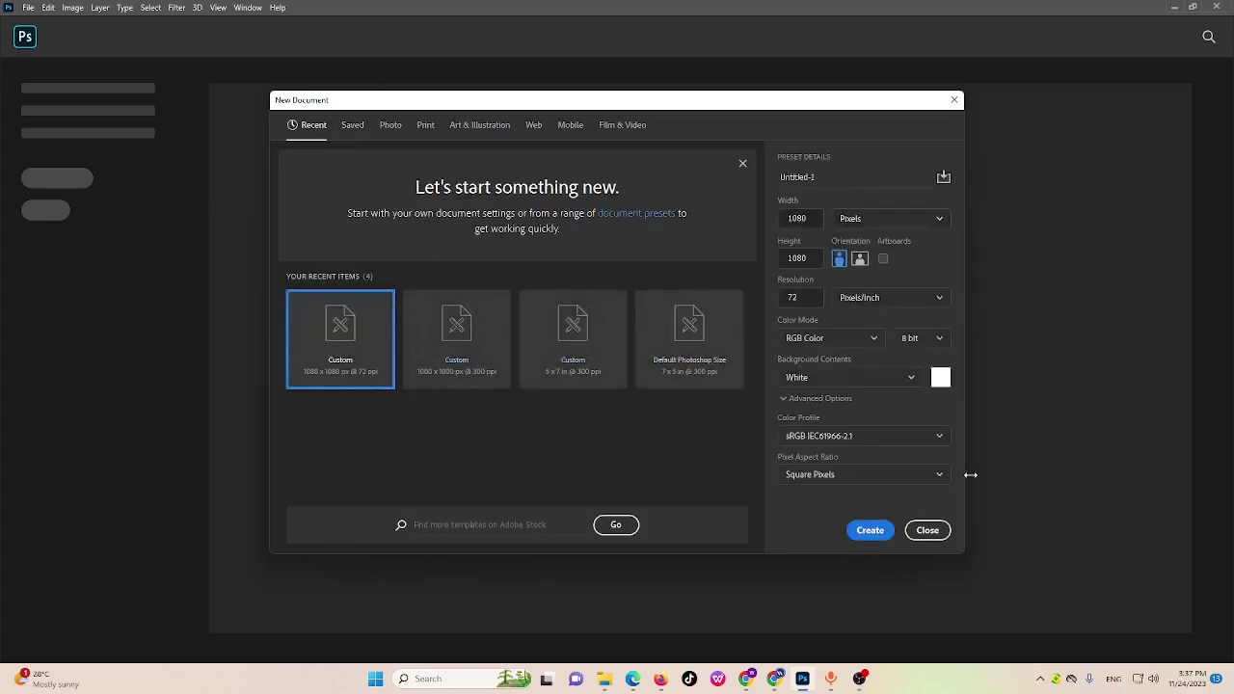
Name the new document Lesson-1
click(858, 178)
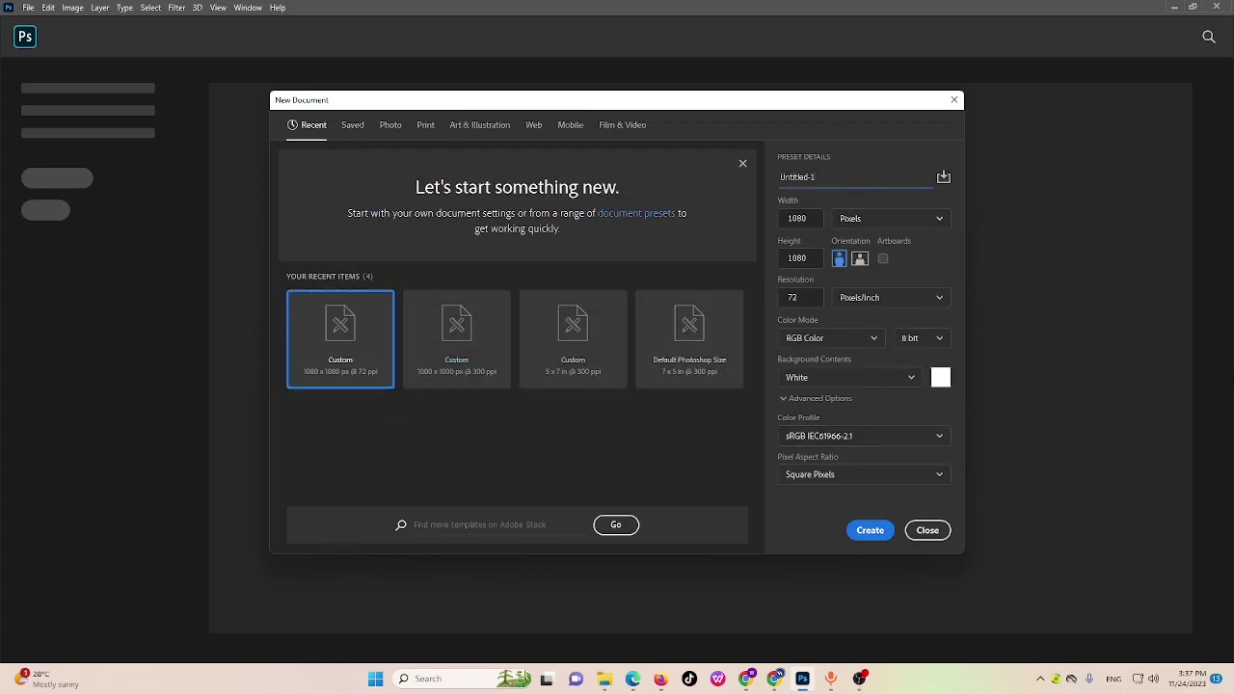
key(BackSpace)
key(BackSpace)
key(BackSpace)
key(BackSpace)
key(BackSpace)
key(BackSpace)
key(BackSpace)
key(BackSpace)
key(BackSpace)
key(BackSpace)
text(Lessonn)
key(BackSpace)
key(BackSpace)
text(n-1)
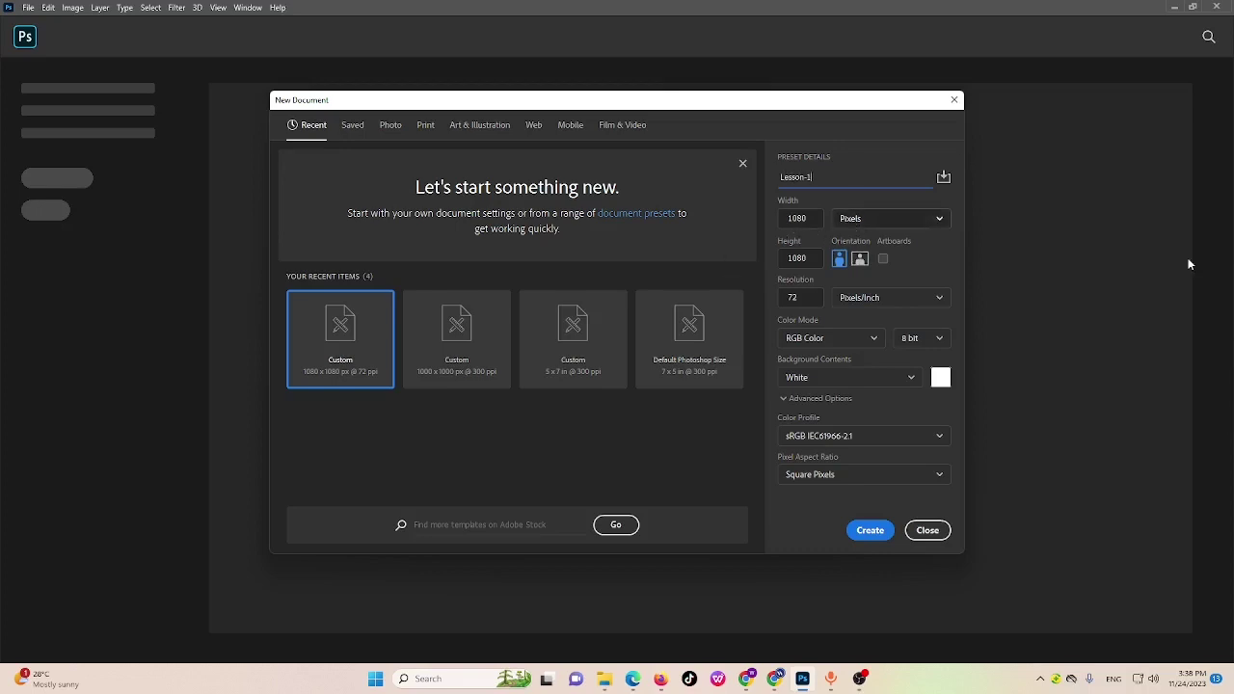
Choose Pixels as the document's measurement unit and set its width to 1080
click(914, 220)
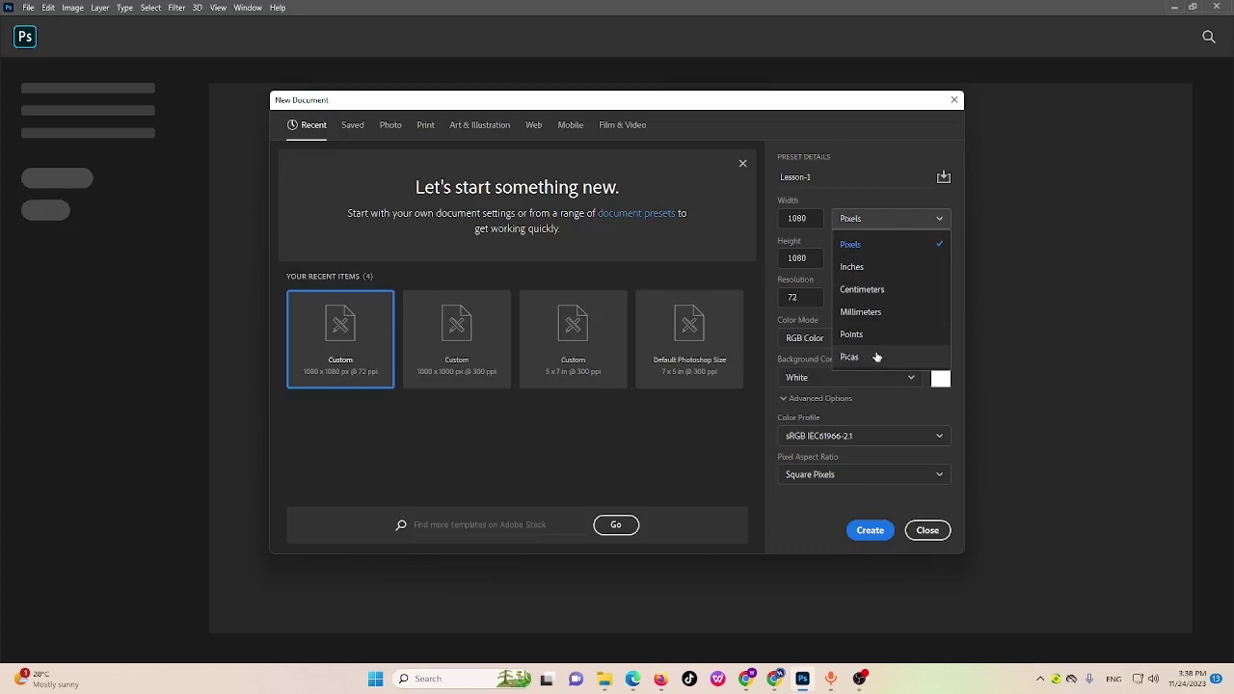
click(860, 247)
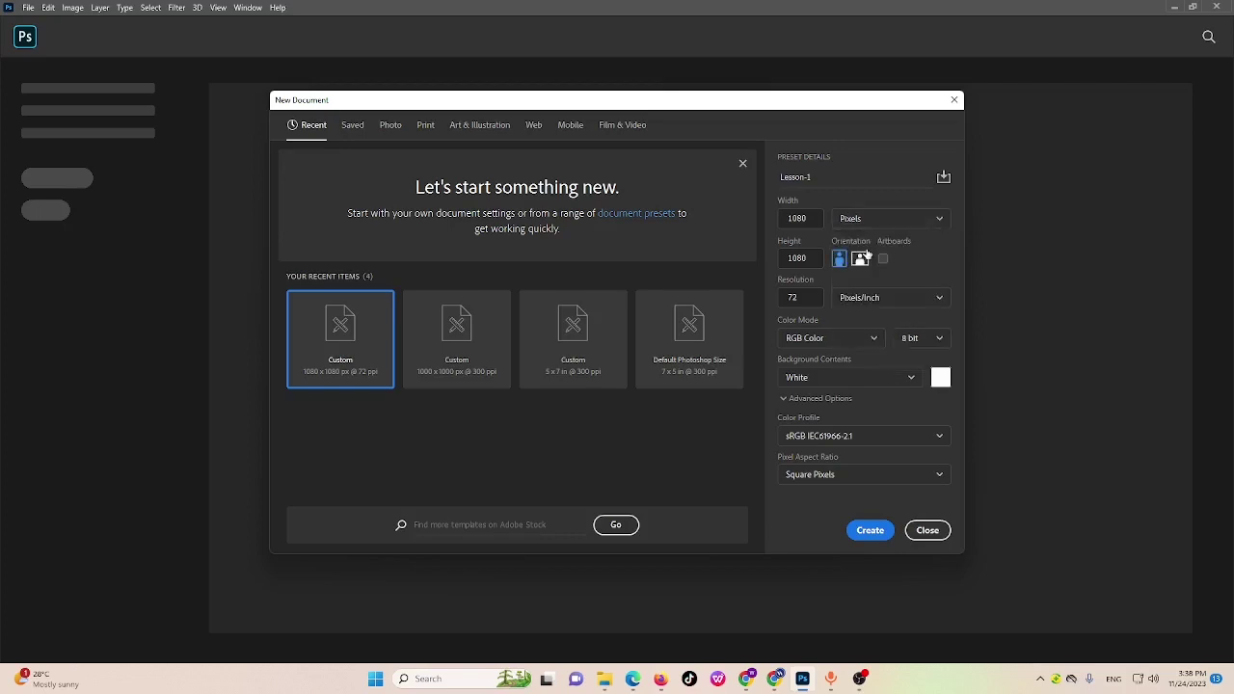
double_click(821, 219)
text(1080)
Try document heights of 1080 and 1500 pixels in portrait orientation
click(811, 260)
double_click(811, 260)
text(1080)
drag(812, 259, 775, 267)
text(1500)
click(916, 270)
click(839, 259)
Set the new document's height to 500 pixels
double_click(811, 261)
text(500)
click(918, 267)
Examine the document's resolution value and the available resolution units
click(815, 296)
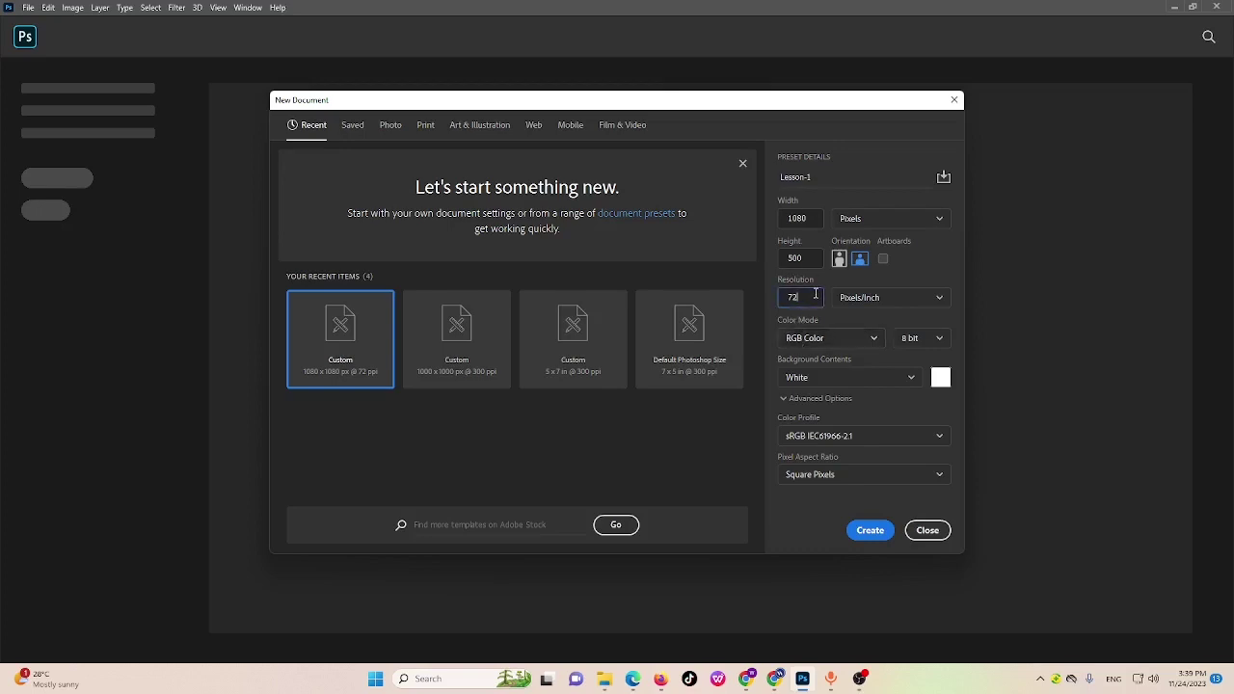
double_click(815, 294)
click(940, 303)
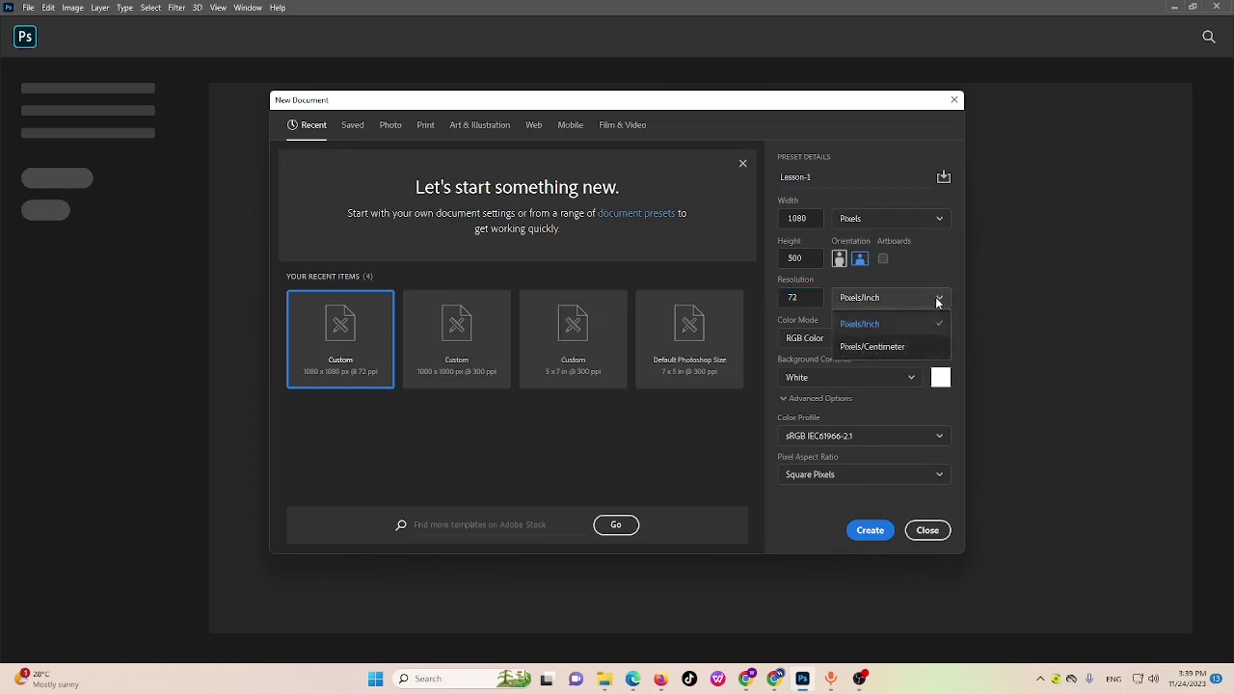
click(937, 305)
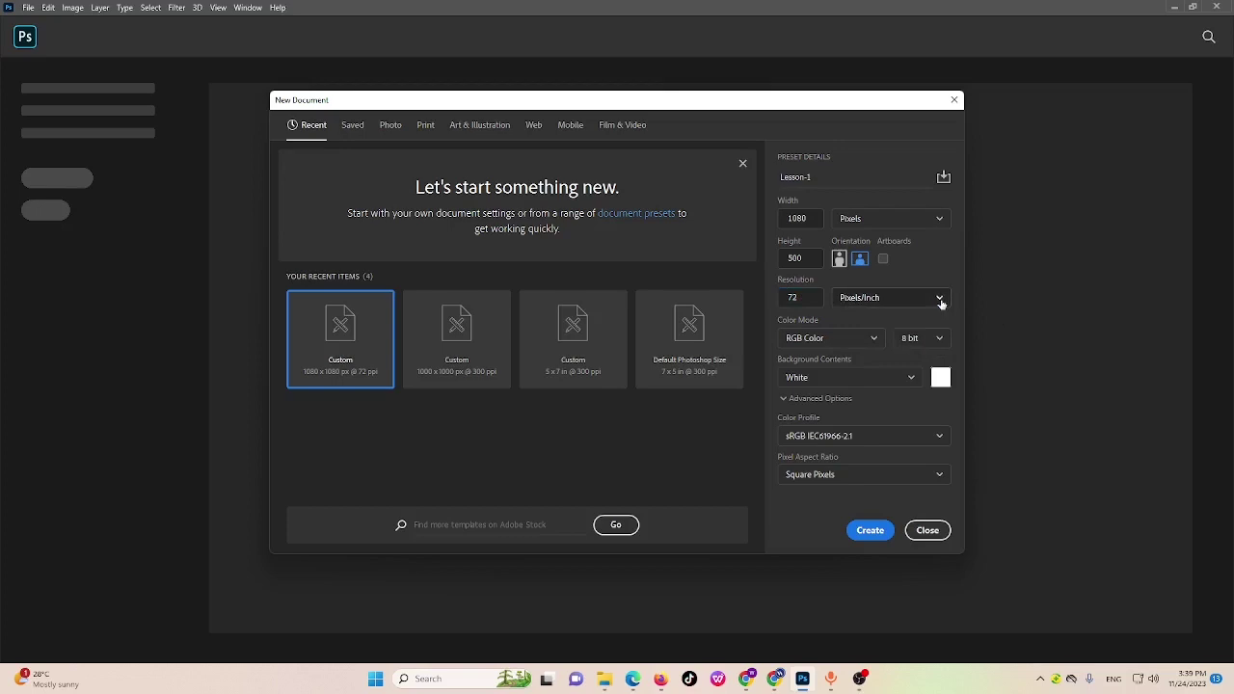
Keep the color mode at RGB Color with 8 bit depth and create the document
click(873, 339)
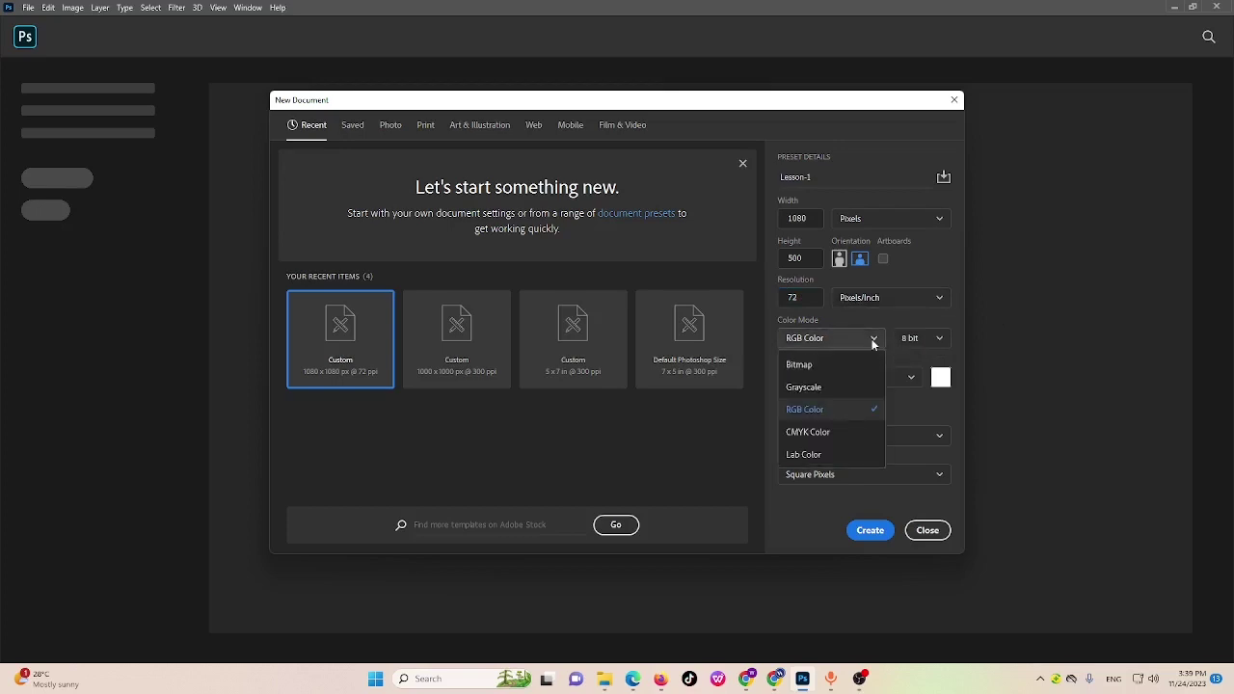
click(853, 412)
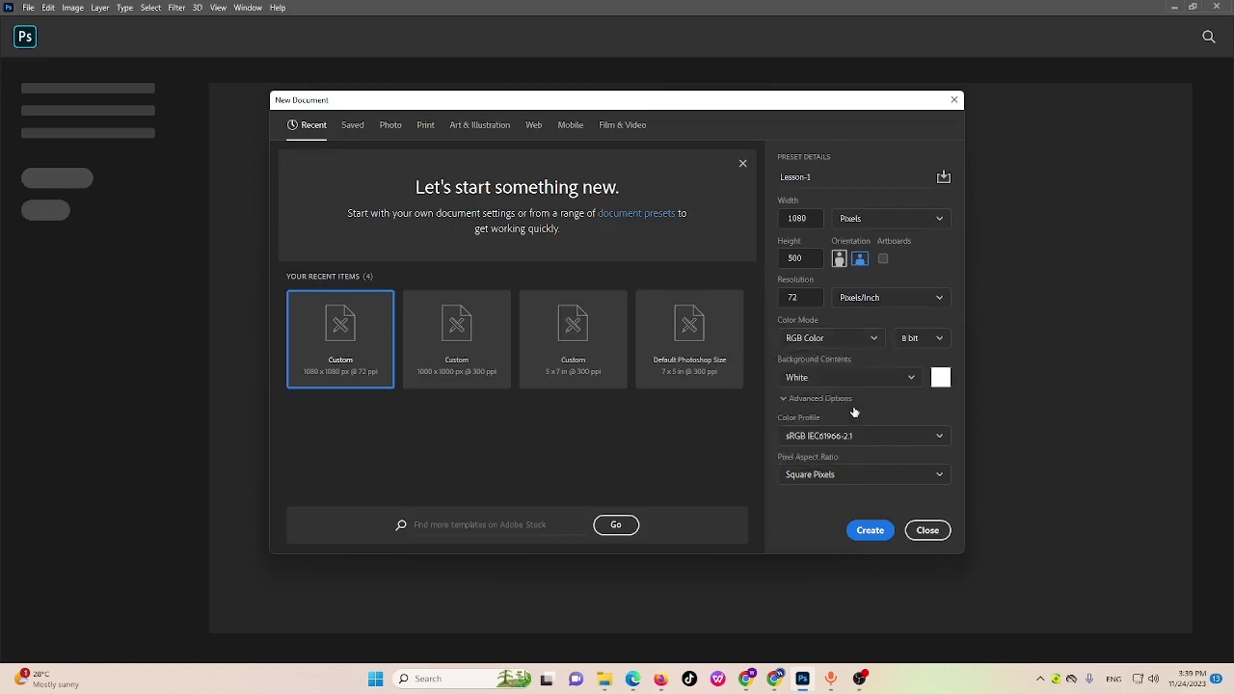
click(938, 343)
click(937, 343)
click(869, 530)
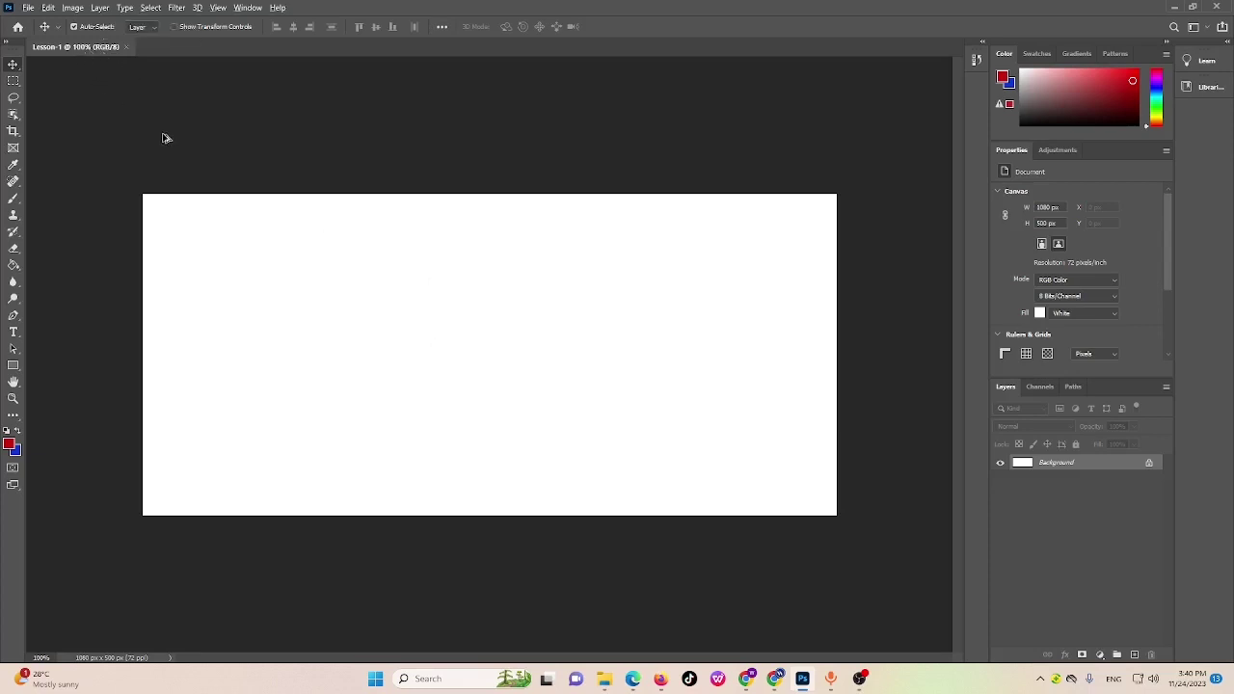
Zoom in and out on the blank canvas to view it at different magnifications
scroll(202, 218, down, 3)
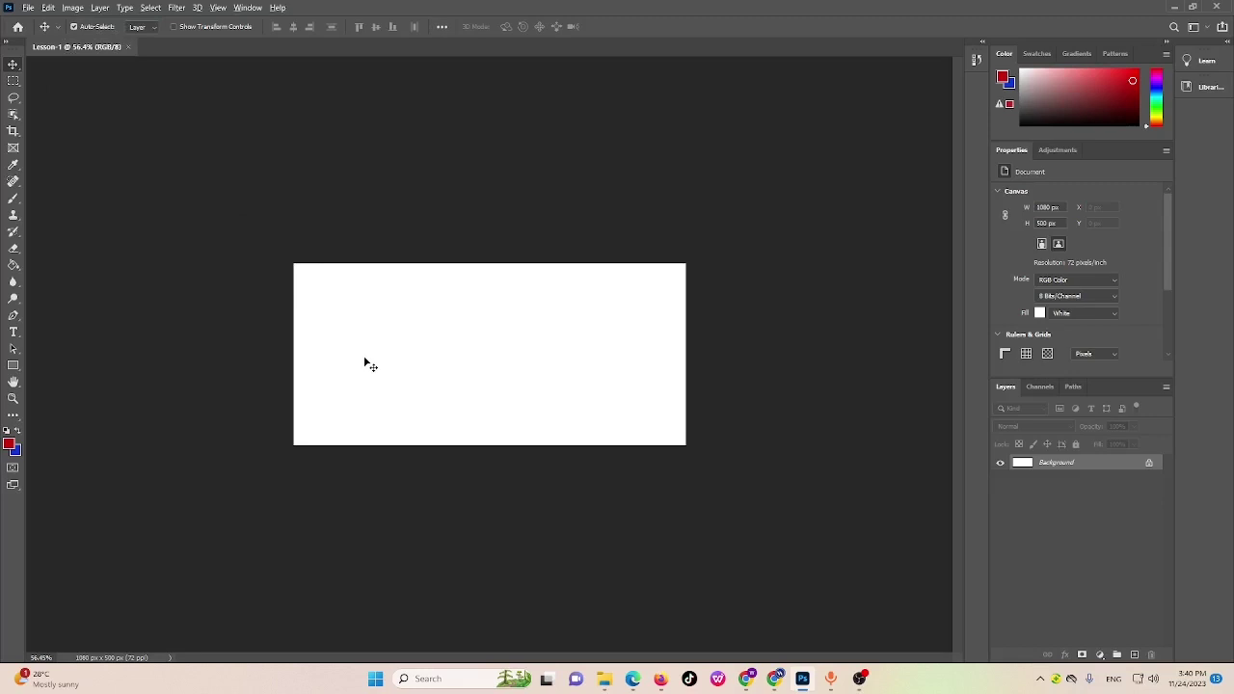
scroll(368, 362, up, 1)
scroll(368, 363, up, 2)
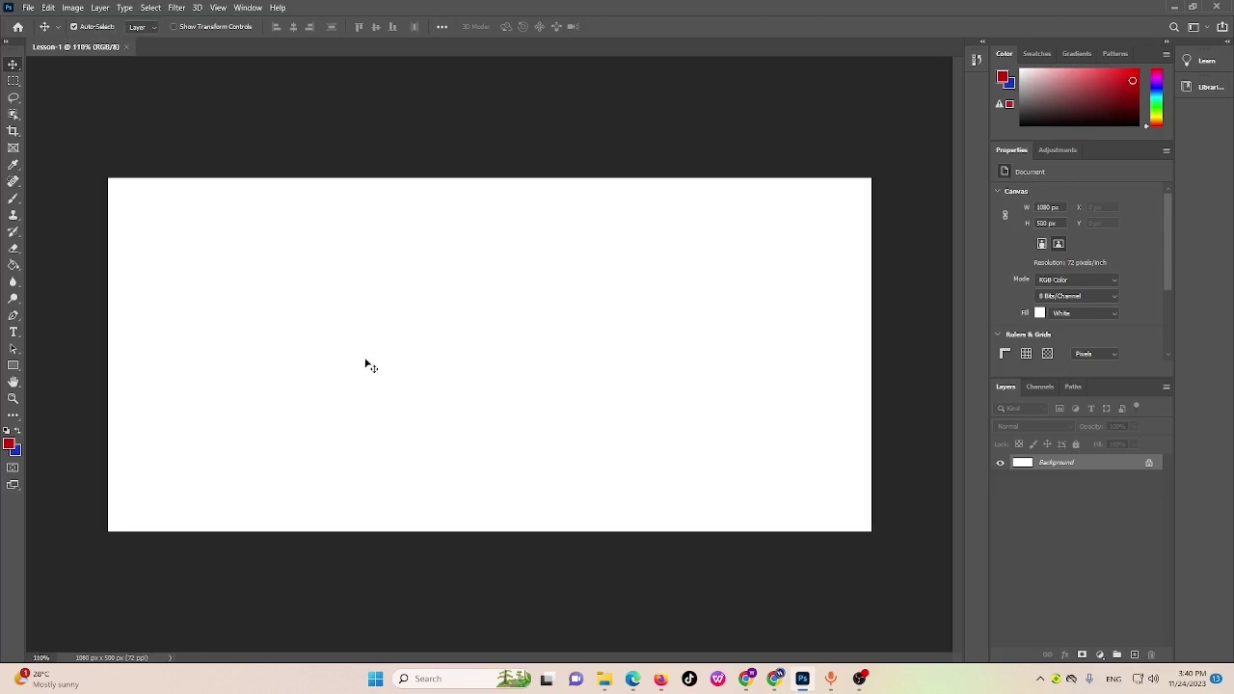
key(ctrl+minus)
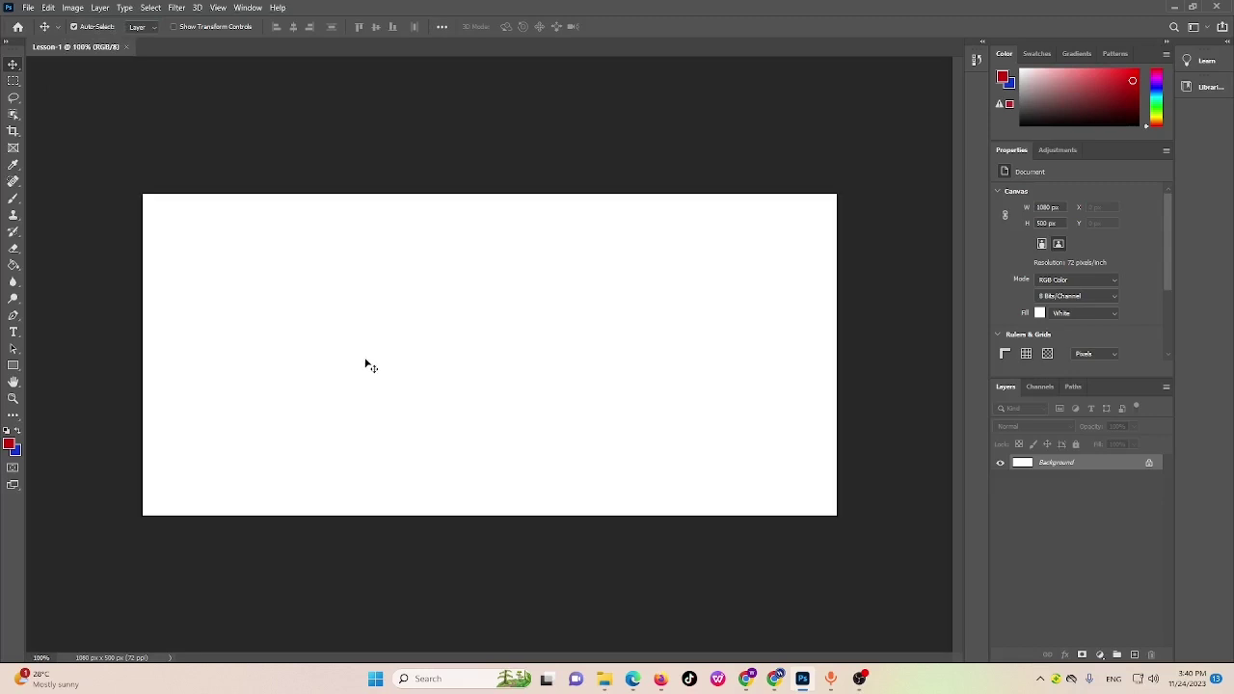
key(ctrl+minus)
key(ctrl+minus)
key(ctrl+minus)
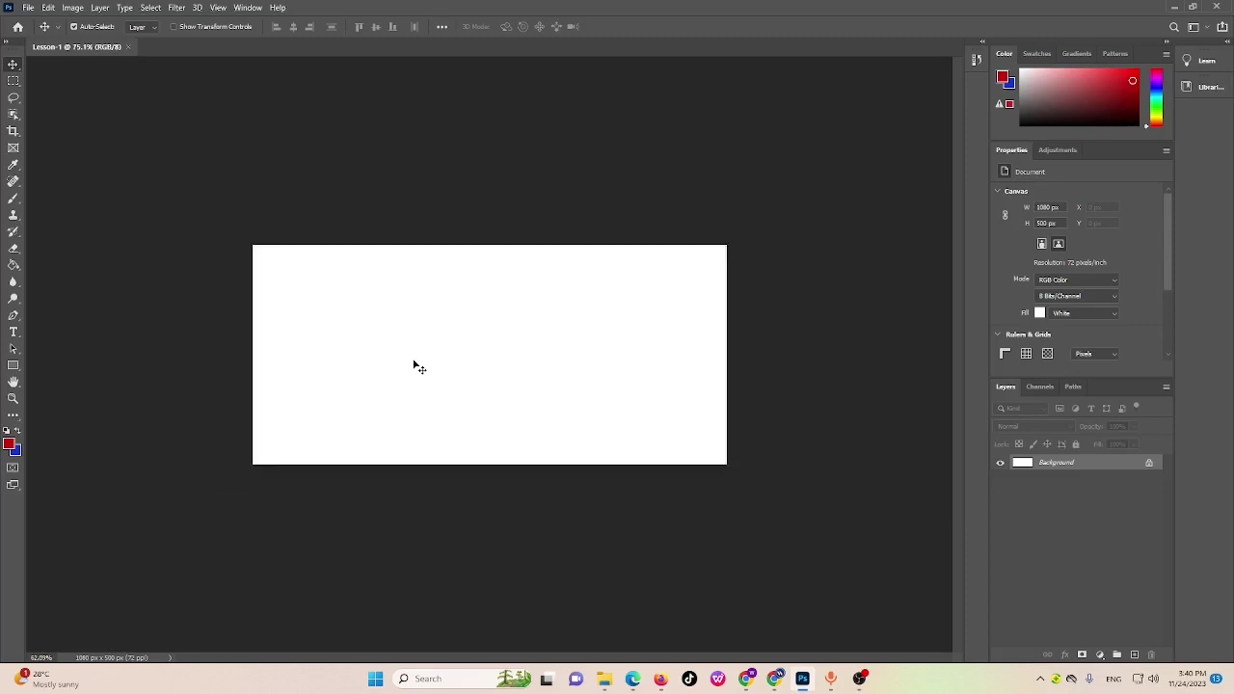
key(ctrl+plus)
scroll(414, 365, up, 6)
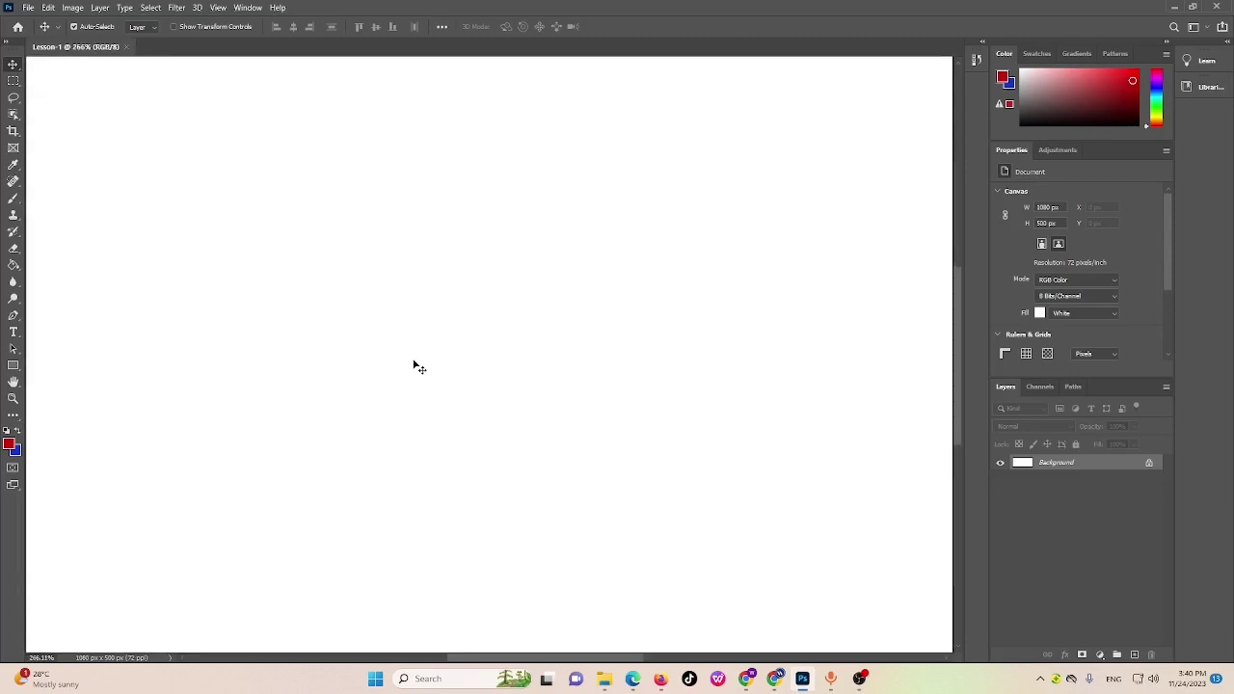
scroll(415, 365, down, 5)
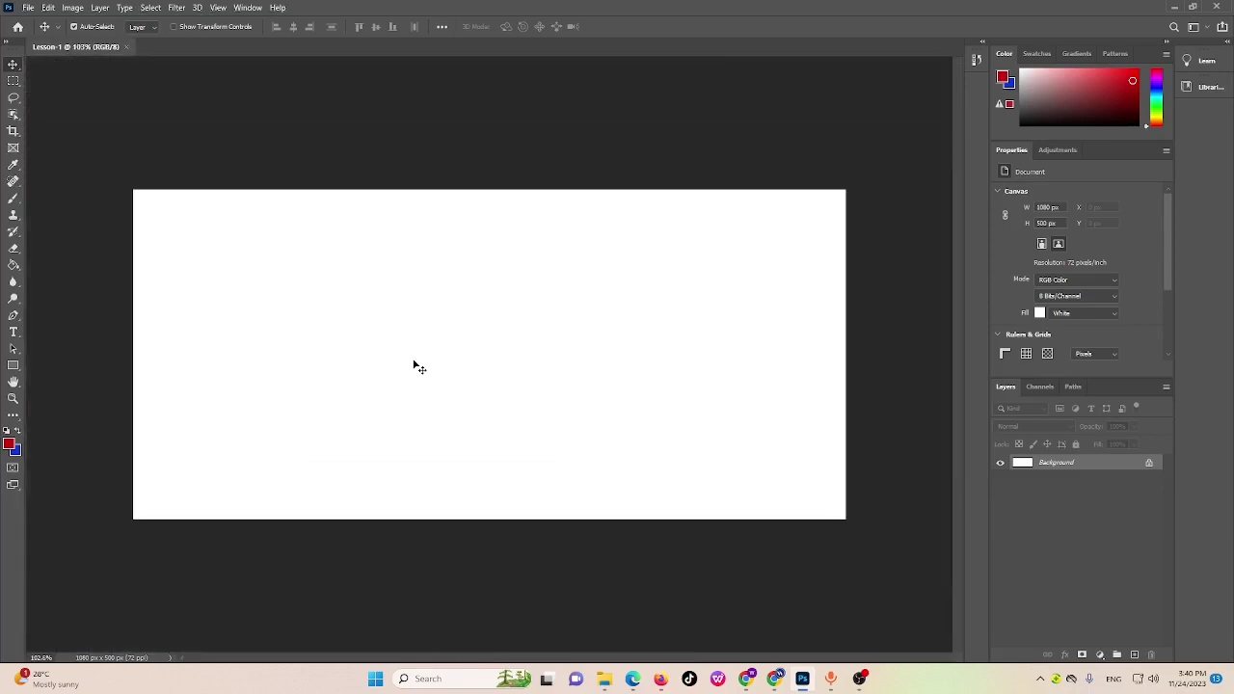
scroll(414, 361, down, 1)
scroll(413, 362, up, 1)
scroll(415, 366, up, 2)
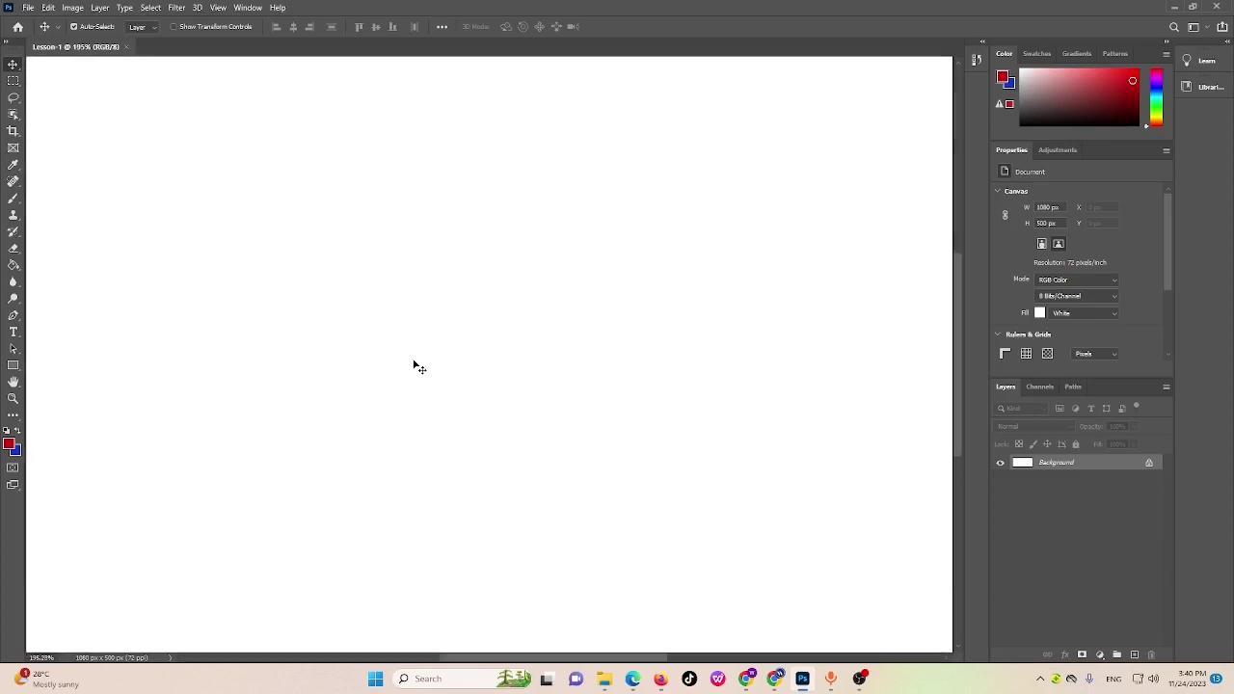
scroll(414, 365, down, 4)
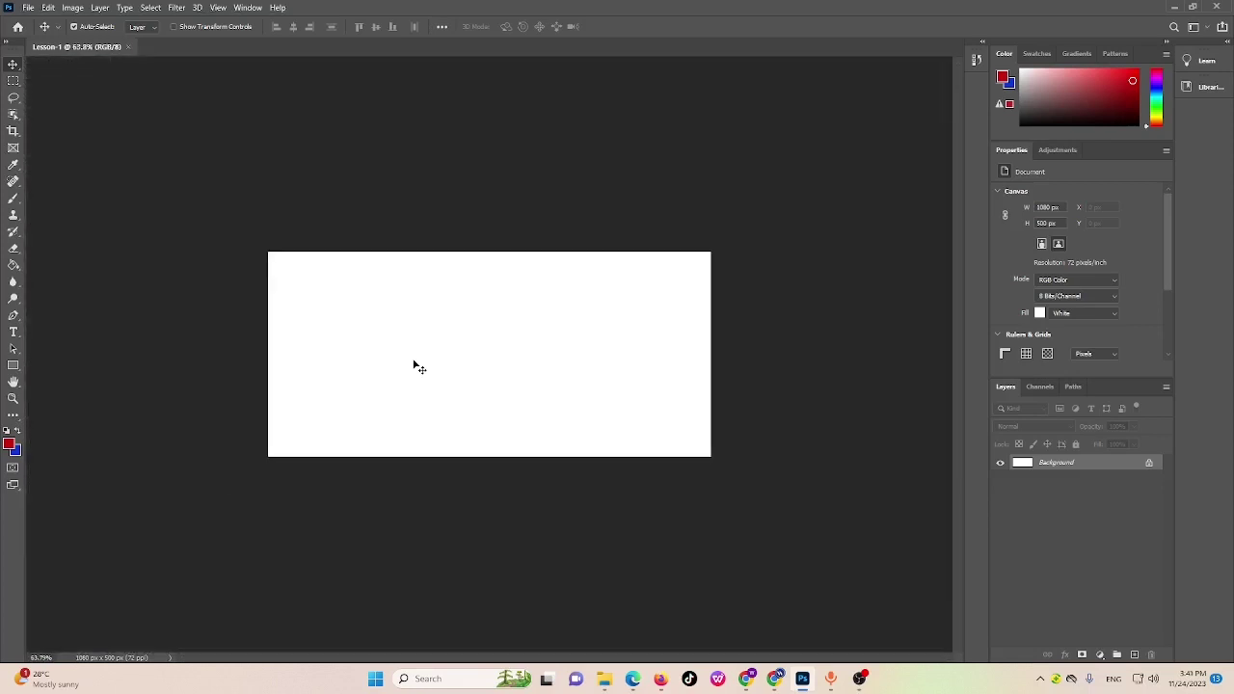
scroll(414, 365, up, 3)
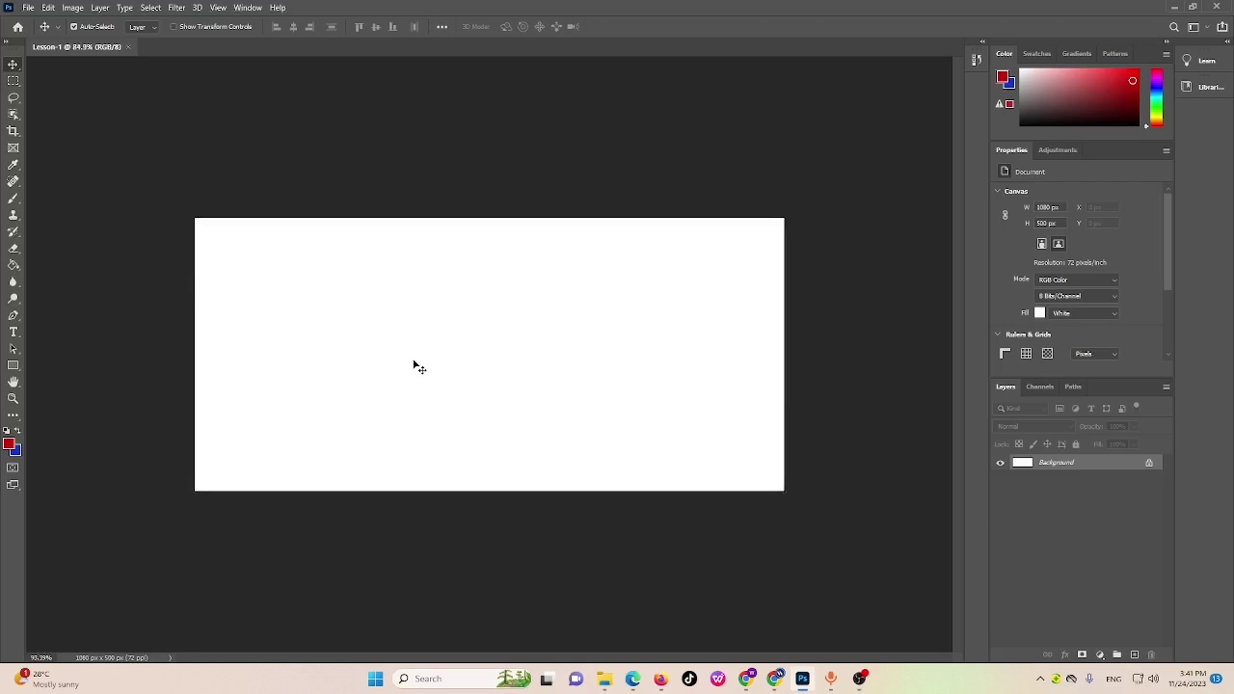
scroll(414, 366, down, 1)
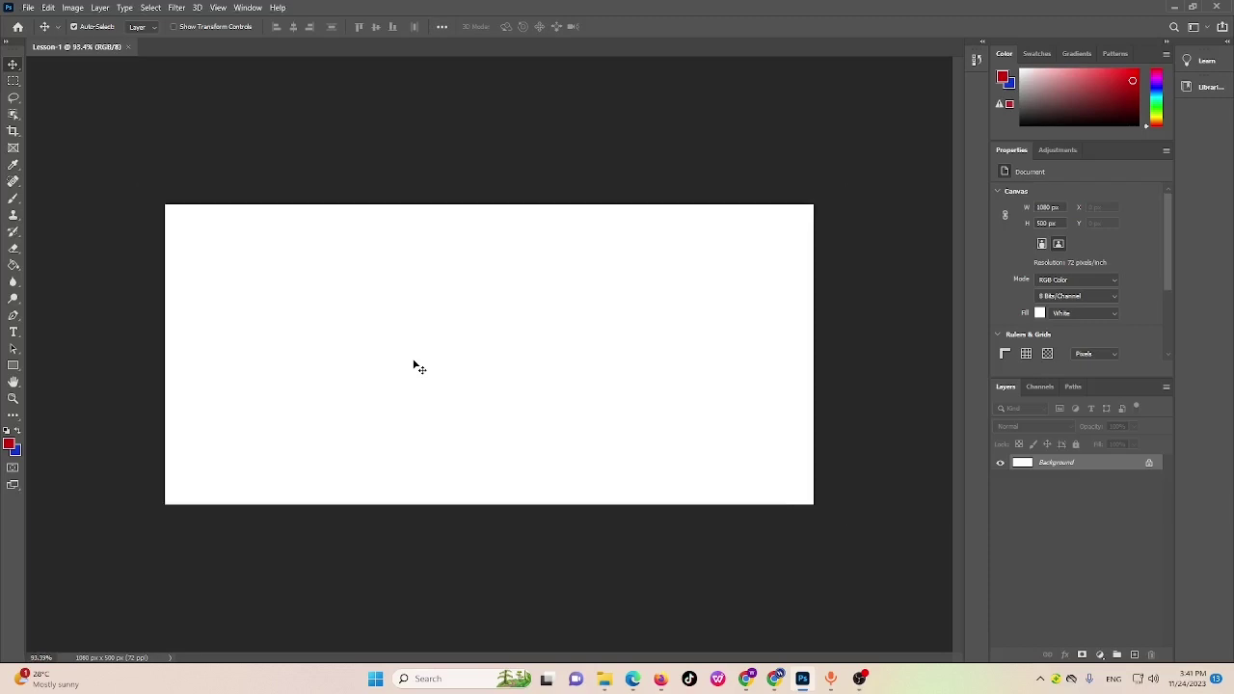
scroll(415, 365, up, 1)
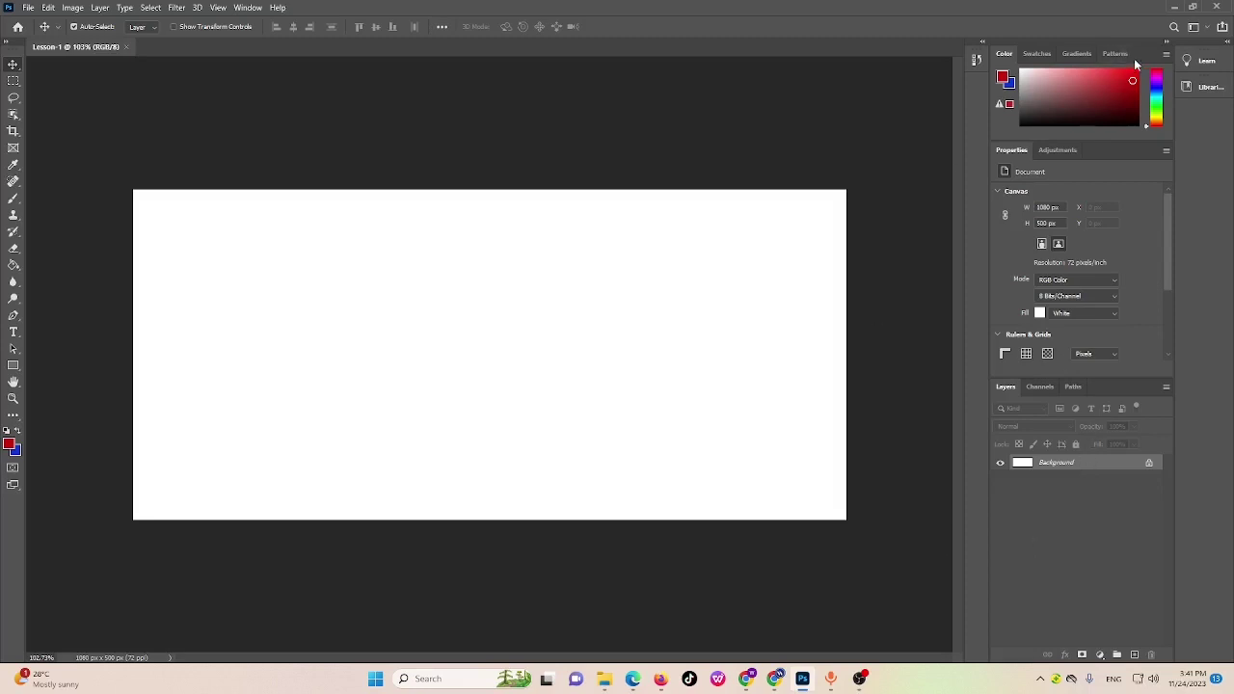
Undock the Color and Properties panel groups so they float over the canvas, and close the Layers group
drag(1134, 57, 837, 81)
drag(1111, 64, 688, 271)
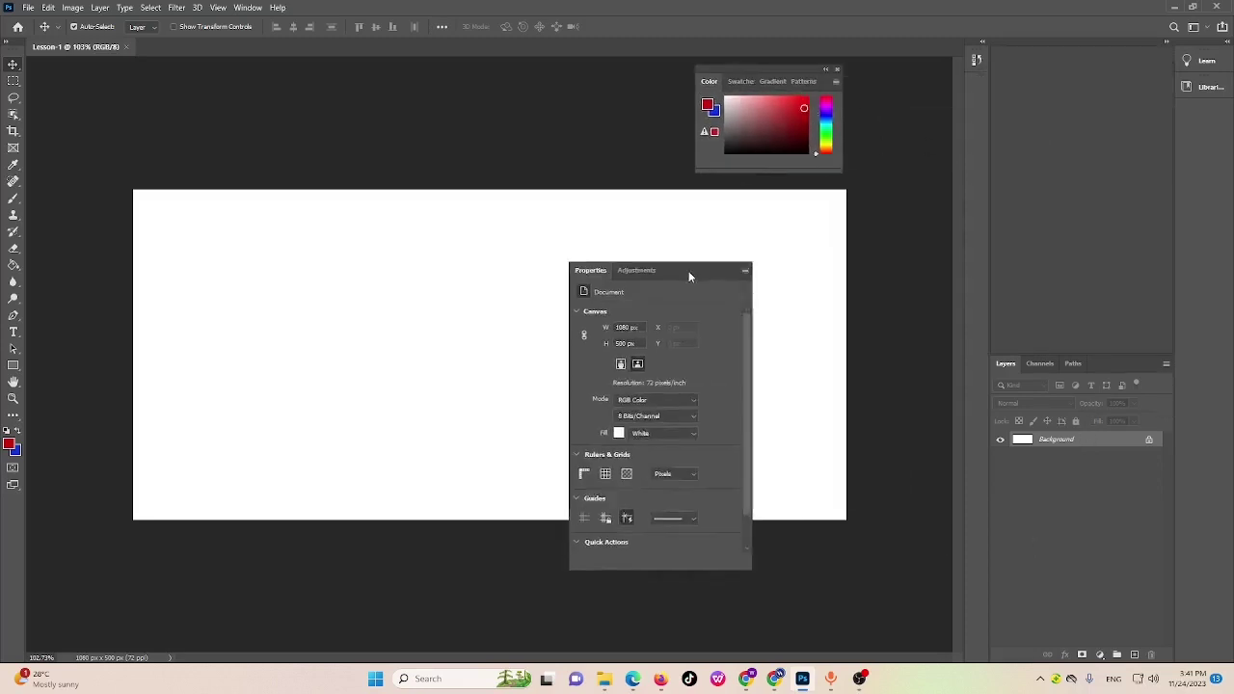
drag(1136, 45, 841, 255)
click(866, 244)
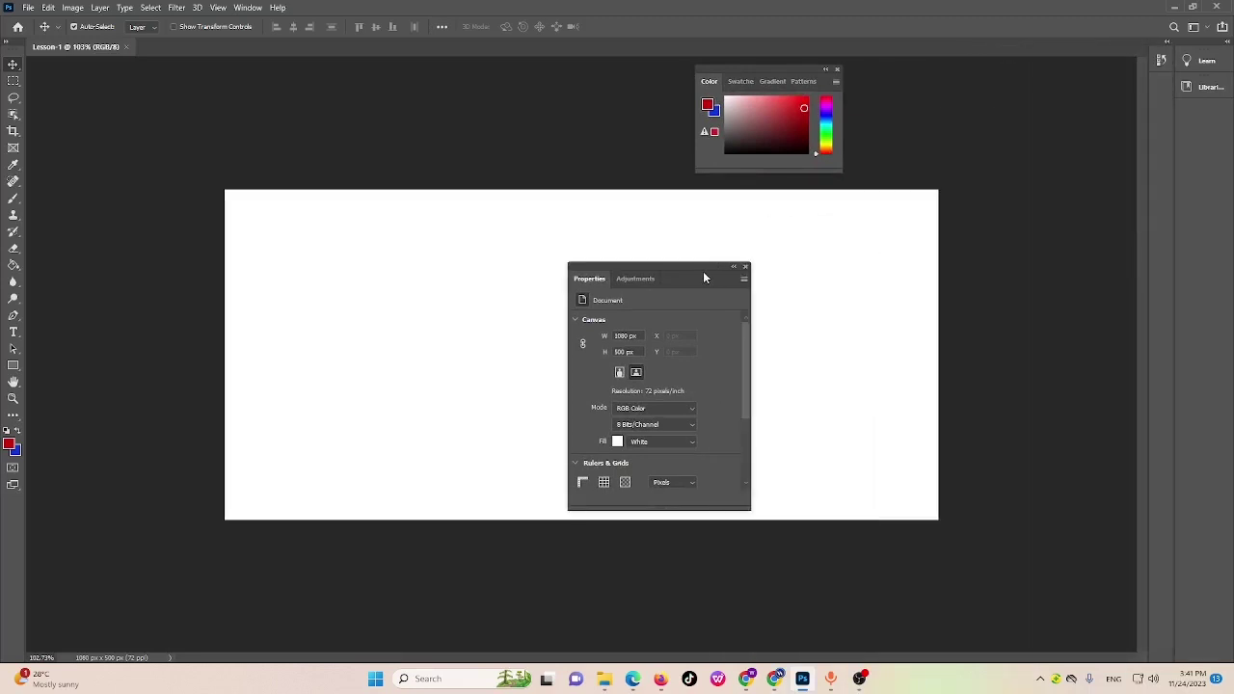
Stack the floating Properties group with the Color group and close them, and undock and close the toolbar
drag(703, 271, 813, 81)
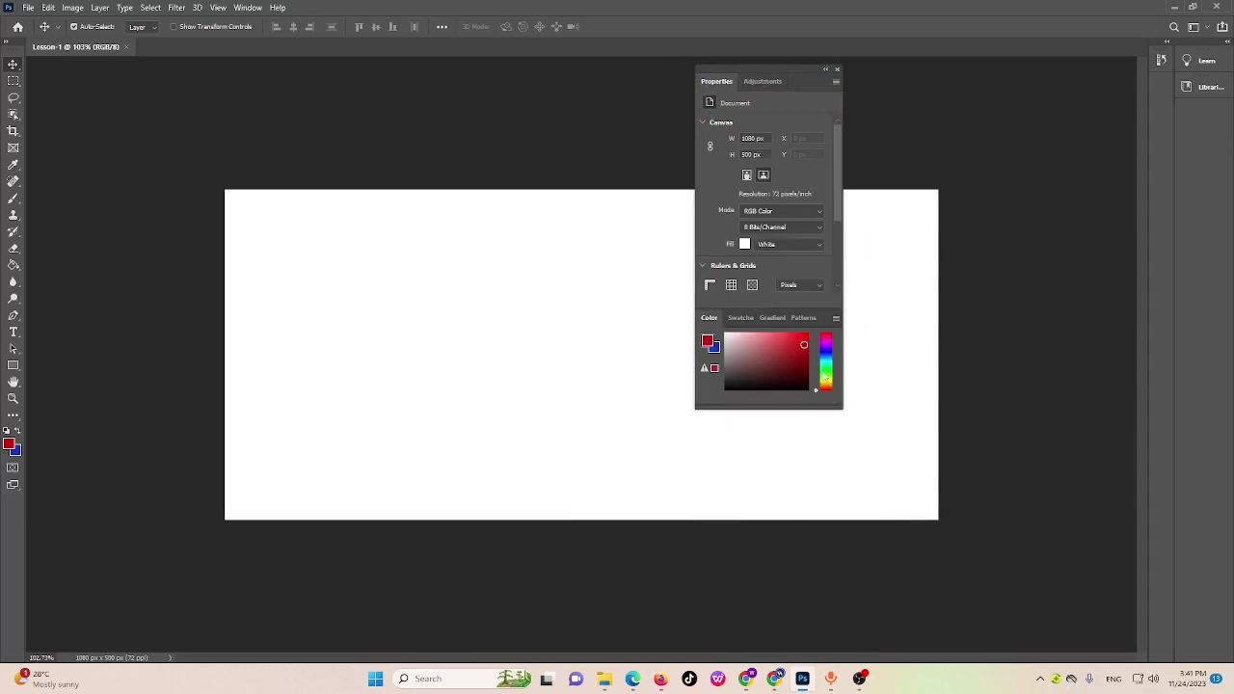
click(837, 70)
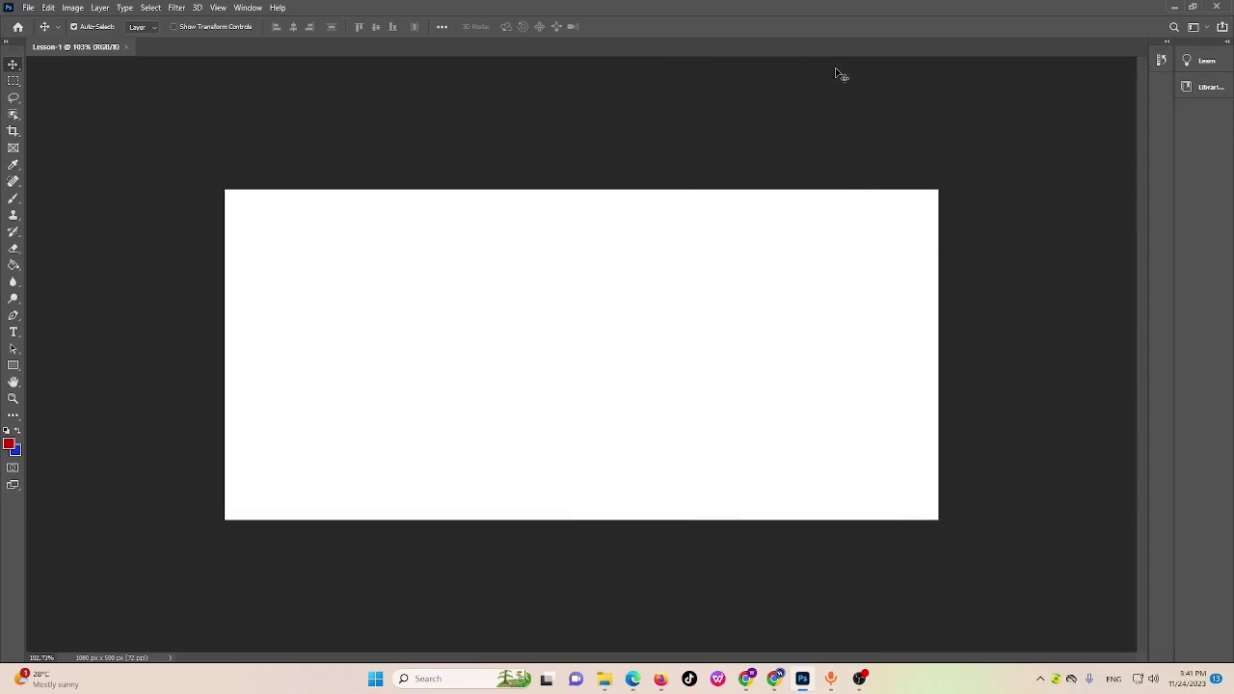
drag(13, 56, 252, 157)
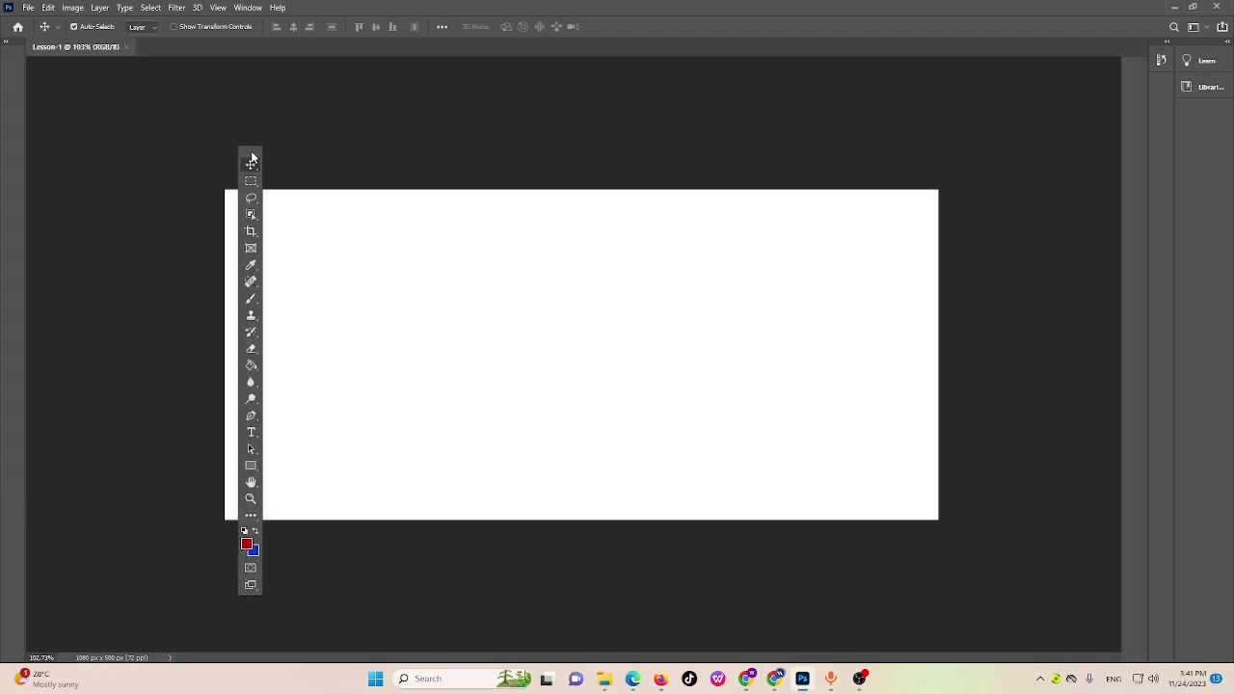
click(257, 149)
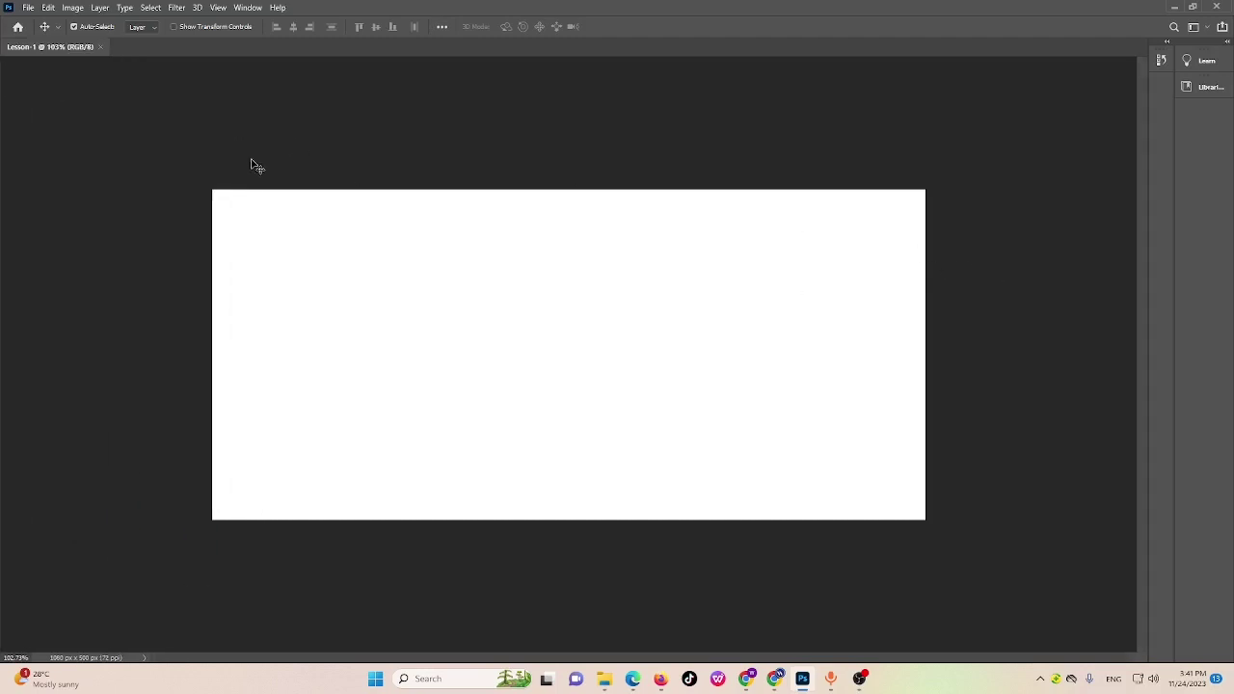
Reset the Essentials workspace, and switch the toolbar to two columns and back to a single column
click(249, 8)
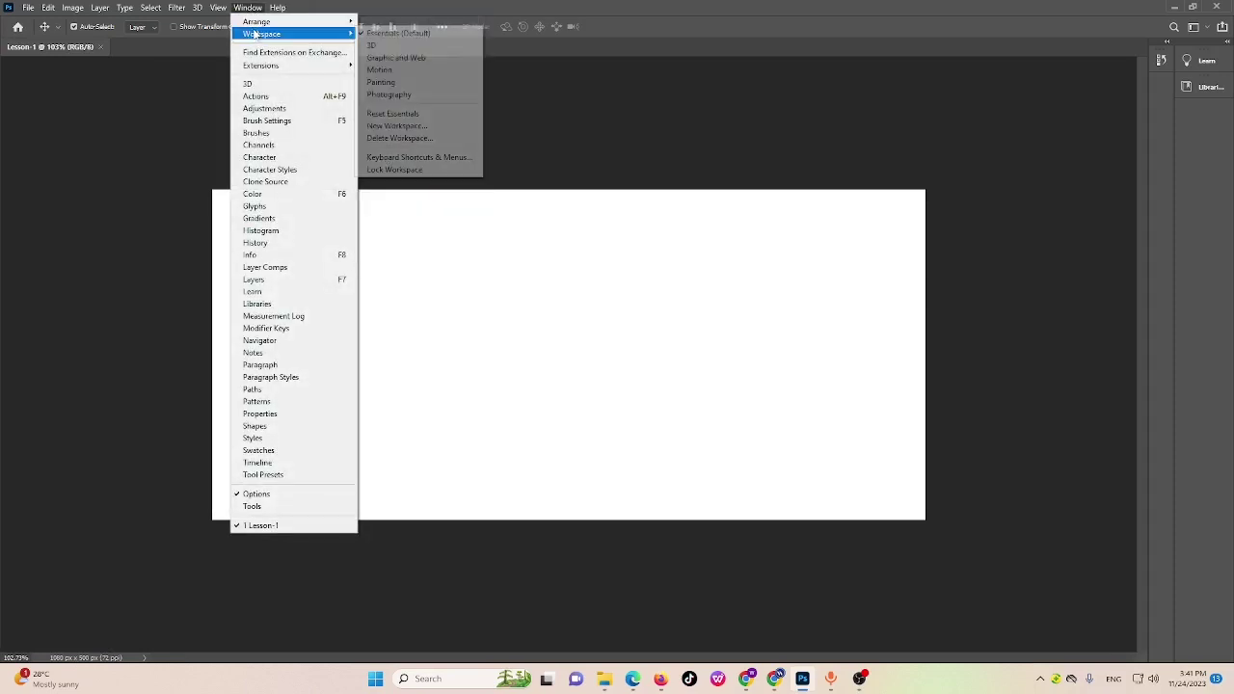
mouse_move(256, 37)
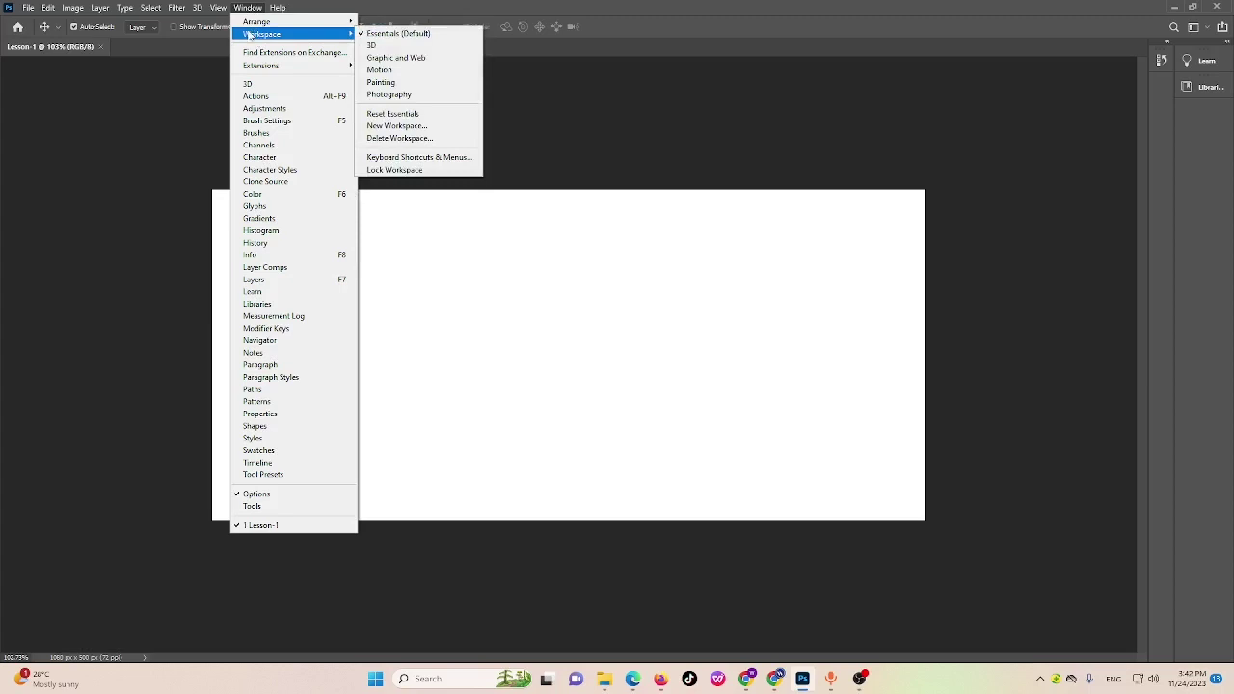
click(421, 115)
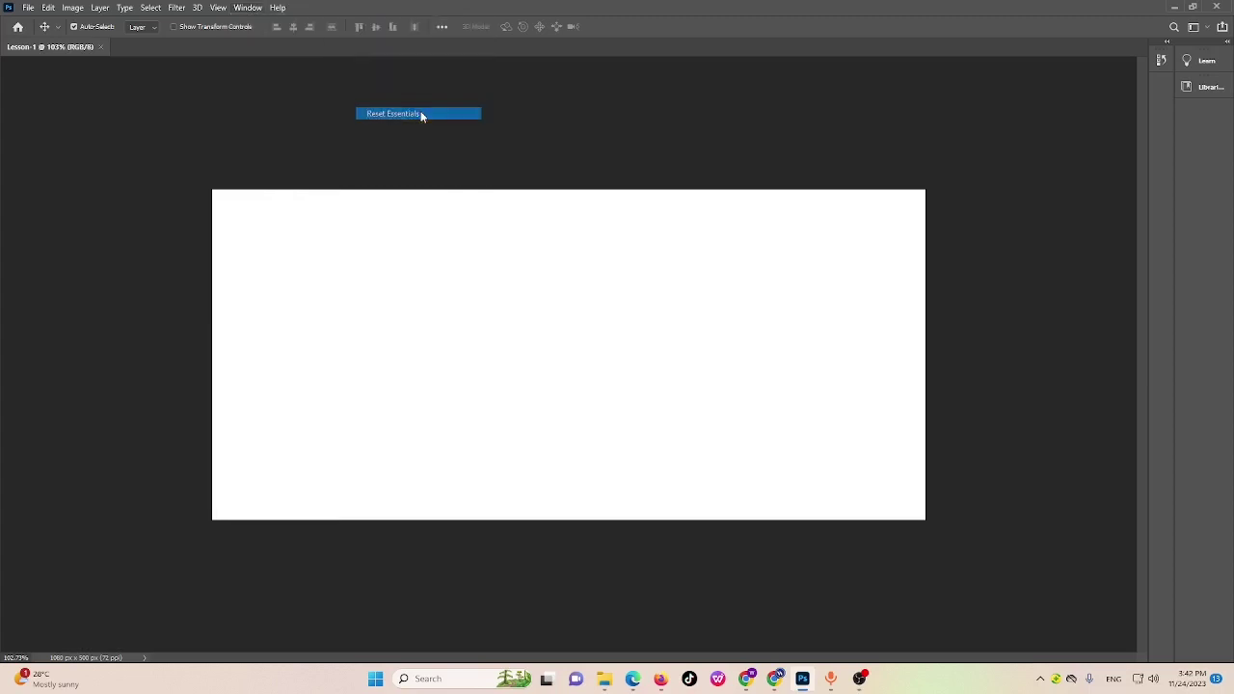
click(1227, 43)
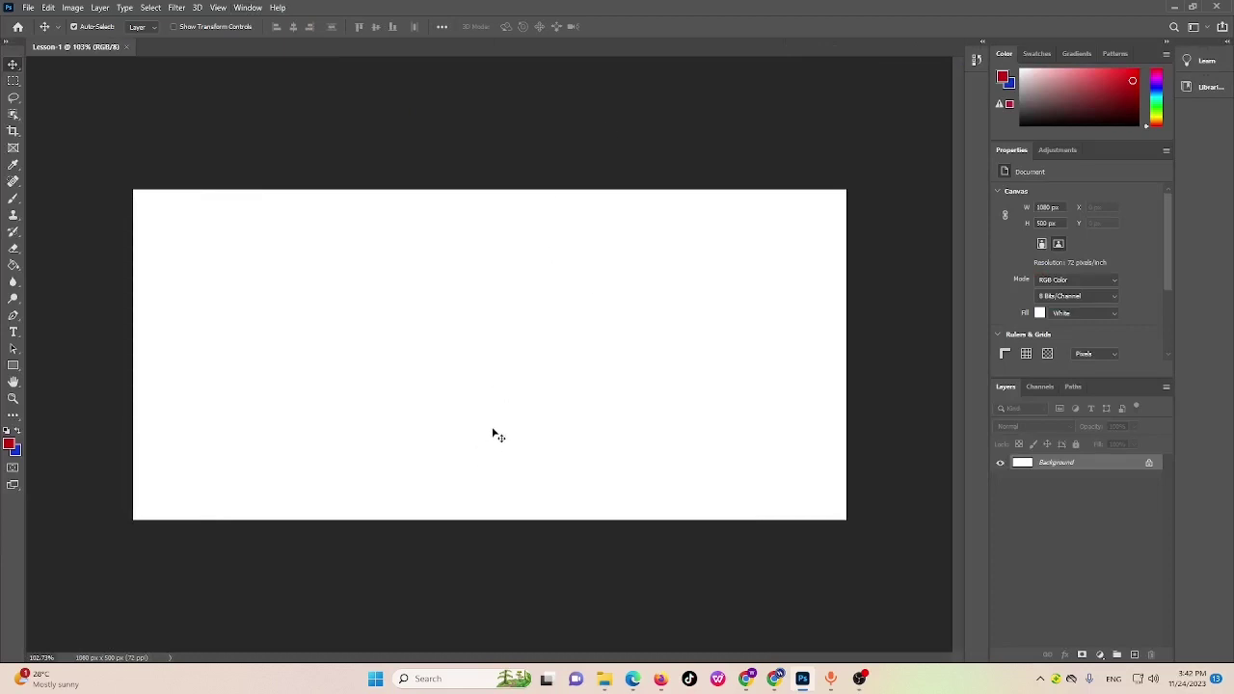
click(7, 45)
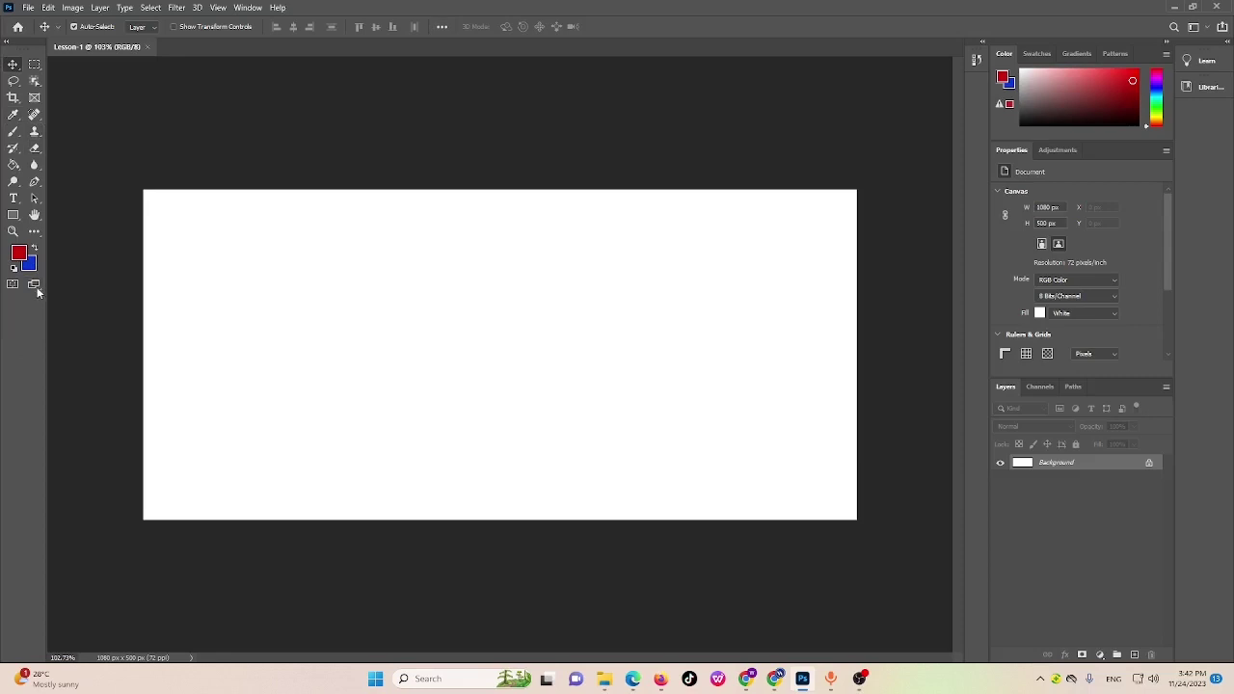
click(8, 45)
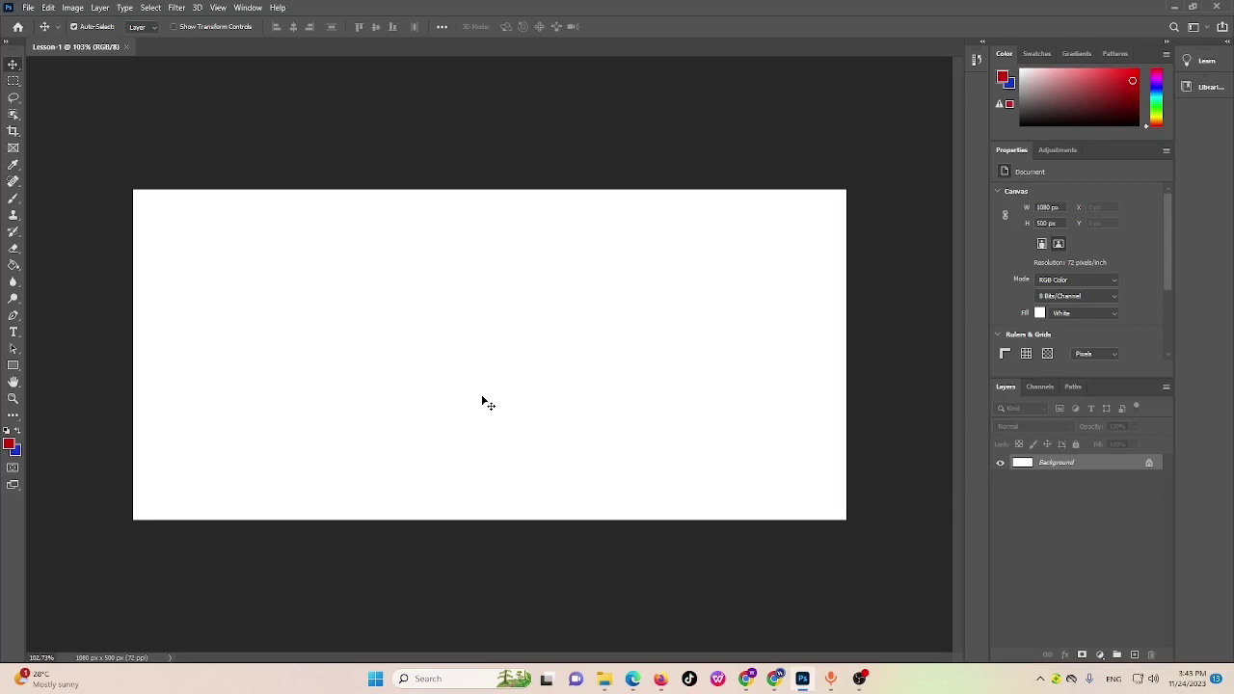
Set the foreground color to blue #1f46a9 for painting with the Brush tool
click(13, 200)
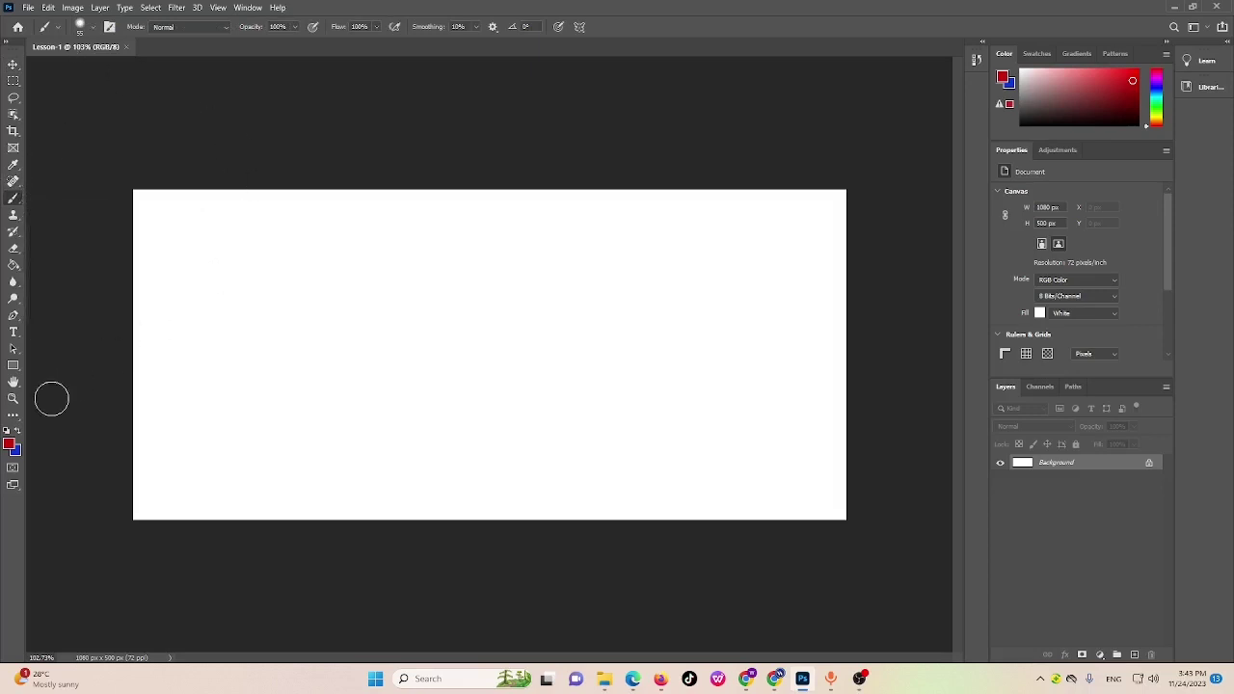
click(9, 445)
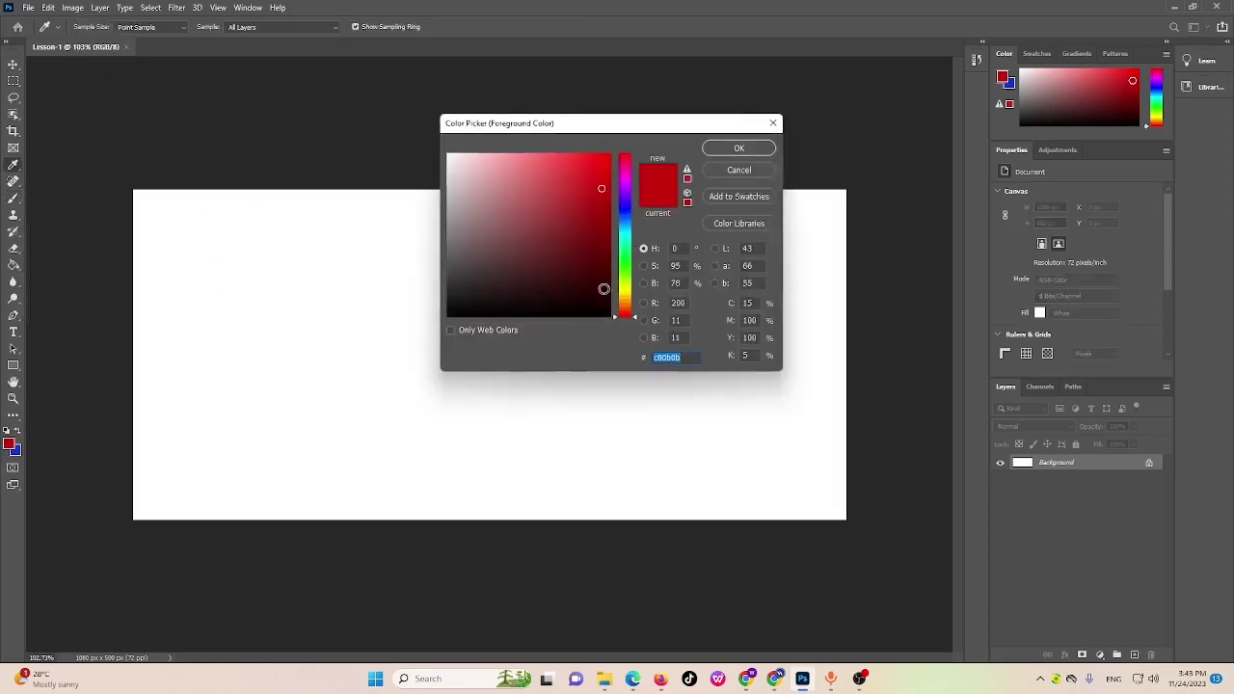
click(627, 216)
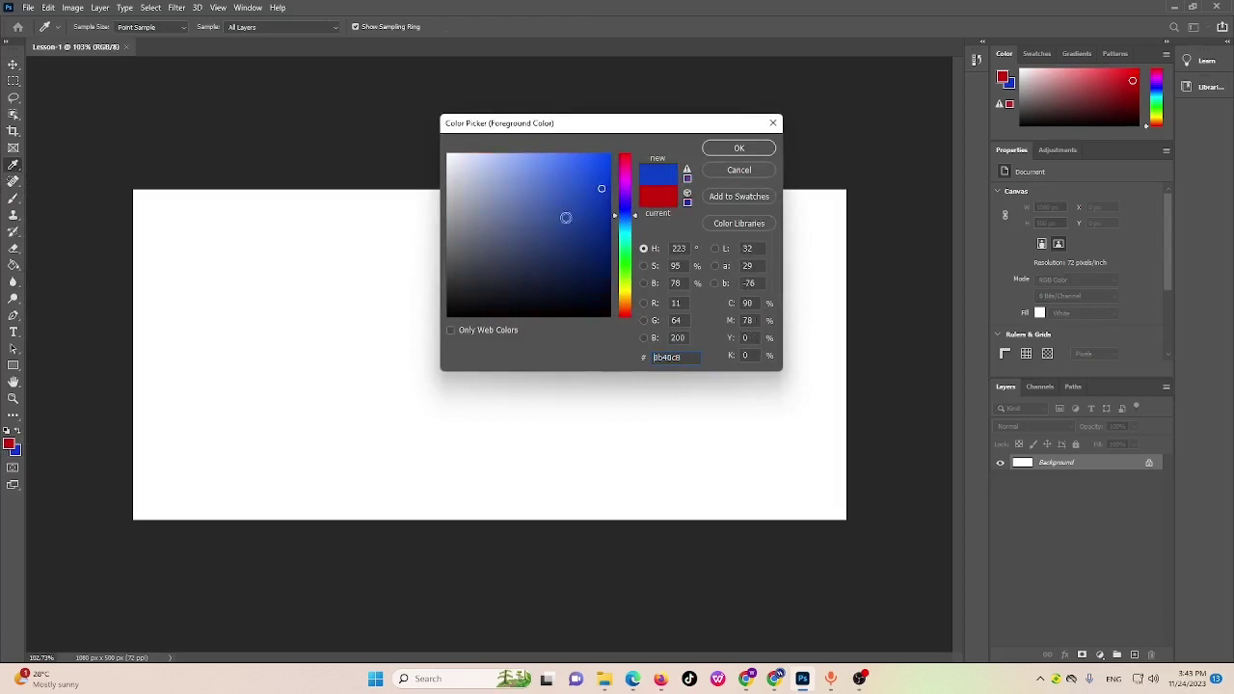
click(581, 208)
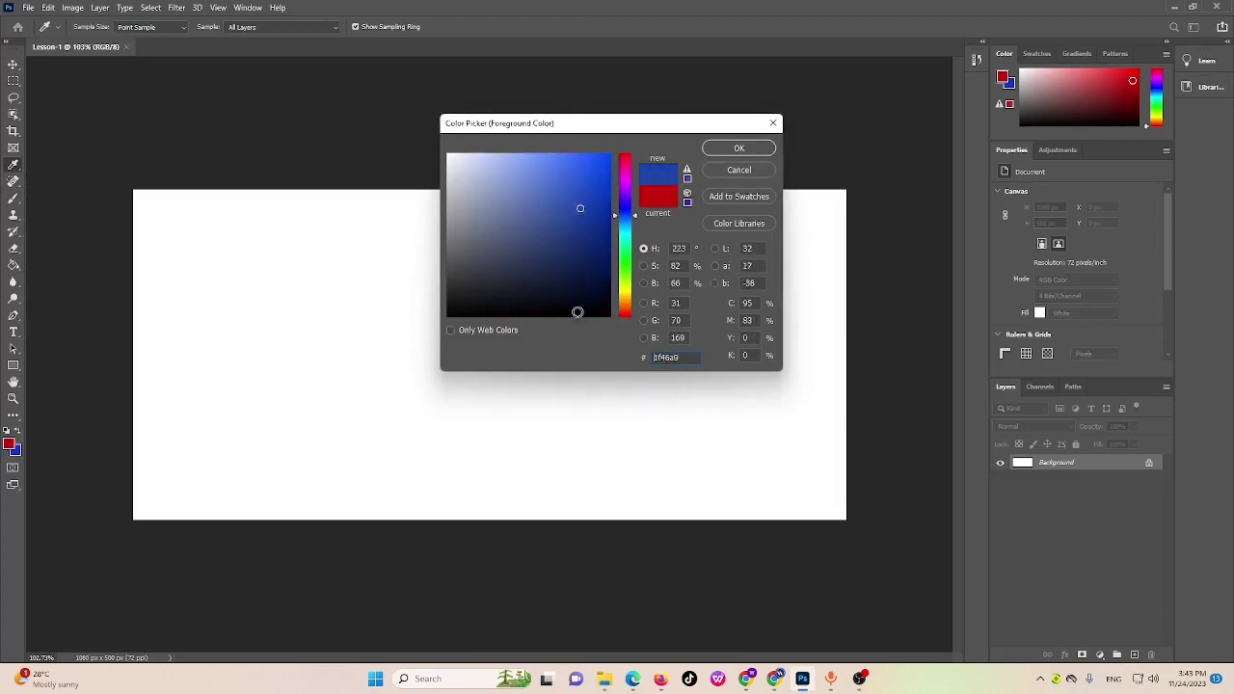
click(752, 151)
key(b)
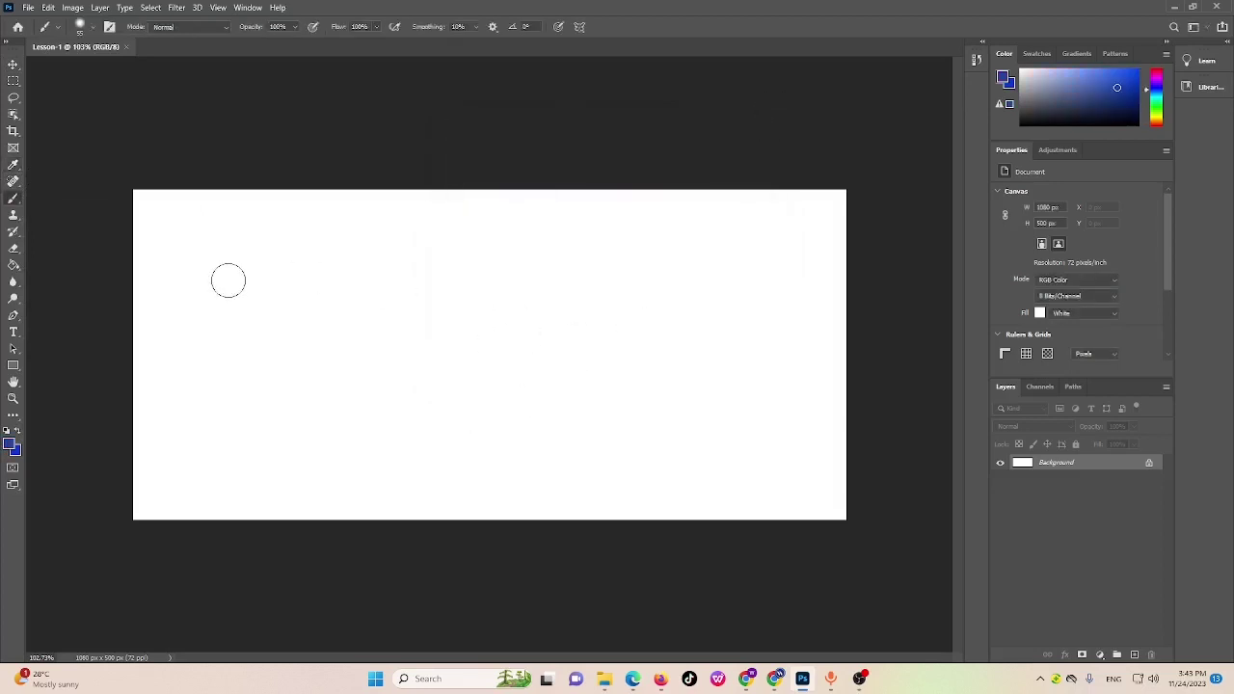
Paint three separate diagonal blue brush strokes across the Background layer
mouse_move(200, 266)
mouse_down()
mouse_move(240, 303)
mouse_move(449, 403)
mouse_up()
drag(336, 246, 591, 389)
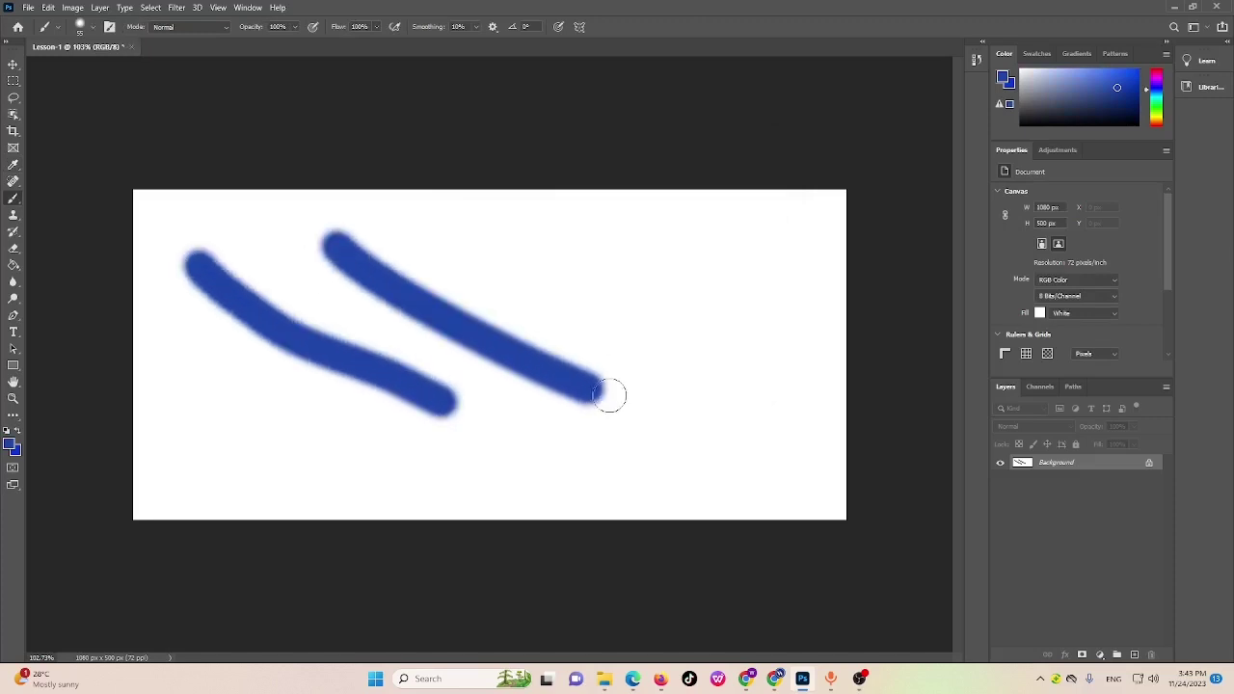
drag(521, 277, 762, 378)
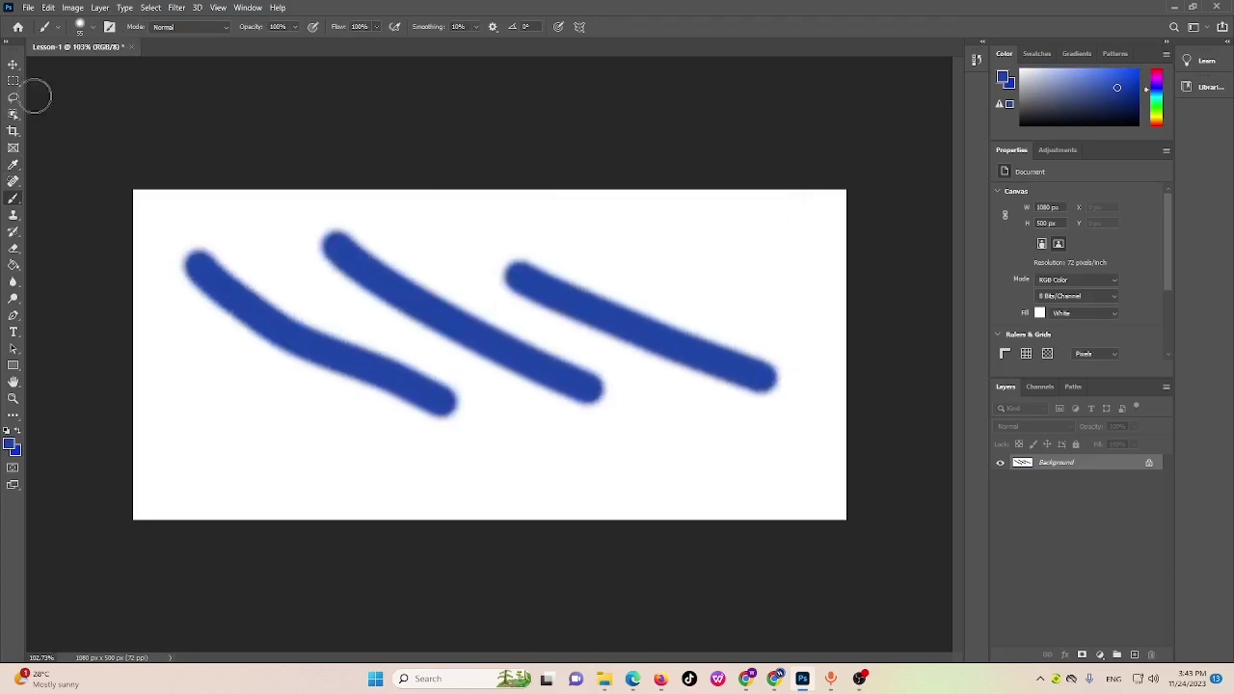
Try to move the painted strokes on the Background layer, declining each time to convert it to a normal layer
click(13, 63)
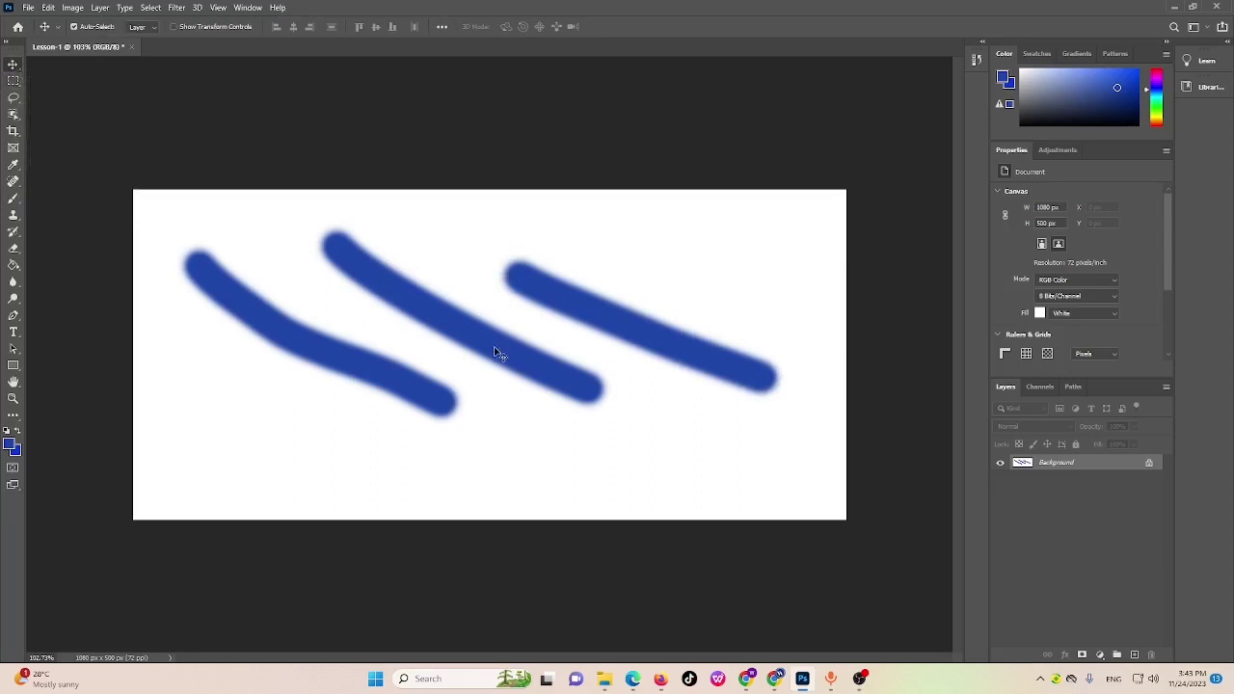
drag(590, 315, 479, 300)
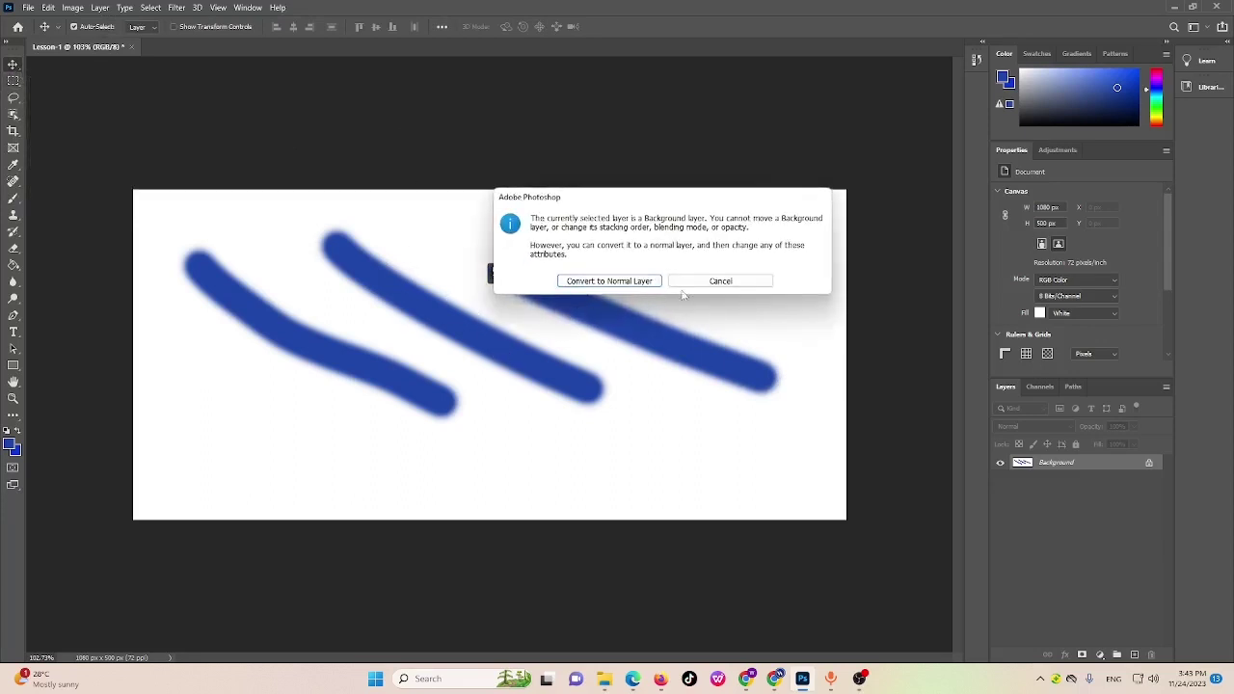
click(731, 280)
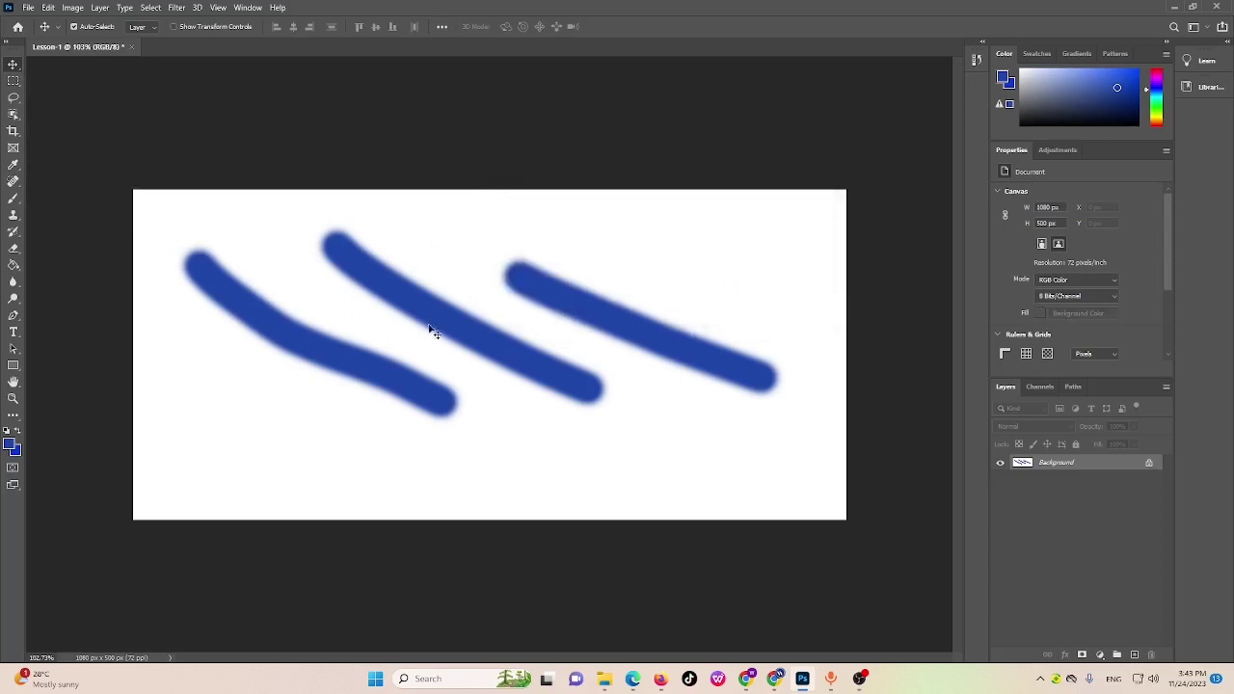
drag(444, 322, 344, 314)
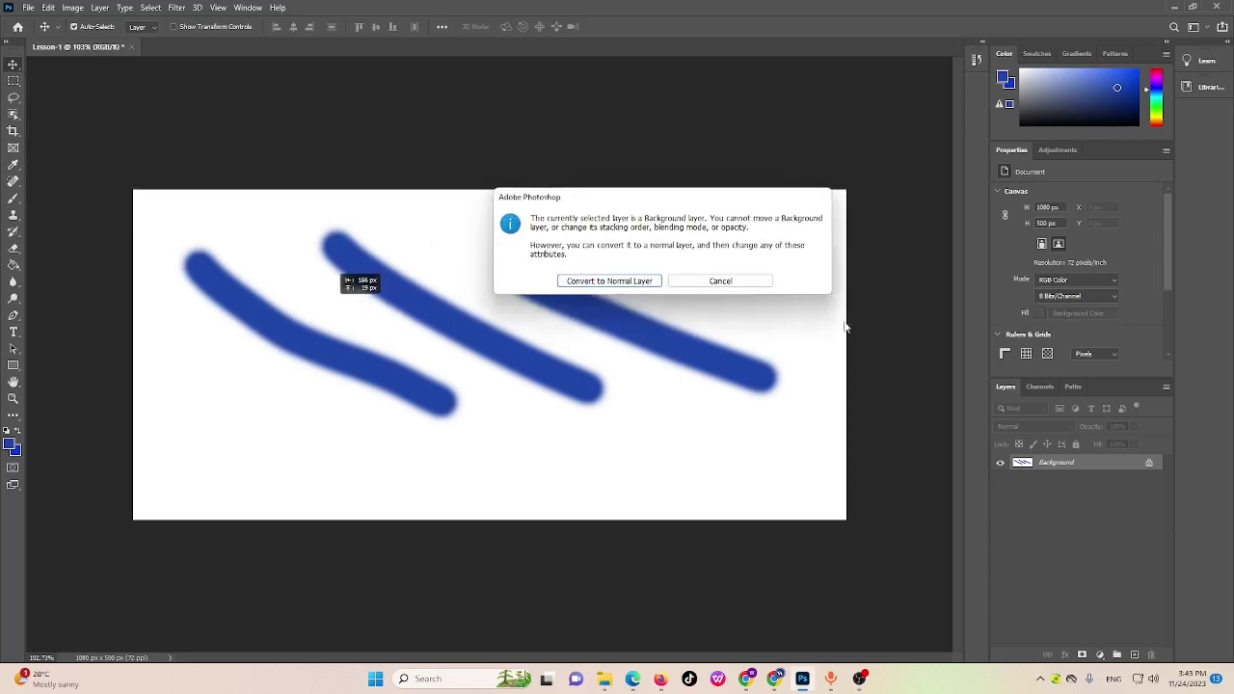
click(762, 283)
drag(371, 364, 473, 276)
click(725, 283)
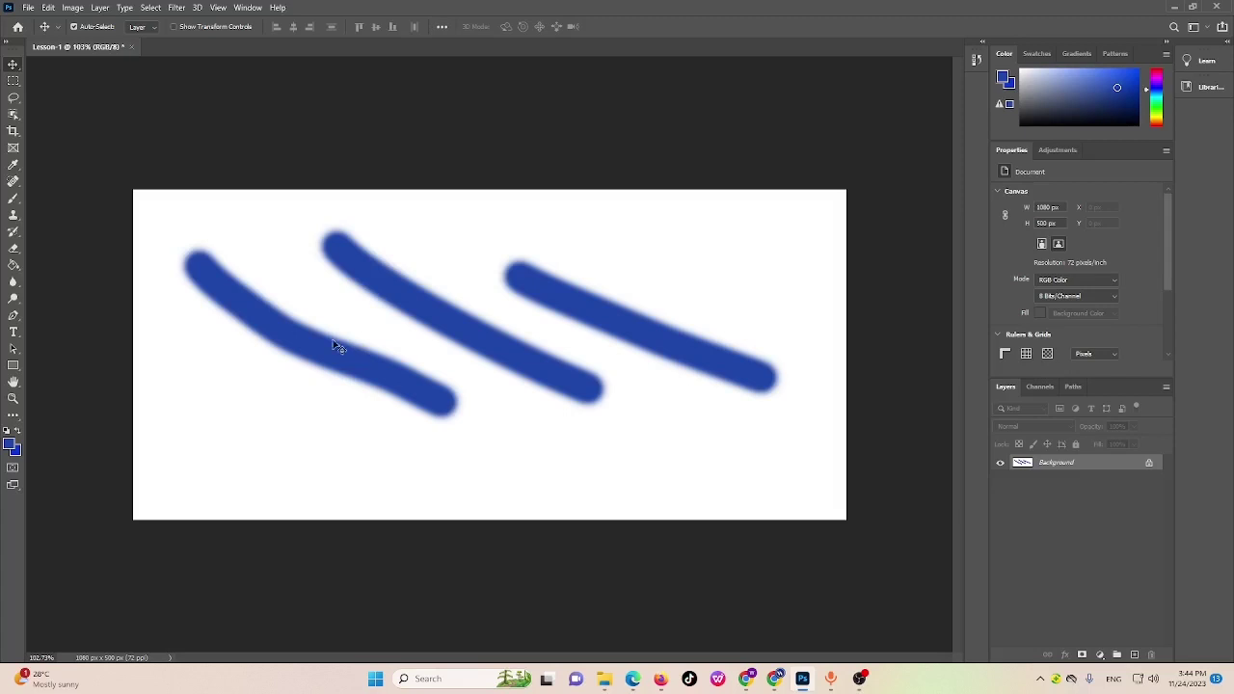
Undo the three brush strokes on the Background layer
key(ctrl+z)
key(ctrl+z)
key(ctrl+z)
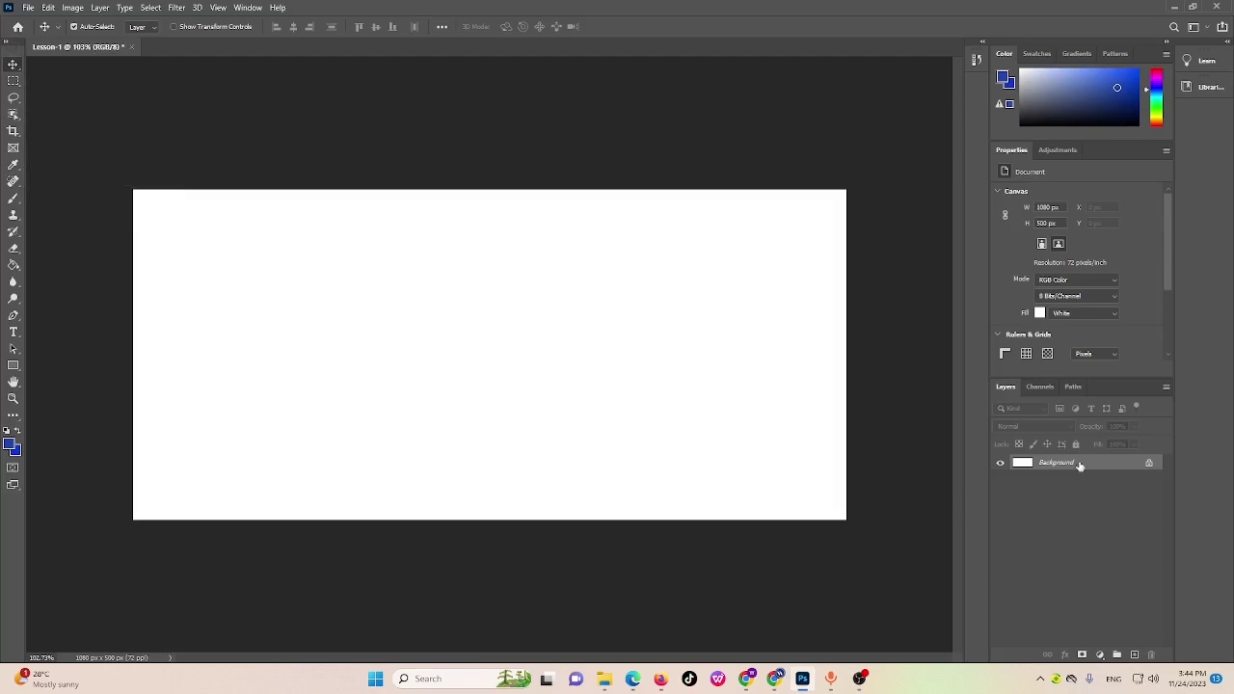
Paint five diagonal blue brush strokes on a new layer and move them slightly down to about X 77 px, Y 73 px
click(1135, 656)
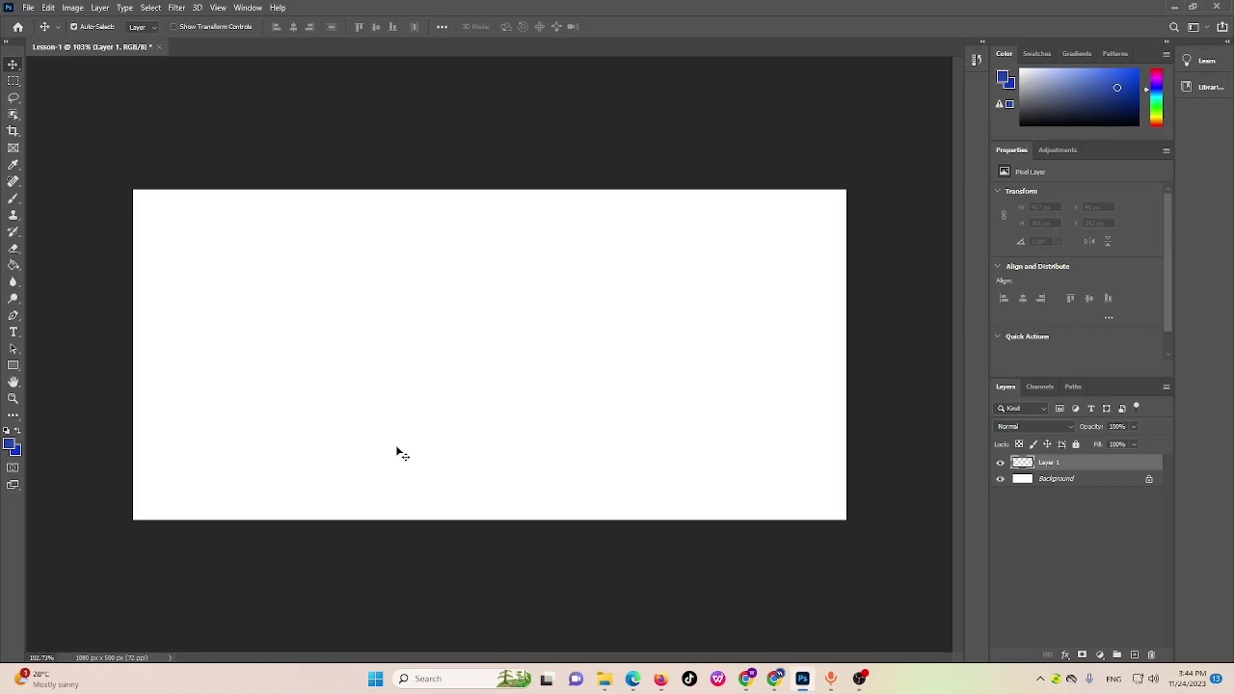
click(13, 198)
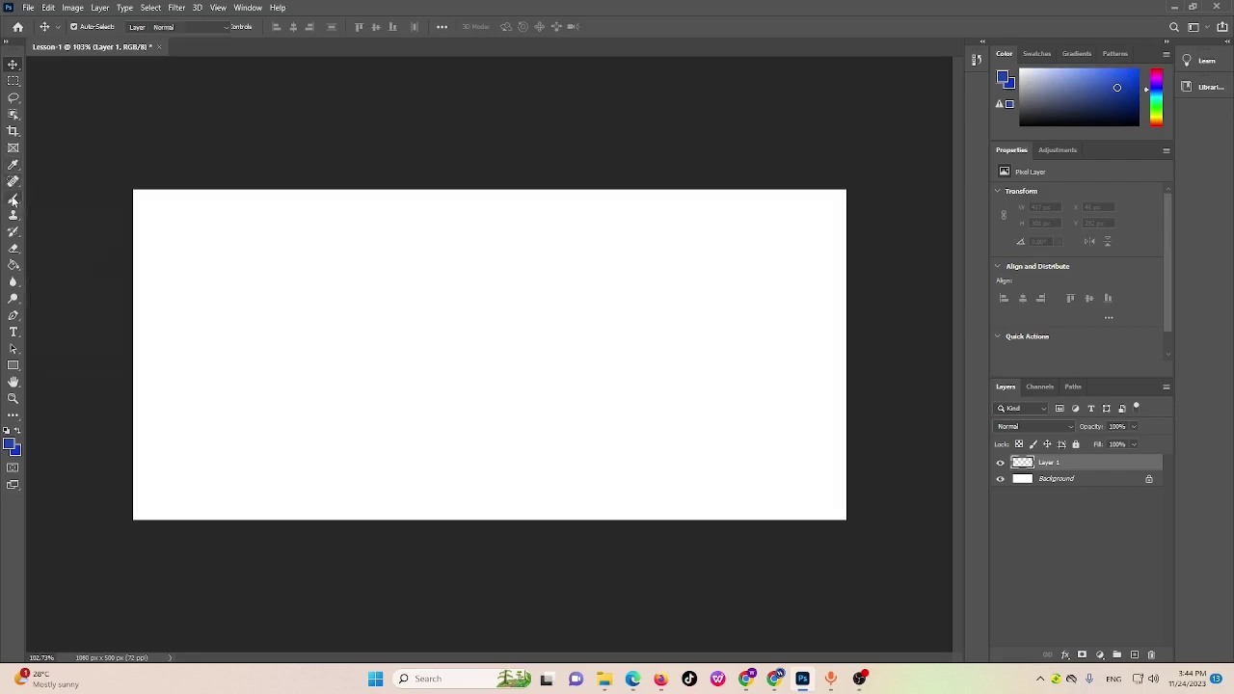
drag(210, 253, 309, 383)
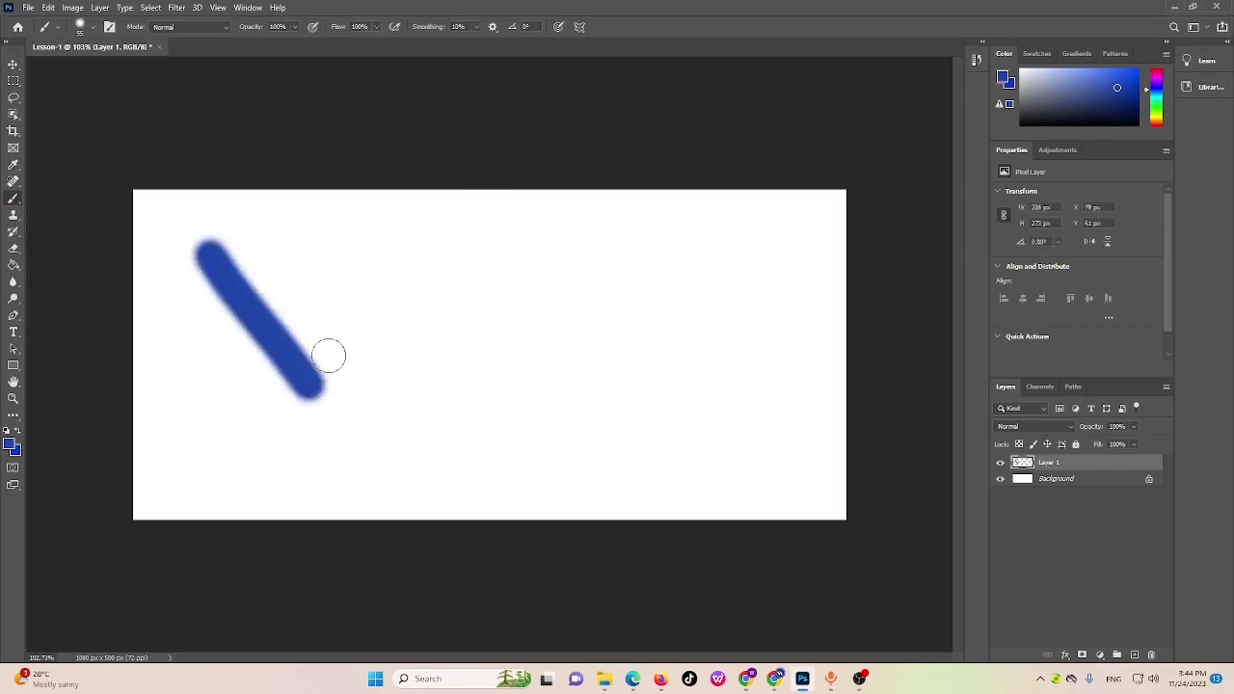
drag(310, 255, 333, 287)
drag(468, 449, 449, 423)
drag(435, 286, 509, 392)
mouse_move(482, 243)
mouse_down()
mouse_move(634, 385)
mouse_move(613, 363)
mouse_up()
drag(618, 281, 735, 434)
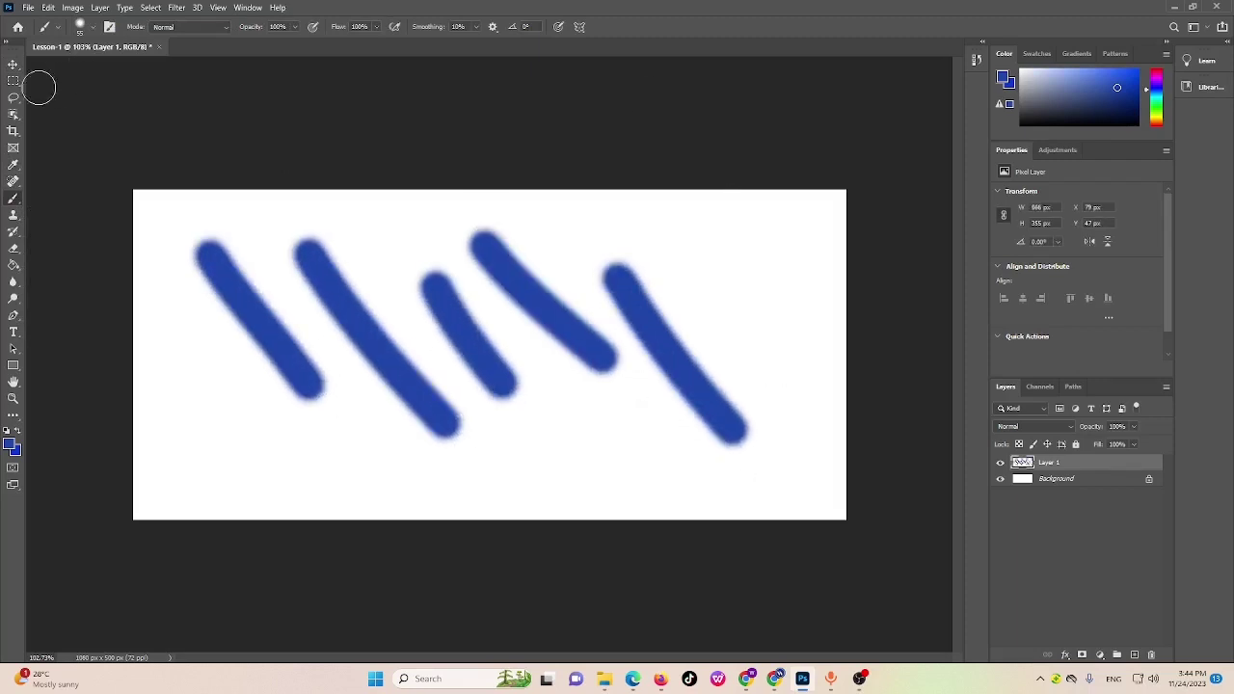
click(12, 65)
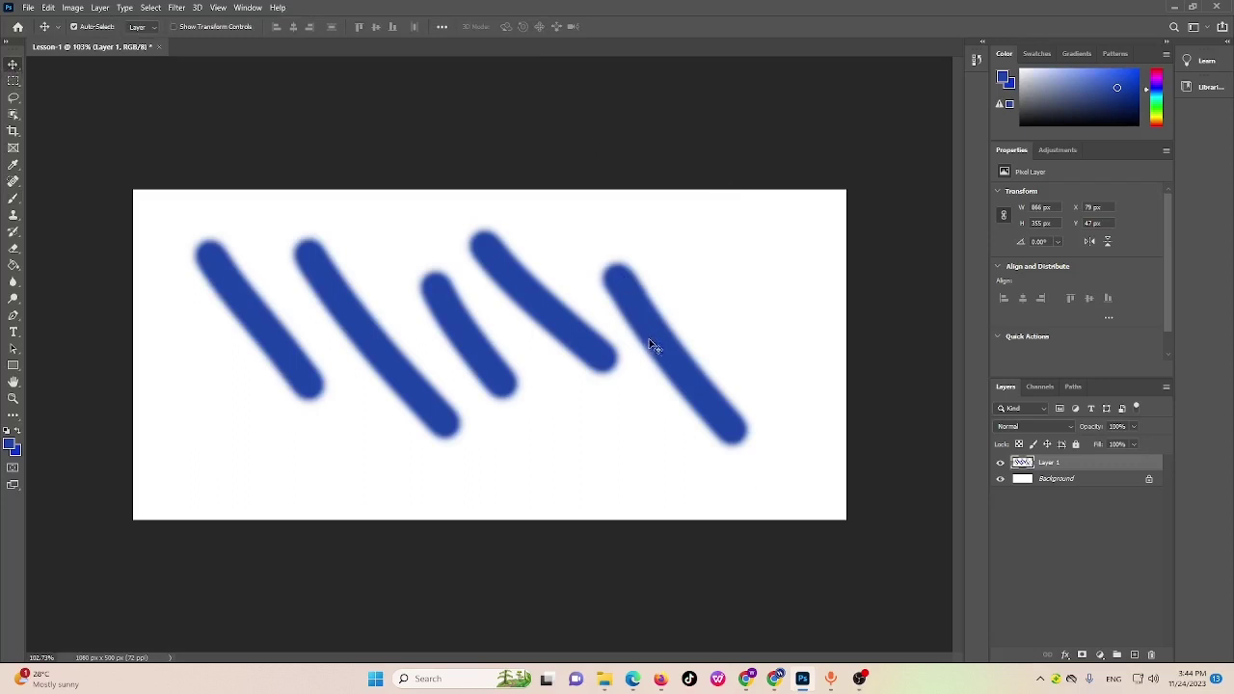
mouse_move(656, 344)
mouse_down()
mouse_move(636, 319)
mouse_move(614, 374)
mouse_move(756, 338)
mouse_move(608, 397)
mouse_move(730, 265)
mouse_move(685, 395)
mouse_move(603, 289)
mouse_move(743, 347)
mouse_move(755, 366)
mouse_move(652, 339)
mouse_up()
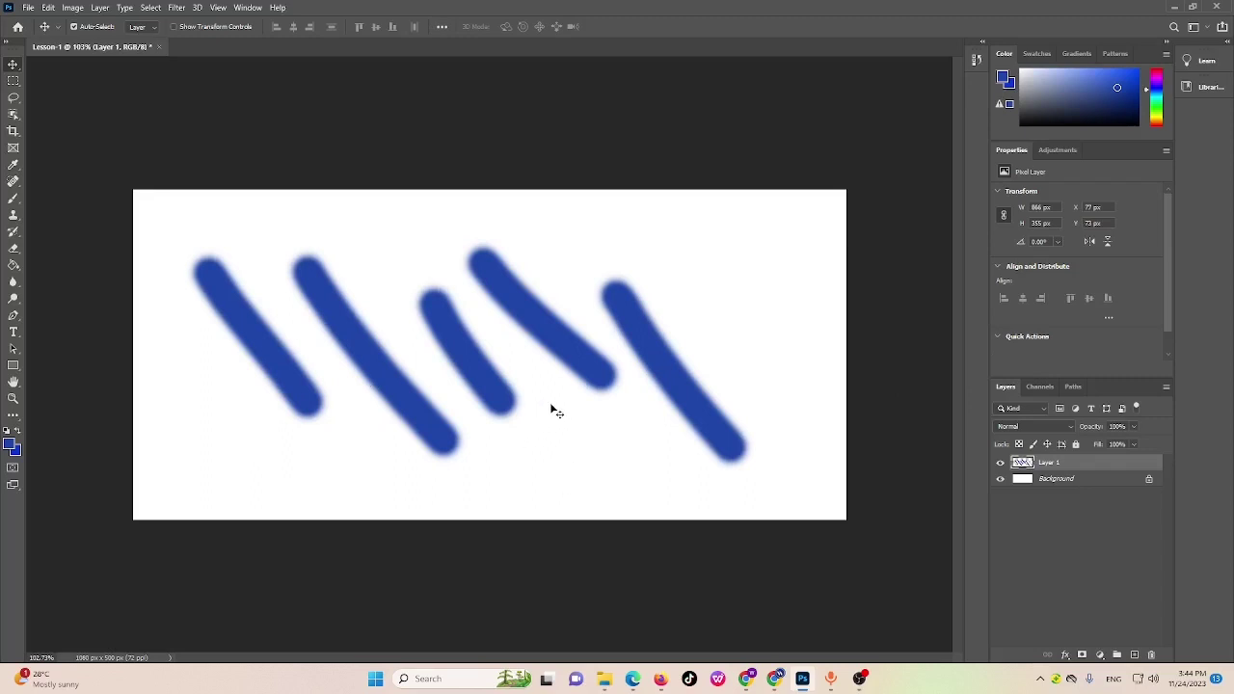
Add another new layer and make an elliptical selection about 198 × 222 px over the rightmost stroke
click(1135, 655)
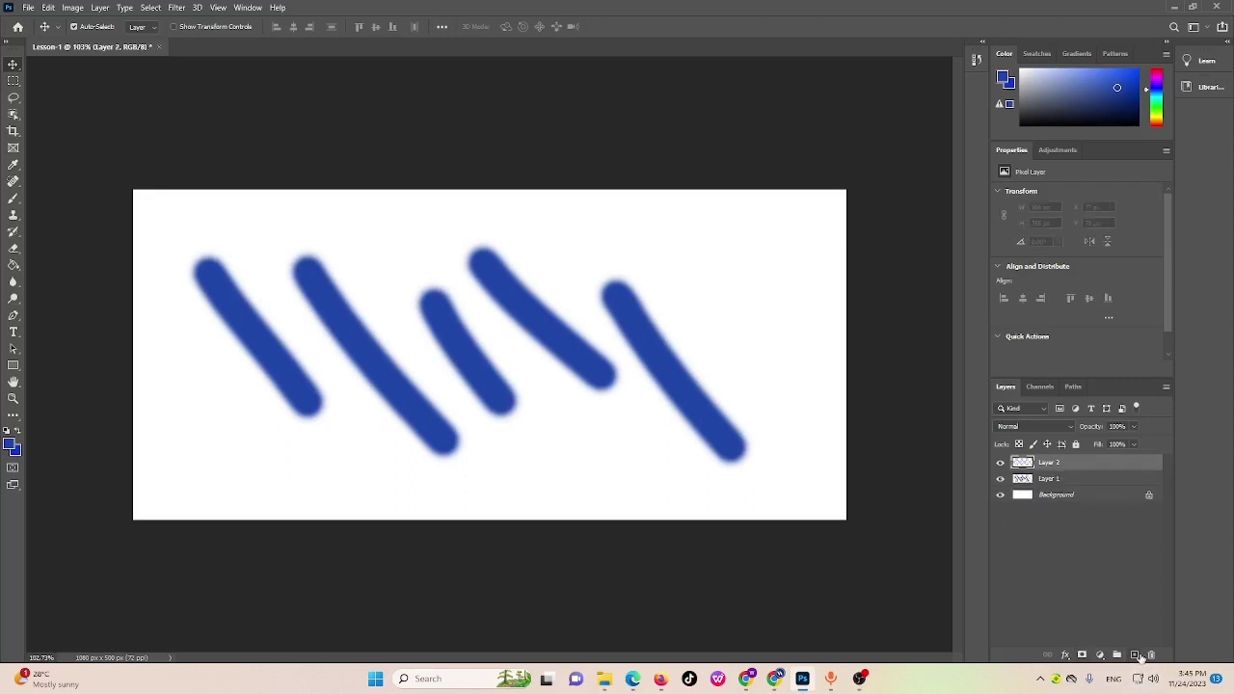
click(15, 85)
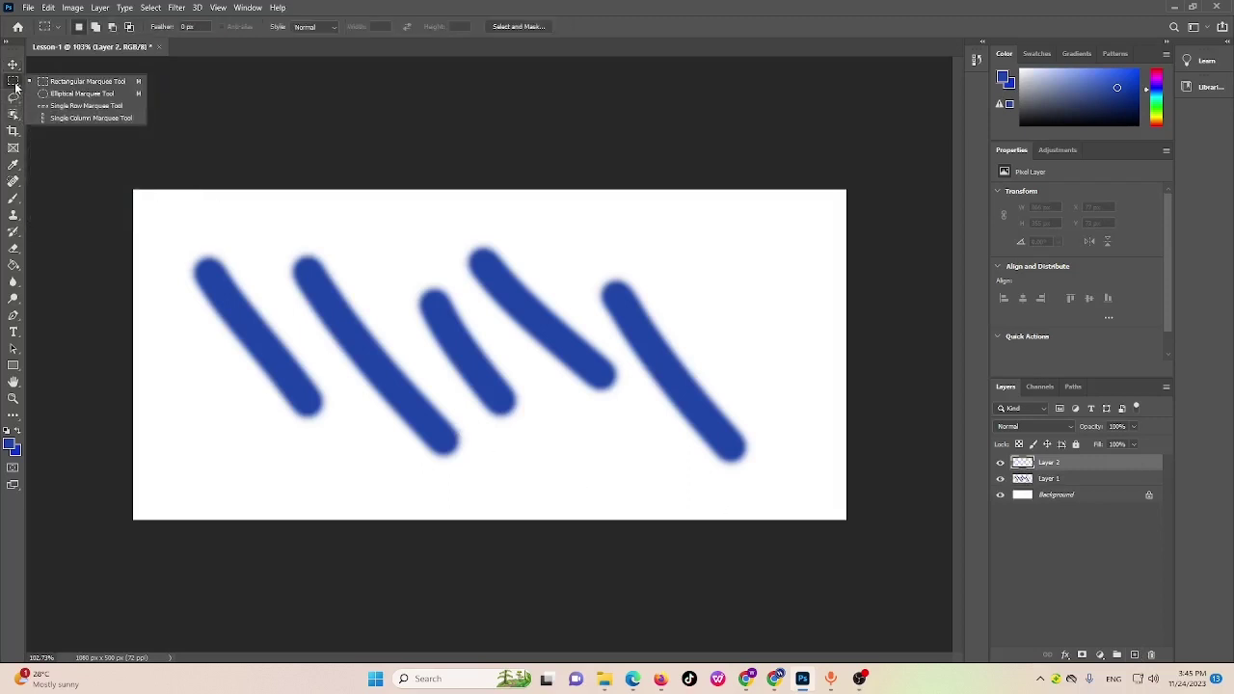
click(81, 94)
drag(653, 266, 781, 400)
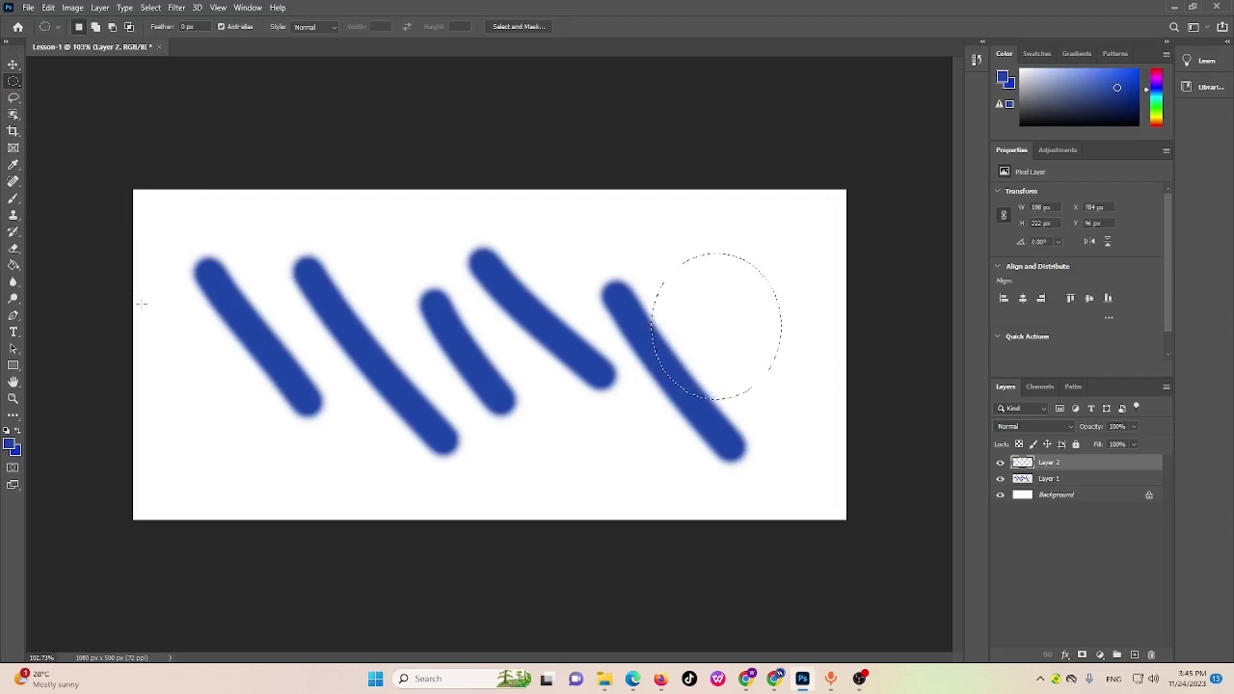
Set the background color to crimson #d00a3d and fill the elliptical selection with it
click(15, 451)
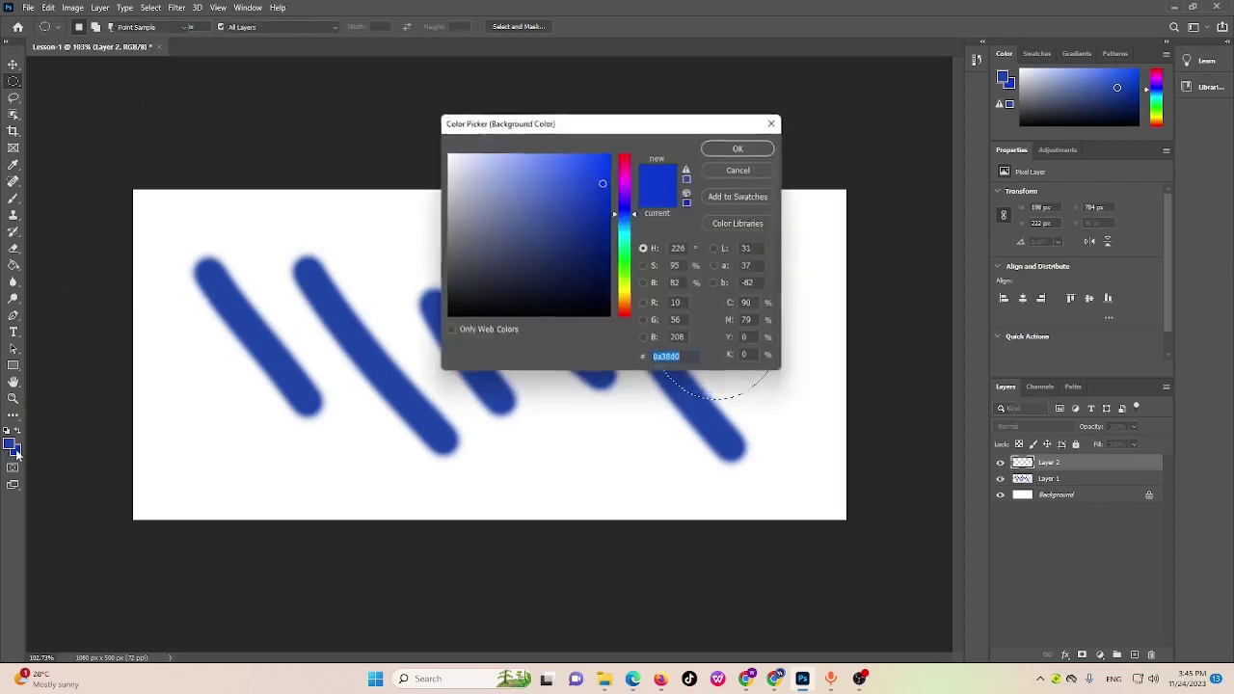
click(625, 163)
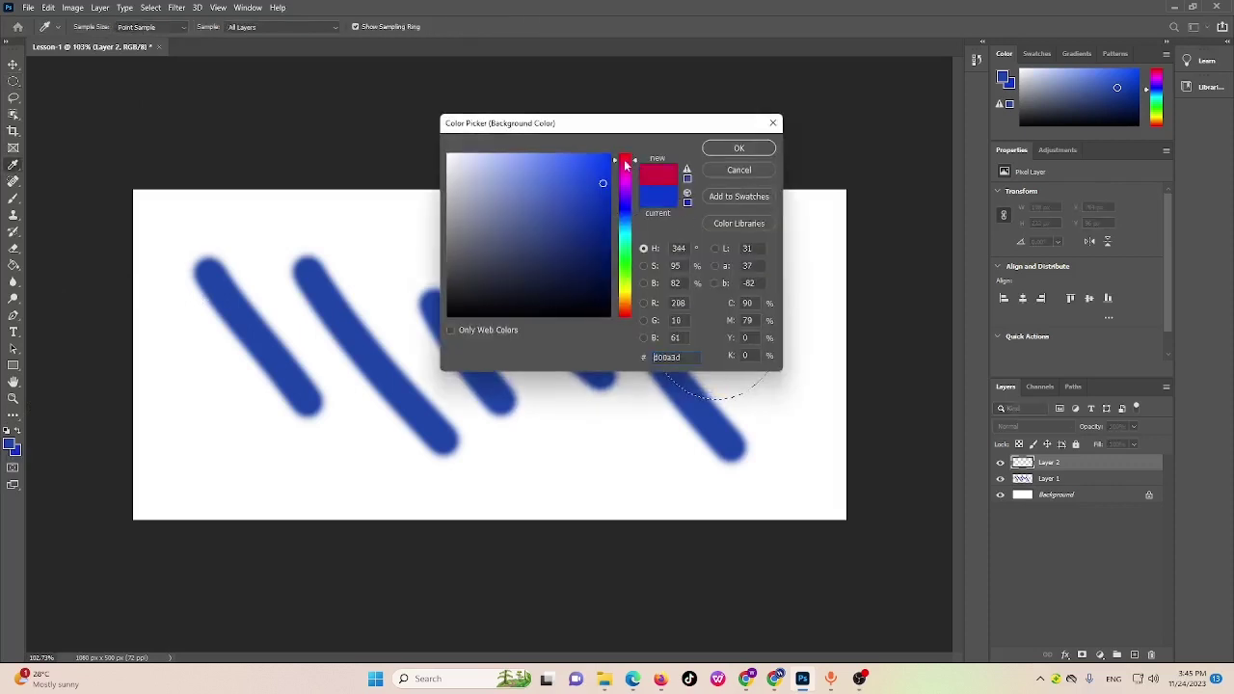
click(739, 147)
key(ctrl+BackSpace)
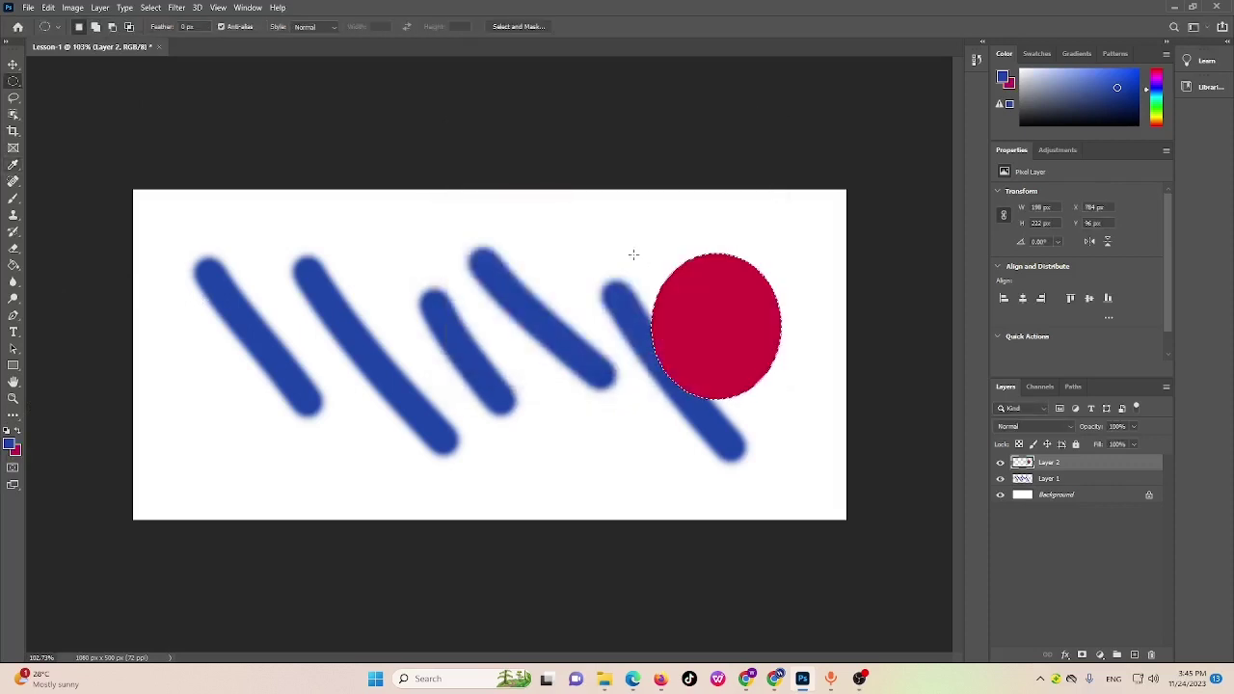
Move the crimson circle near the canvas's left edge and shift the blue strokes layer right and back again
click(12, 65)
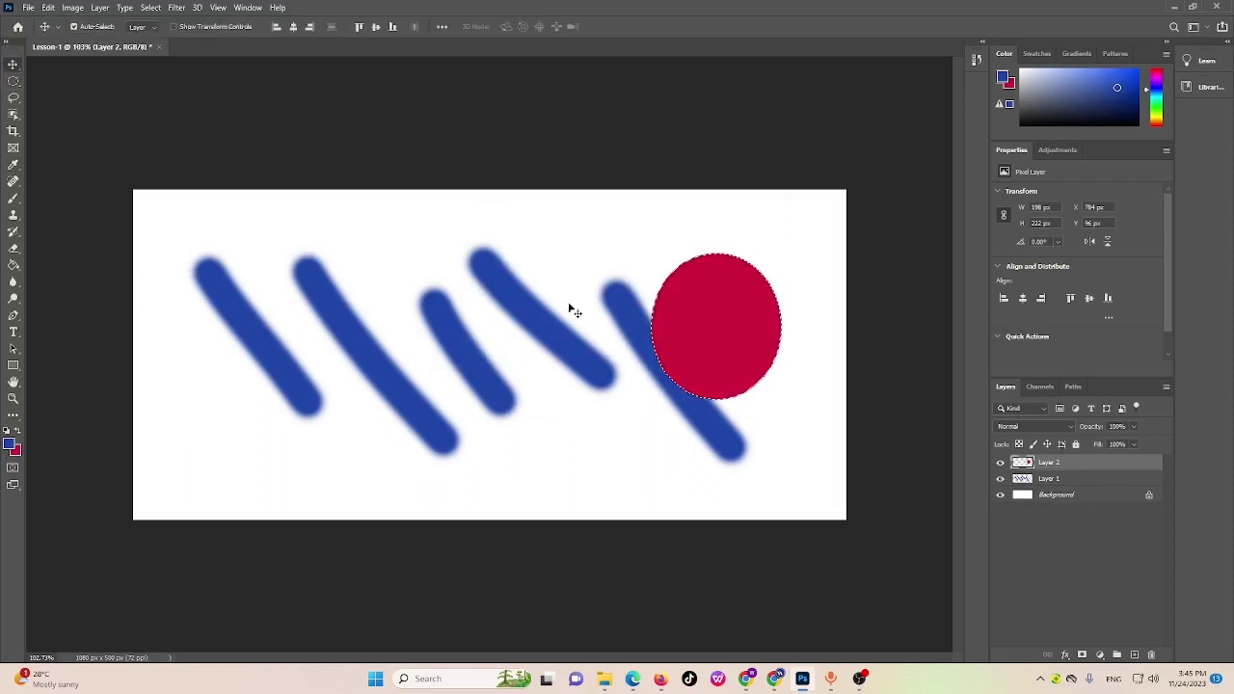
mouse_move(718, 338)
mouse_down()
mouse_move(401, 265)
mouse_move(329, 352)
mouse_move(272, 354)
mouse_up()
mouse_move(563, 335)
mouse_down()
mouse_move(674, 335)
mouse_move(796, 291)
mouse_move(777, 282)
mouse_move(739, 301)
mouse_up()
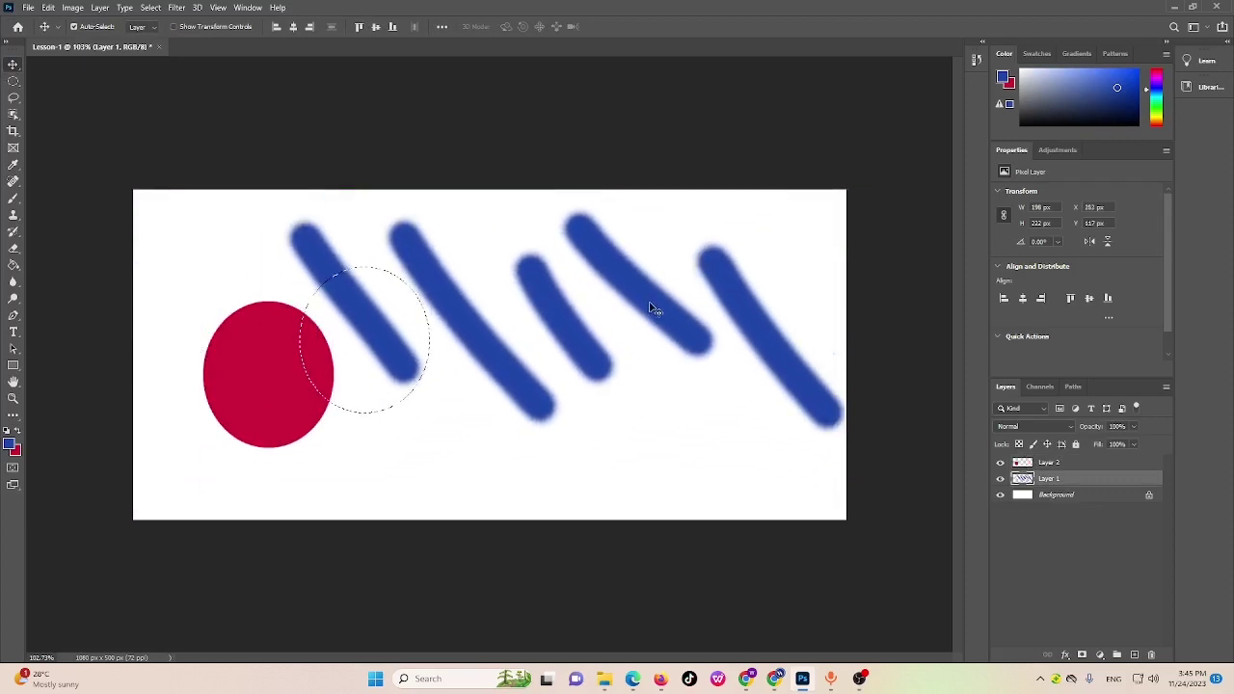
mouse_move(656, 312)
mouse_down()
mouse_move(570, 325)
mouse_move(564, 351)
mouse_up()
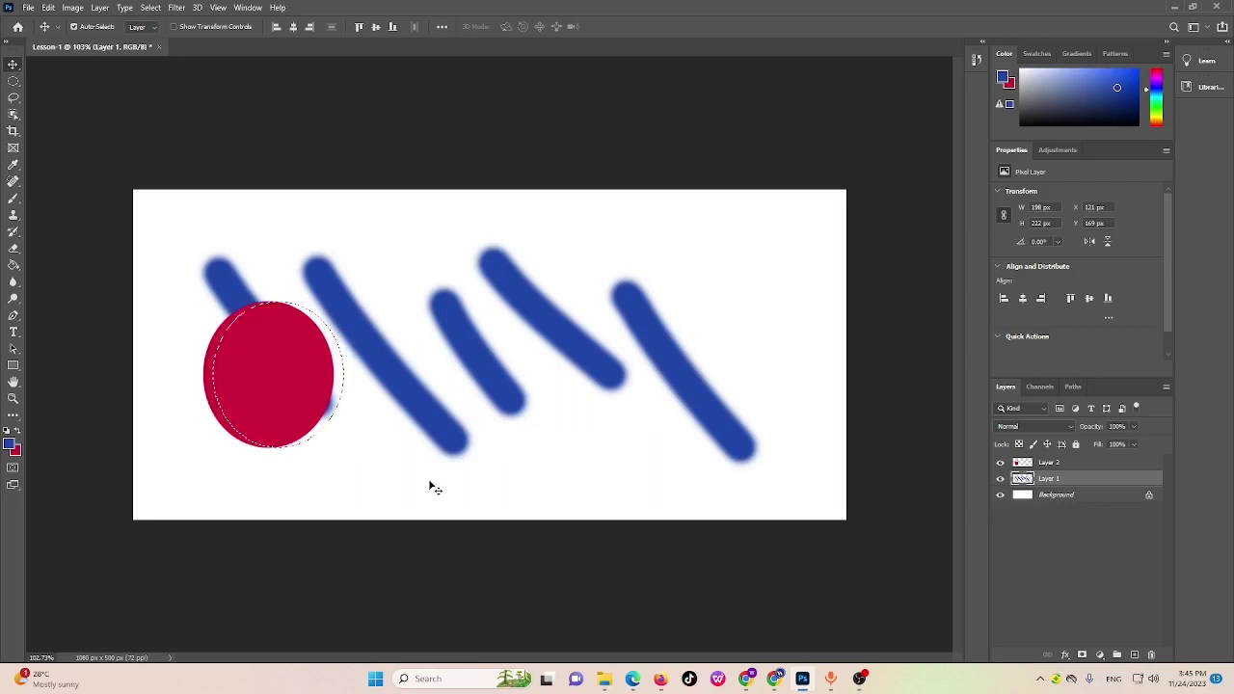
Undo the latest moves, the crimson circle, its layer and the earlier downward shift of the blue strokes
key(ctrl+z)
key(ctrl+z)
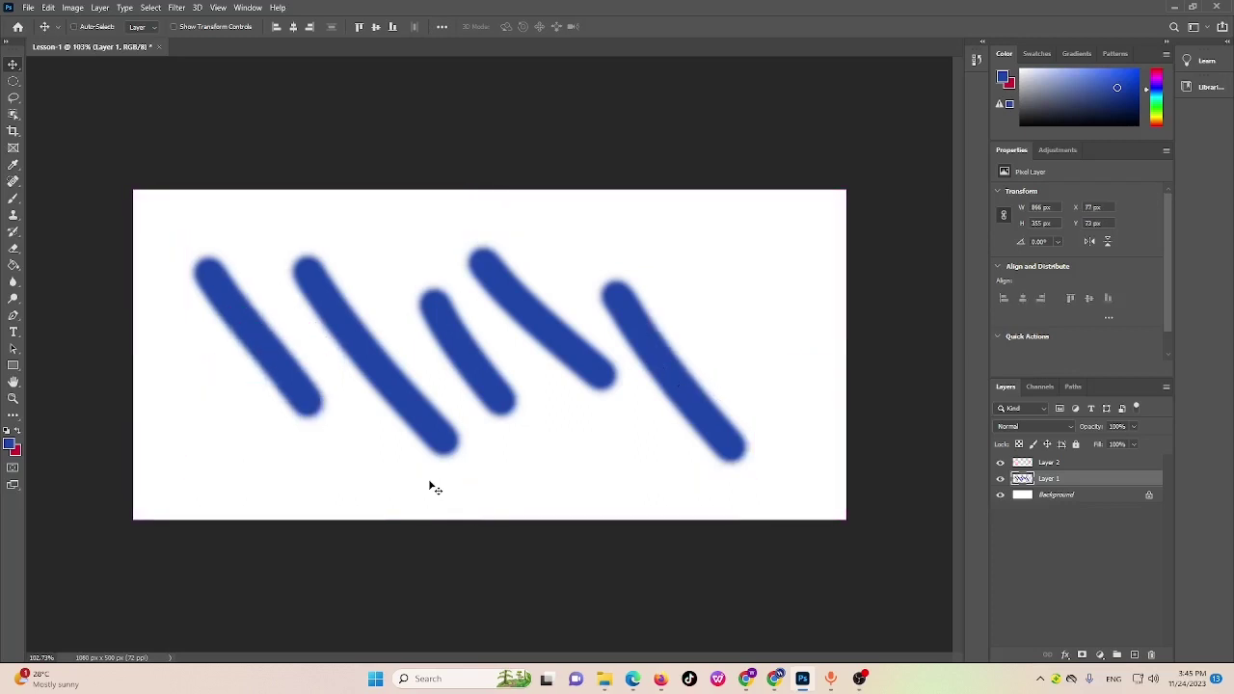
key(ctrl+z)
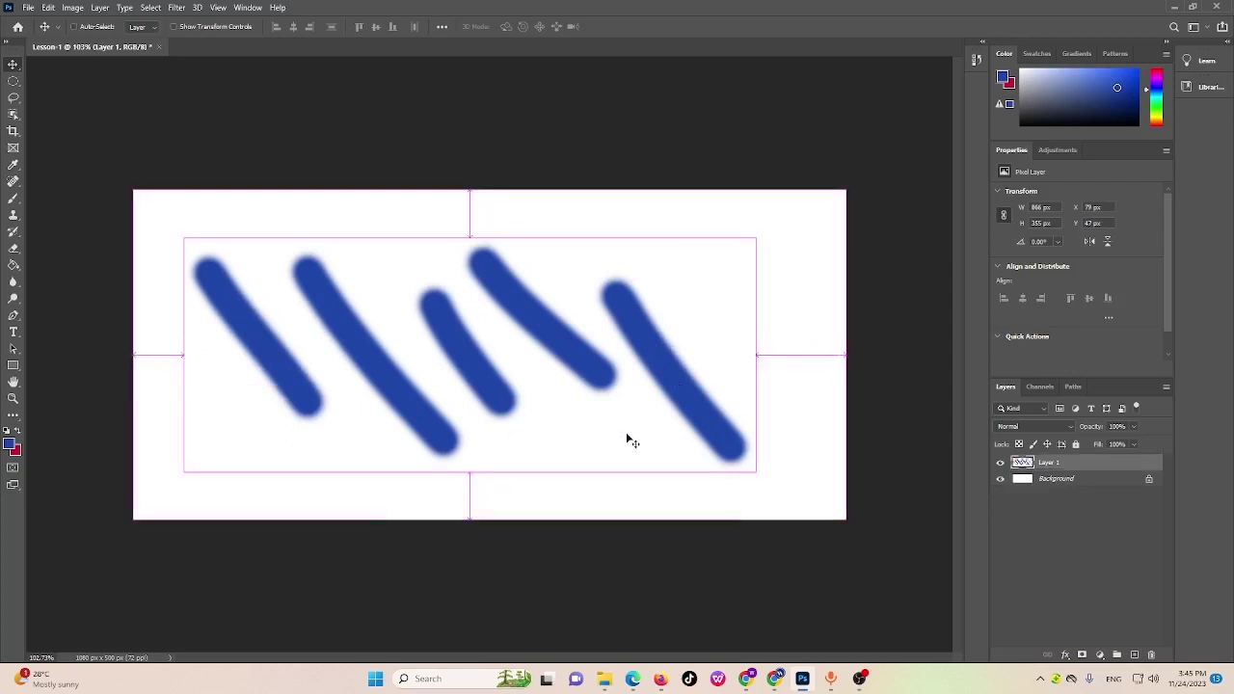
key(ctrl+z)
key(z)
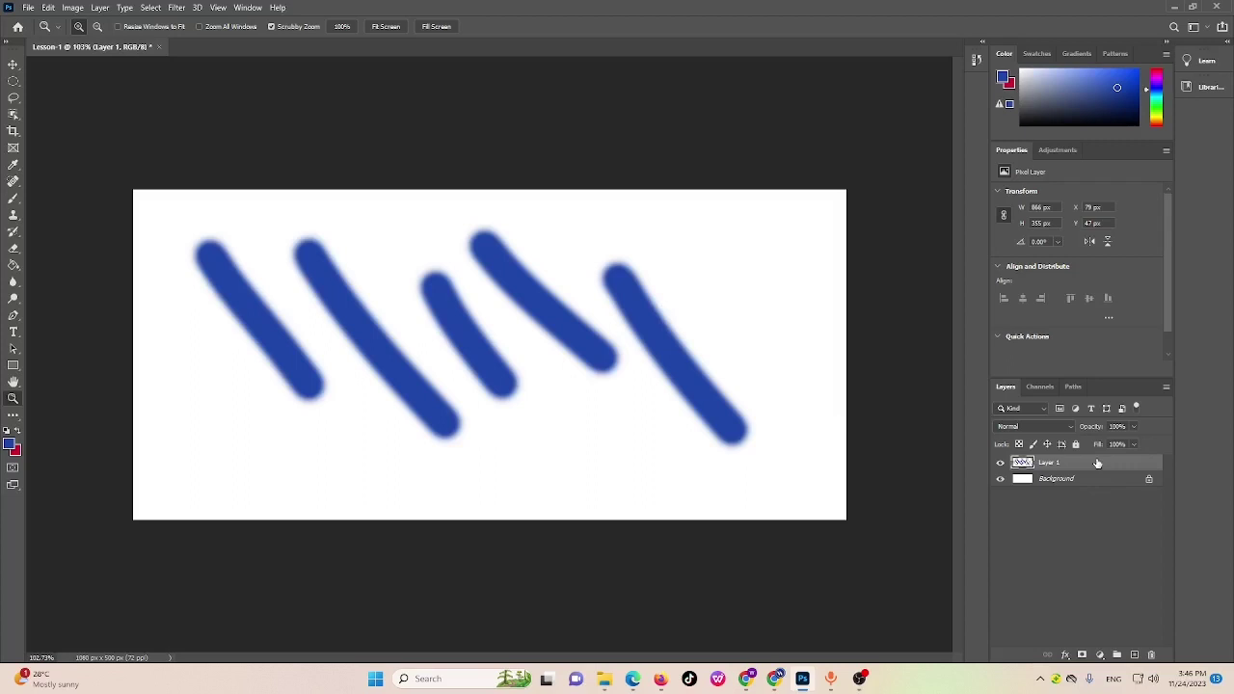
Delete the layer with the blue strokes and reset the foreground and background colors to black and white
drag(1097, 464, 1155, 657)
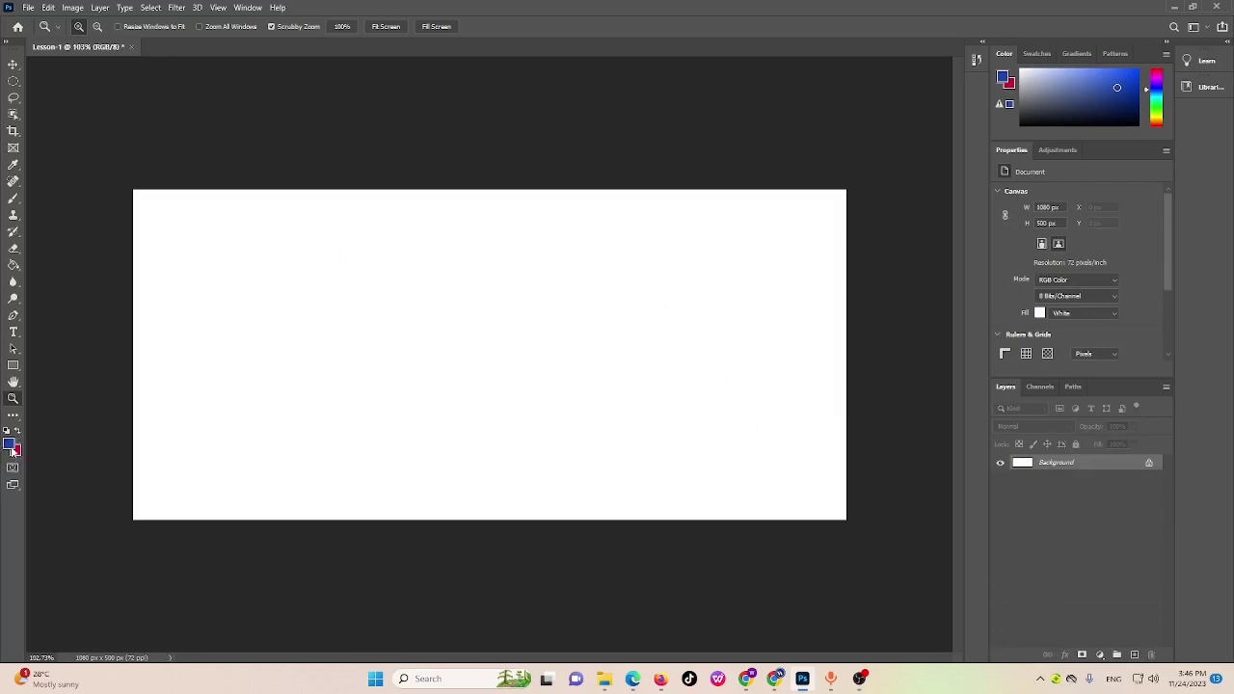
click(7, 433)
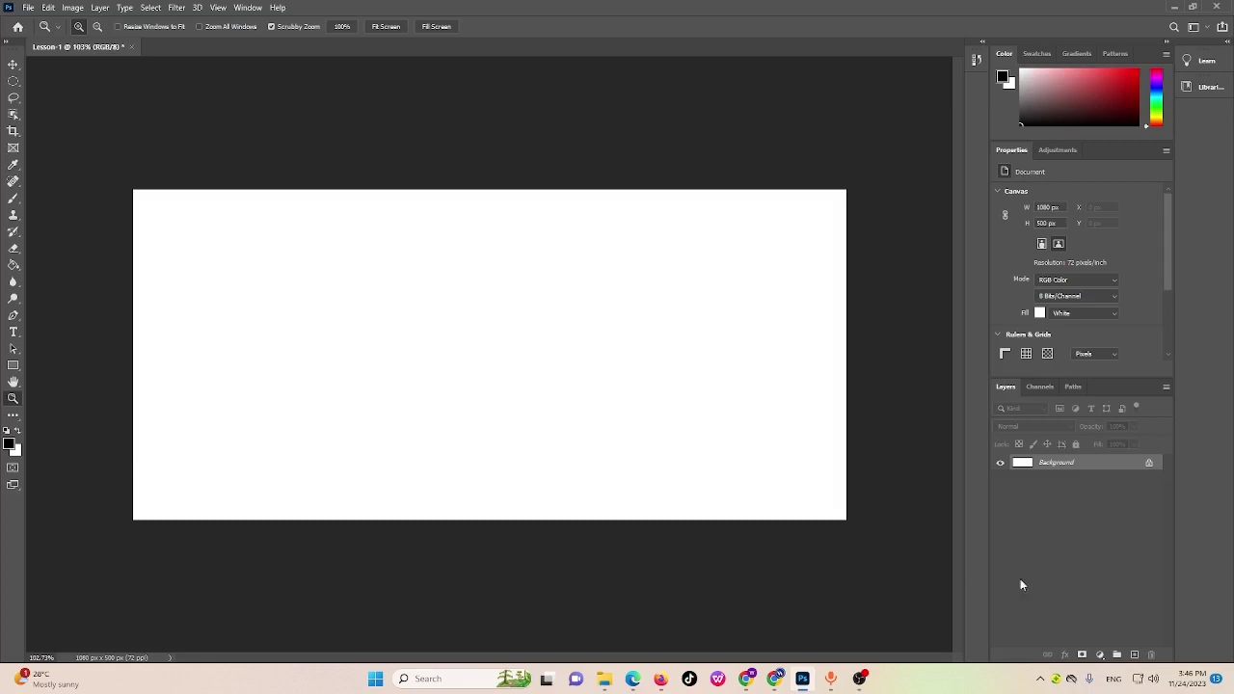
Add a new layer and make a nearly square rectangular selection about 257 × 245 px near X 117 px, Y 97 px
click(1134, 655)
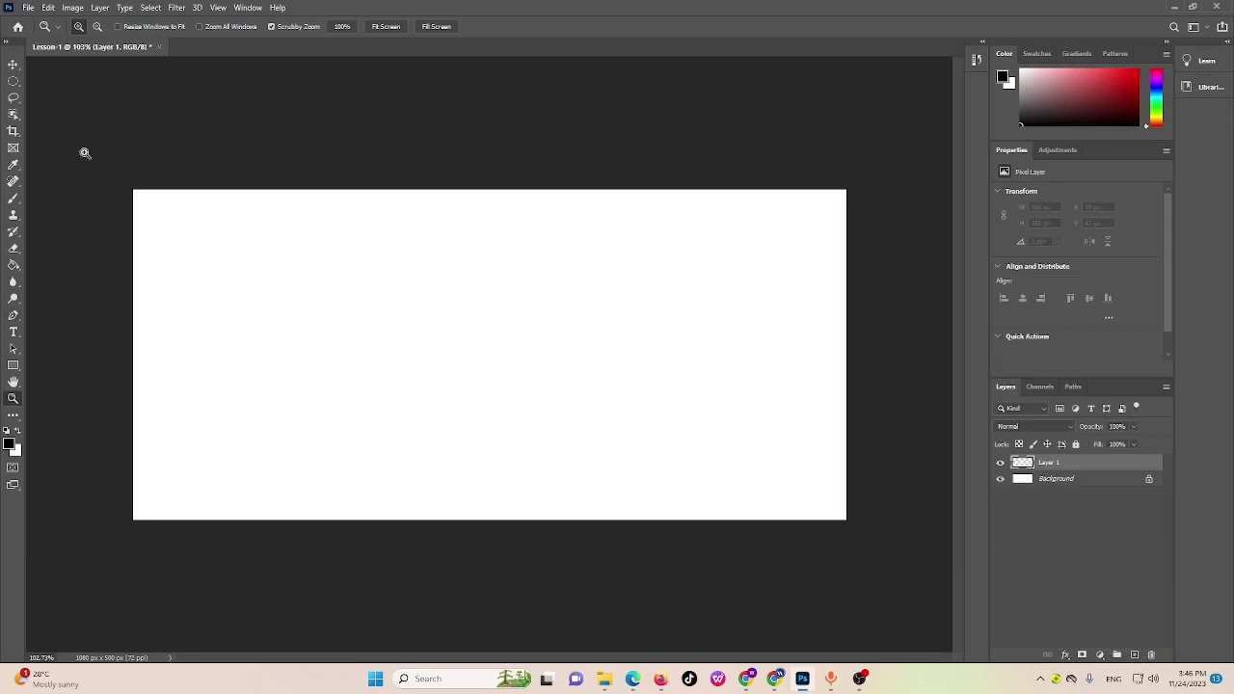
drag(14, 80, 44, 89)
drag(211, 253, 381, 417)
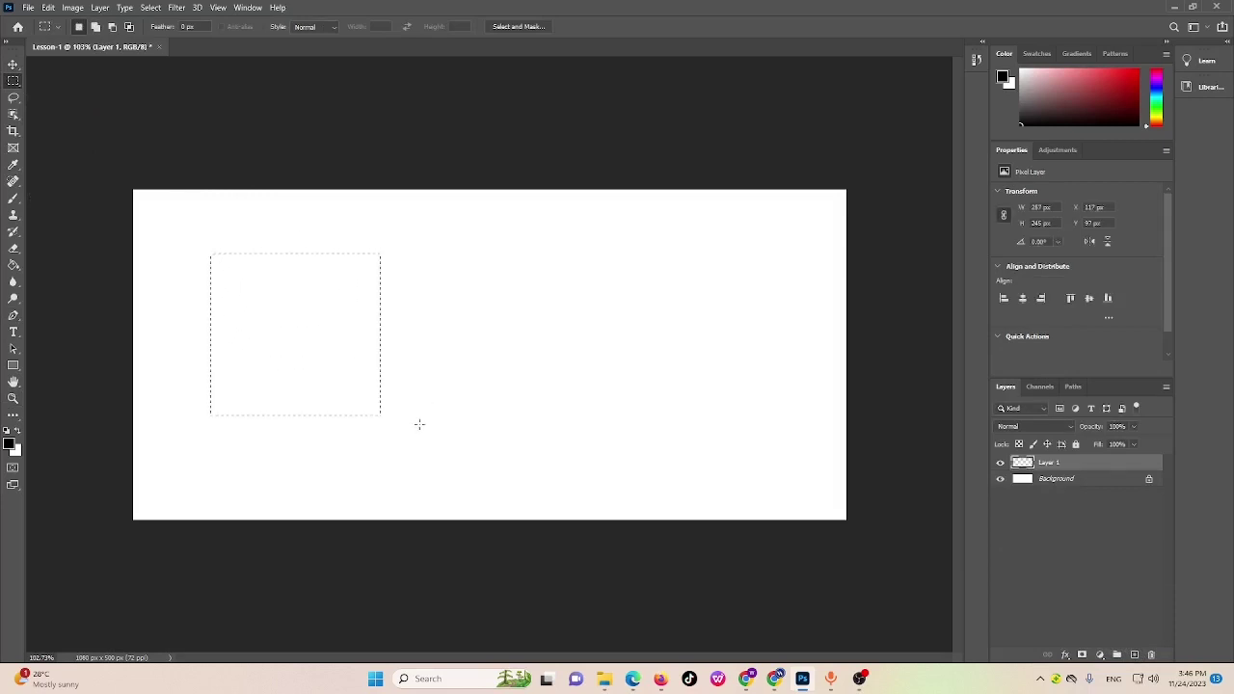
Set the foreground color to a bright, saturated red
click(10, 441)
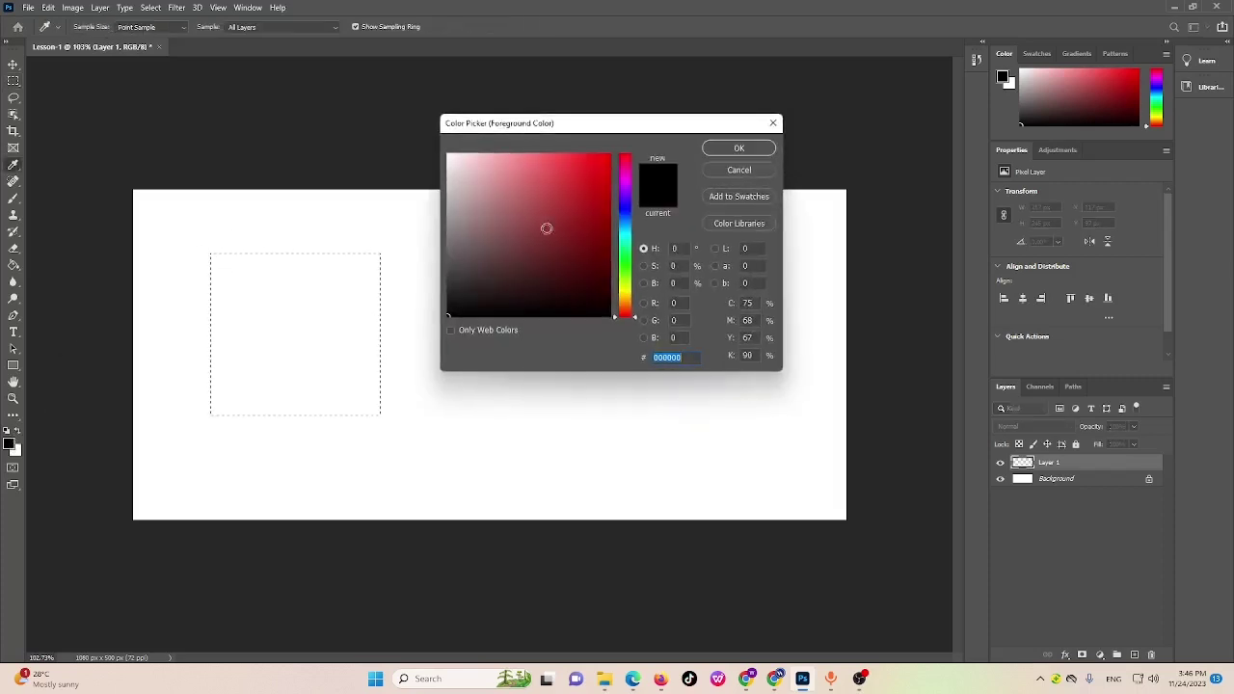
click(599, 161)
click(731, 149)
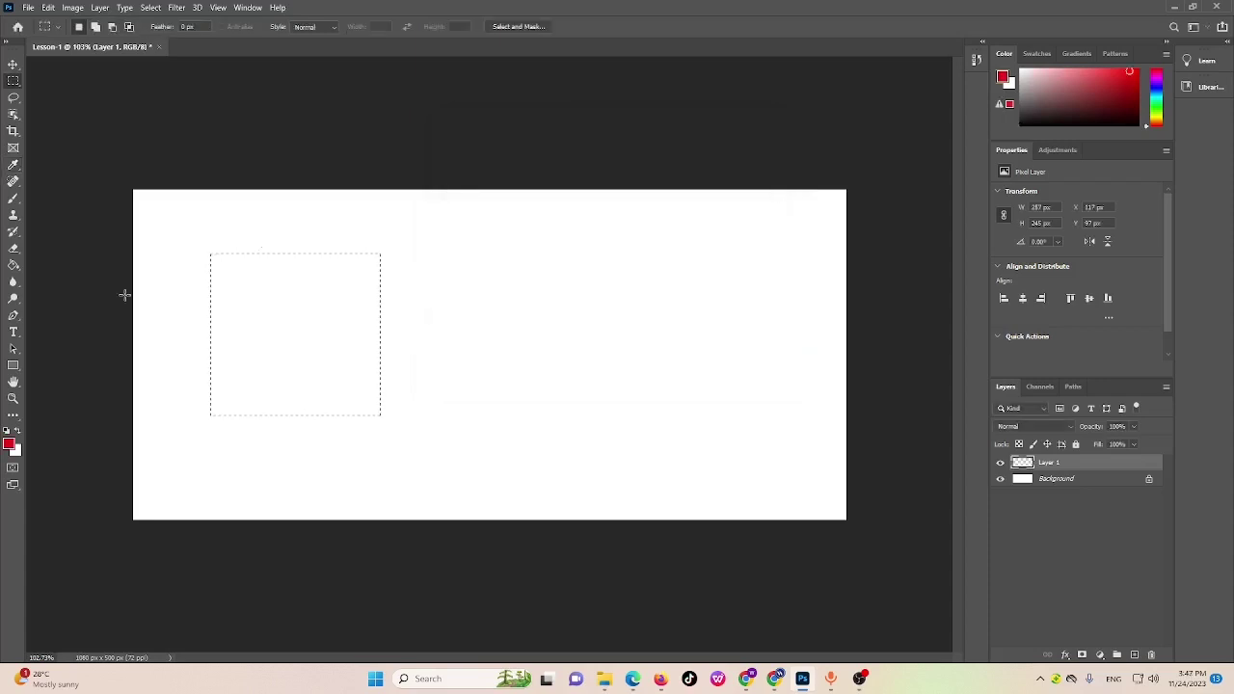
Set the background color to a saturated blue at hue 236° and swap the foreground and background colors
click(16, 452)
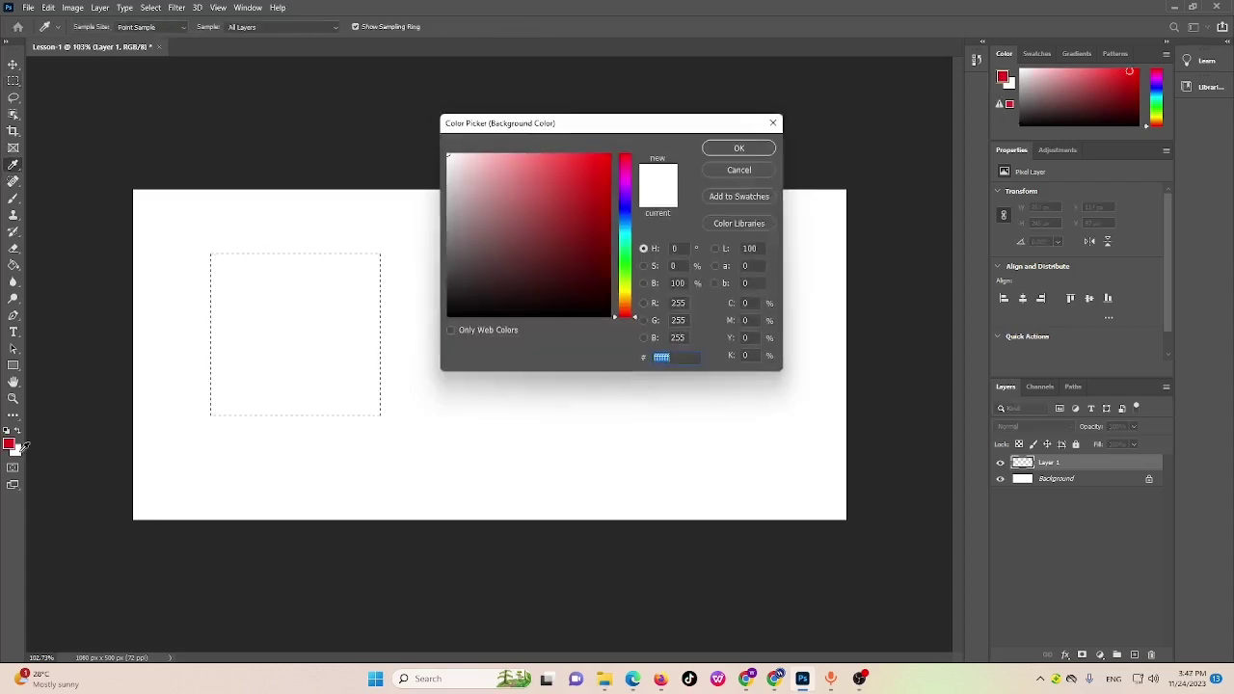
click(627, 210)
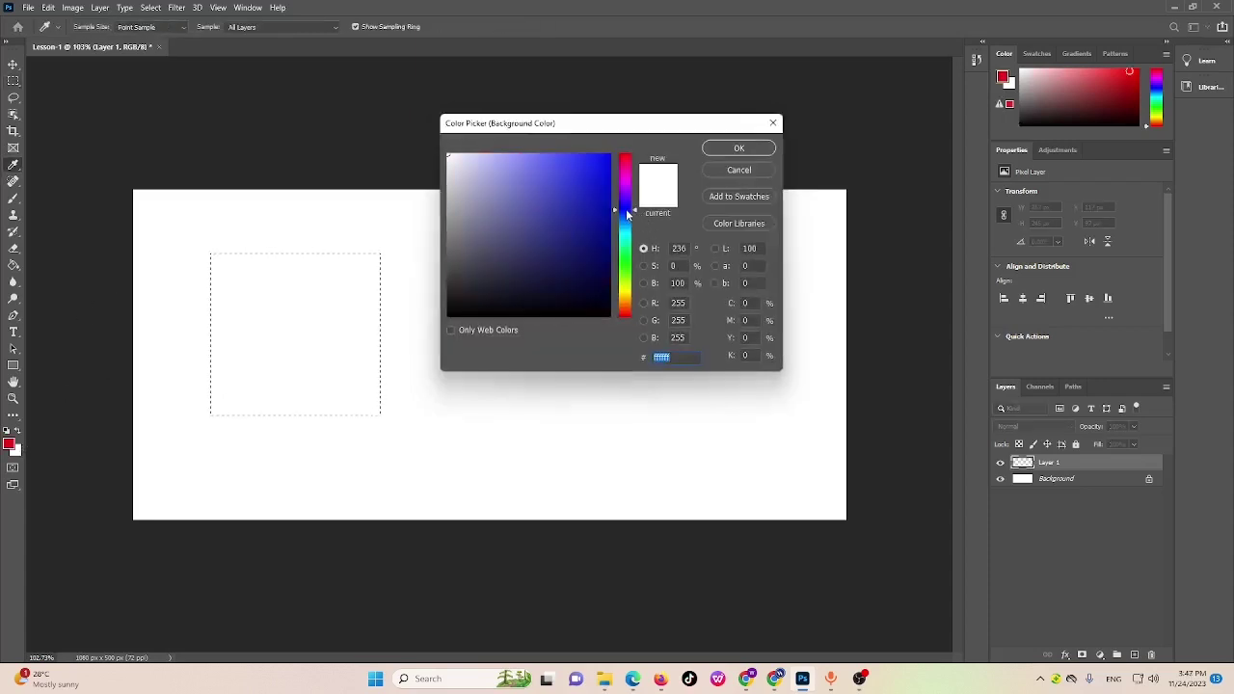
click(725, 150)
click(16, 452)
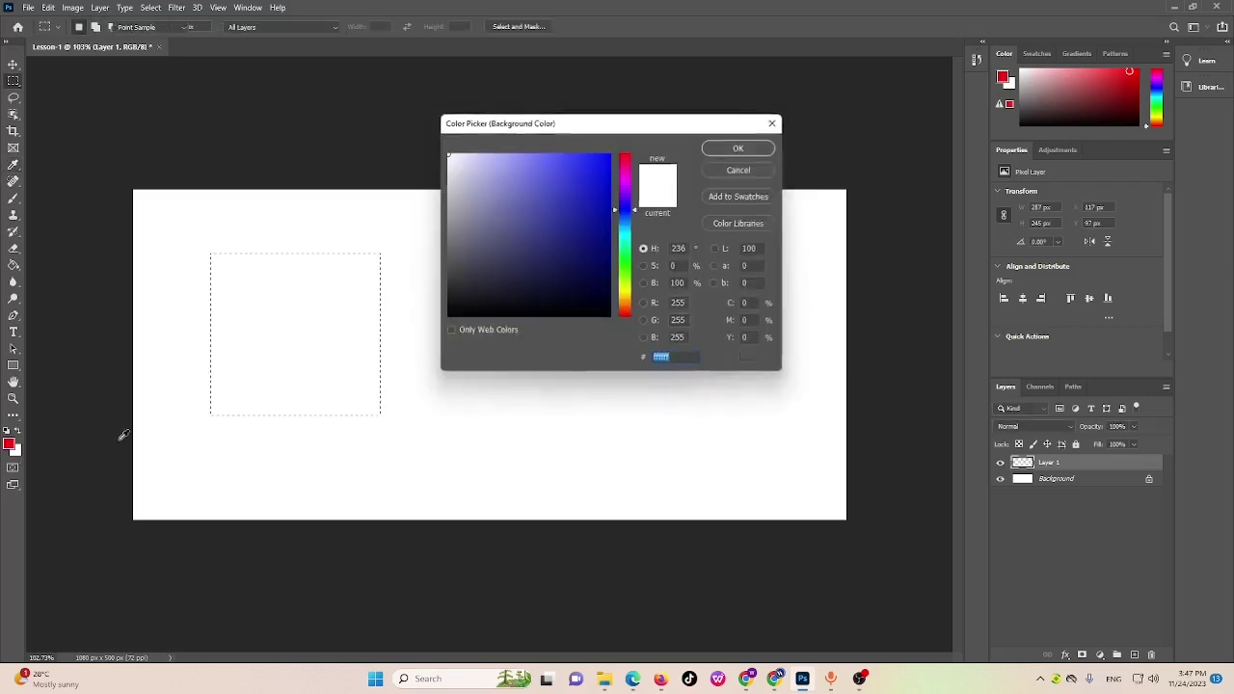
drag(577, 171, 585, 177)
click(733, 149)
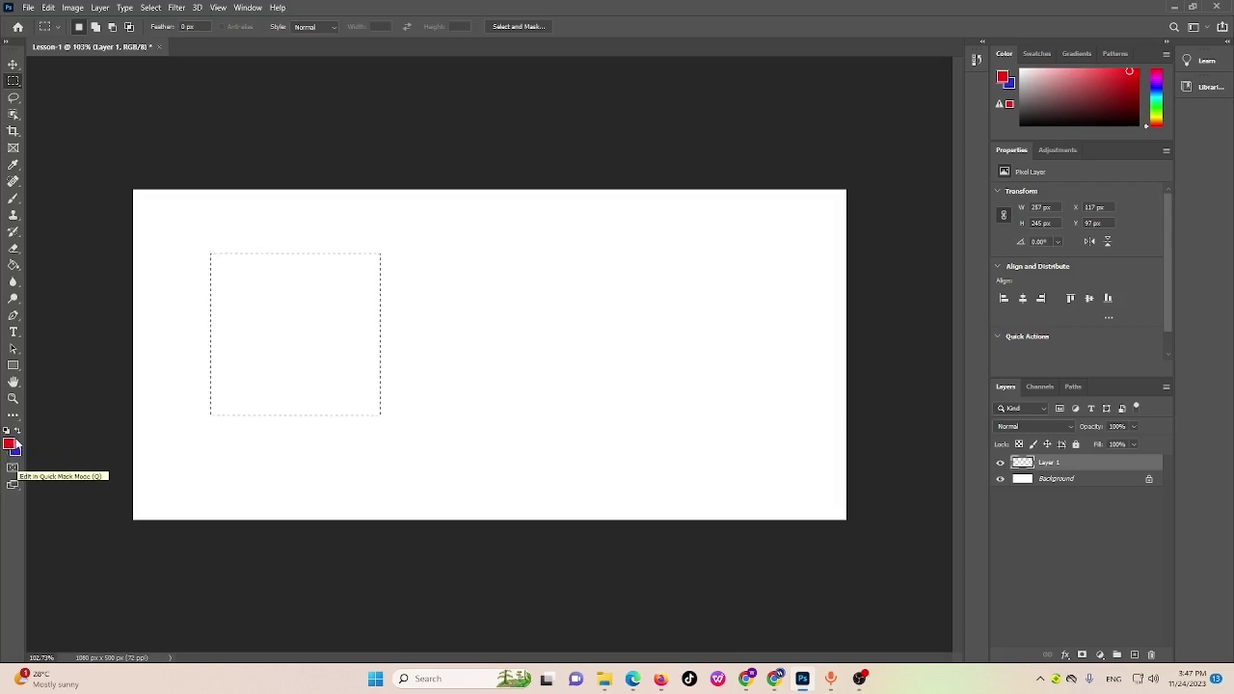
click(17, 431)
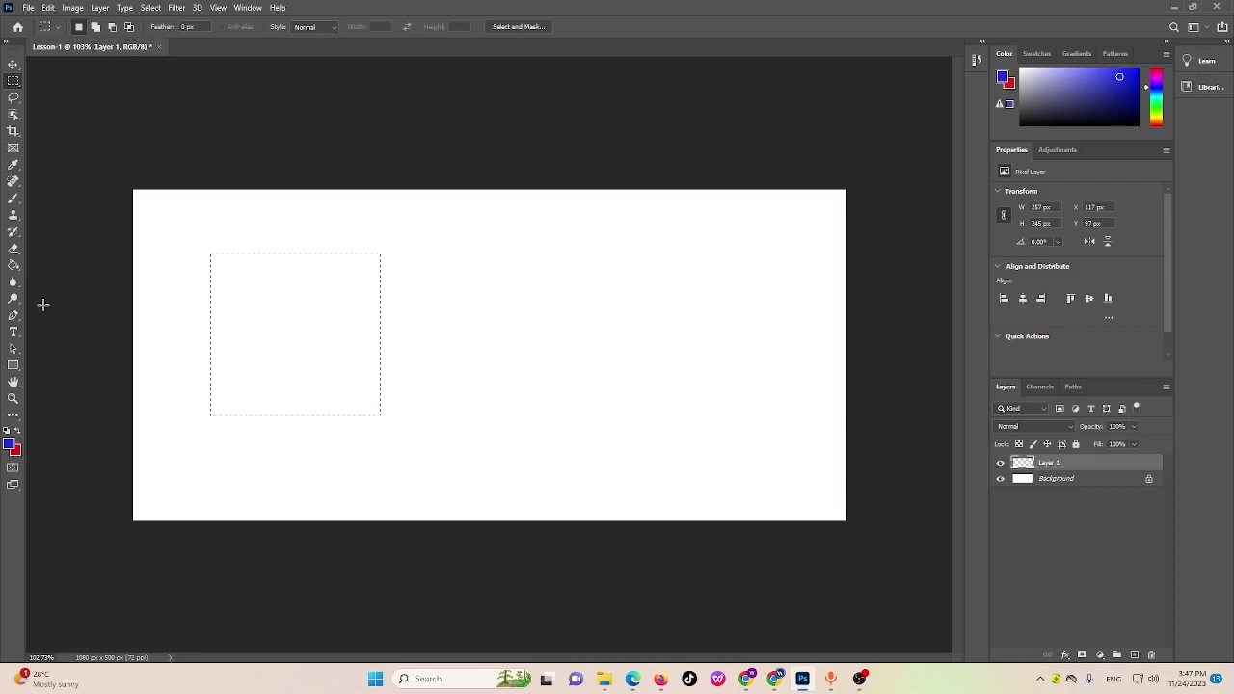
Fill the rectangular selection with the blue foreground color using the Paint Bucket Tool, and undo the fill
click(14, 266)
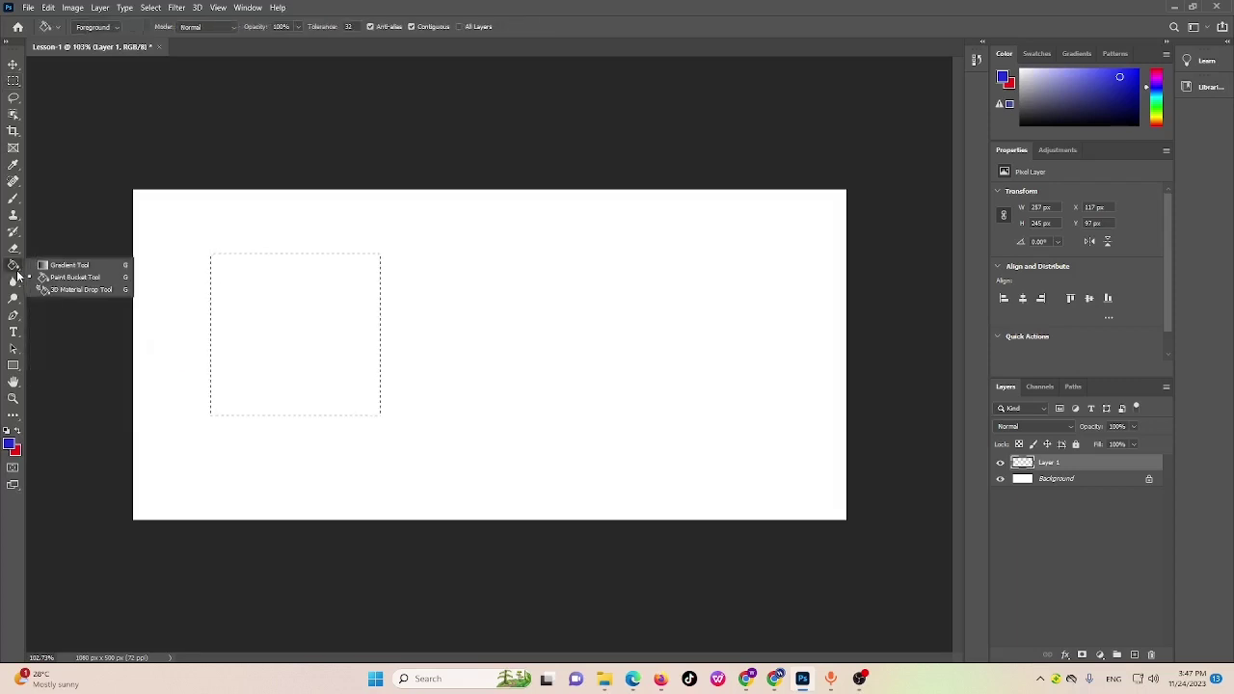
click(79, 277)
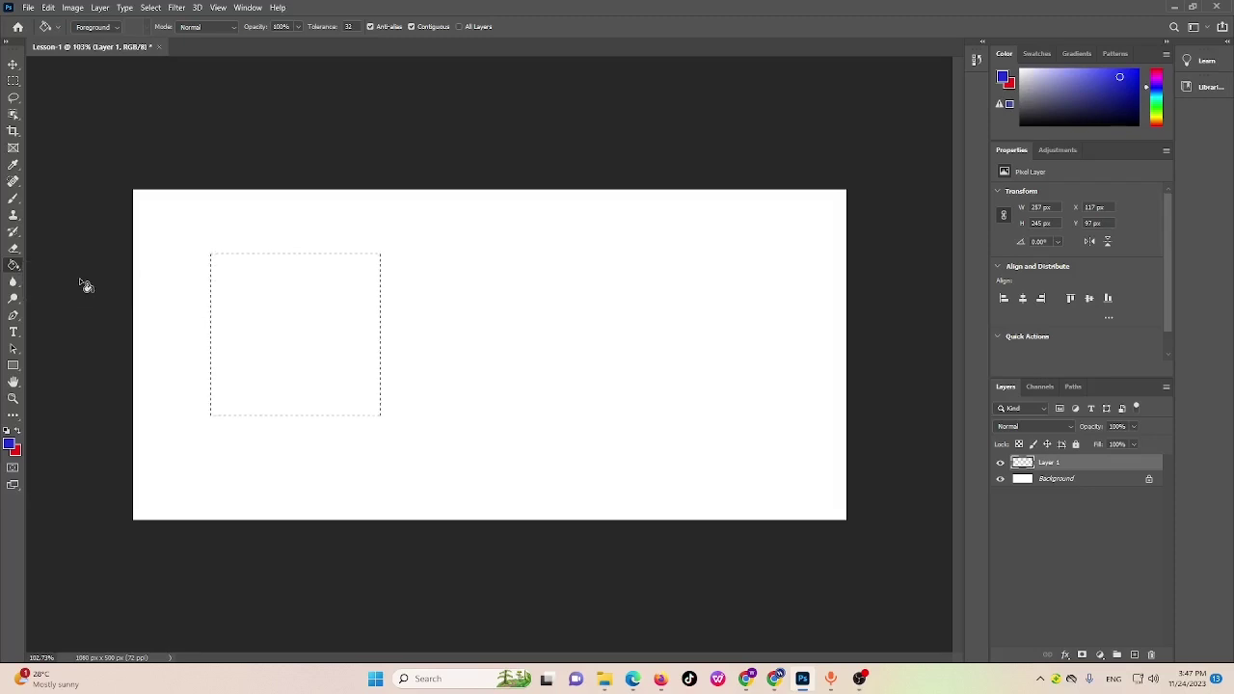
click(259, 322)
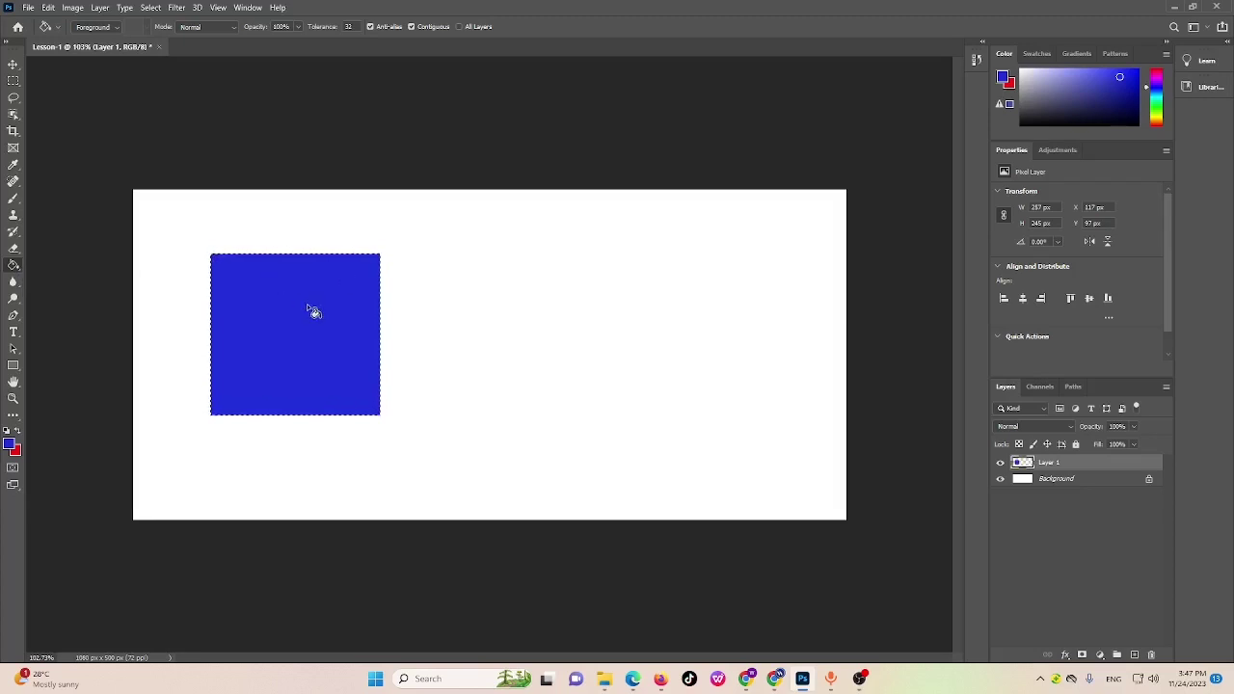
key(ctrl+z)
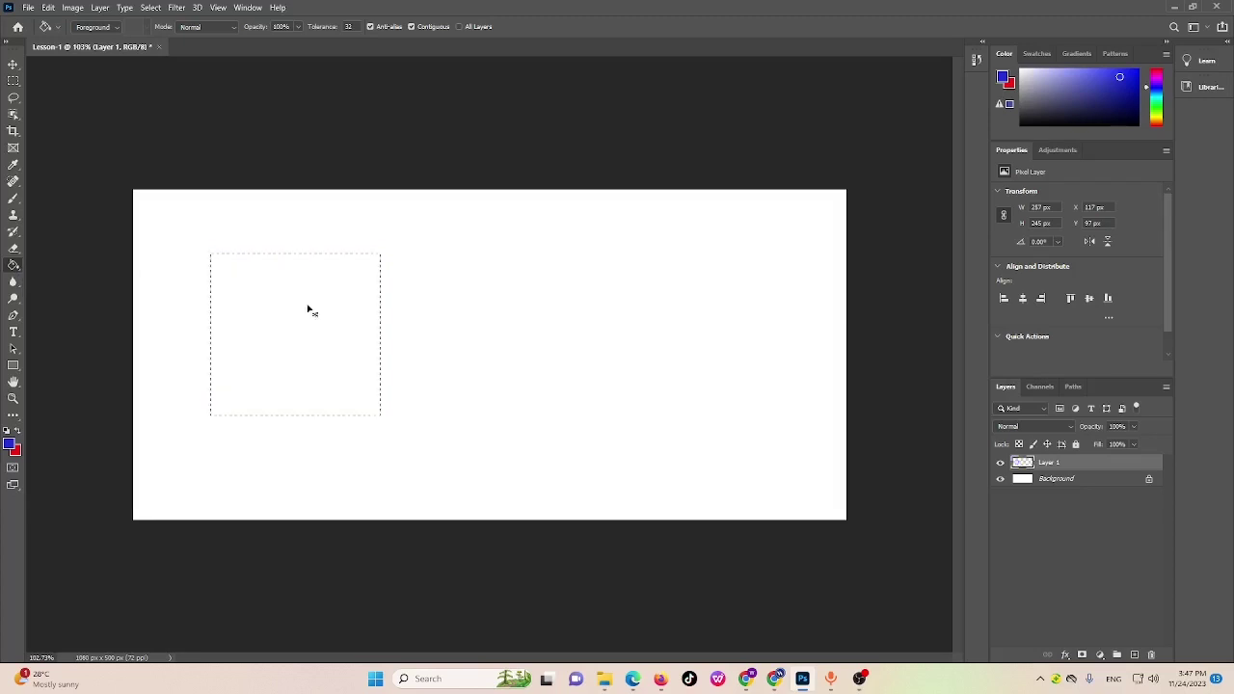
Fill the rectangular selection with the red background color and delete the filled content again
click(12, 62)
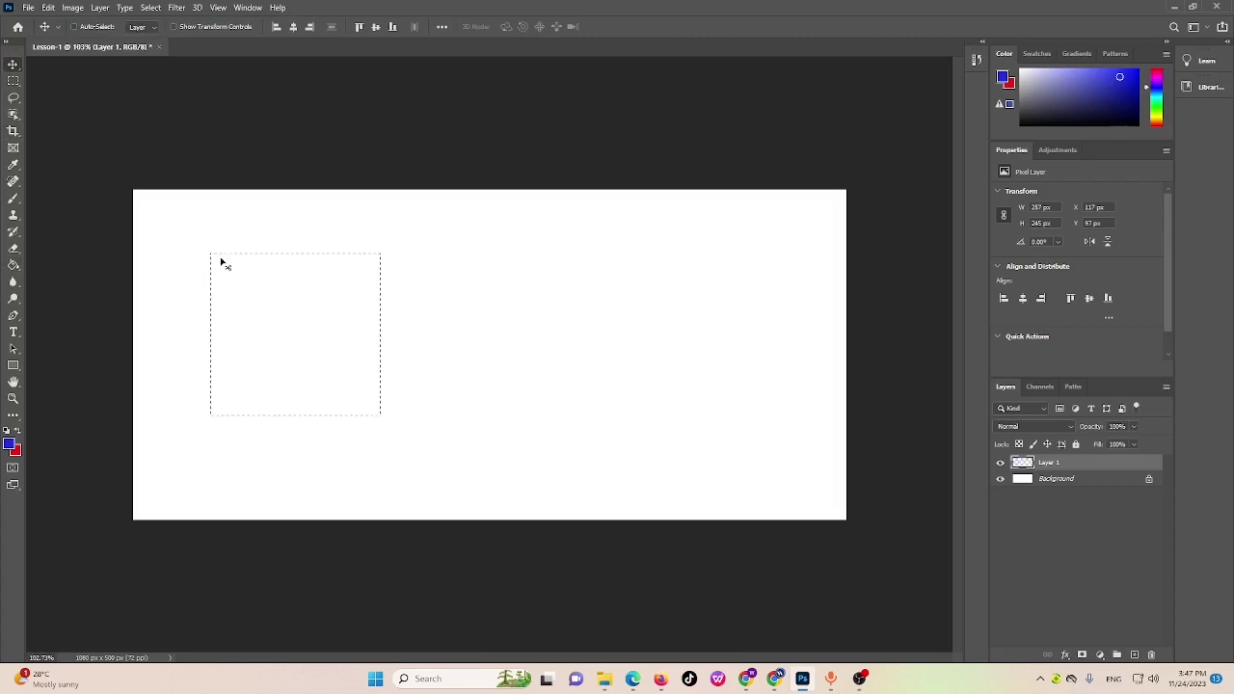
key(ctrl+BackSpace)
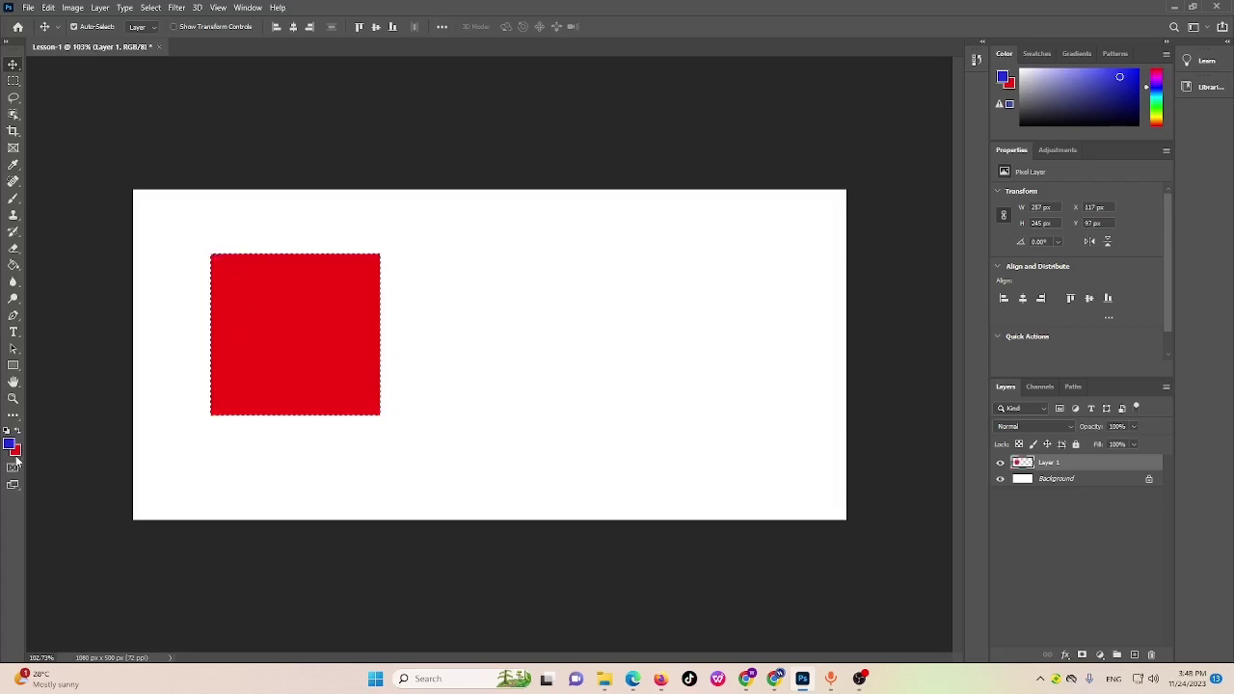
key(Delete)
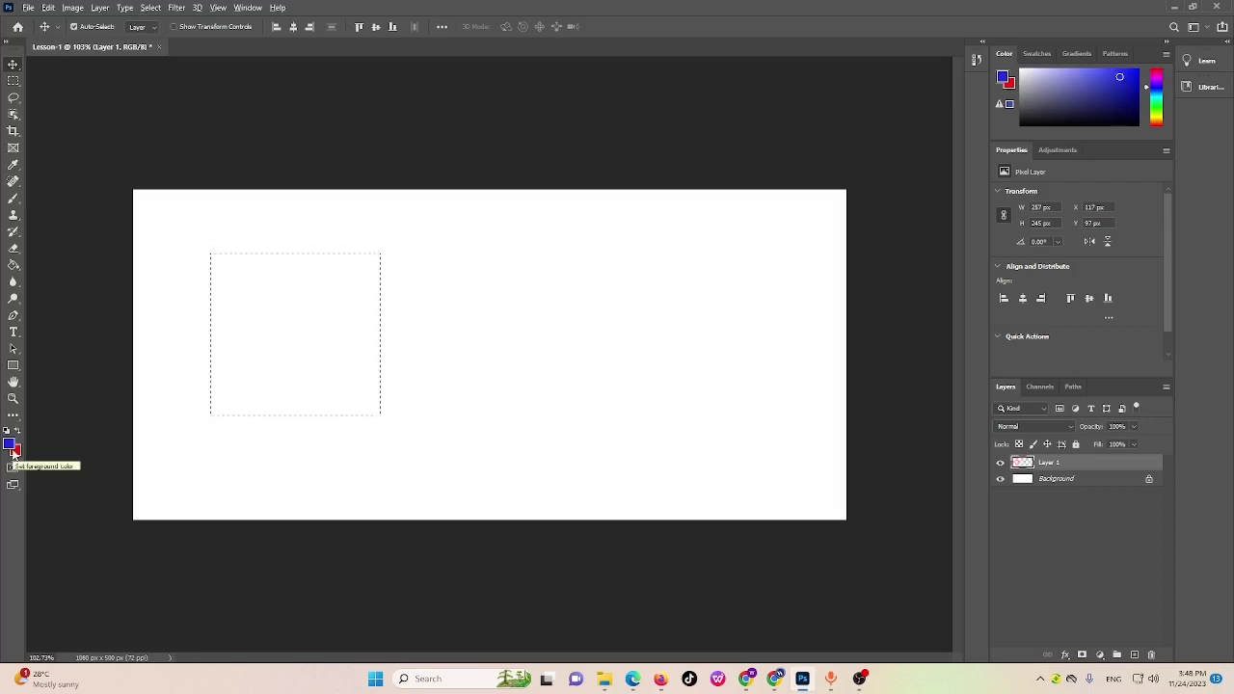
Fill the selection with the blue foreground color and move the square to about X 197 px, Y 109 px
key(alt+BackSpace)
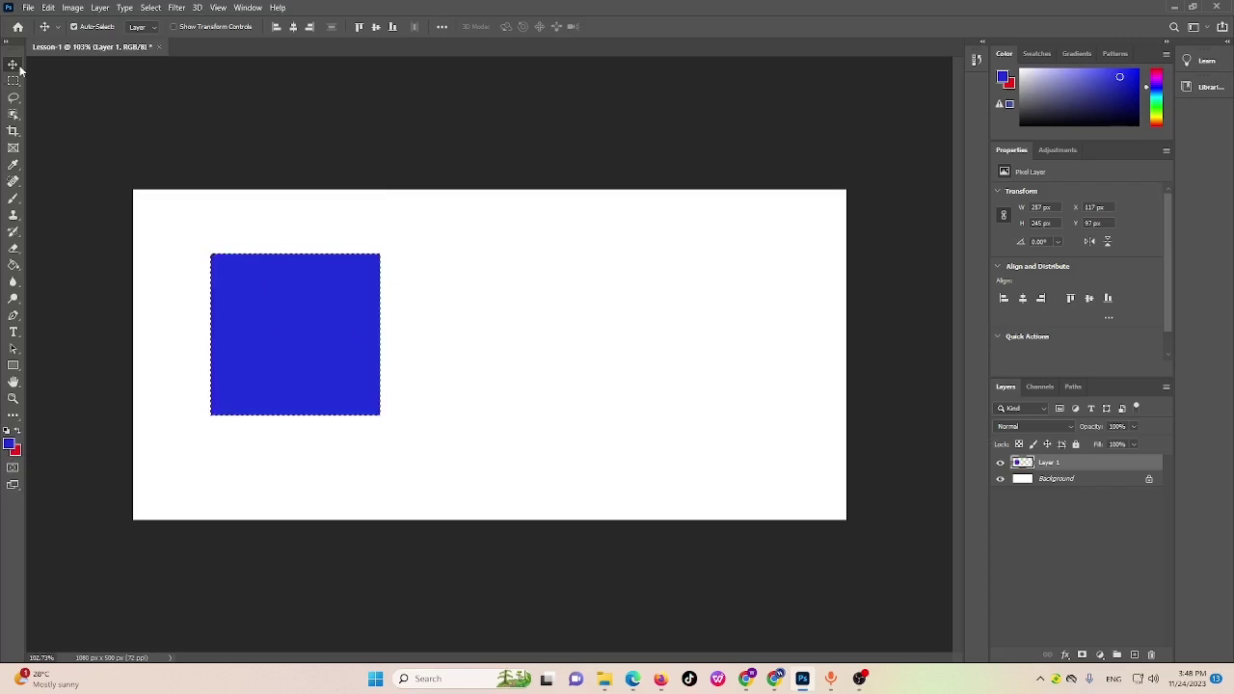
drag(330, 349, 270, 359)
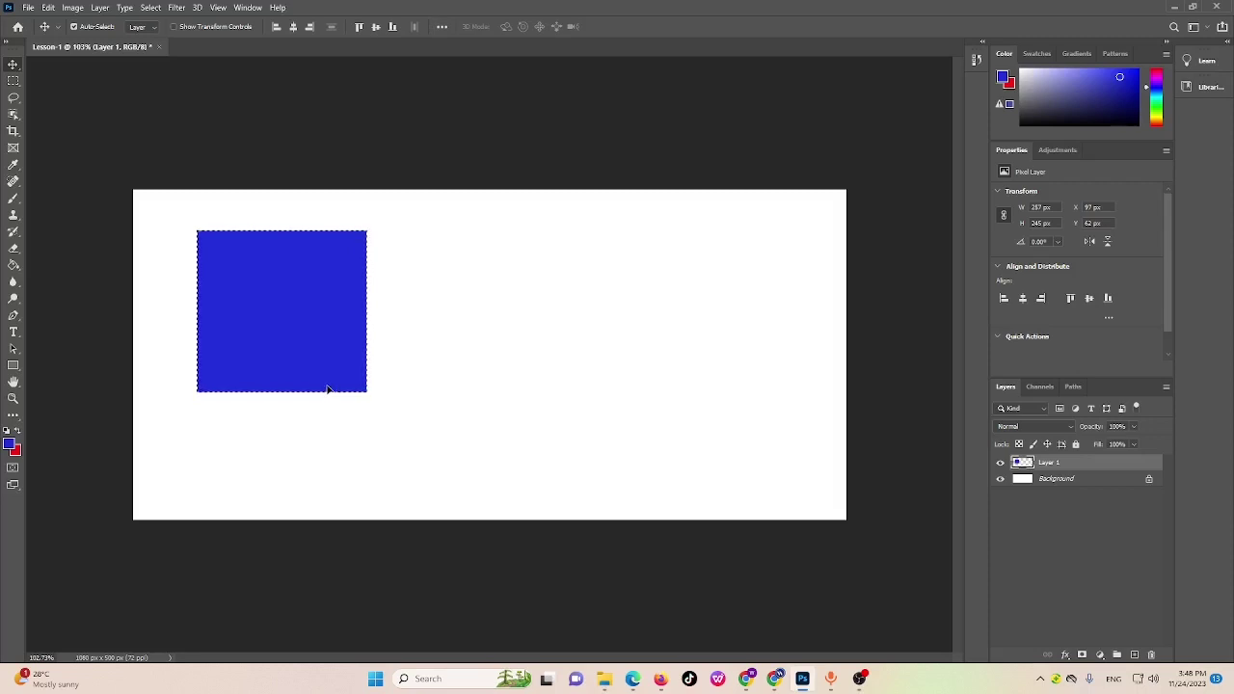
drag(363, 343, 343, 372)
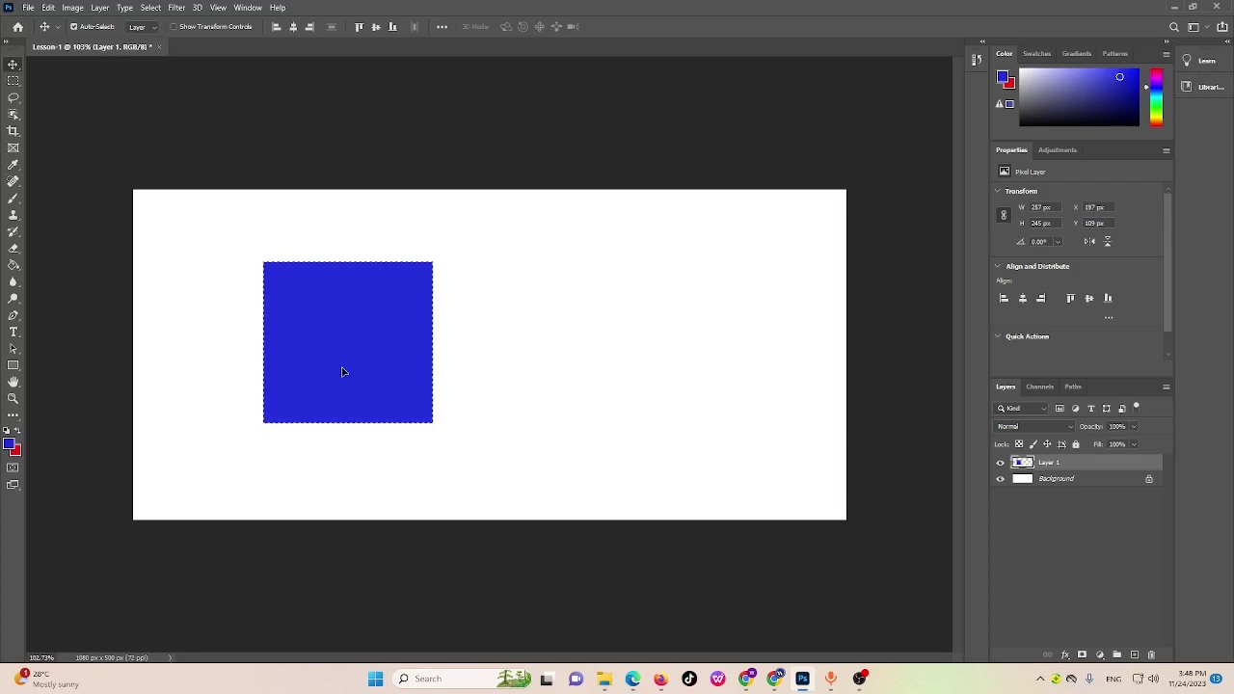
Cut the blue square out of Layer 1 and deselect the layer with the Move Tool
key(ctrl+x)
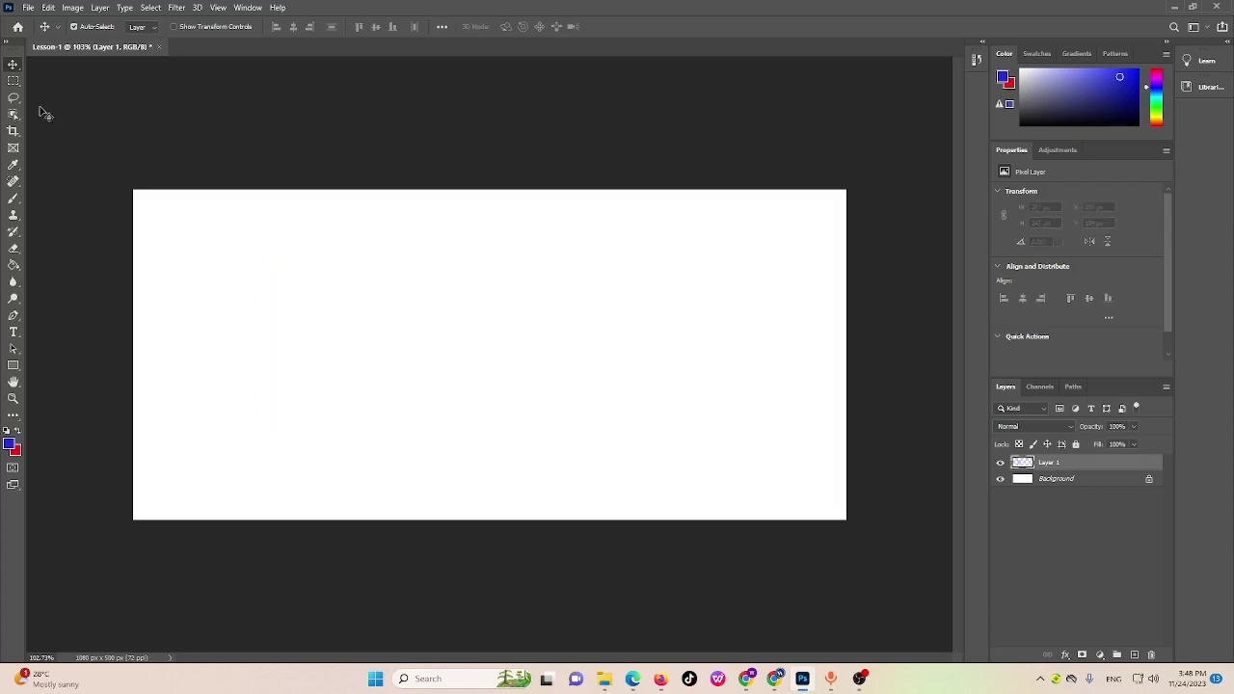
right_click(12, 68)
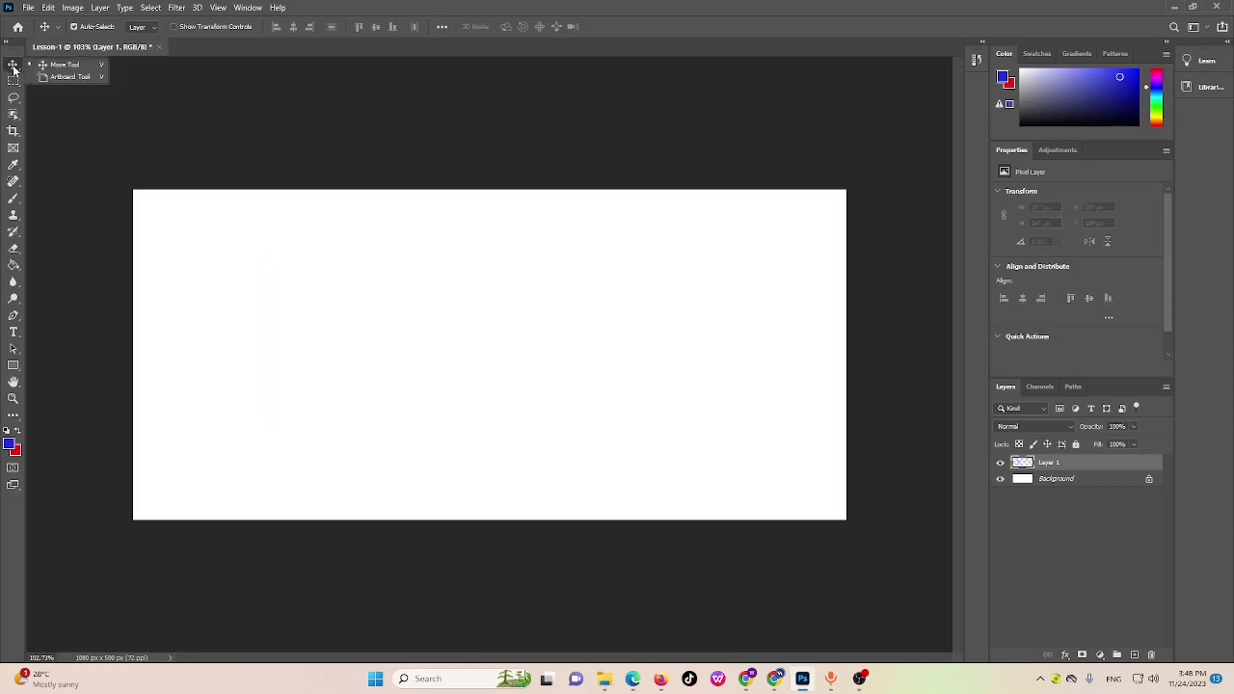
click(13, 68)
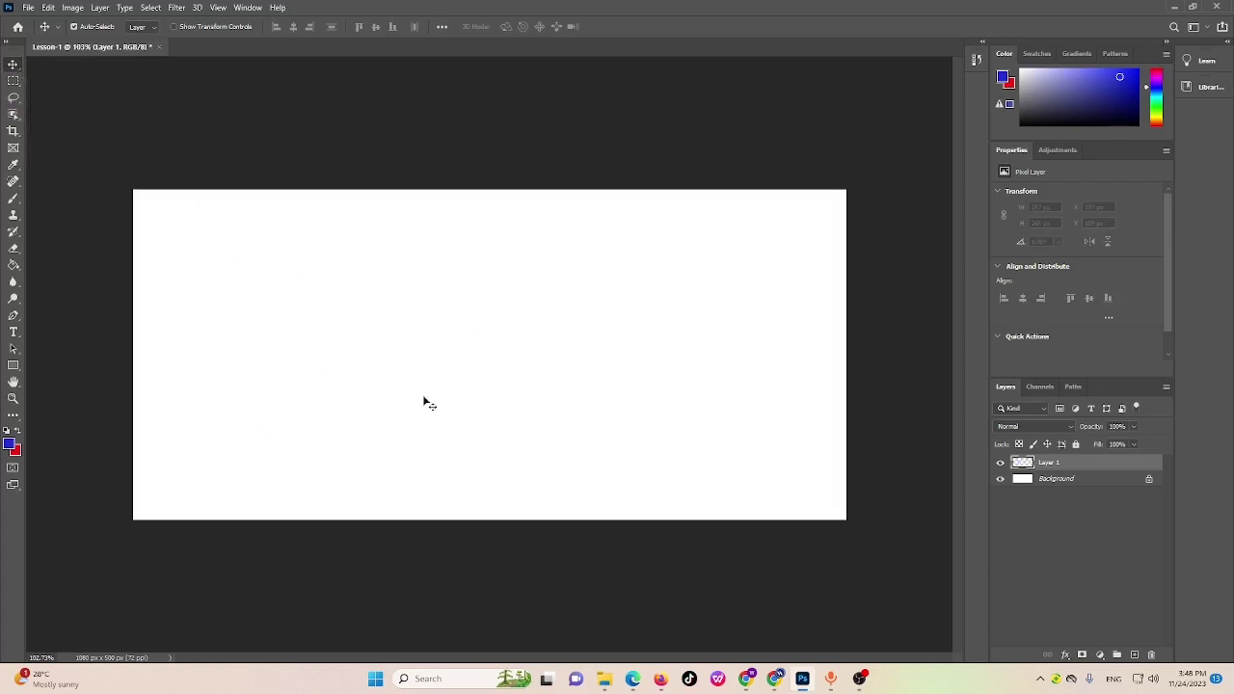
click(257, 314)
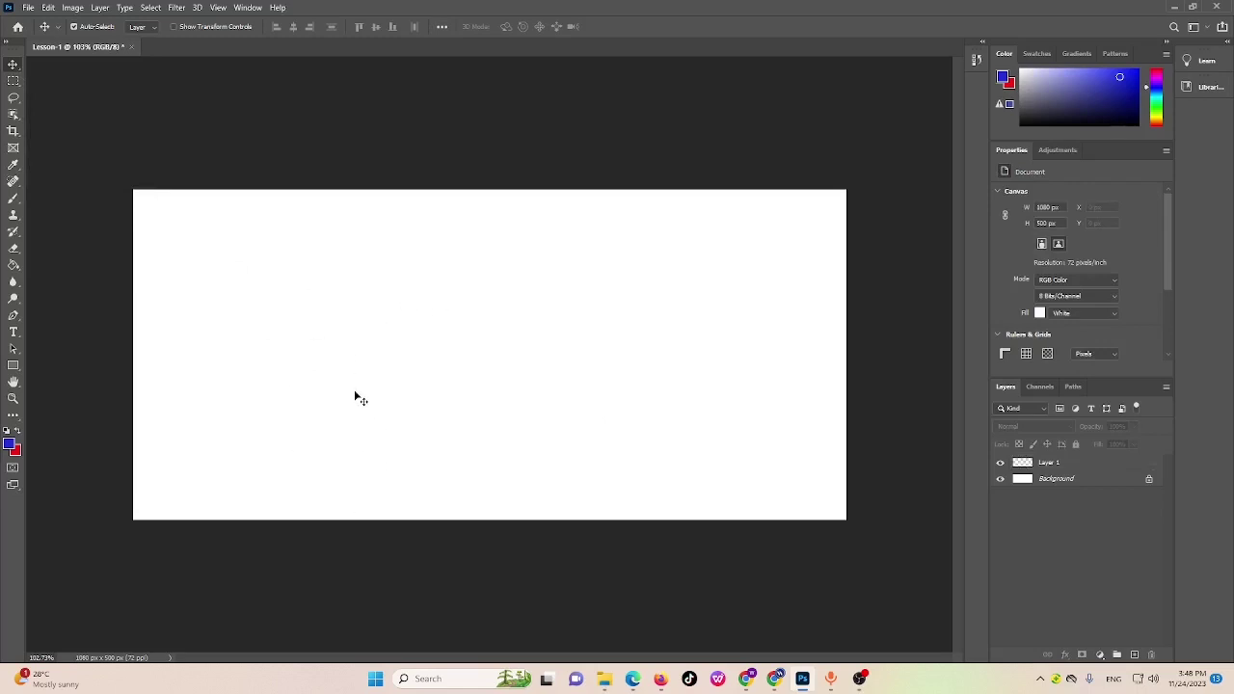
Make a rectangular selection about 661 × 323 px on Layer 1 and paint two blue brush strokes across its full width
click(14, 81)
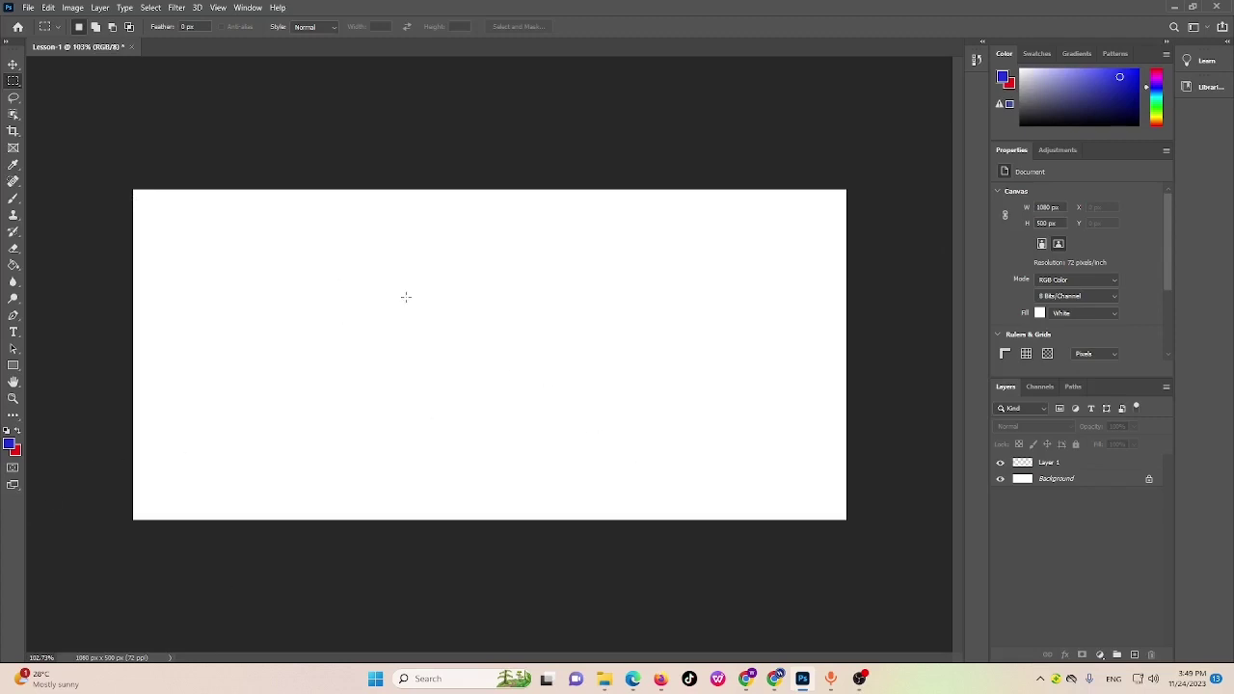
drag(259, 254, 695, 469)
click(13, 200)
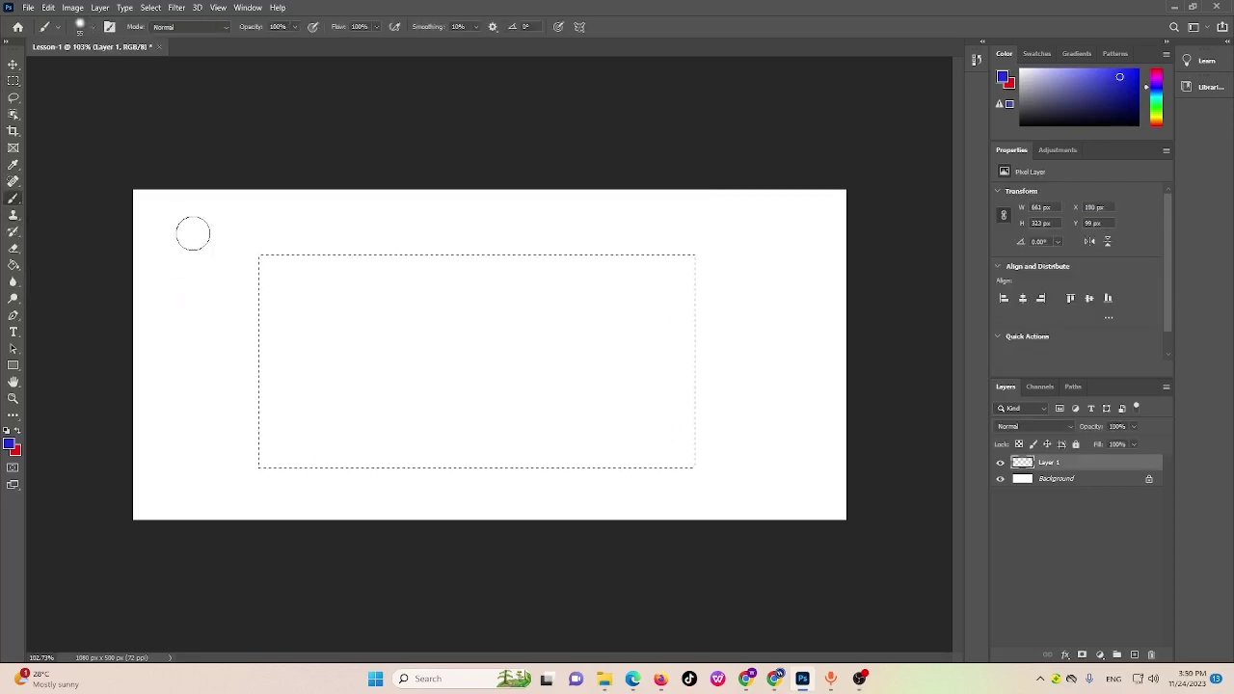
right_click(13, 203)
click(39, 200)
mouse_move(256, 279)
mouse_down()
mouse_move(550, 357)
mouse_move(845, 399)
mouse_up()
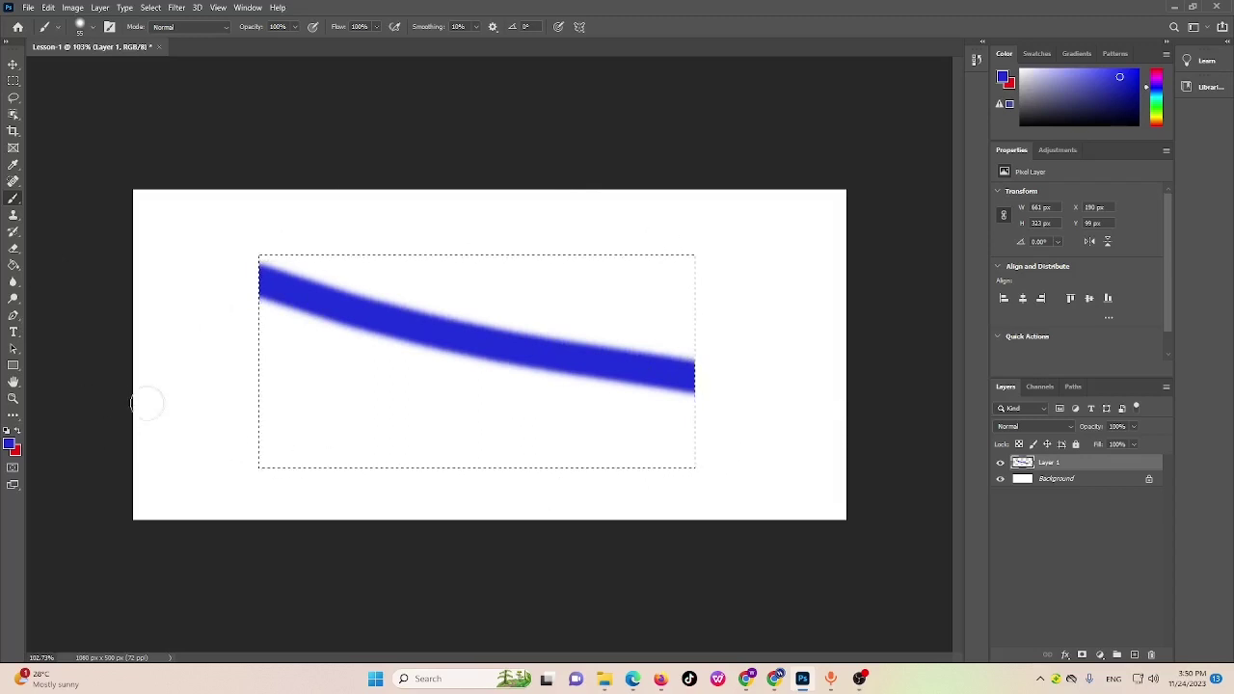
drag(154, 427, 901, 317)
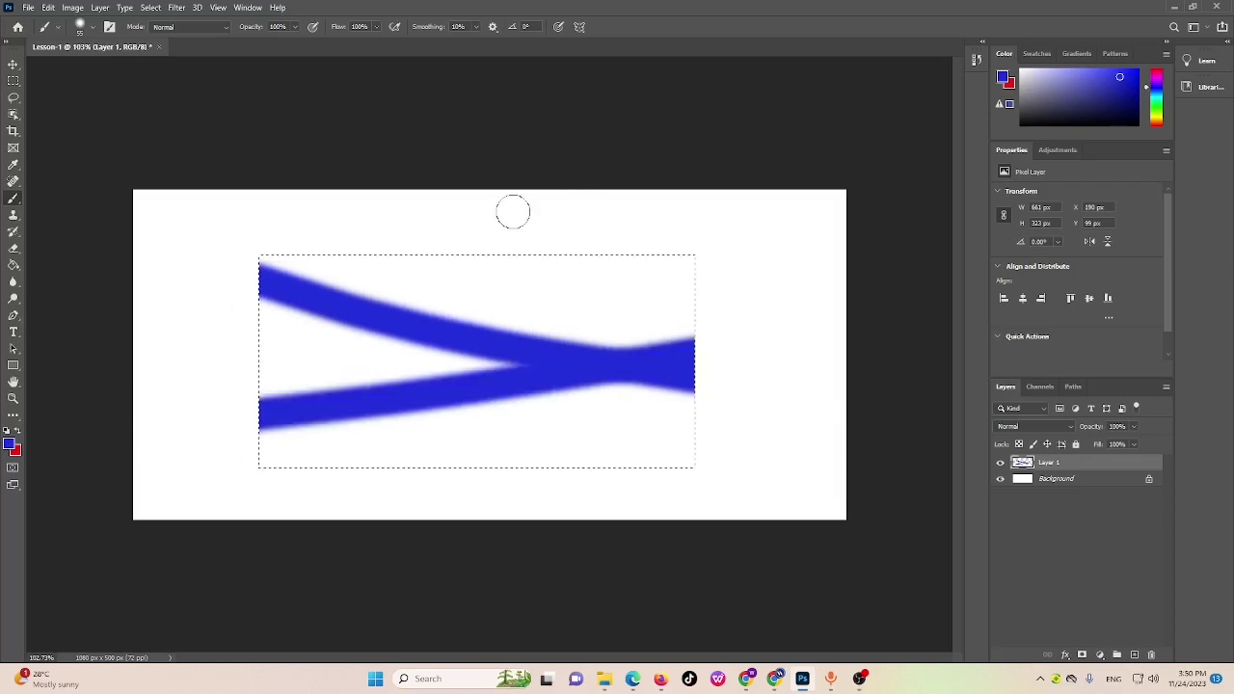
Paint a vertical blue brush stroke through the rectangular selection on Layer 1 and add a new layer
drag(510, 210, 521, 363)
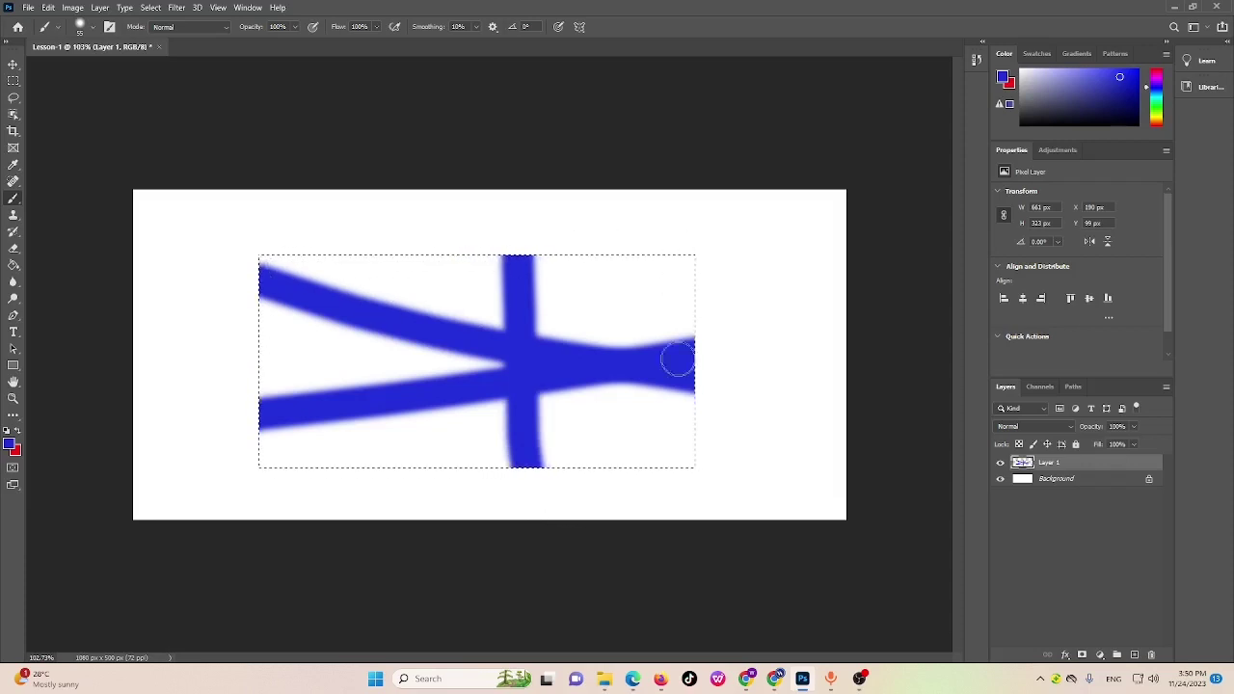
key(ctrl+shift+alt+n)
Make an elliptical selection about 144 × 232 px beside the blue strokes, near the canvas's left edge
click(14, 81)
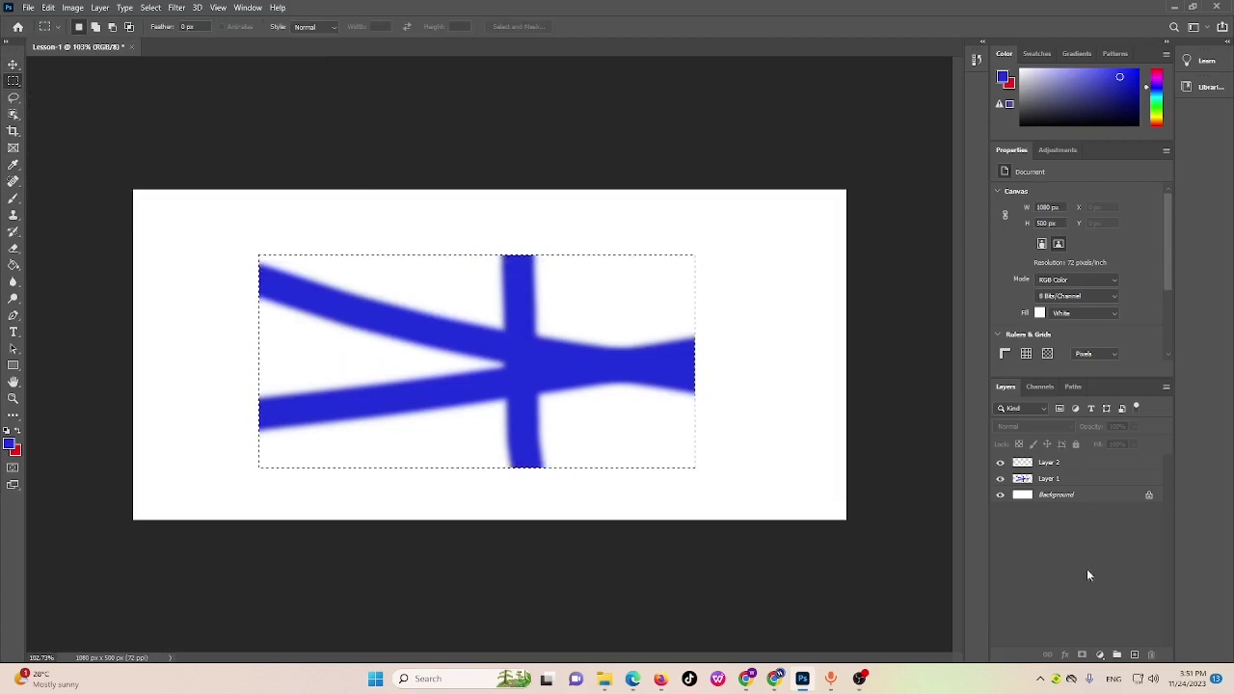
click(14, 97)
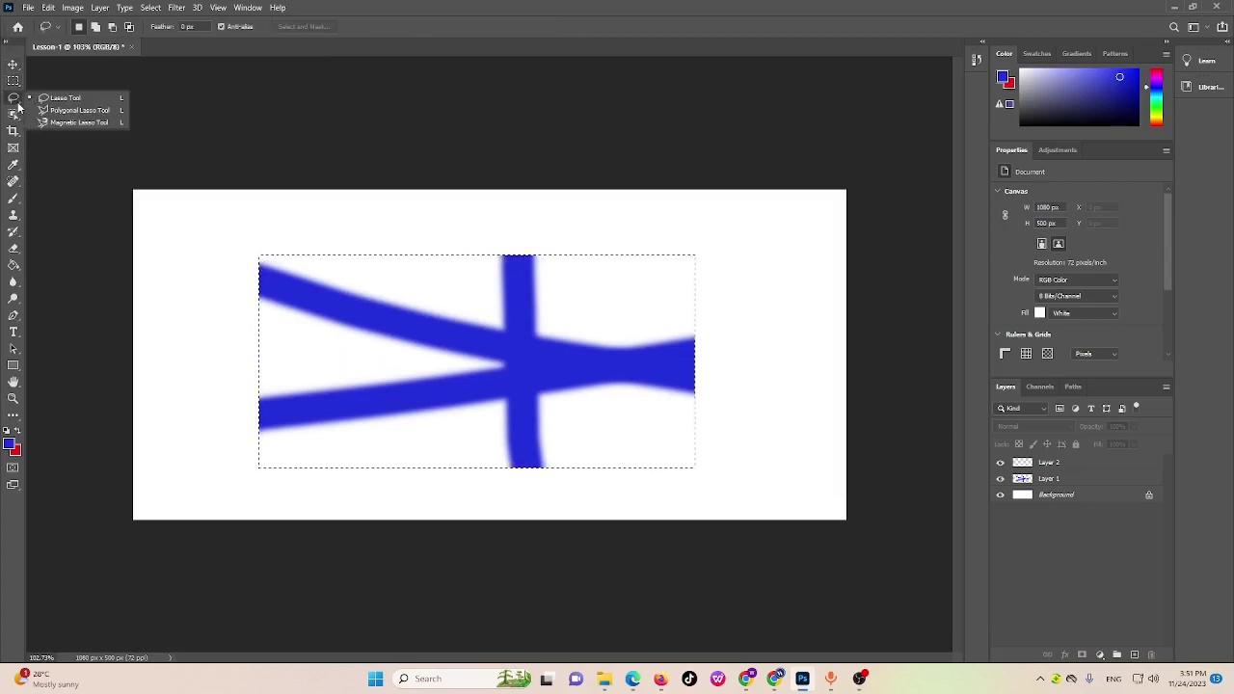
click(14, 81)
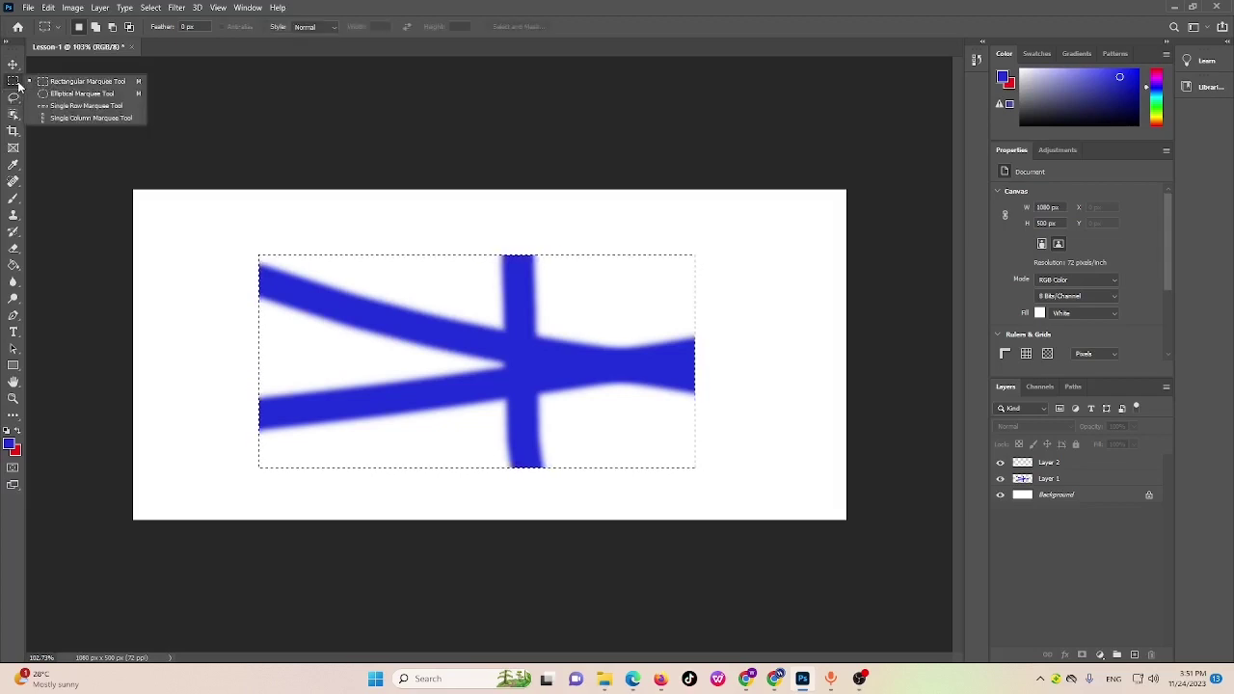
click(68, 94)
drag(159, 227, 253, 380)
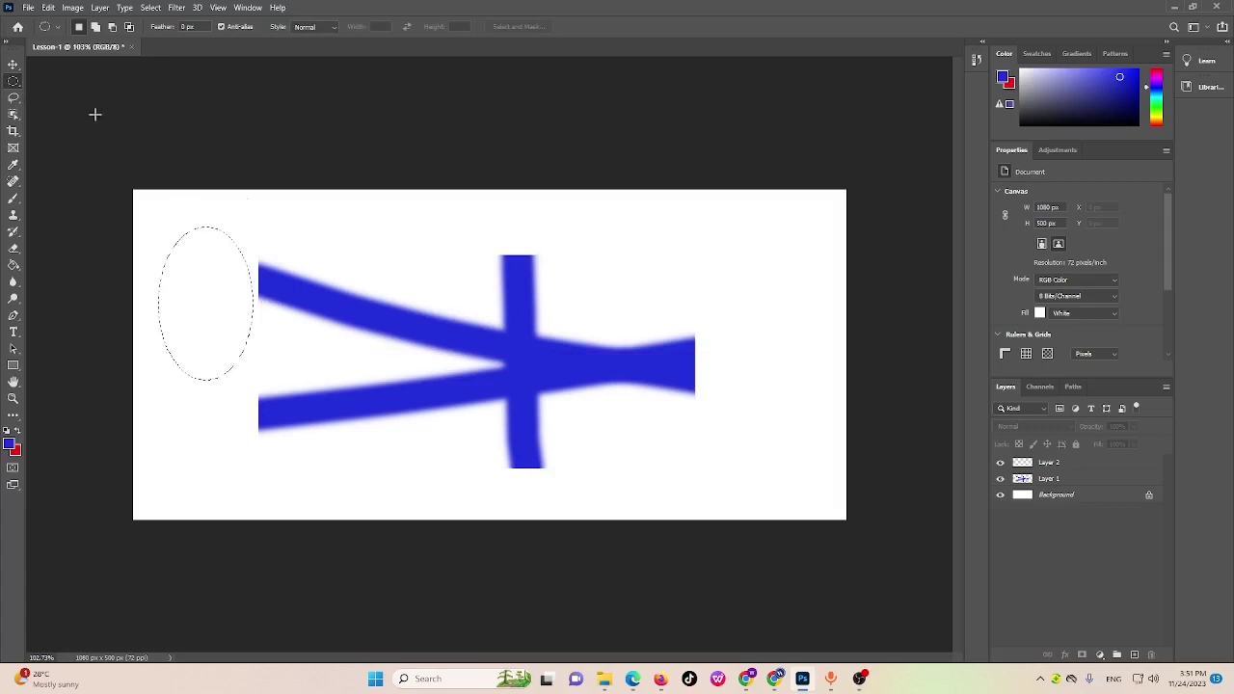
Paint two crossing blue brush strokes inside the elliptical selection on Layer 2
click(11, 199)
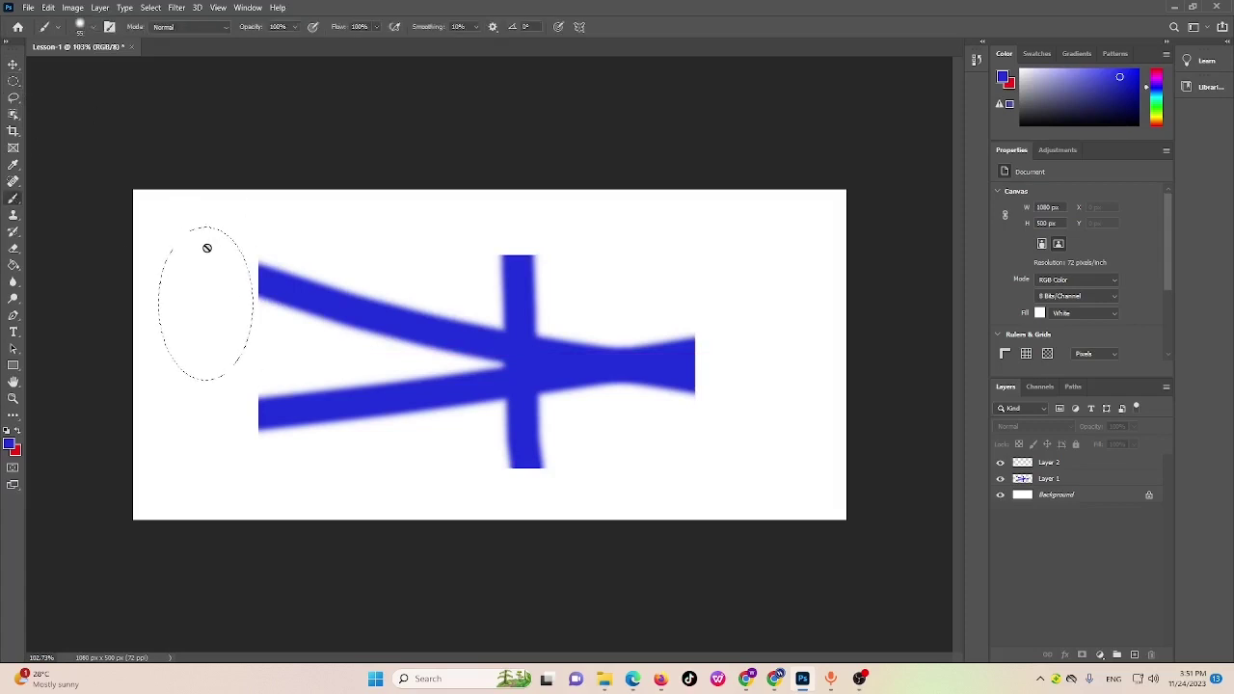
click(1056, 464)
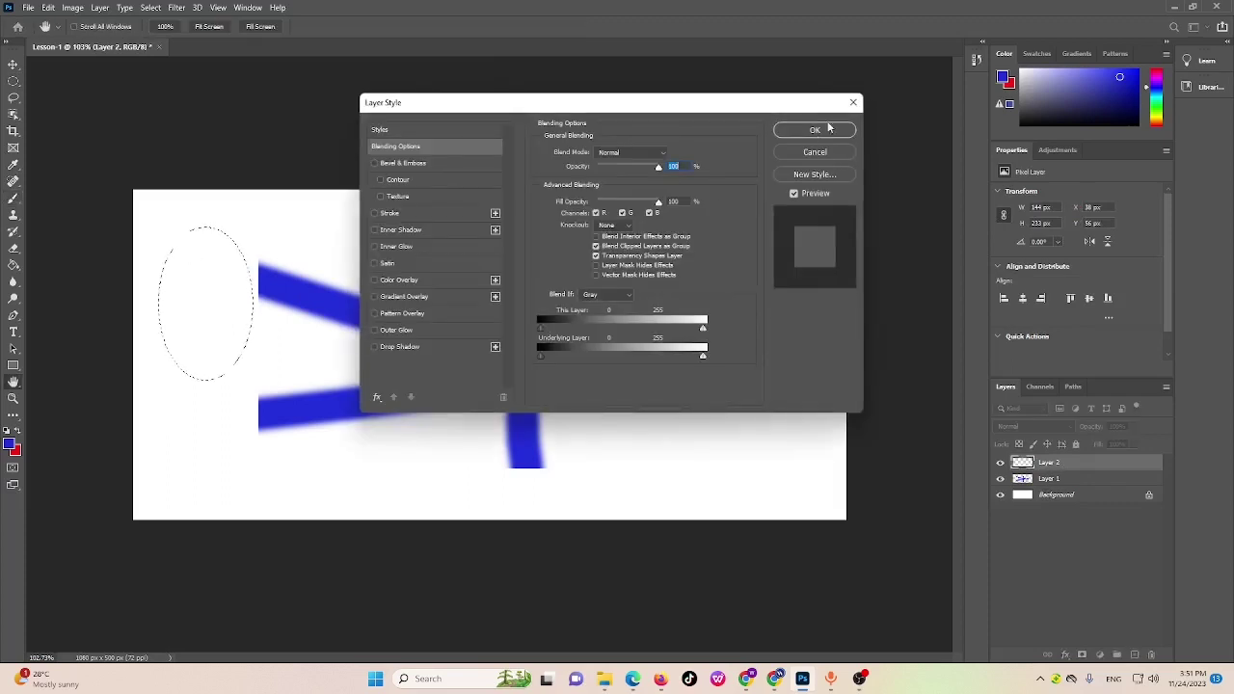
click(852, 104)
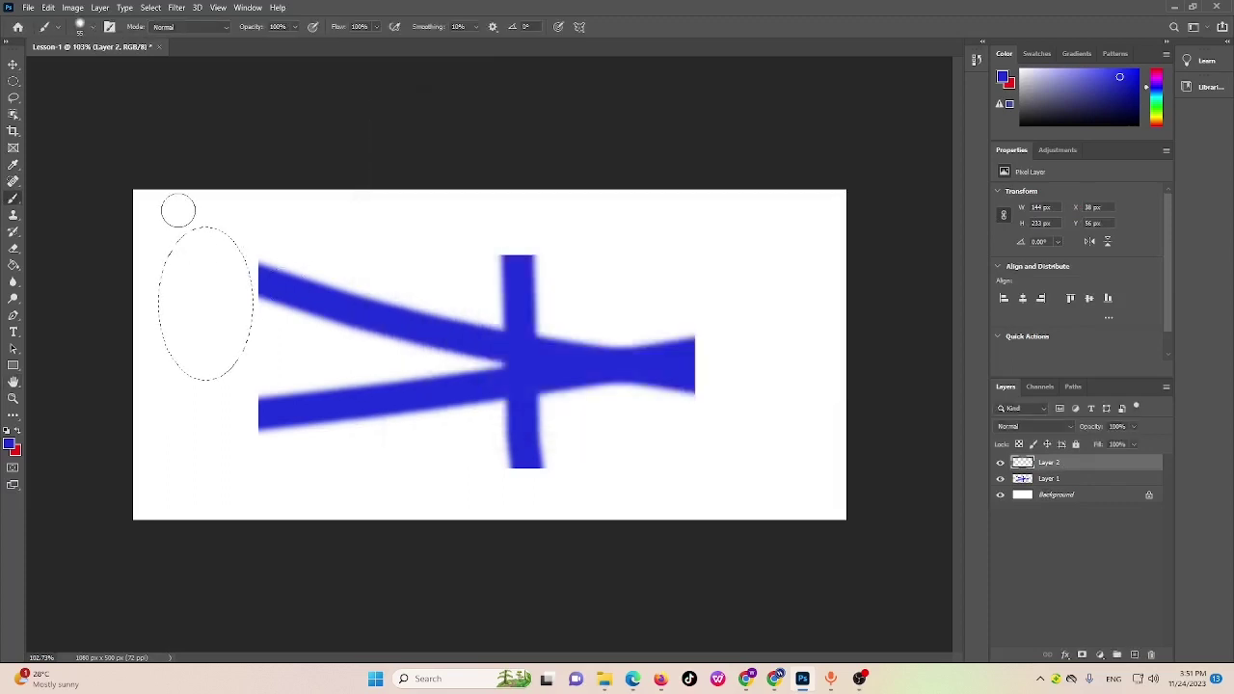
drag(178, 210, 328, 209)
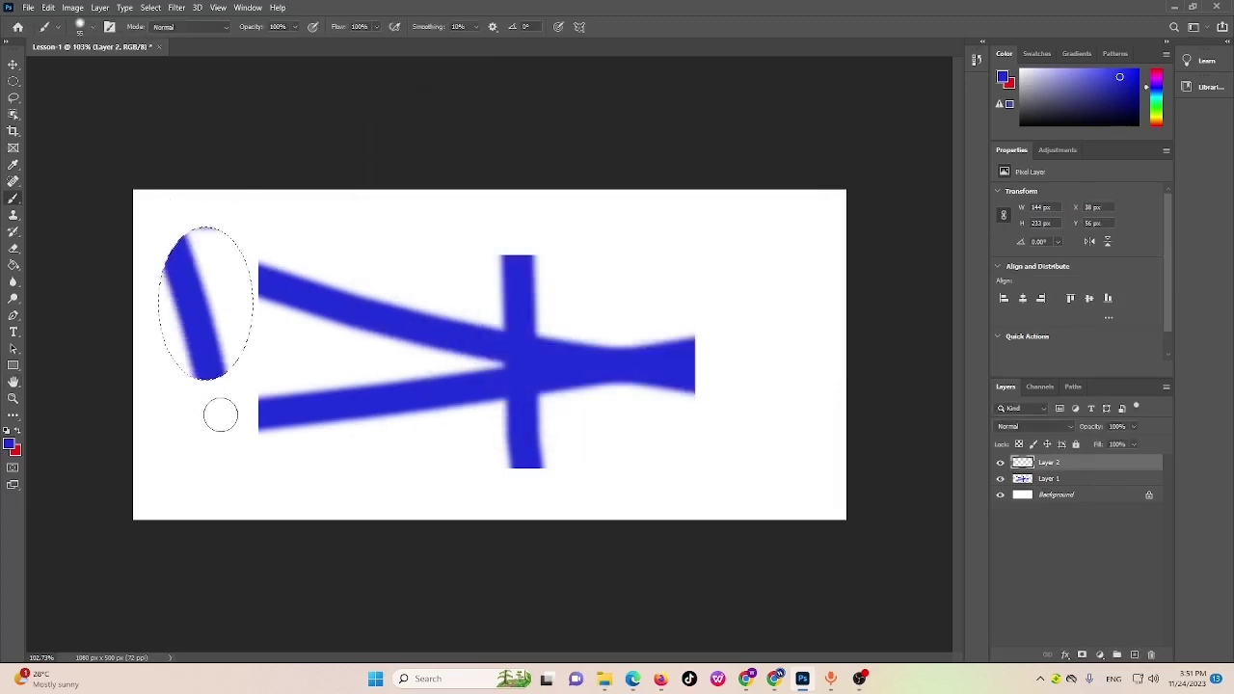
drag(200, 330, 138, 454)
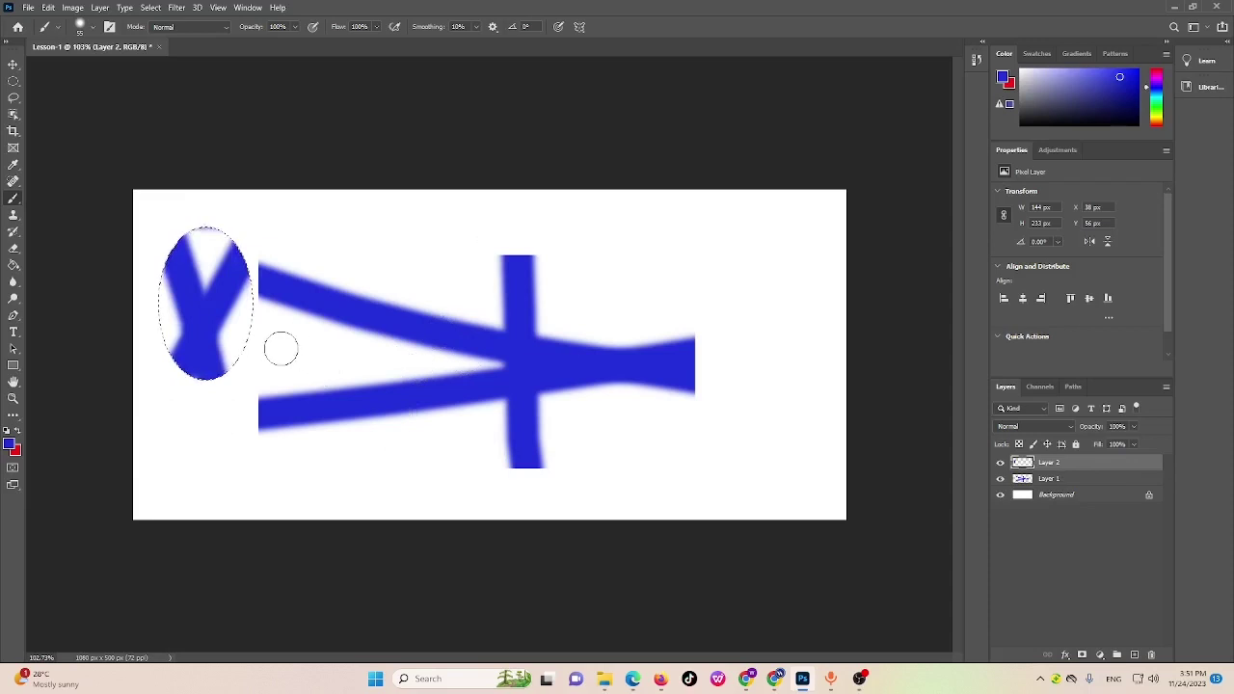
Select Layer 1 and Layer 2 together on the canvas with the Move Tool, and reselect Layer 1 by its blue stroke
click(1081, 480)
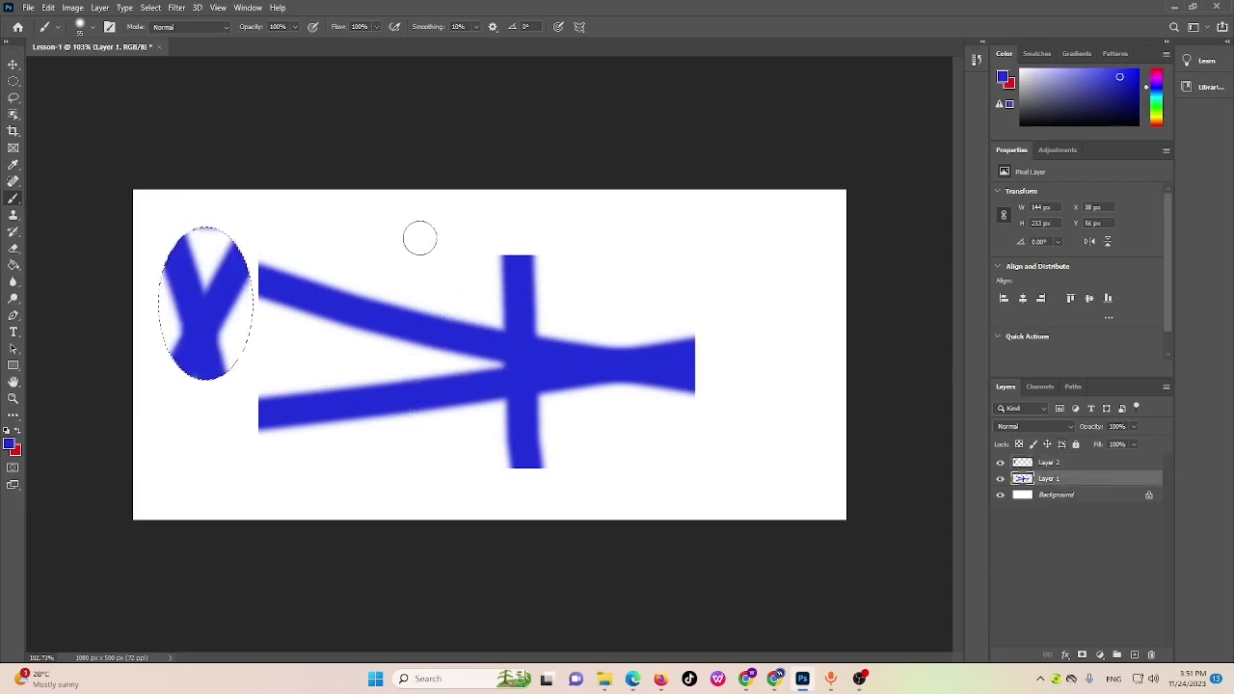
click(13, 64)
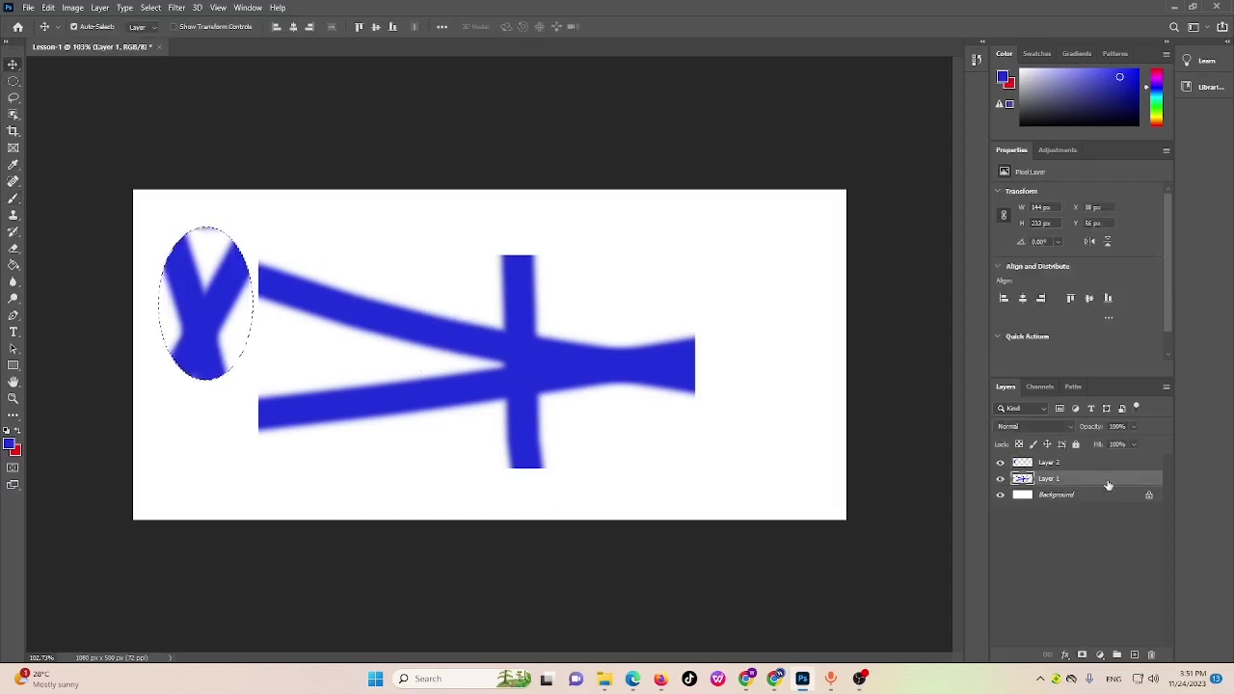
click(550, 524)
click(434, 345)
click(858, 339)
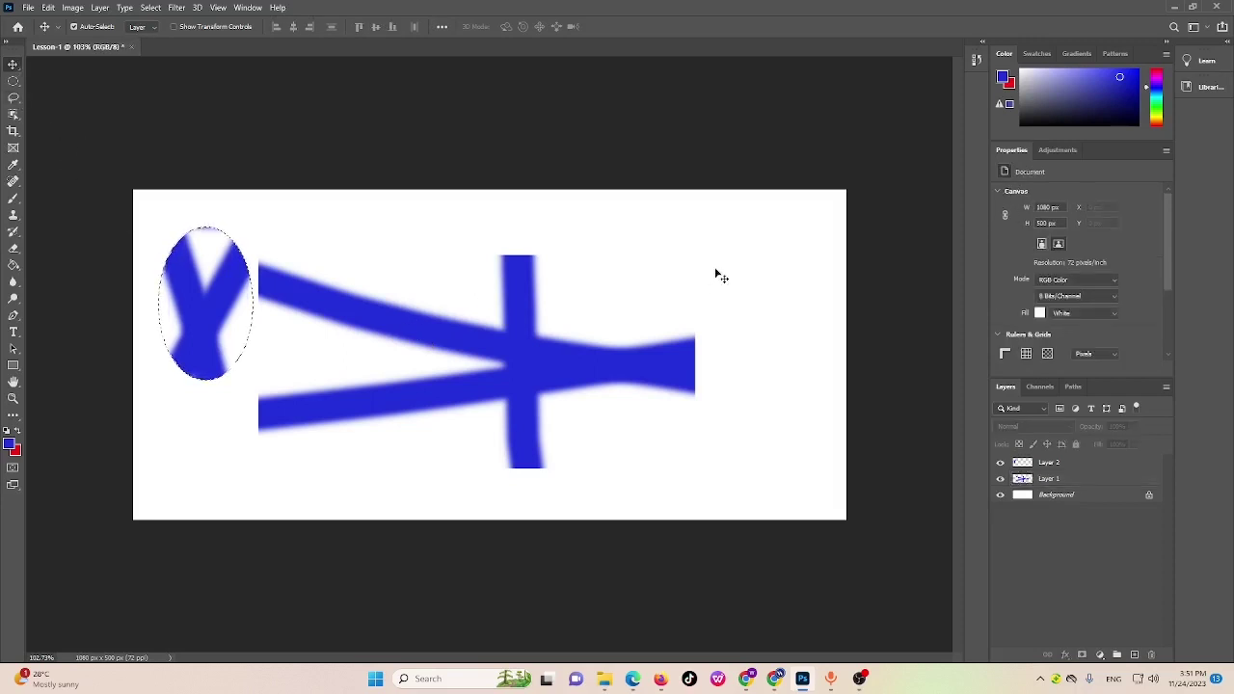
drag(730, 247, 181, 479)
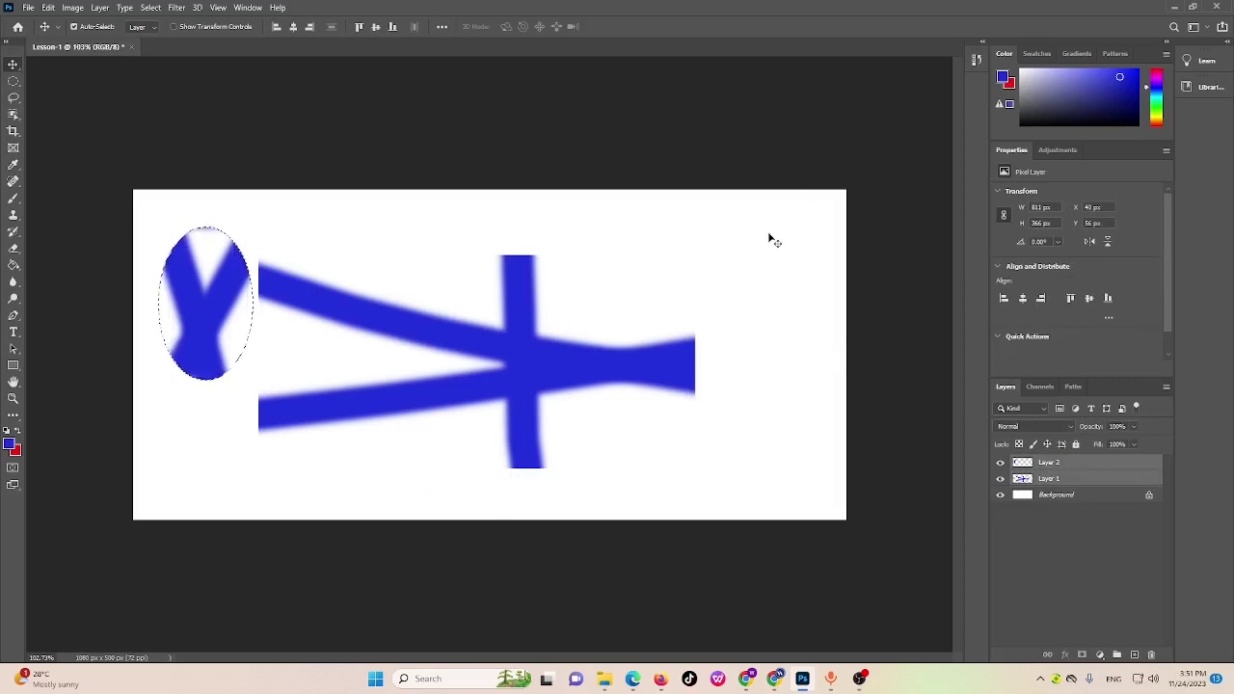
drag(772, 240, 164, 475)
click(405, 347)
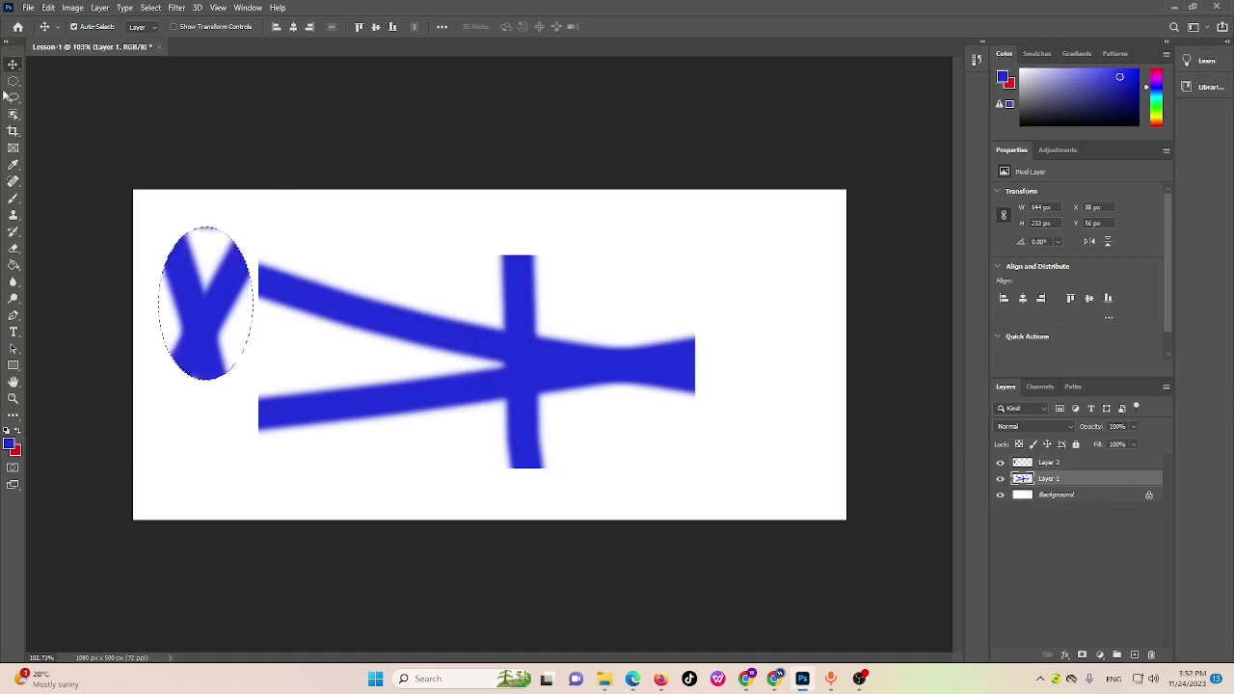
Delete Layer 1 and Layer 2 from the Lesson-1 document
drag(14, 81, 41, 84)
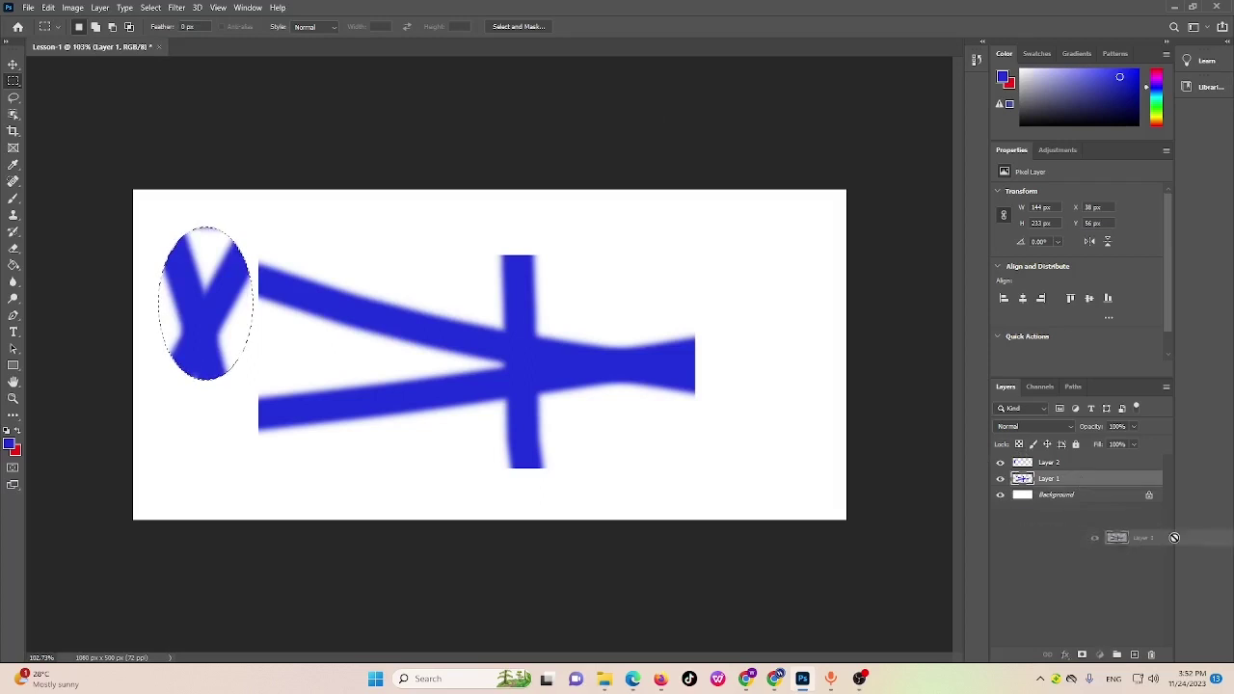
click(1154, 655)
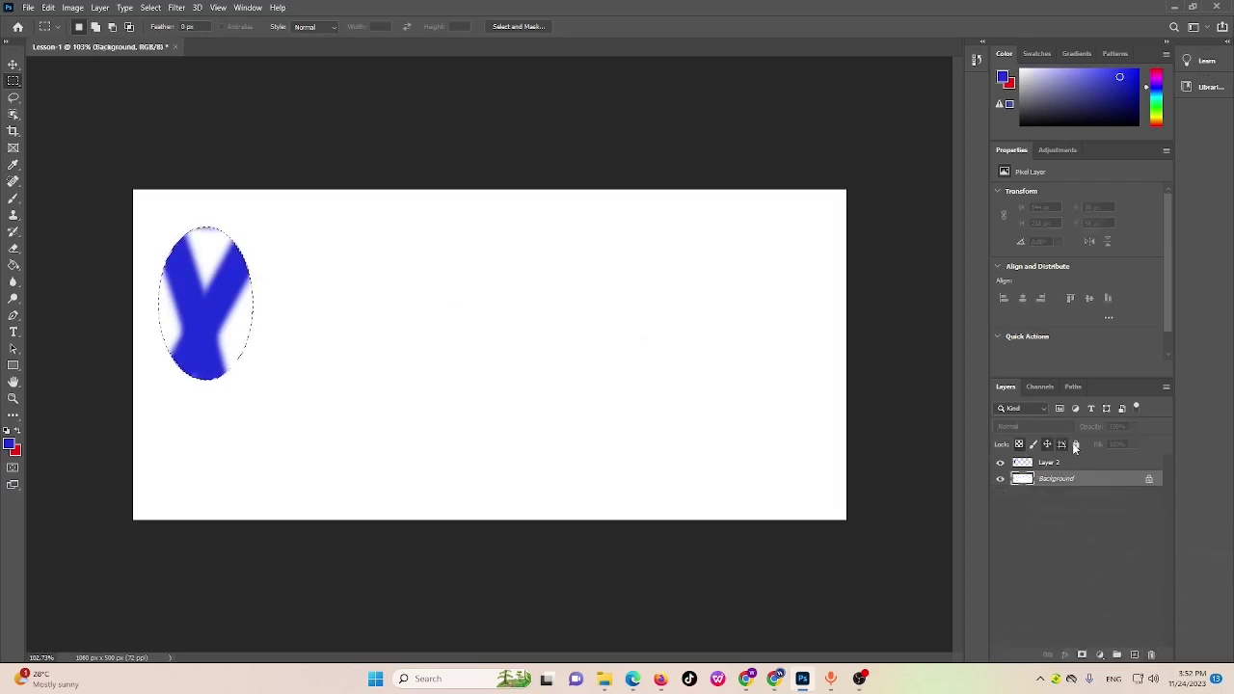
mouse_move(1077, 465)
mouse_down()
mouse_move(1112, 543)
mouse_move(1123, 625)
mouse_move(1150, 655)
mouse_up()
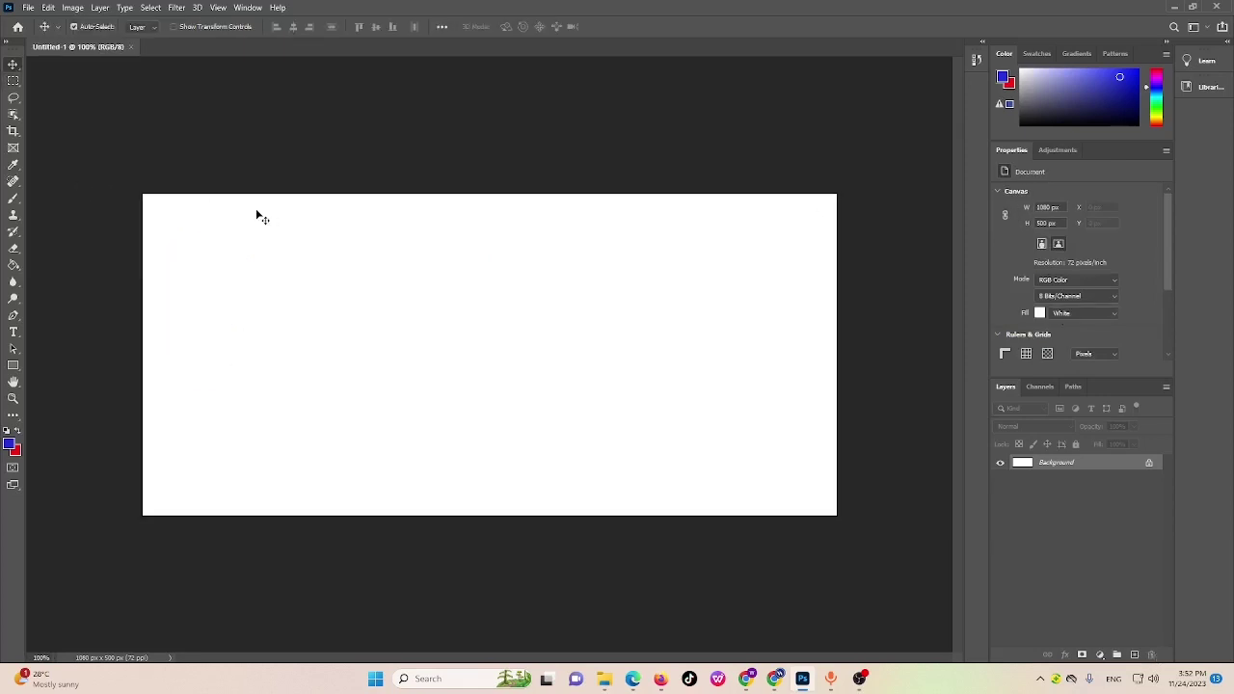
Make a large rectangular selection on the Background layer of Untitled-1 and fill it with the red background color
click(14, 82)
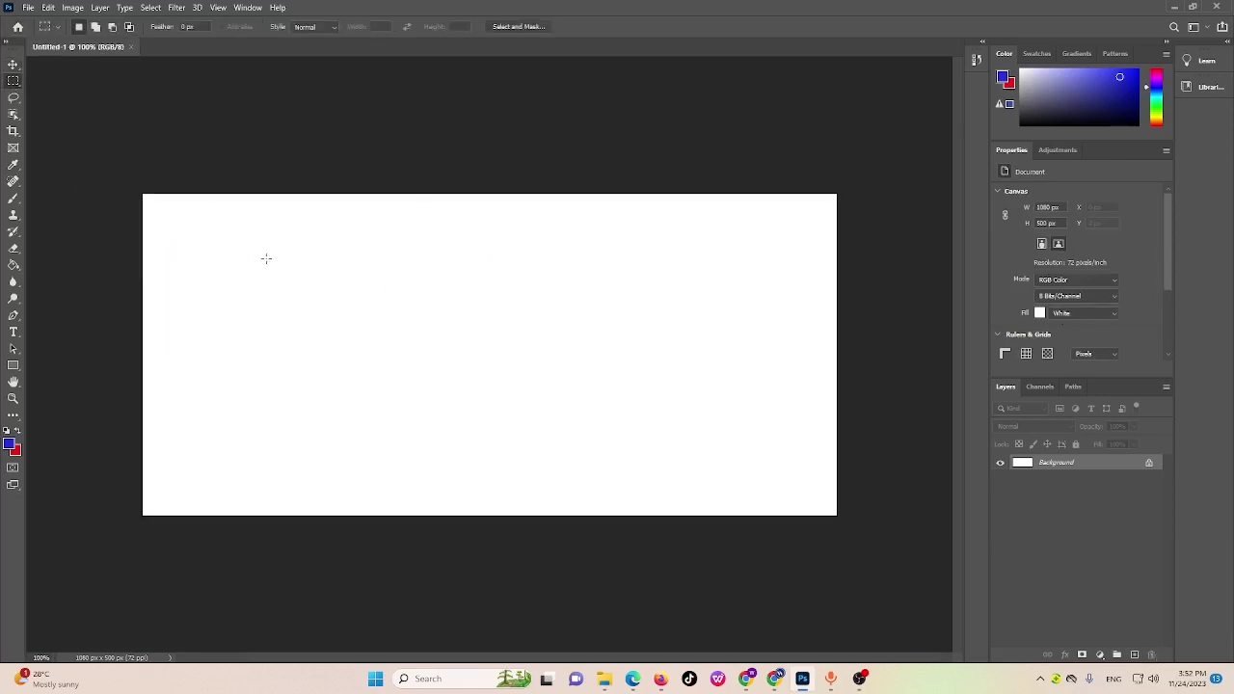
drag(266, 258, 697, 451)
click(693, 457)
key(ctrl+BackSpace)
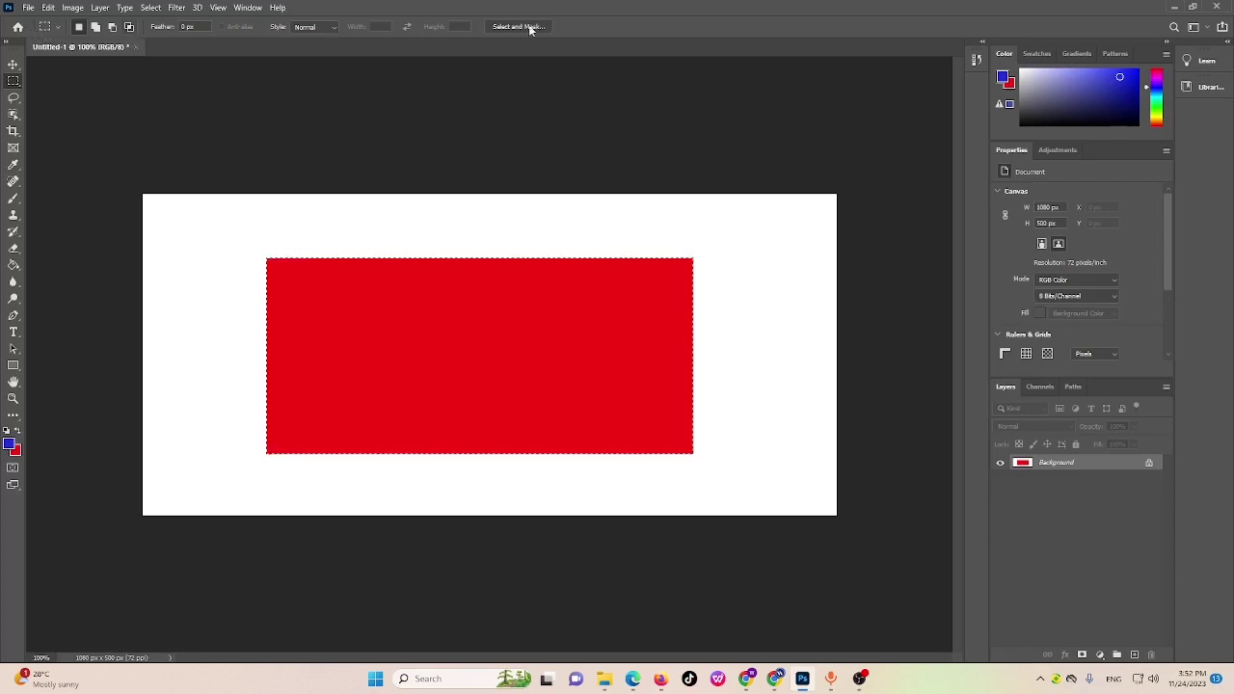
click(58, 29)
click(58, 29)
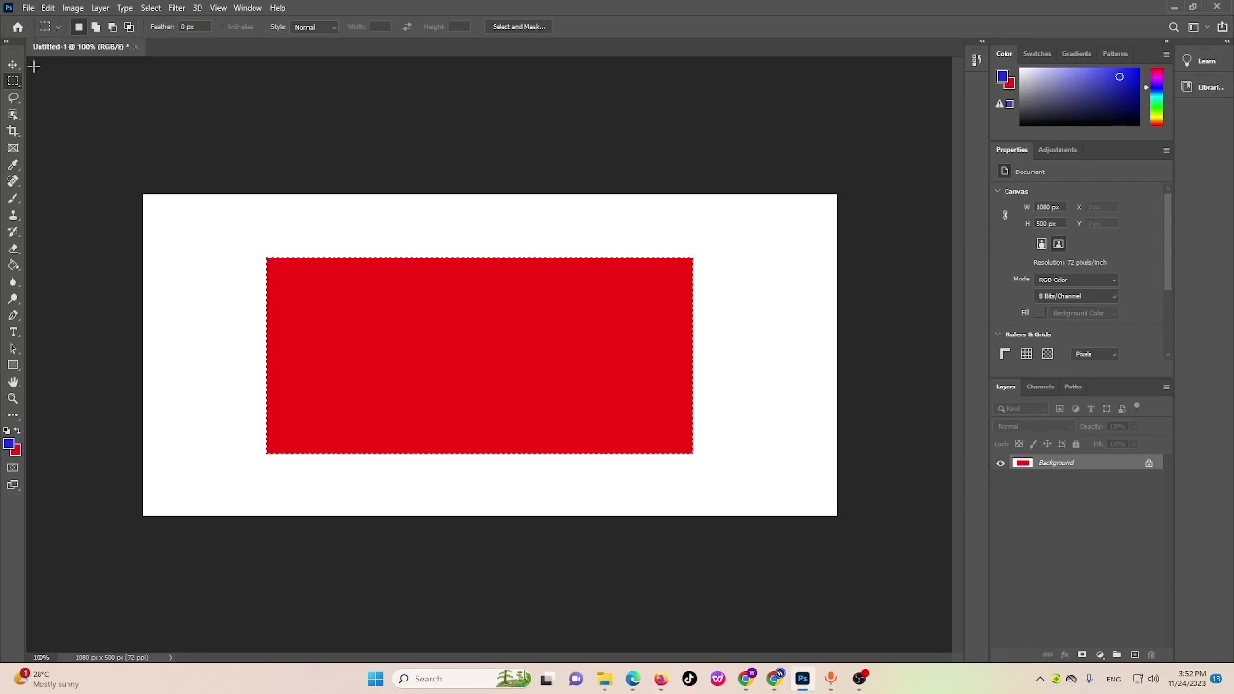
right_click(19, 82)
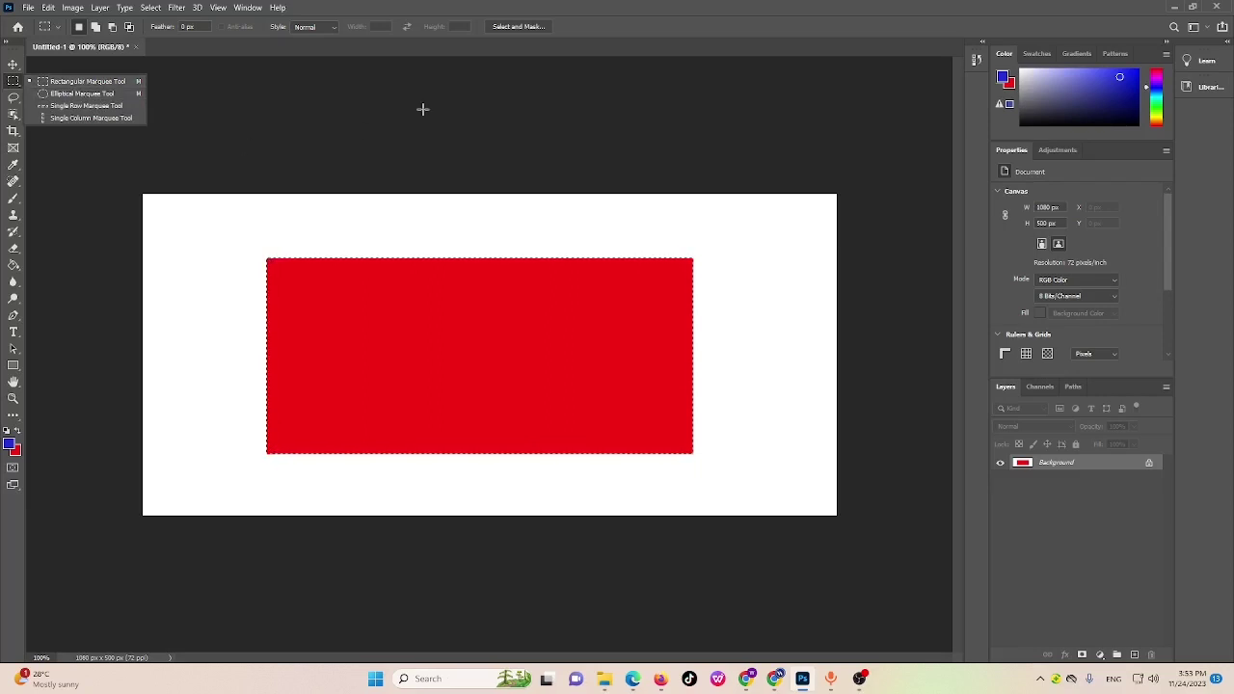
Undo the red fill on the Background layer and clear the rectangular selection
click(7, 66)
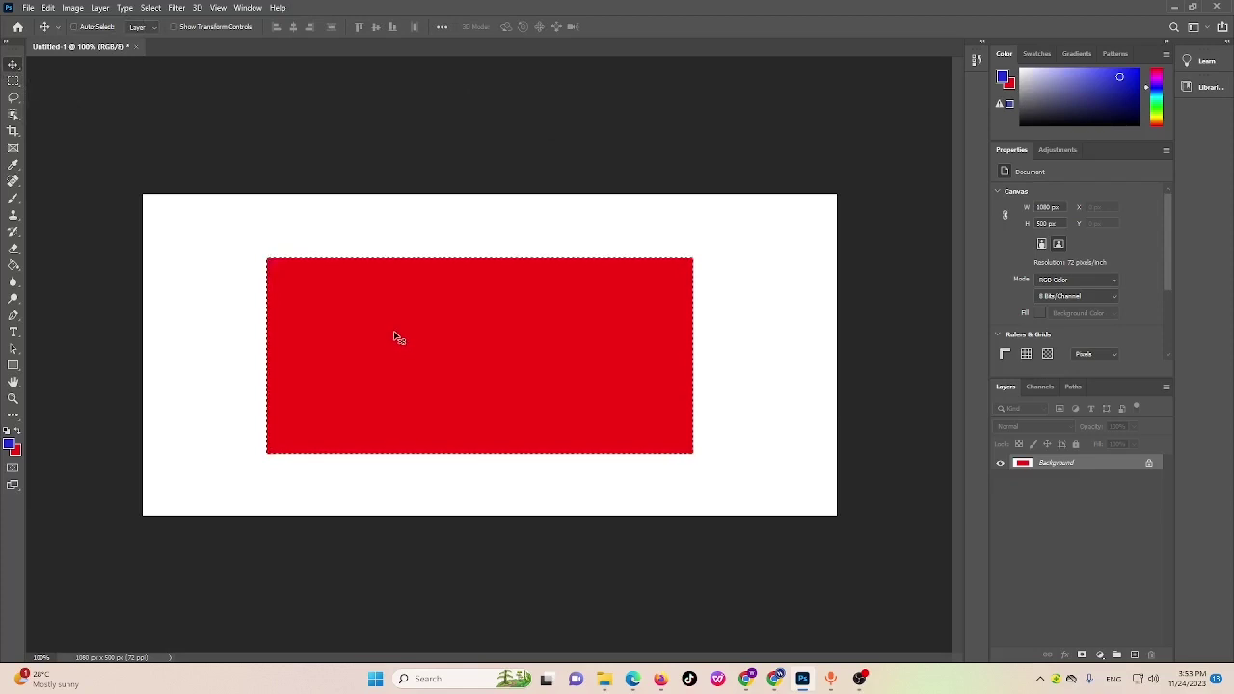
key(ctrl+z)
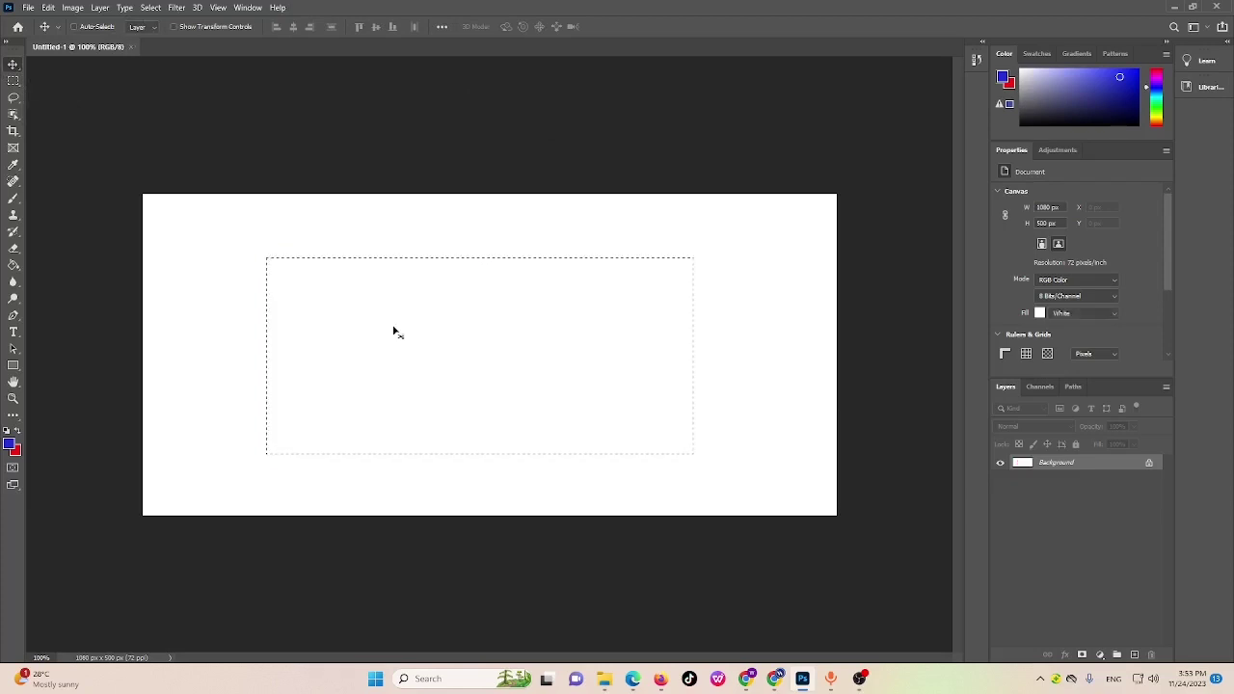
key(ctrl+d)
Add a new layer and make a rectangular selection about 715 × 314 px on it
click(1134, 656)
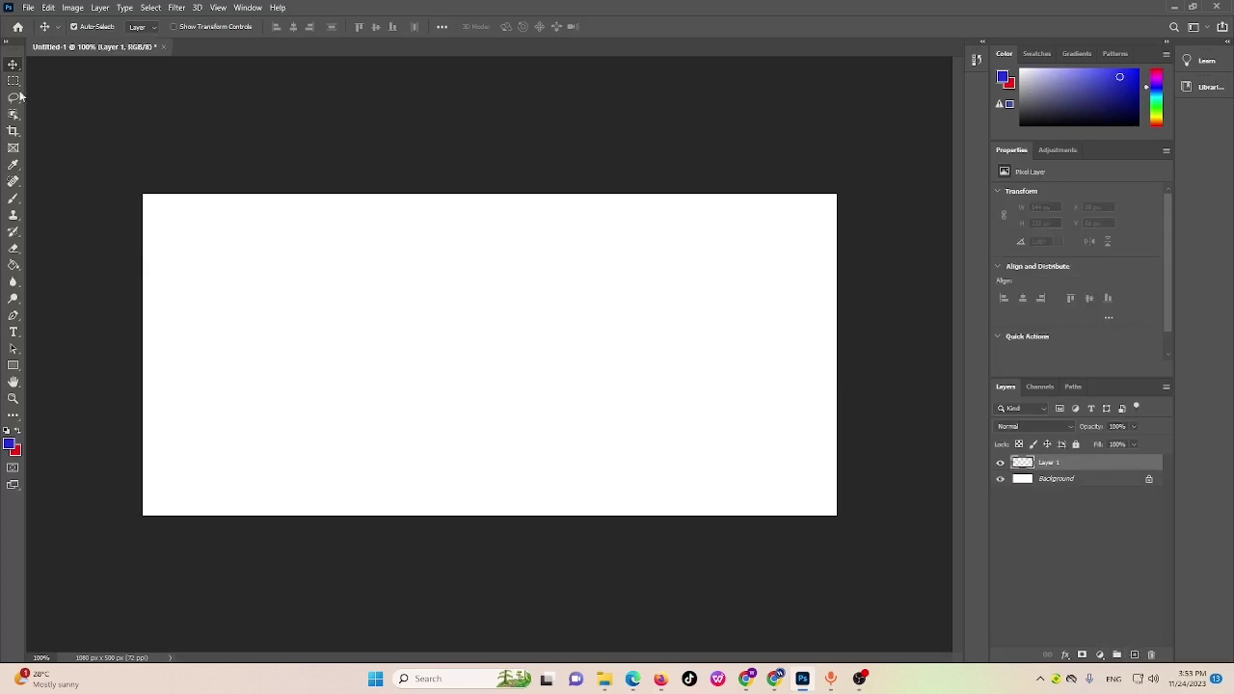
key(m)
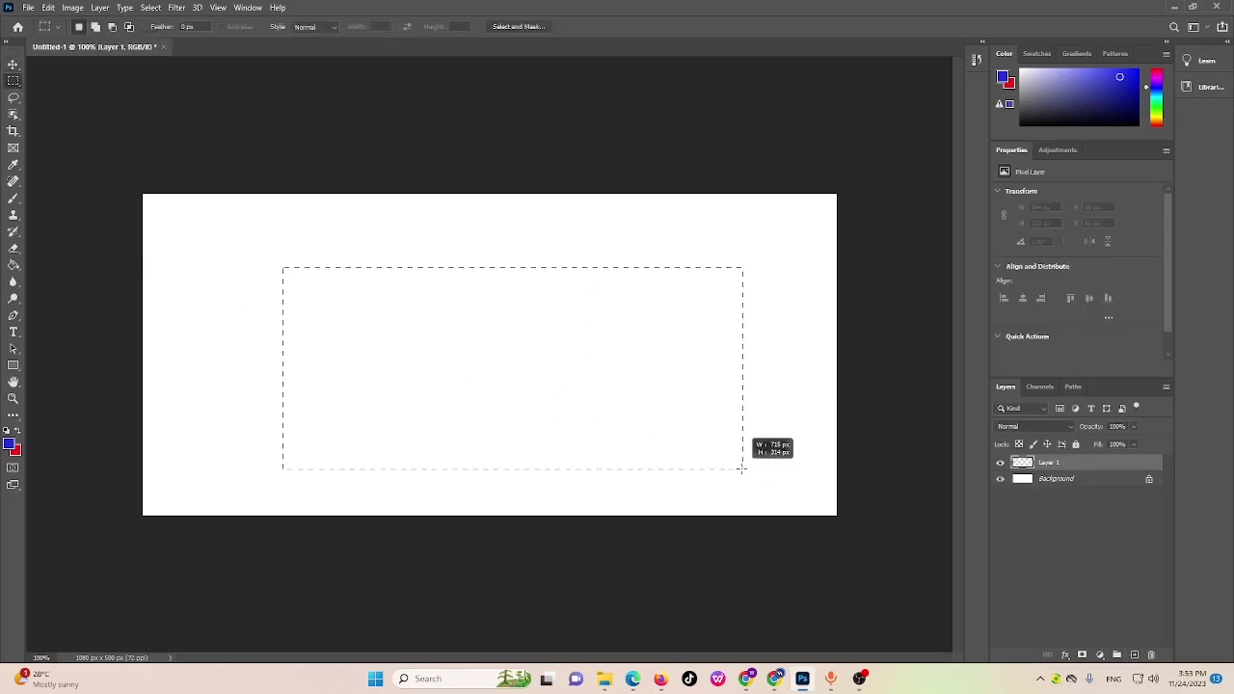
drag(740, 469, 743, 470)
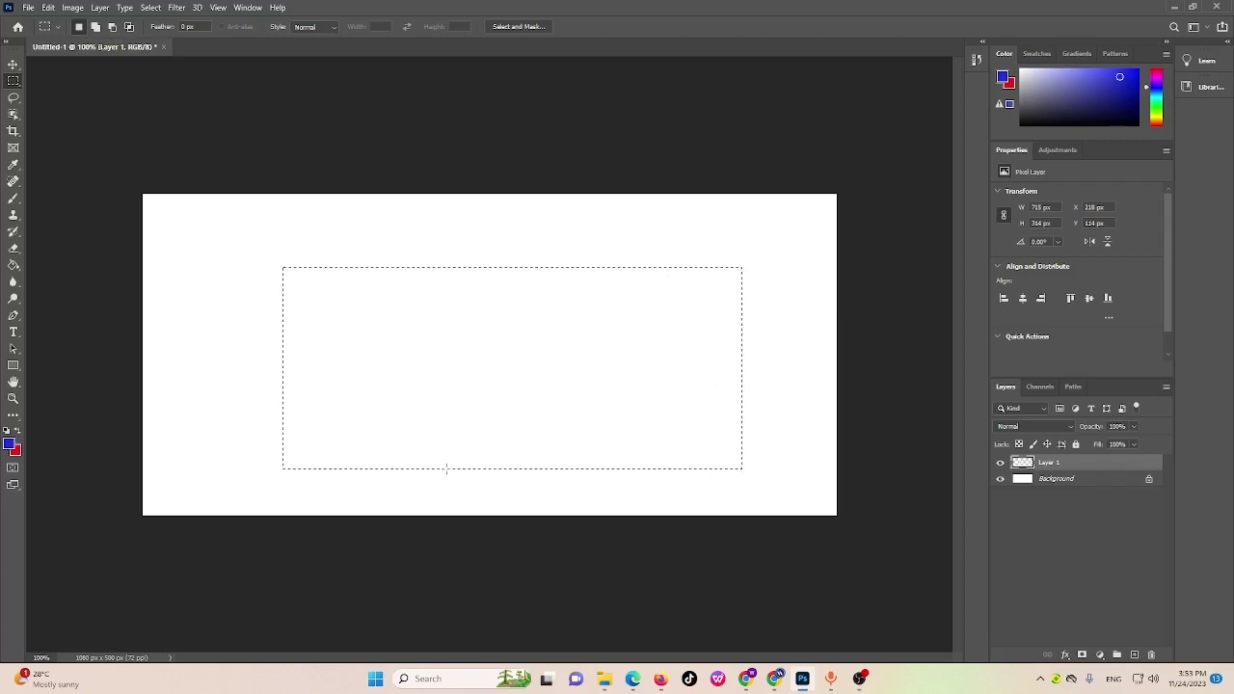
Add four overlapping rectangles to the selection, at its upper-left corner, right edge, top edge and bottom edge
click(96, 29)
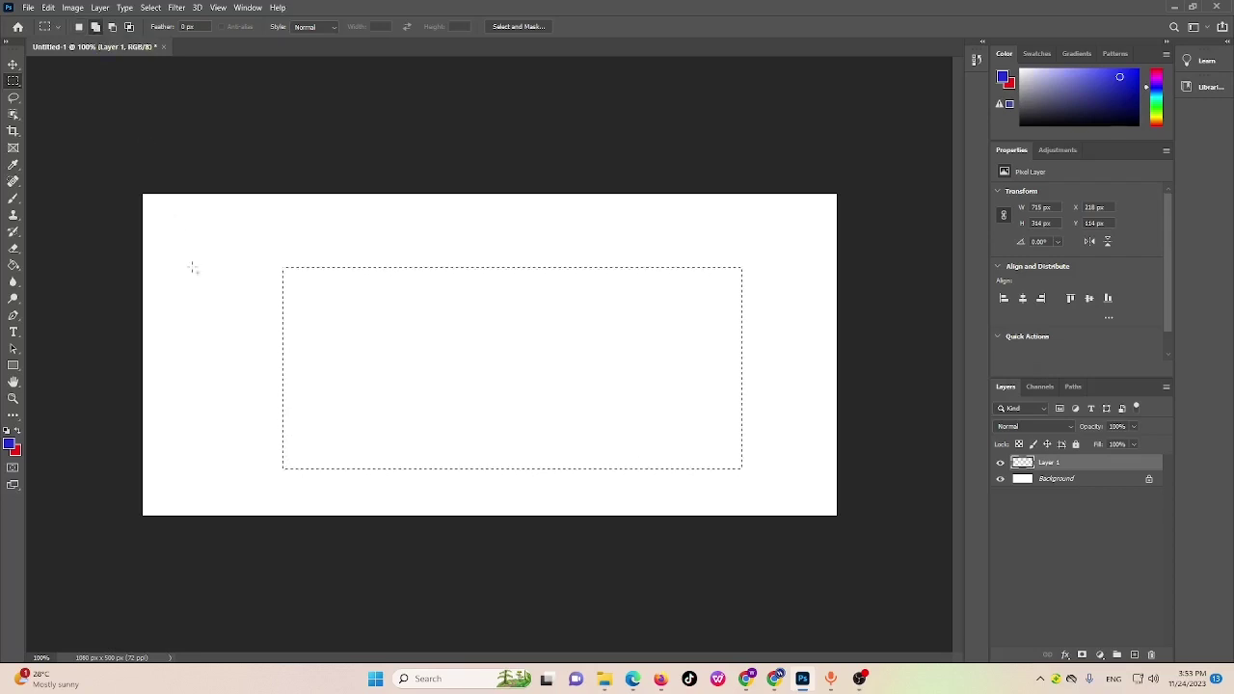
drag(175, 211, 390, 399)
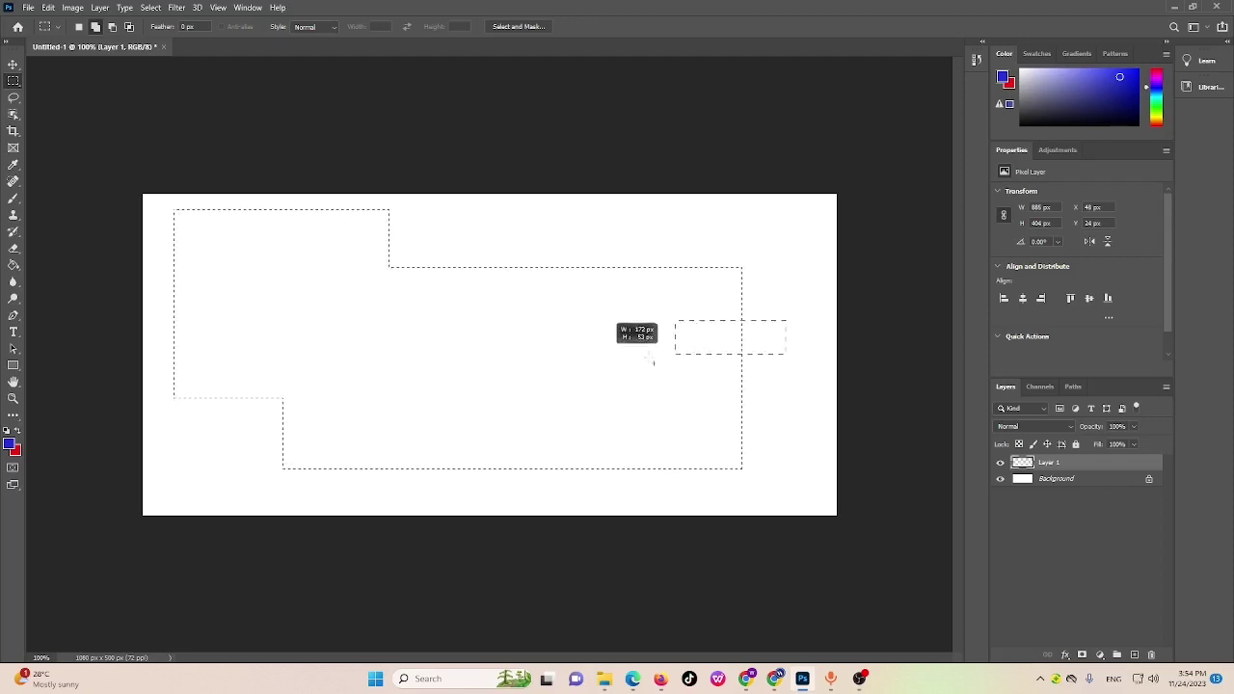
drag(651, 361, 435, 403)
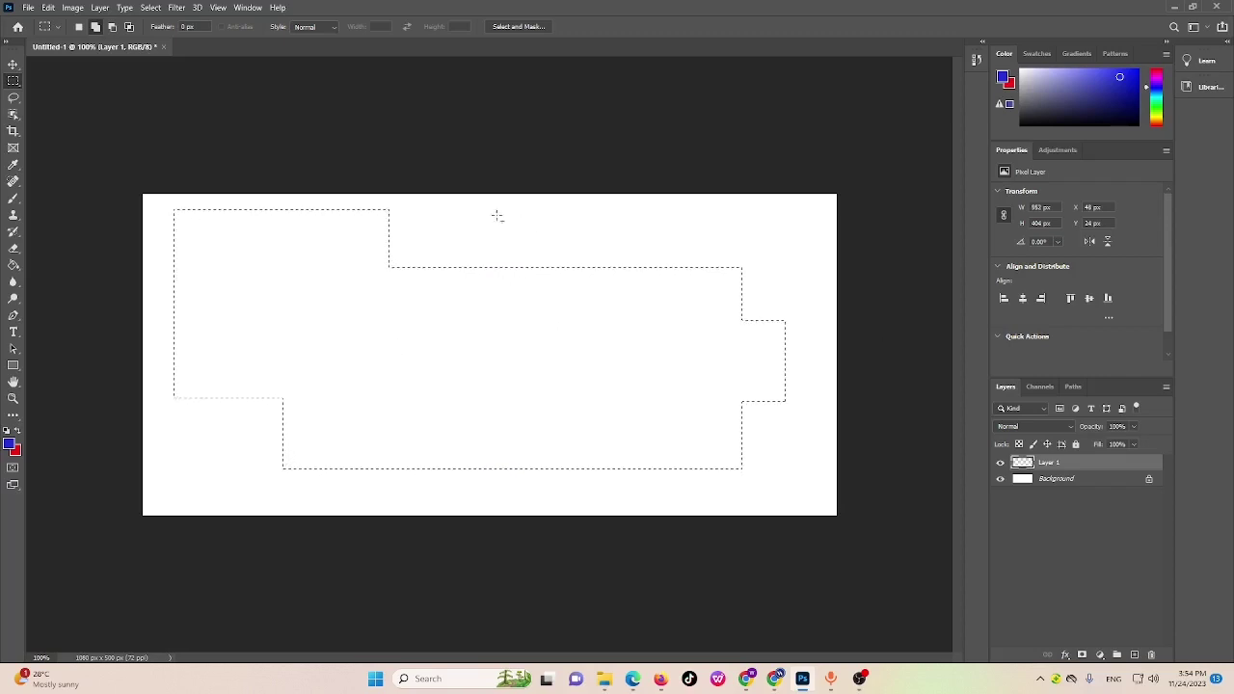
drag(492, 214, 717, 312)
drag(473, 495, 666, 363)
Subtract three overlapping rectangles from the selection, running from its lower-left edge up through its middle
click(114, 28)
drag(182, 418, 532, 506)
drag(399, 468, 618, 315)
drag(552, 373, 695, 248)
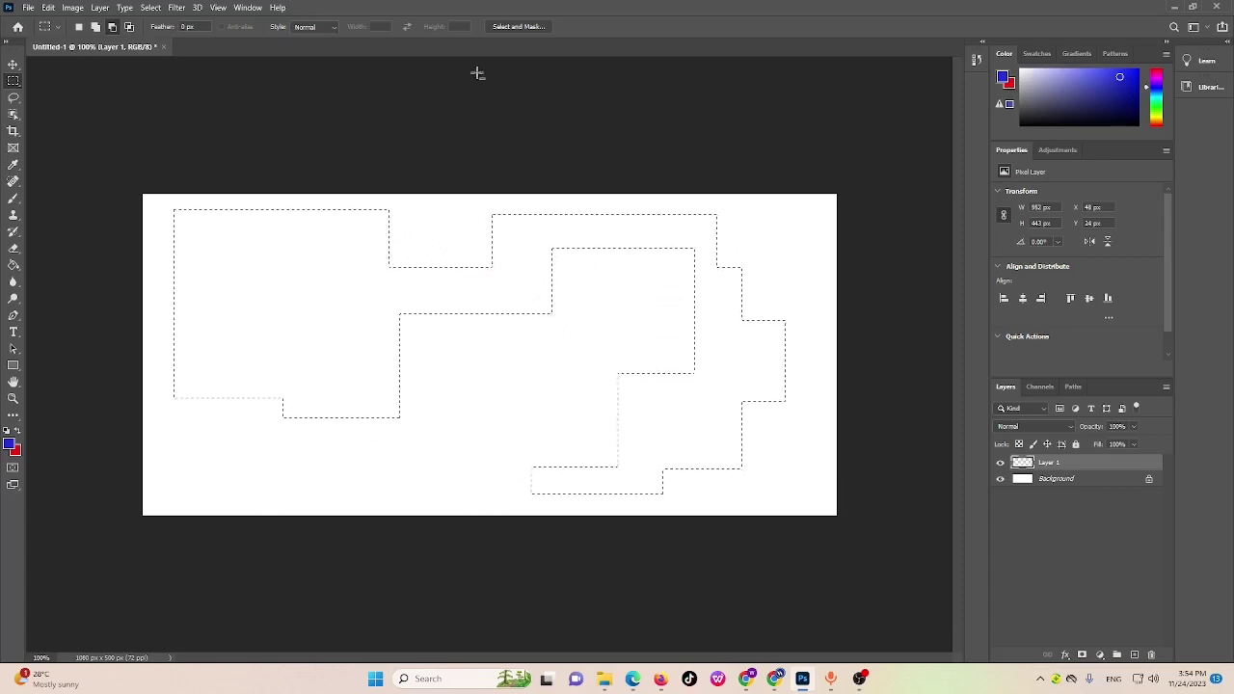
Intersect the selection with a rectangle across its middle and with a second one reaching towards its upper-right part
click(127, 28)
drag(267, 470, 601, 287)
drag(476, 427, 785, 210)
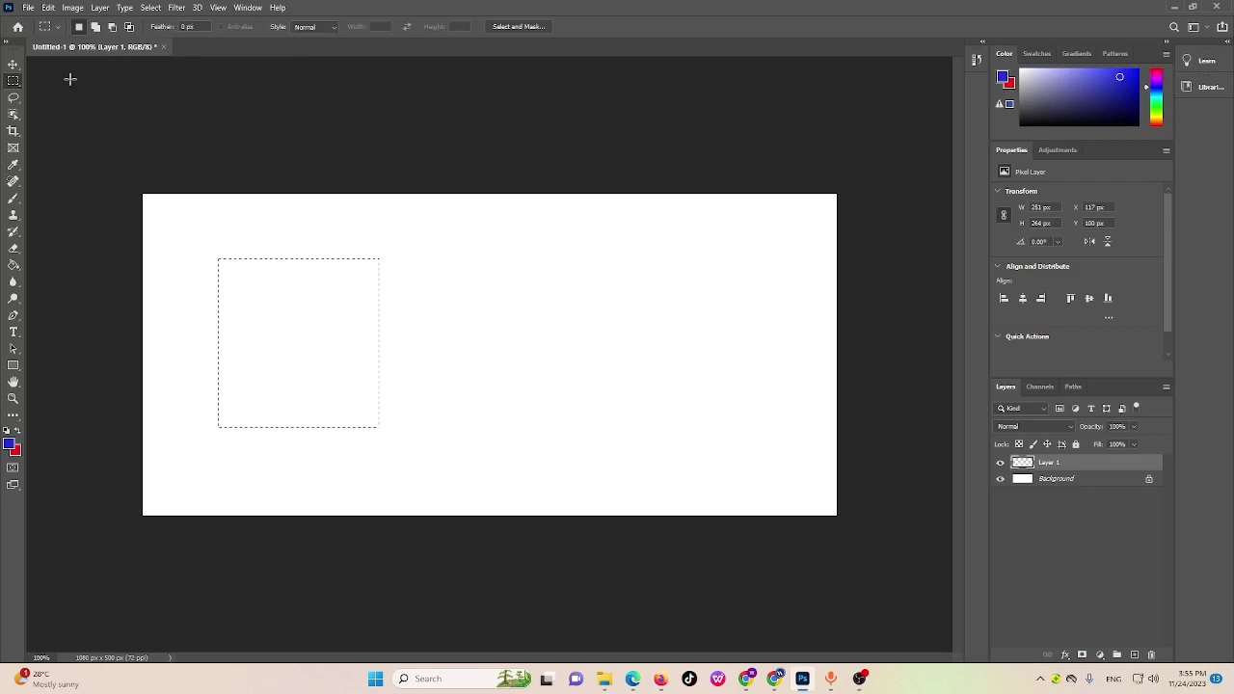
Try to move the selected area on the empty layer with the Move tool, including with the larger irregular selection restored
click(14, 66)
drag(291, 316, 370, 320)
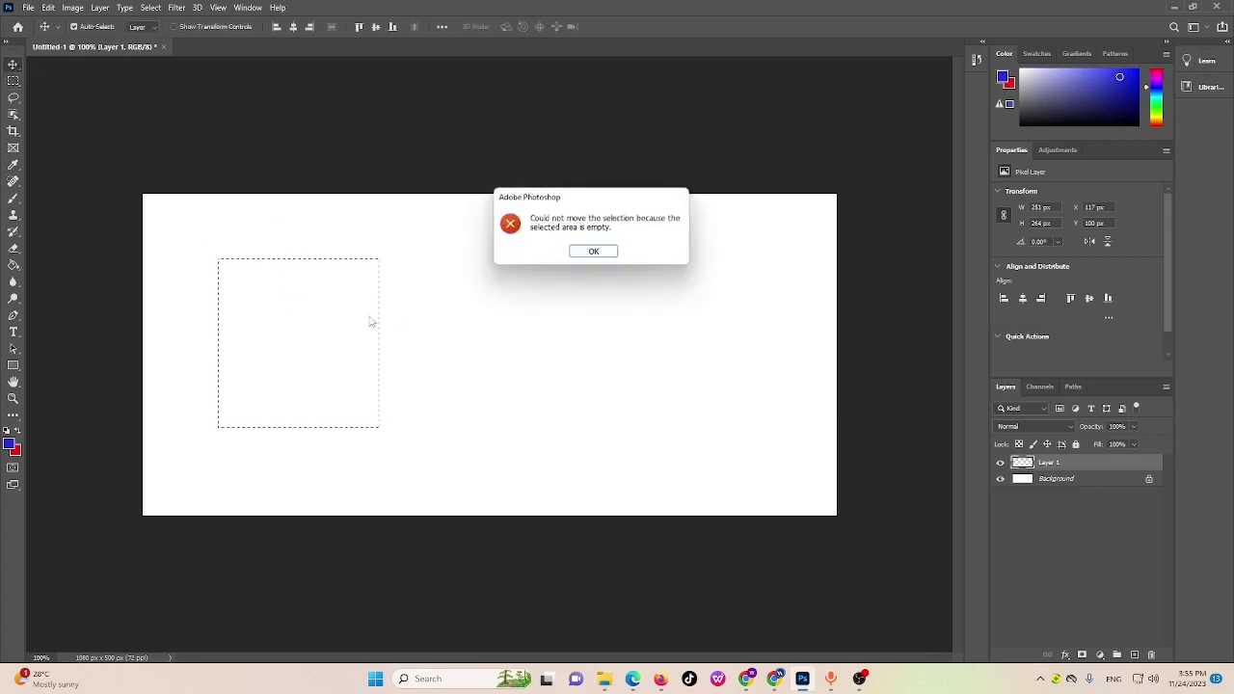
click(592, 251)
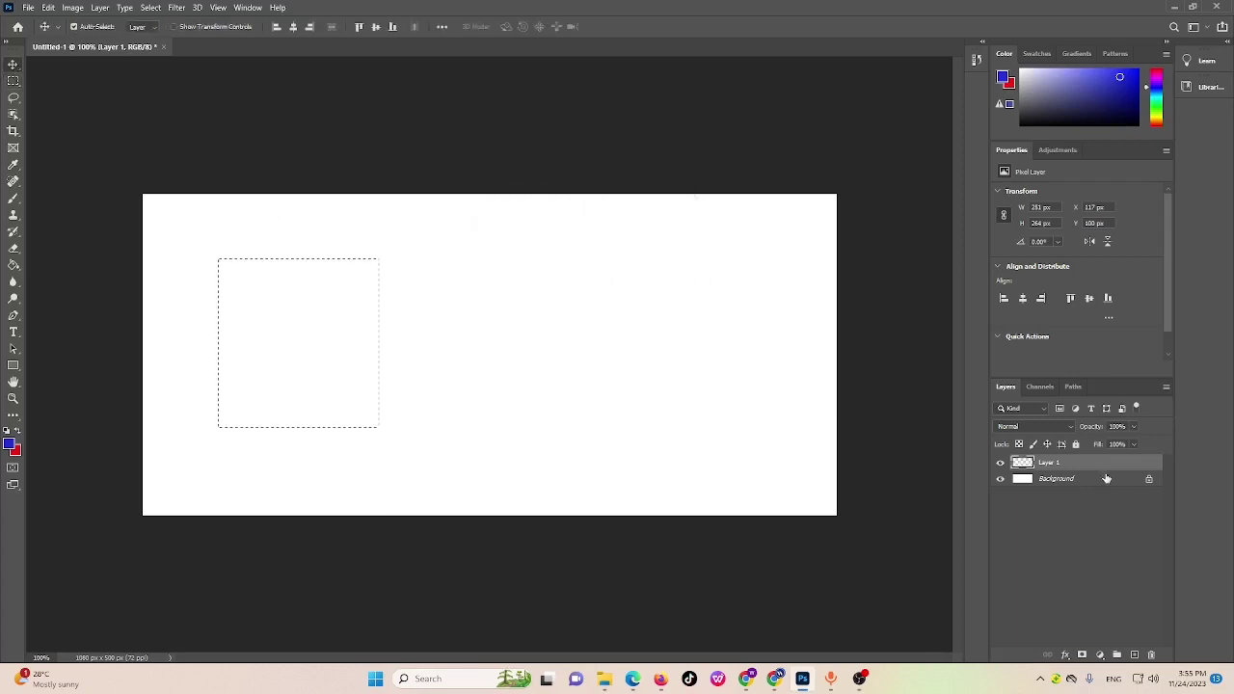
click(317, 360)
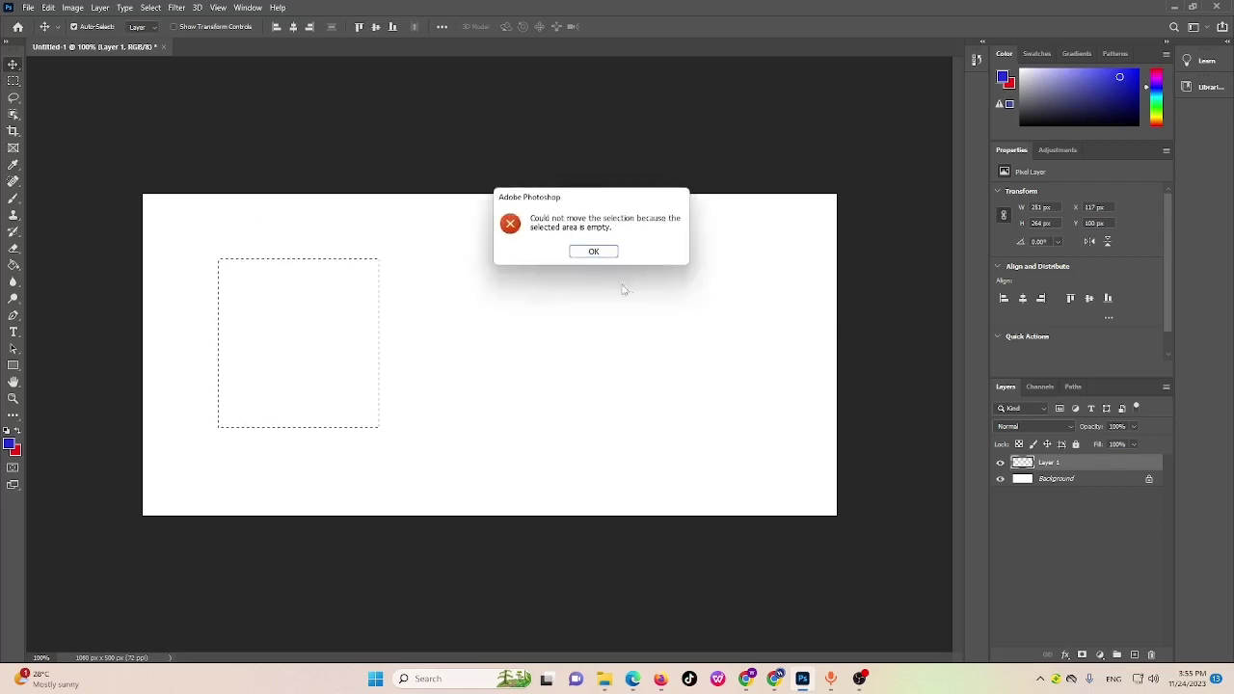
click(594, 252)
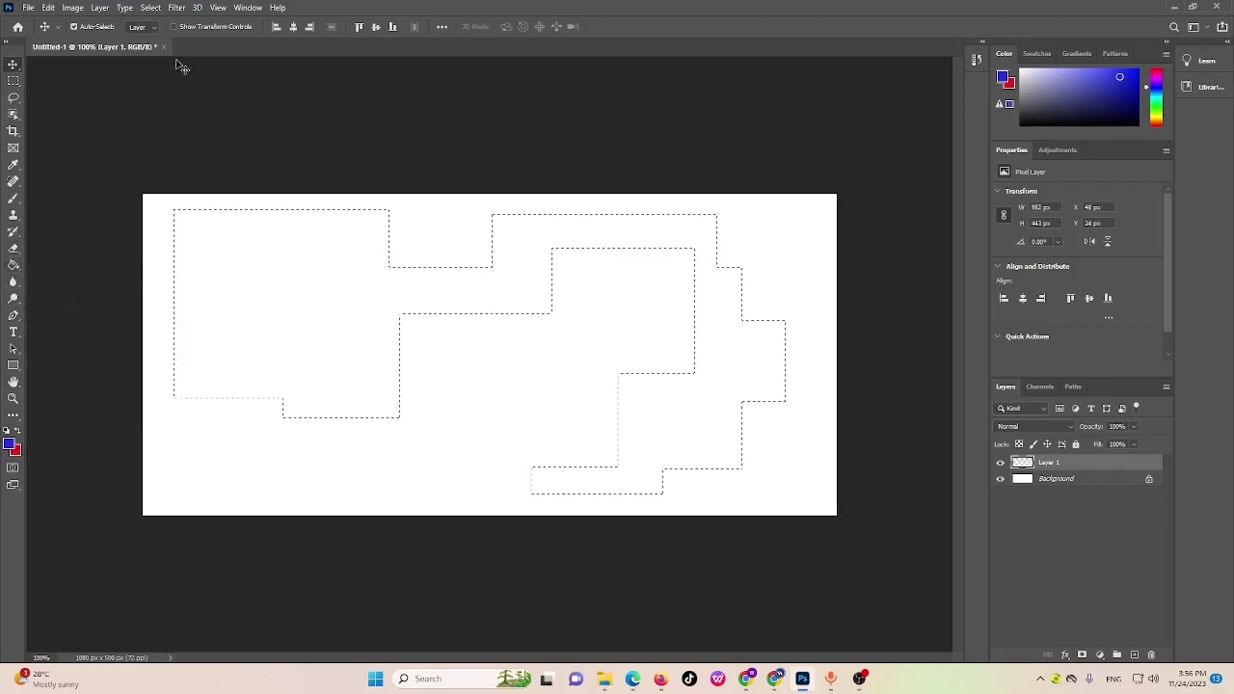
drag(187, 216, 196, 248)
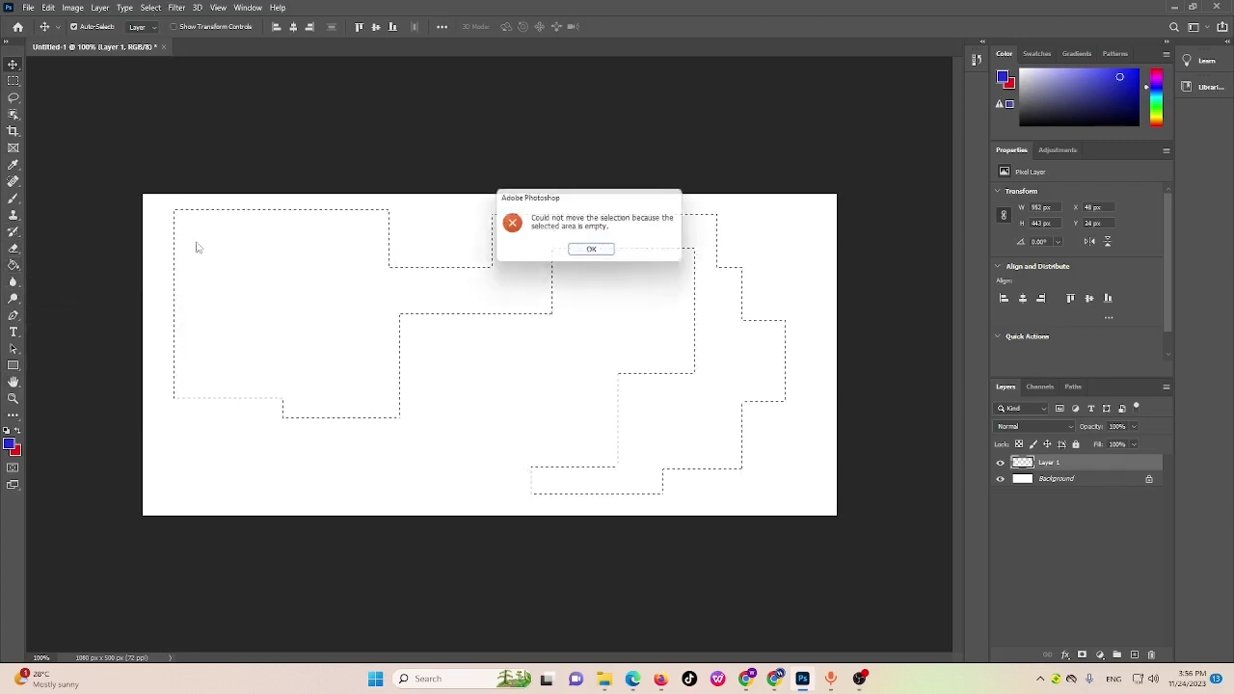
click(582, 255)
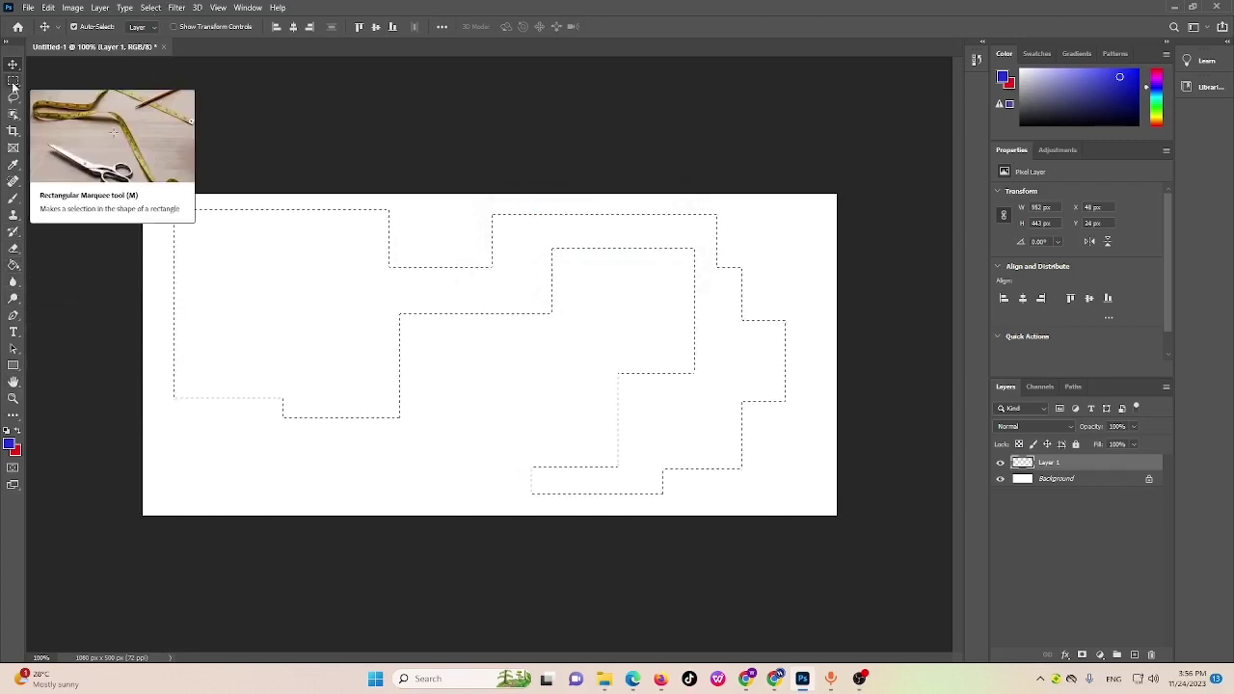
Make an unfeathered rectangular selection in the middle of the Background and fill it with the blue foreground color
click(12, 82)
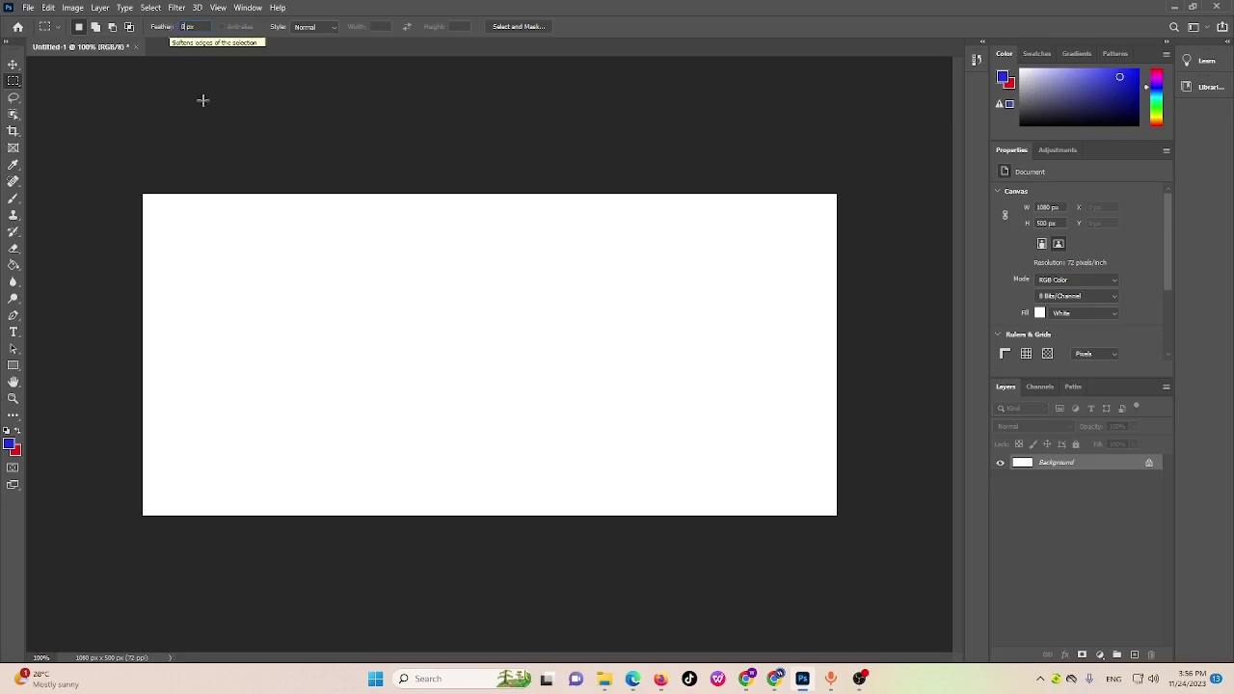
drag(563, 316, 714, 472)
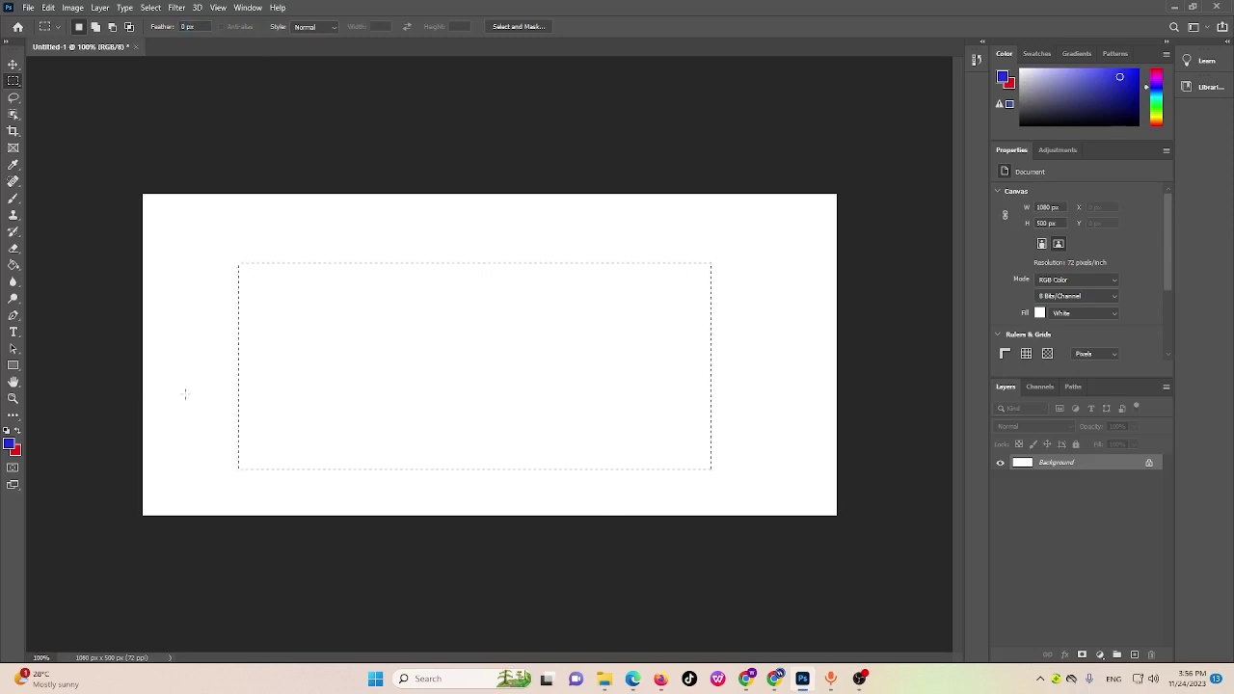
click(13, 264)
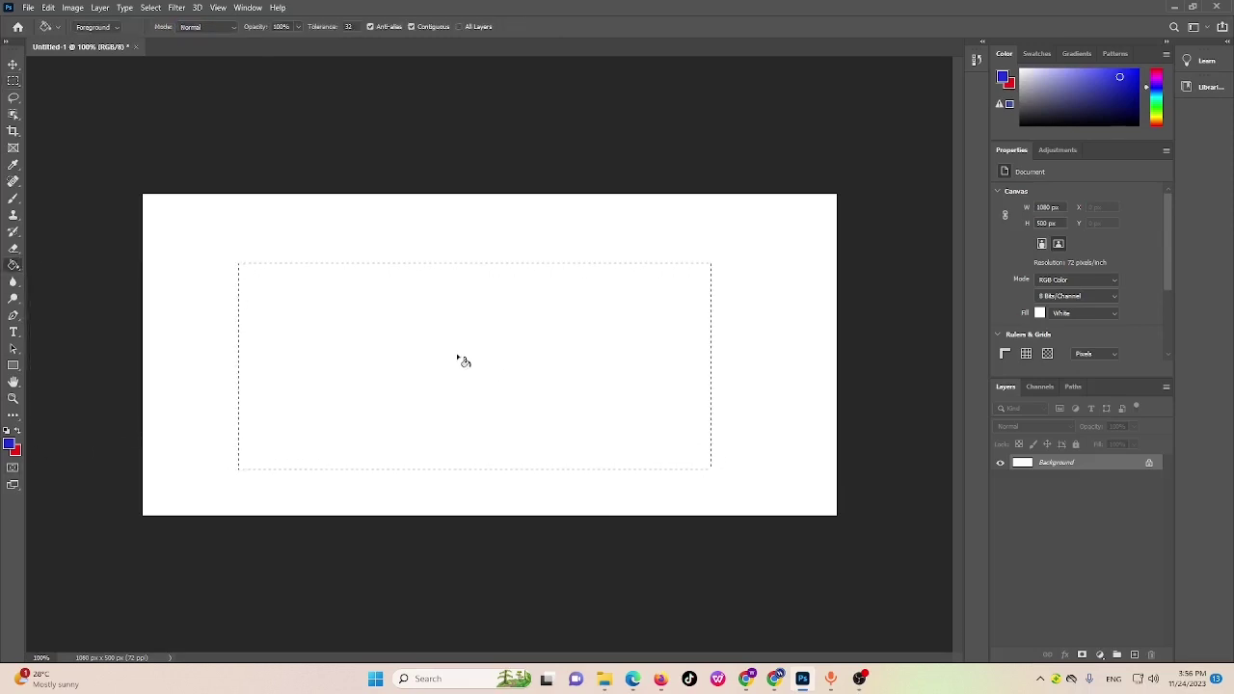
click(466, 363)
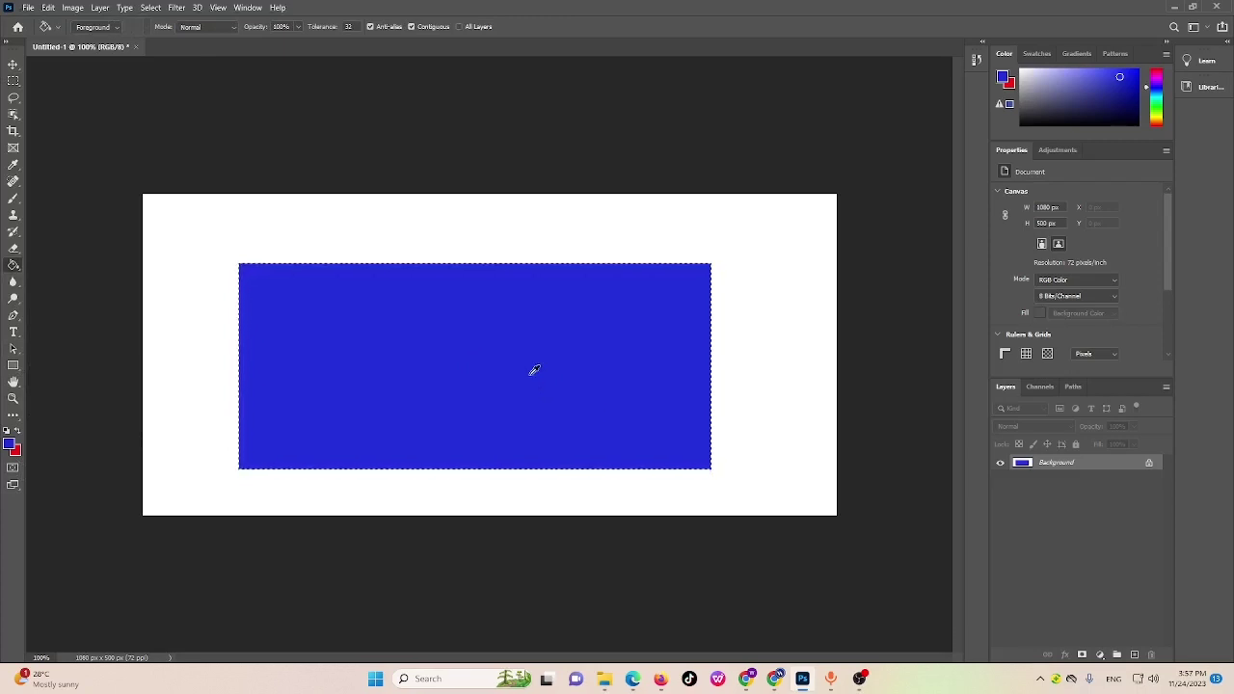
Examine the edges of the unfeathered blue rectangle up close
scroll(534, 369, up, 5)
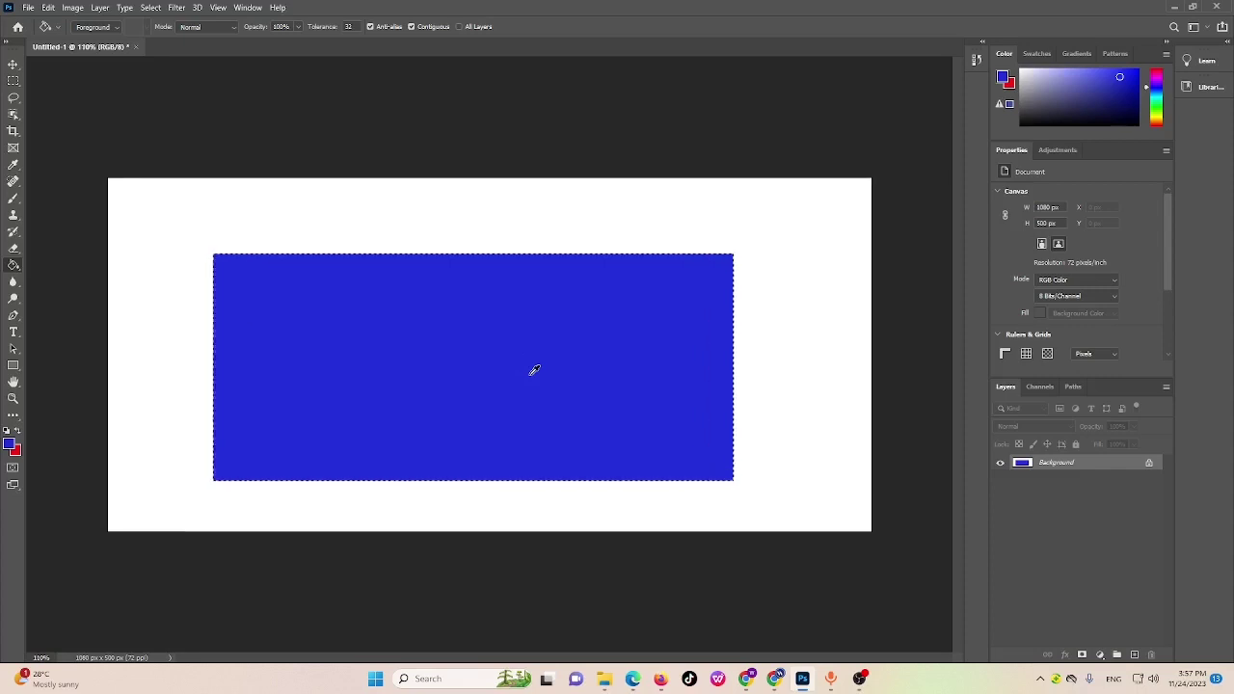
scroll(534, 370, up, 1)
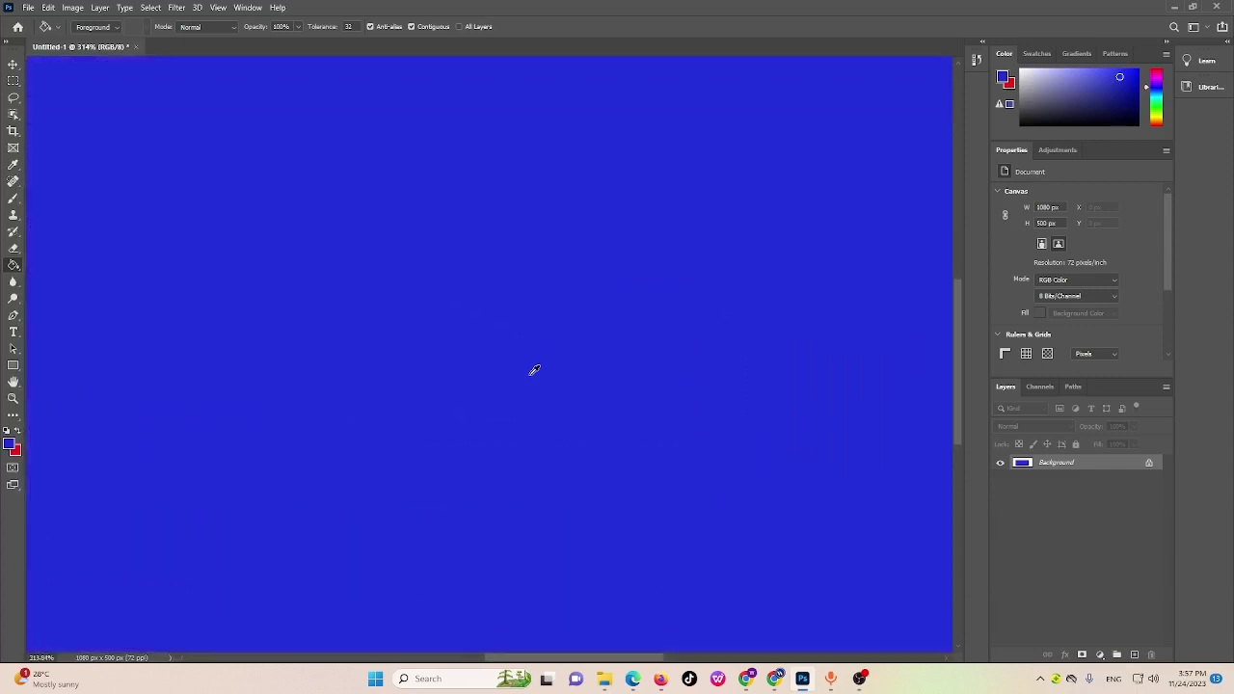
drag(574, 232, 573, 383)
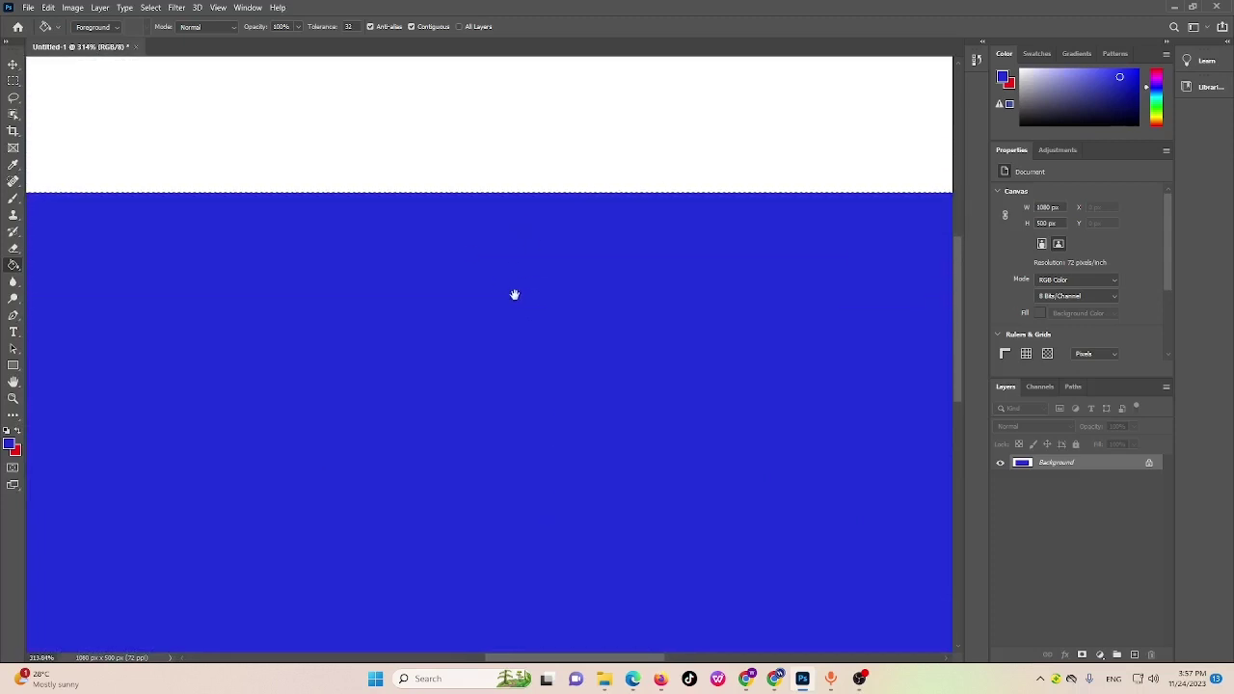
drag(529, 282, 526, 309)
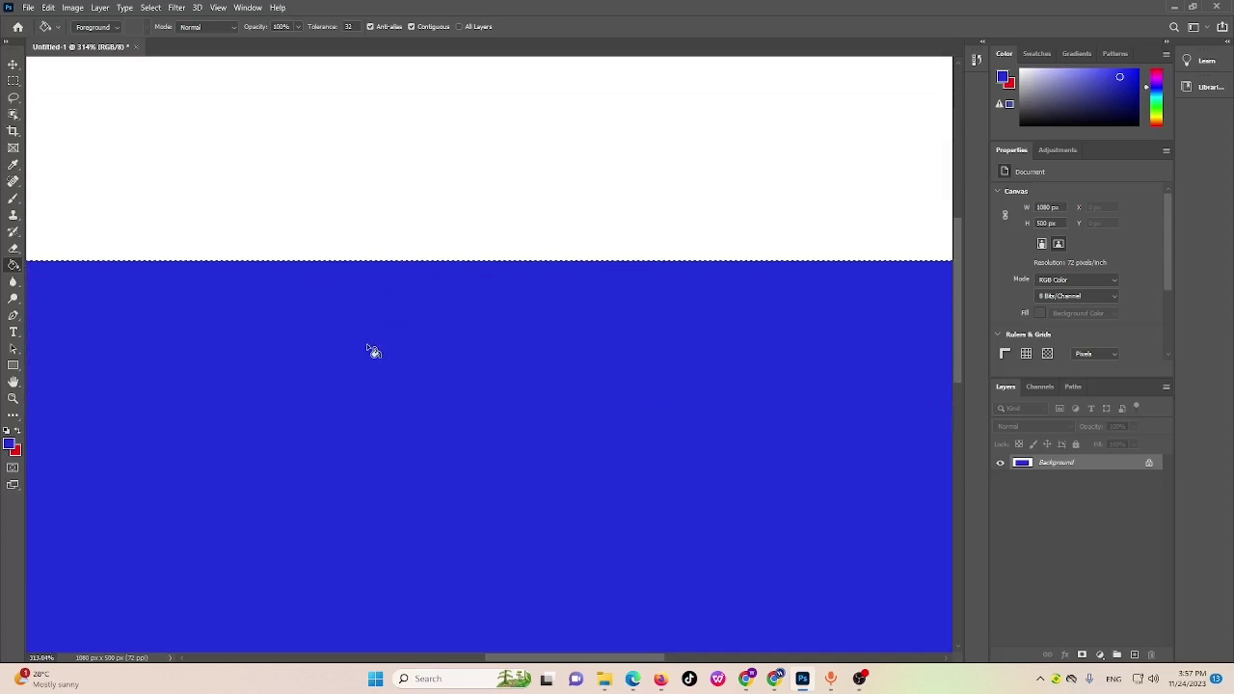
scroll(371, 340, down, 2)
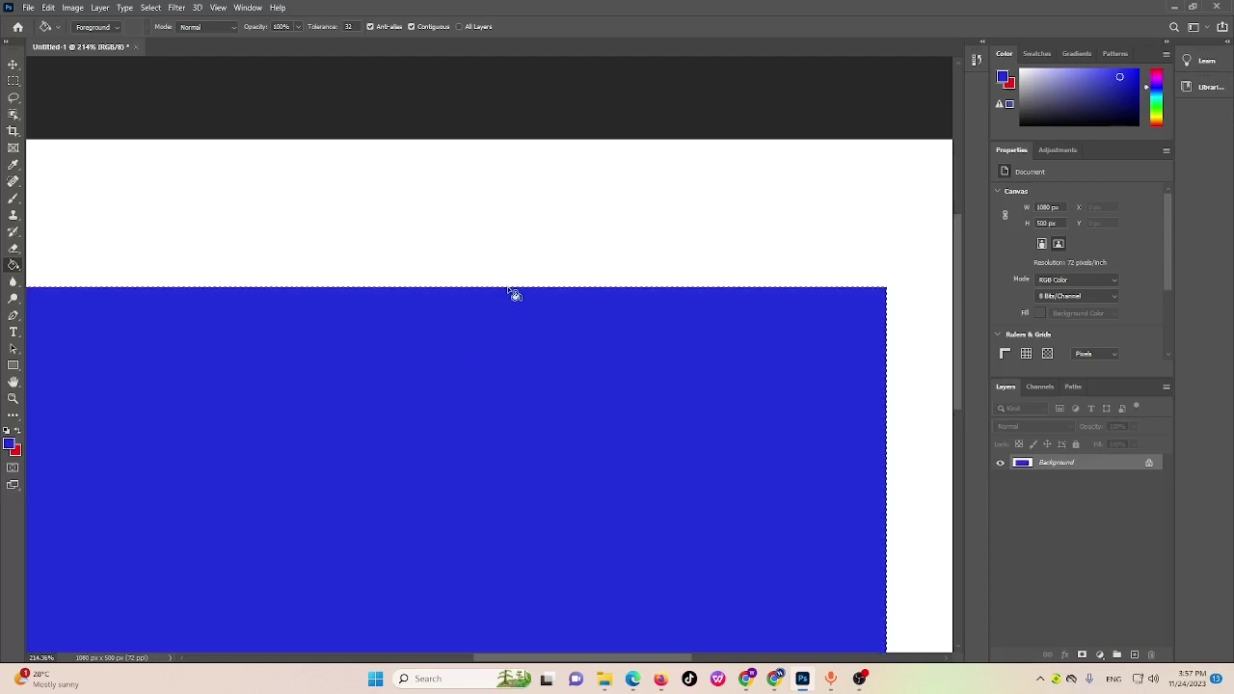
drag(457, 389, 570, 272)
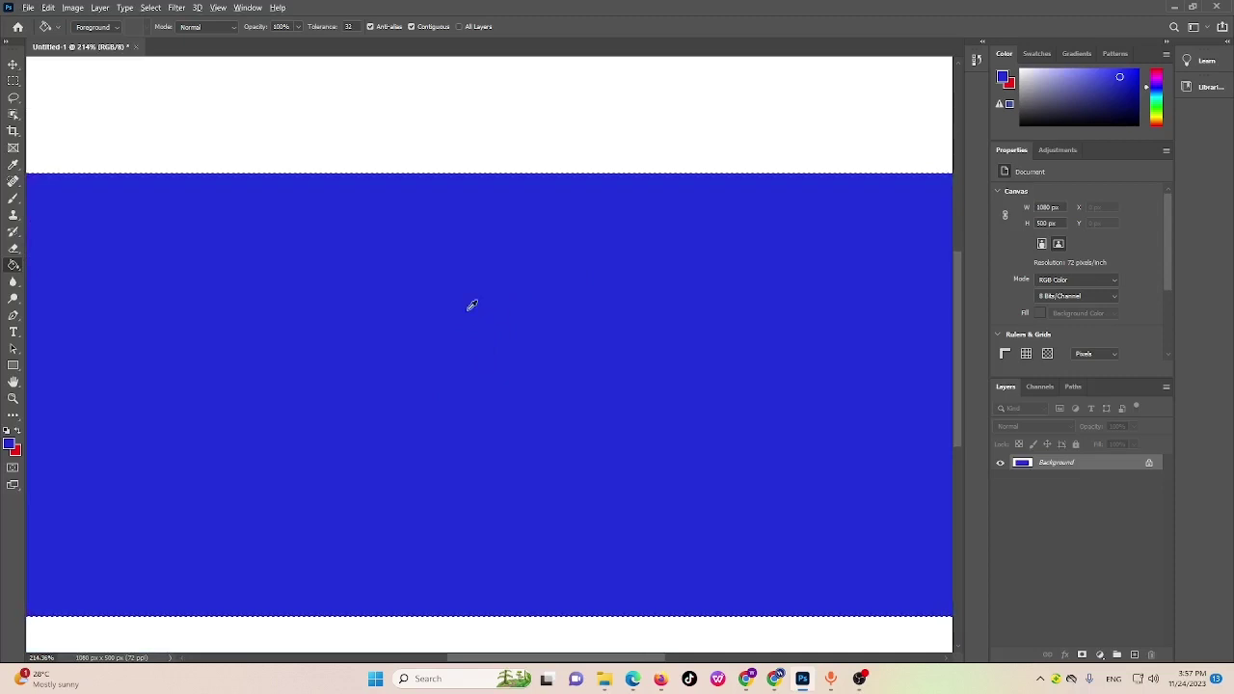
scroll(471, 305, down, 5)
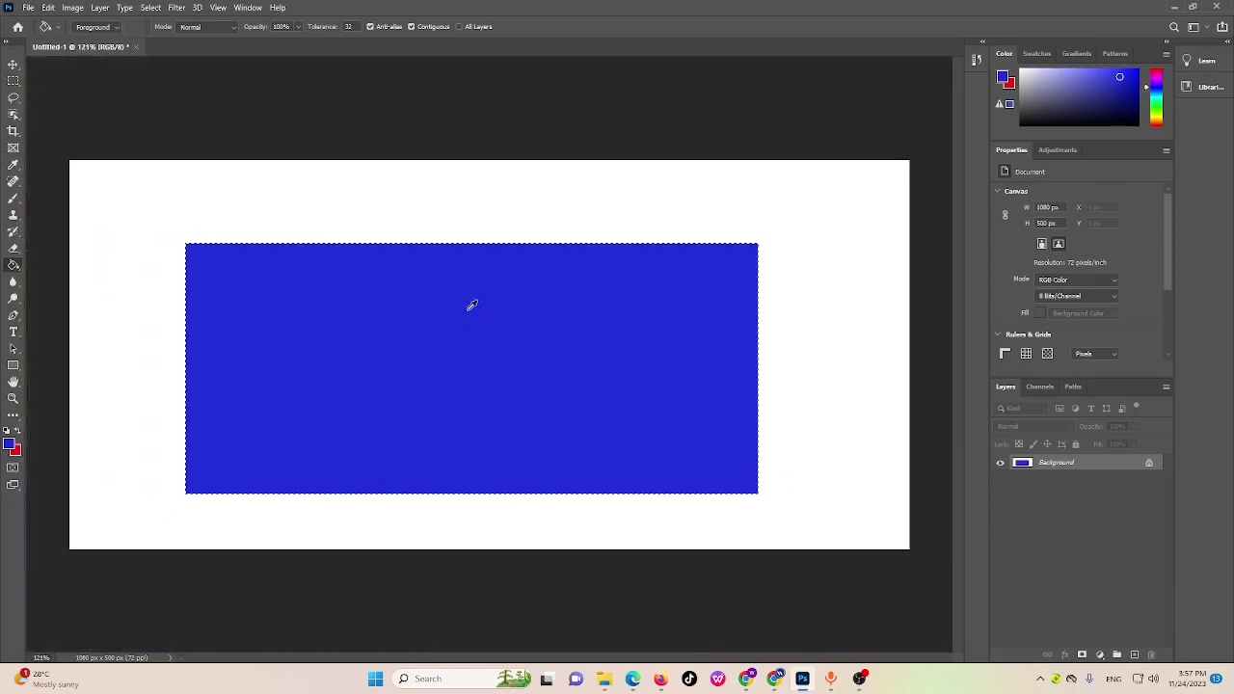
scroll(472, 304, down, 1)
scroll(472, 305, up, 2)
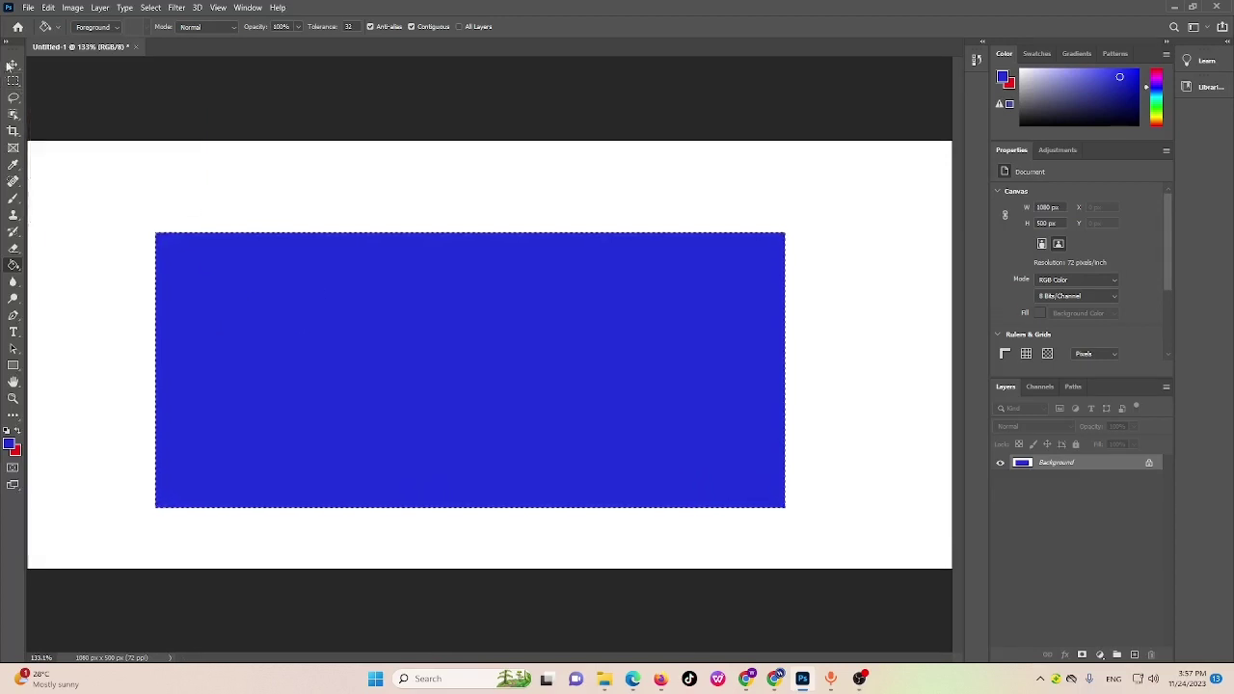
Undo the blue fill and its rectangular selection on the Background
key(v)
key(ctrl+z)
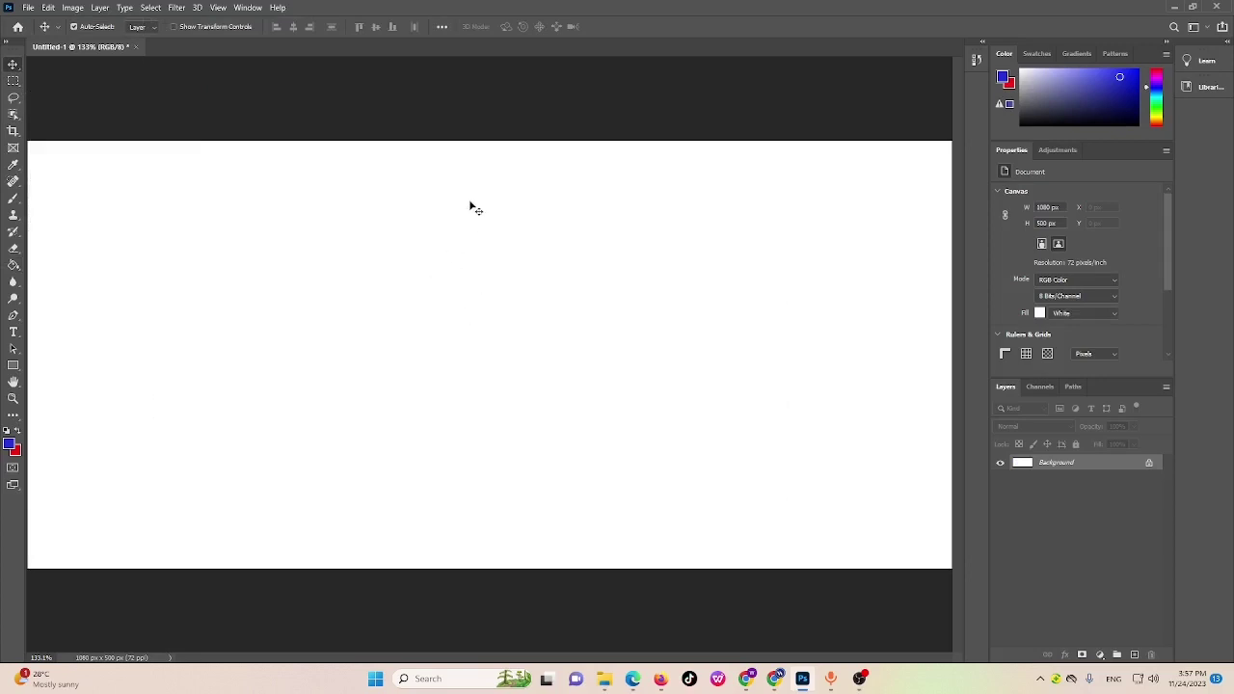
scroll(471, 206, down, 2)
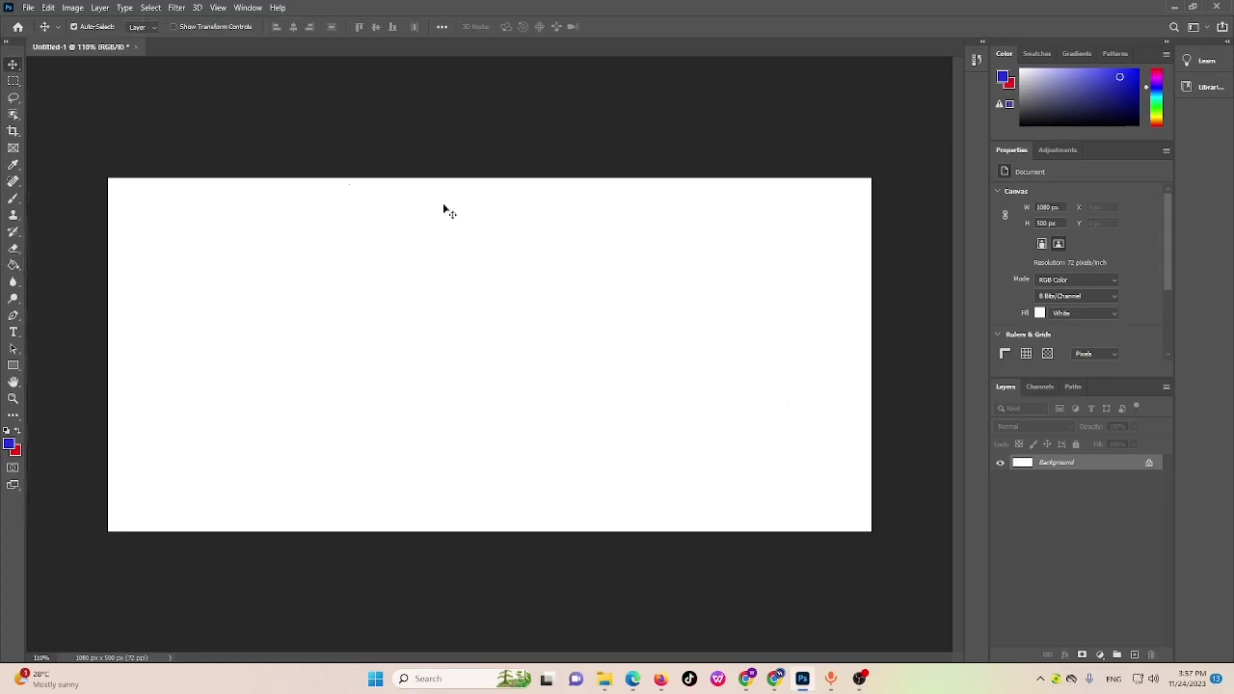
Set the Rectangular Marquee feather to 25 px and draw a wide selection across the middle of the canvas
click(14, 81)
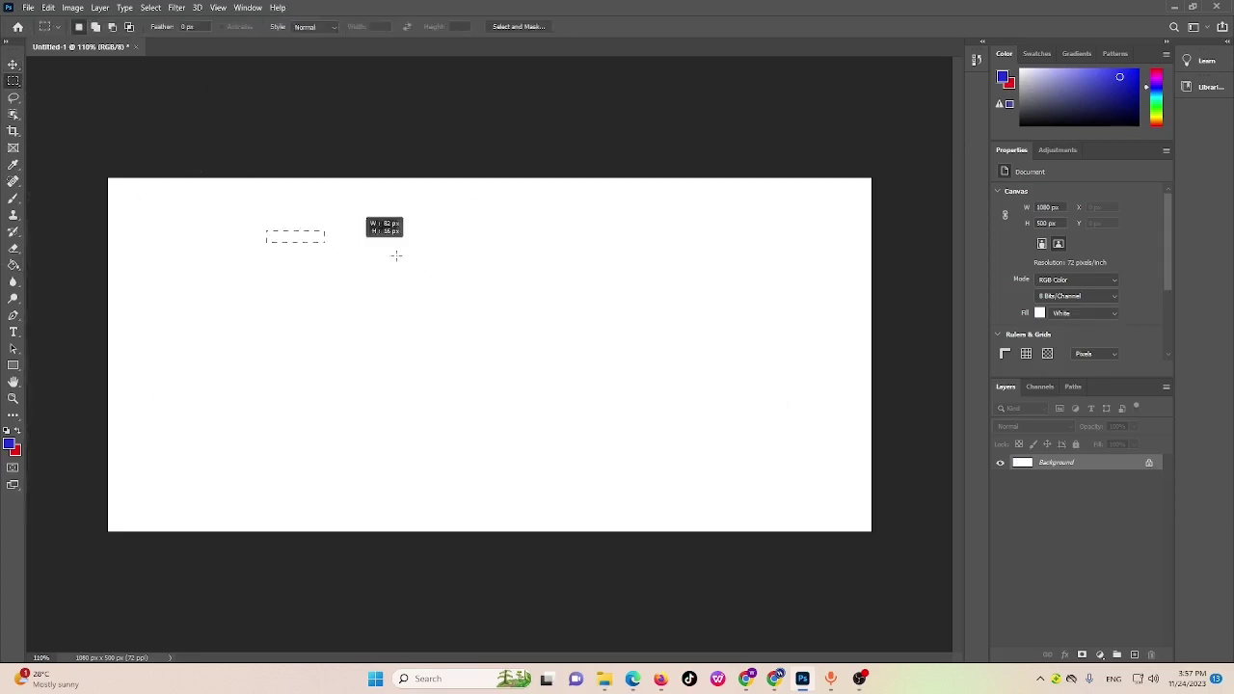
mouse_move(397, 256)
mouse_down()
mouse_move(607, 342)
mouse_move(406, 275)
mouse_up()
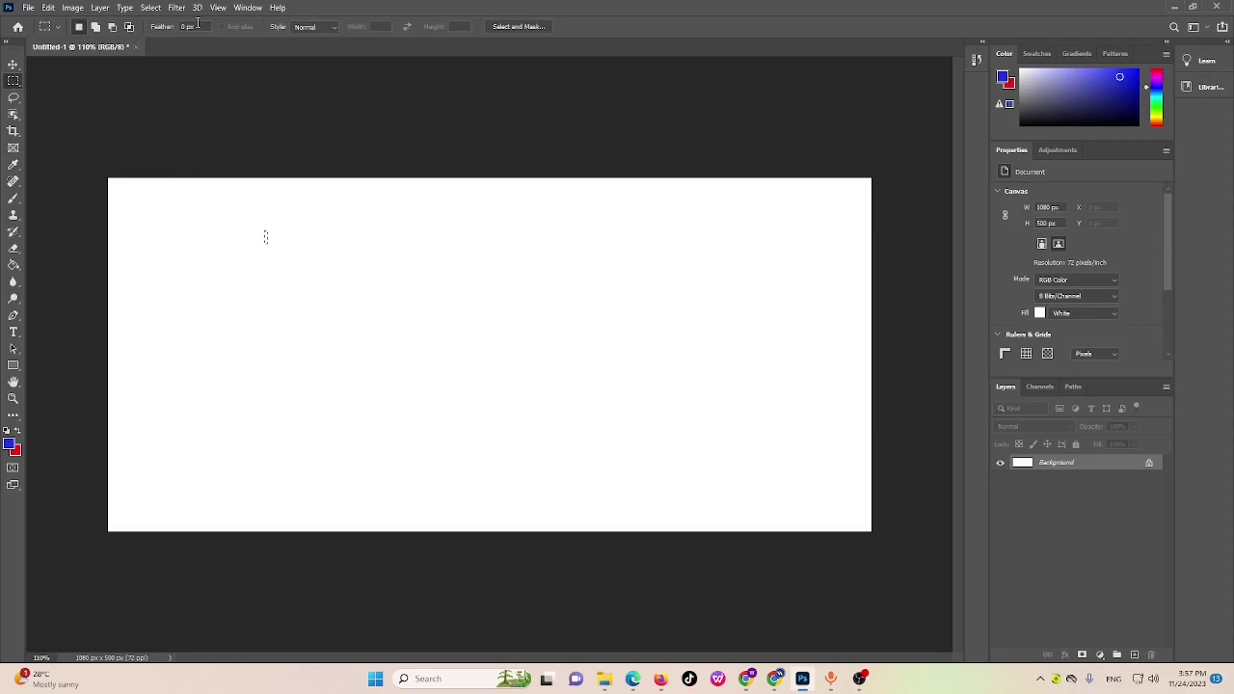
text(25)
key(Return)
drag(231, 242, 743, 451)
Set the marquee feather to 50 px, select a wide area of the Background and fill it with the blue foreground color
key(Return)
drag(242, 247, 710, 454)
click(15, 266)
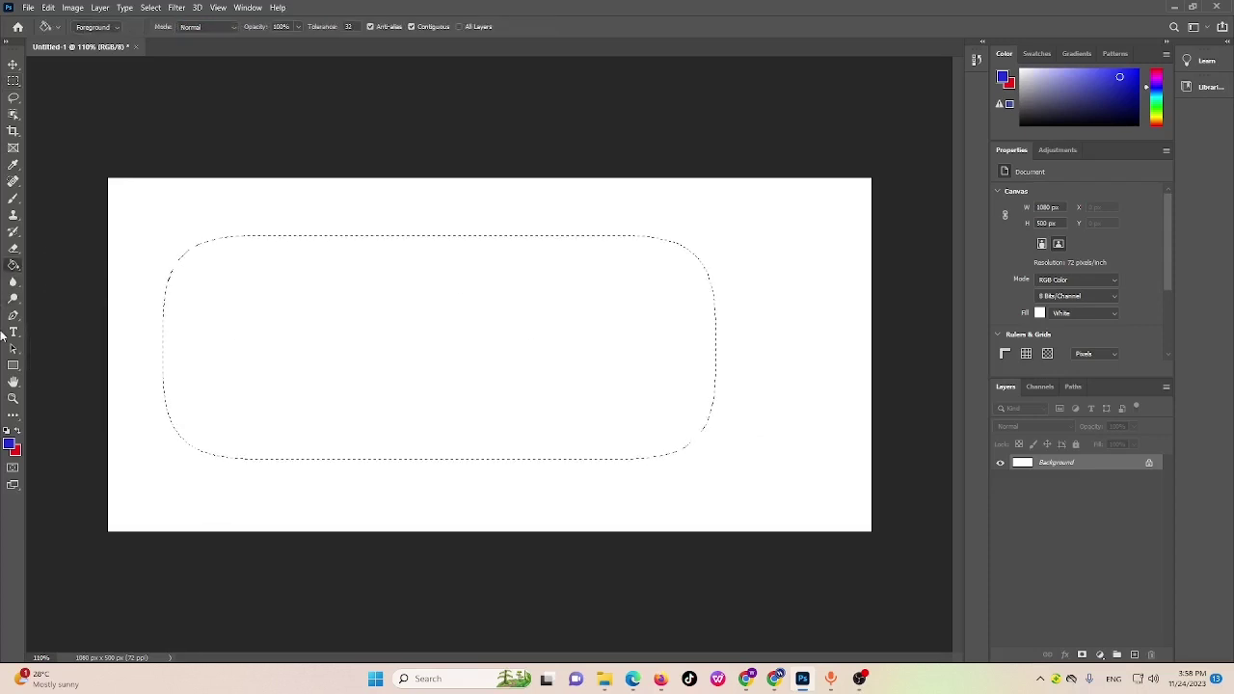
click(376, 342)
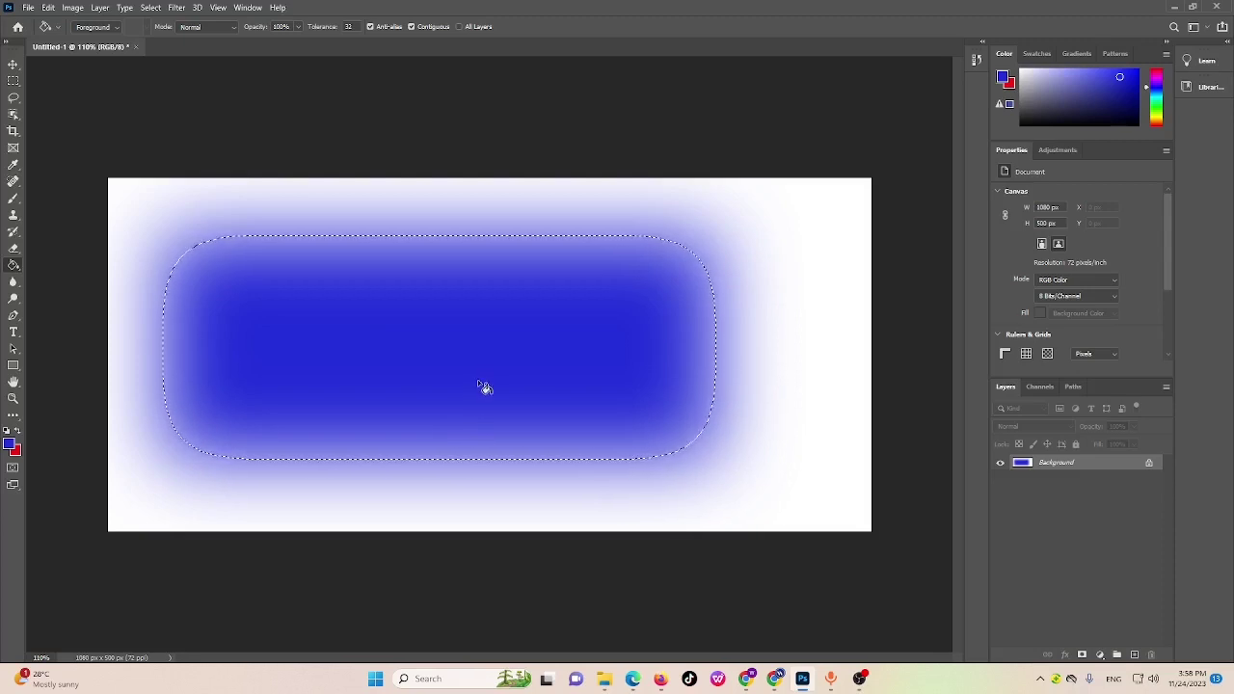
Add a new layer, then draw a narrow 50 px feathered selection beside the blurred blue area and undo that selection
click(1135, 654)
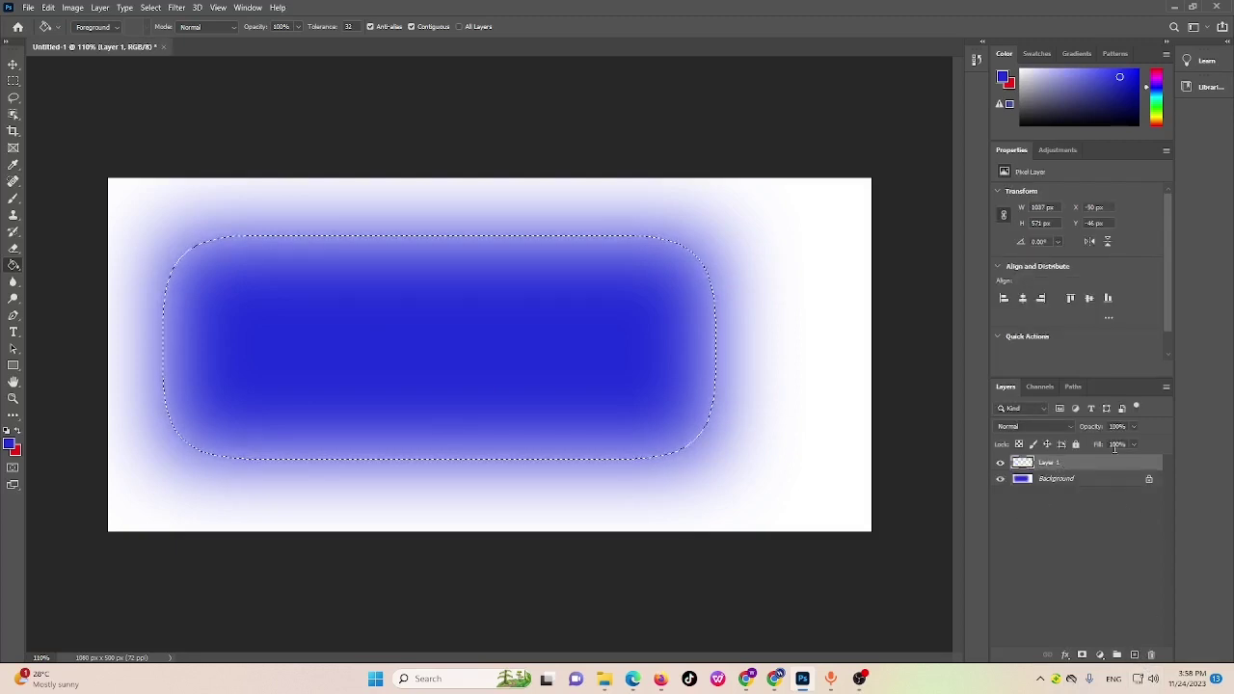
click(13, 80)
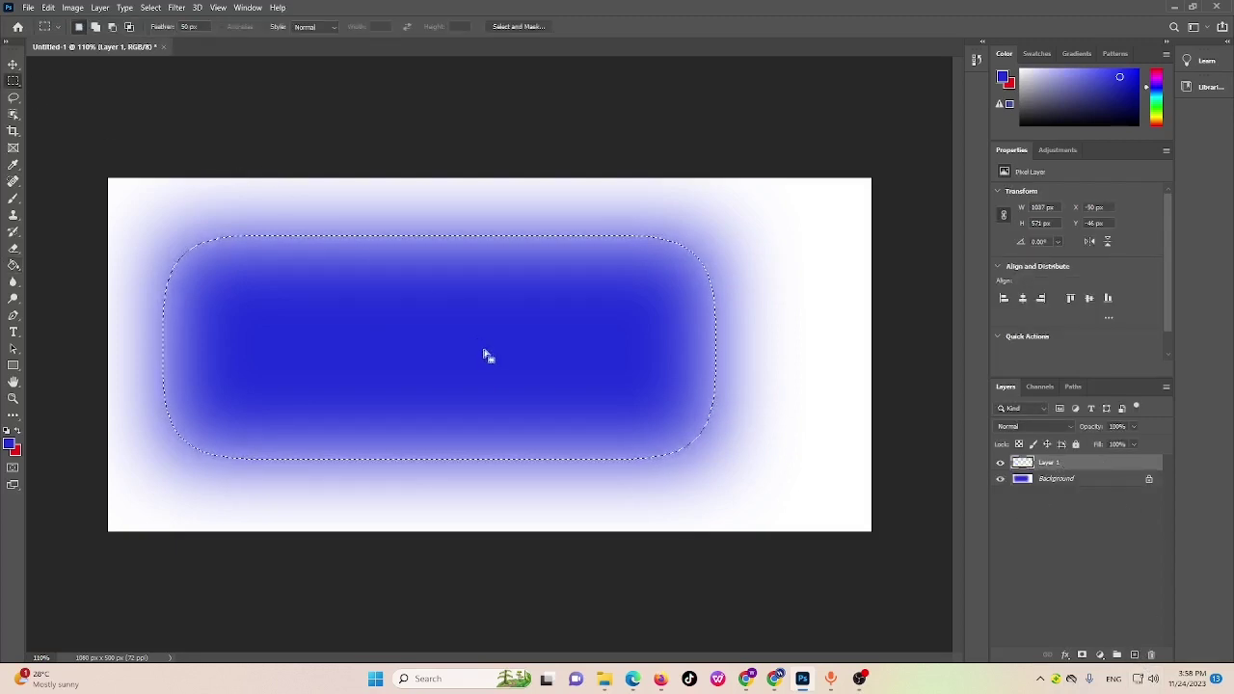
drag(768, 253, 850, 482)
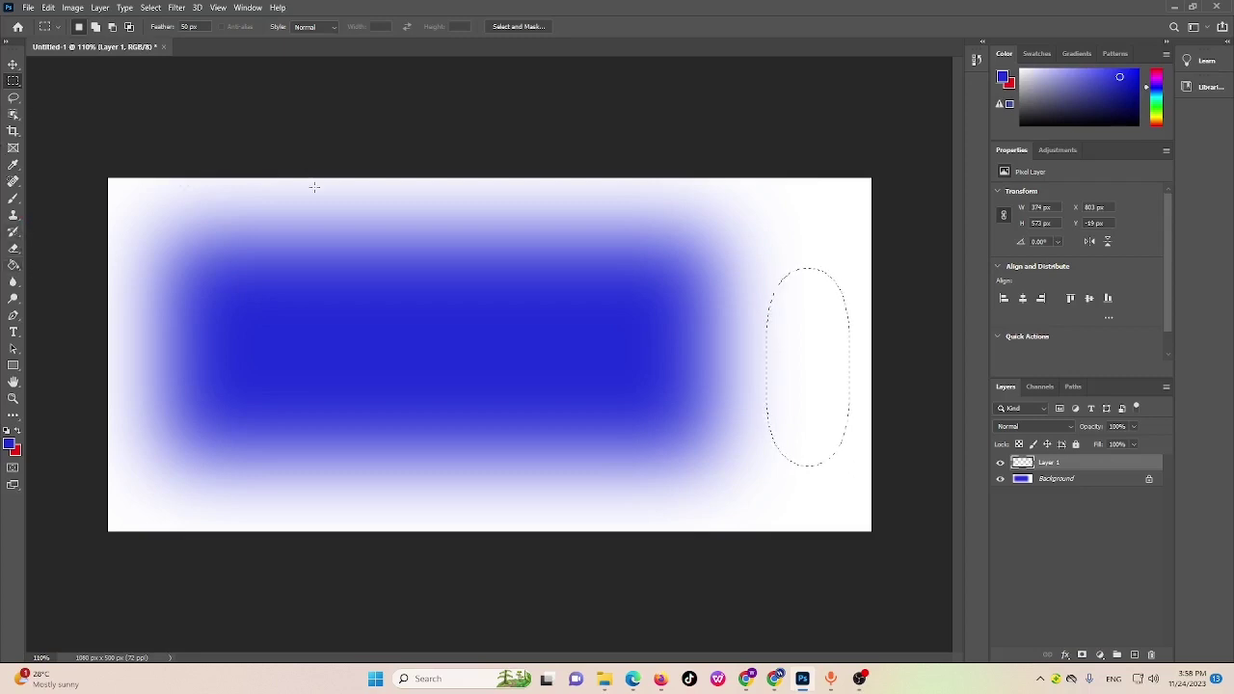
key(ctrl+z)
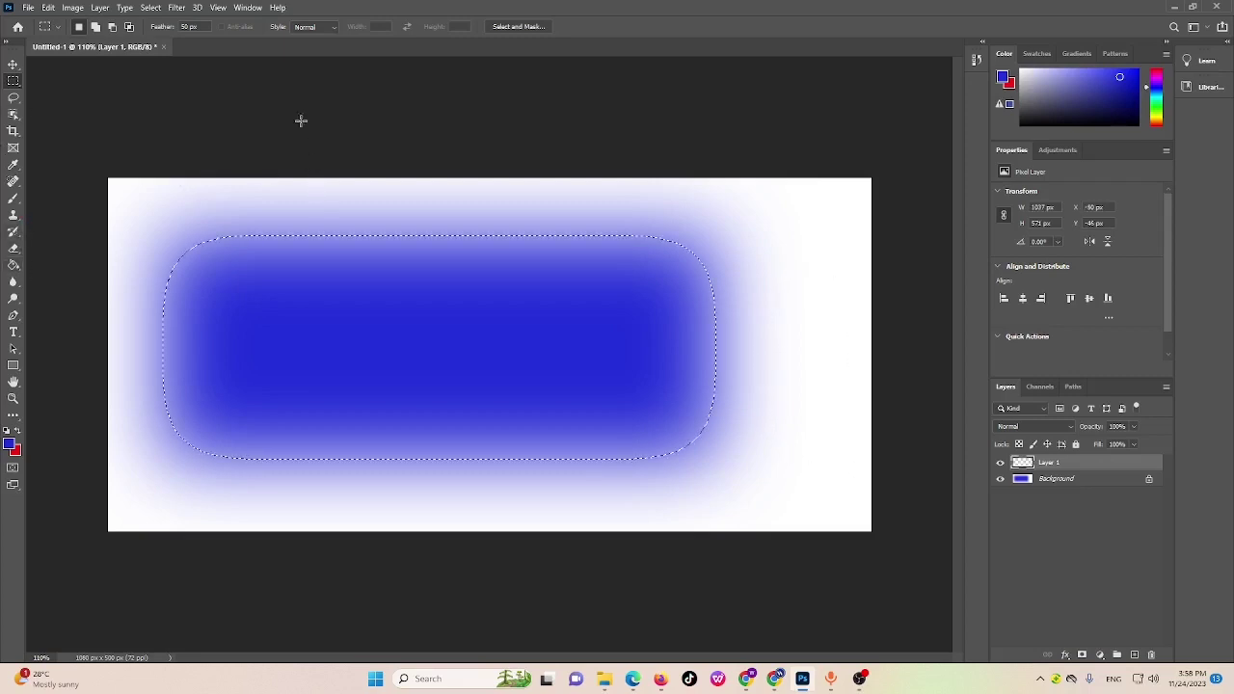
Set the feather to 0 px, select a narrow upright rectangle about 101 × 288 px right of the blurred area and fill it with blue
click(188, 27)
text(0)
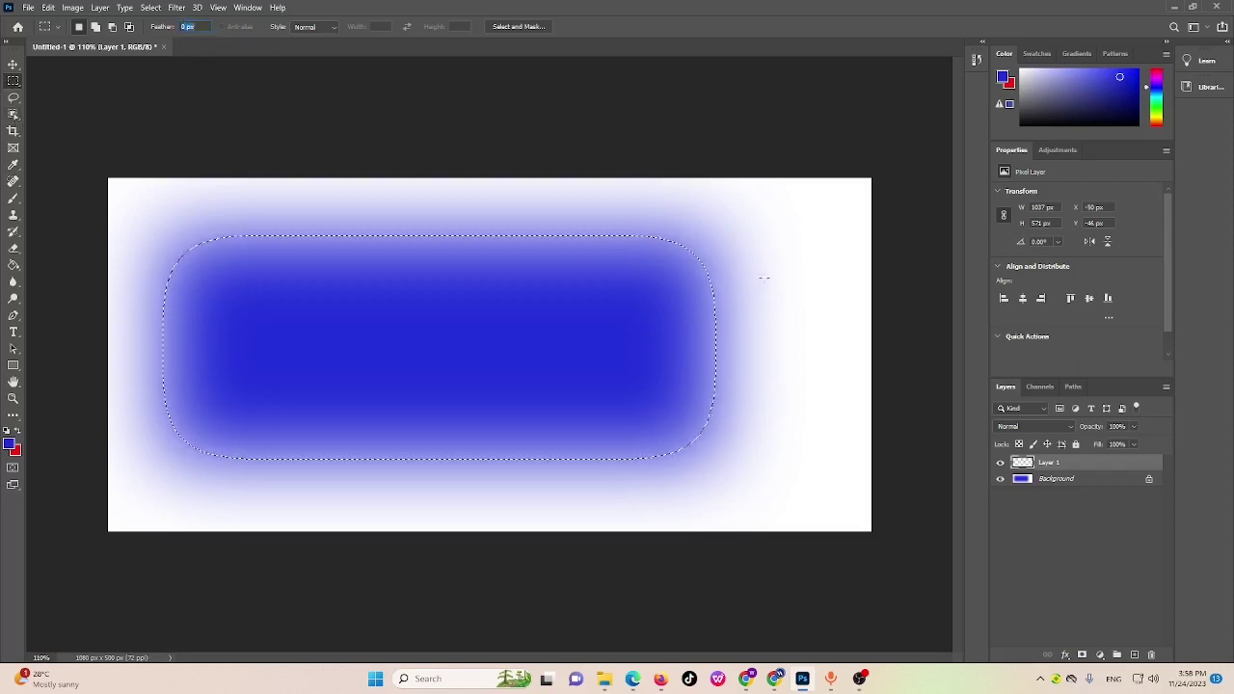
drag(754, 257, 825, 461)
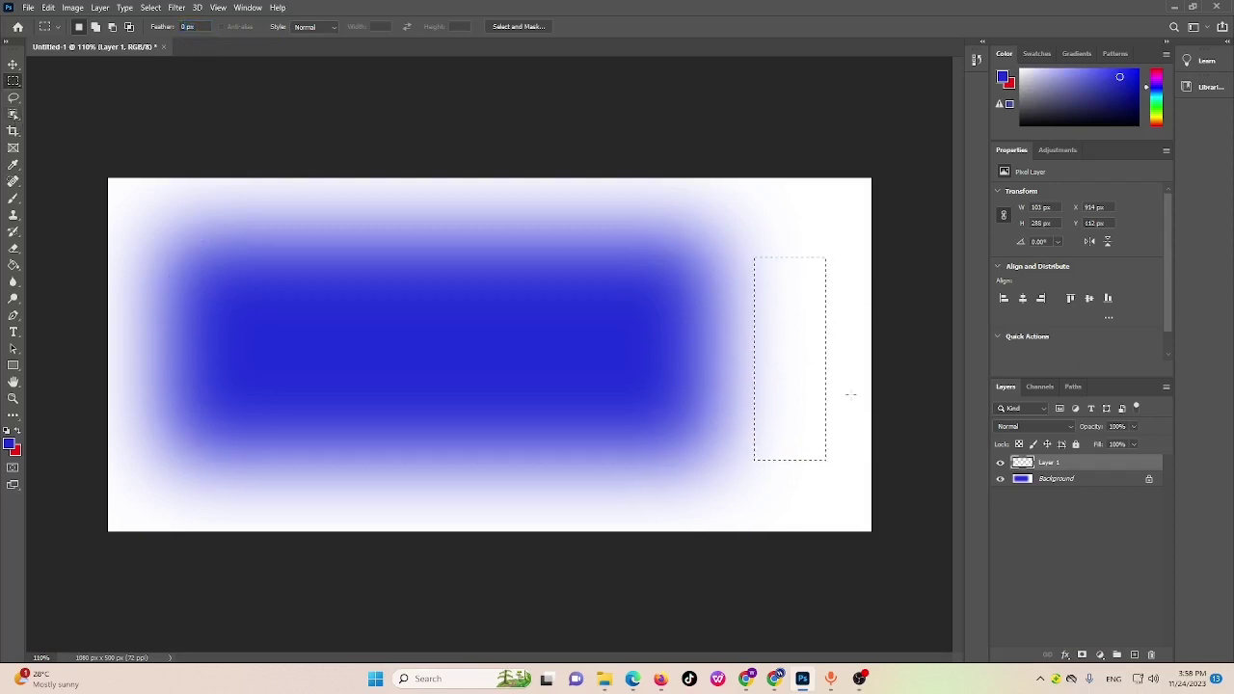
click(14, 265)
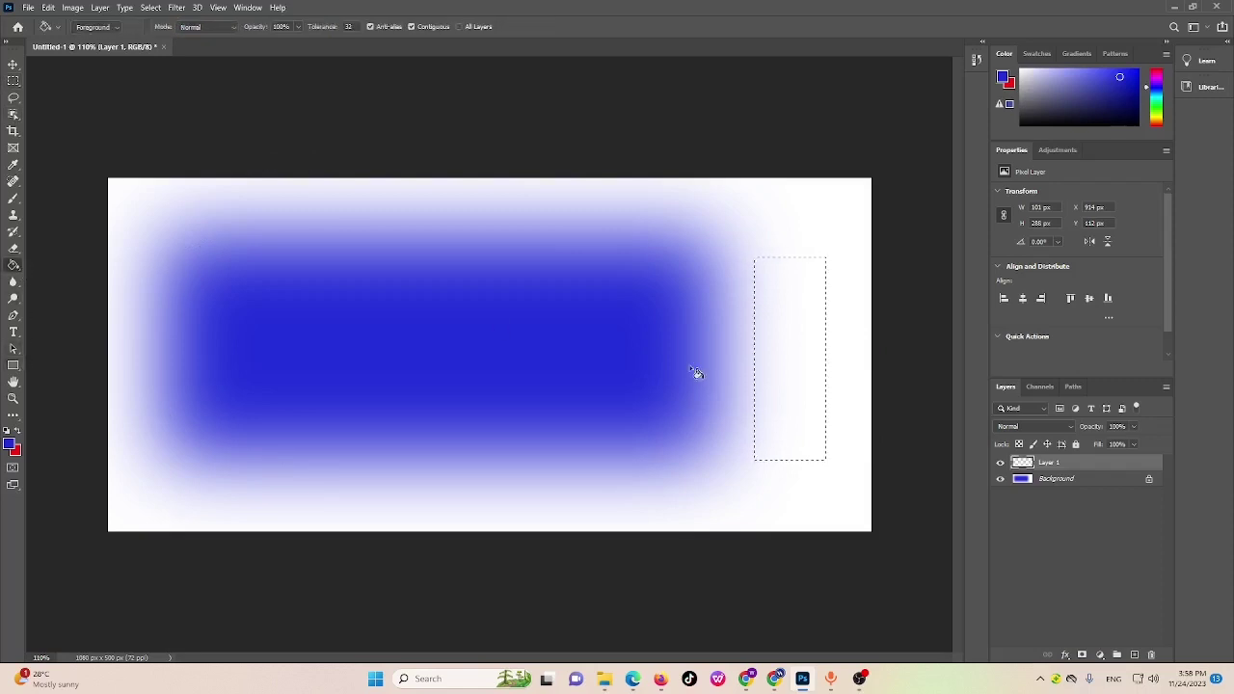
click(796, 339)
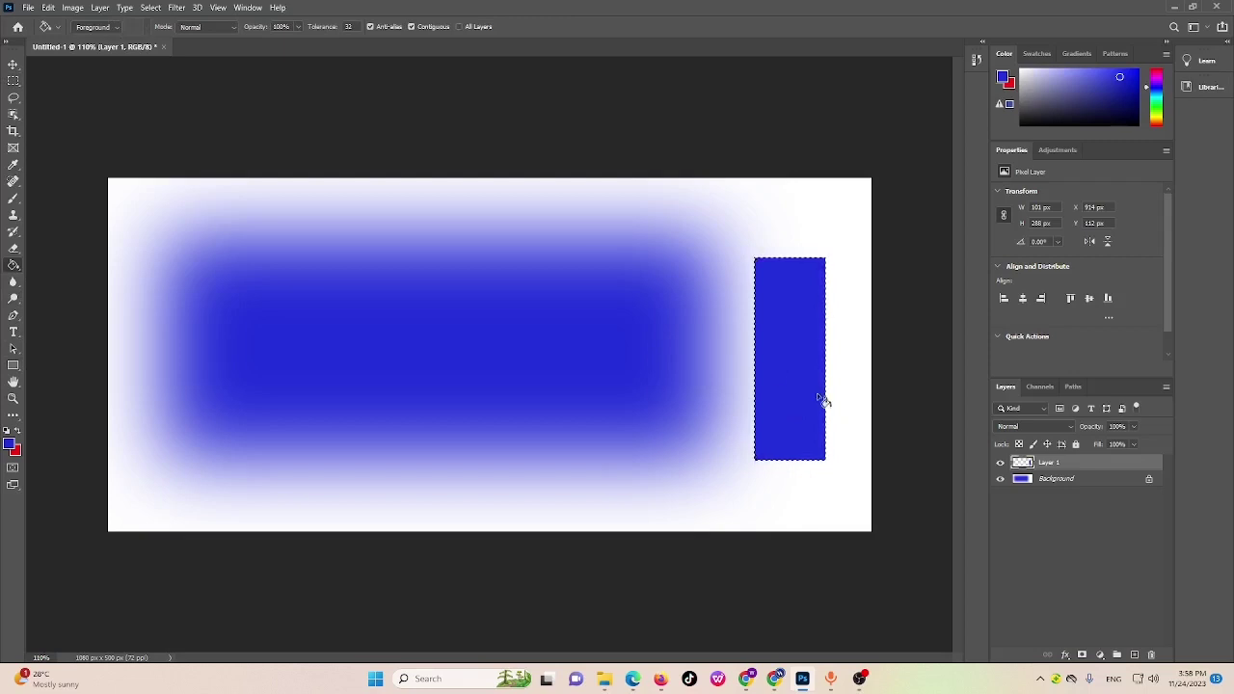
Deselect the current layer and add another new layer above Layer 1
click(14, 64)
click(1024, 491)
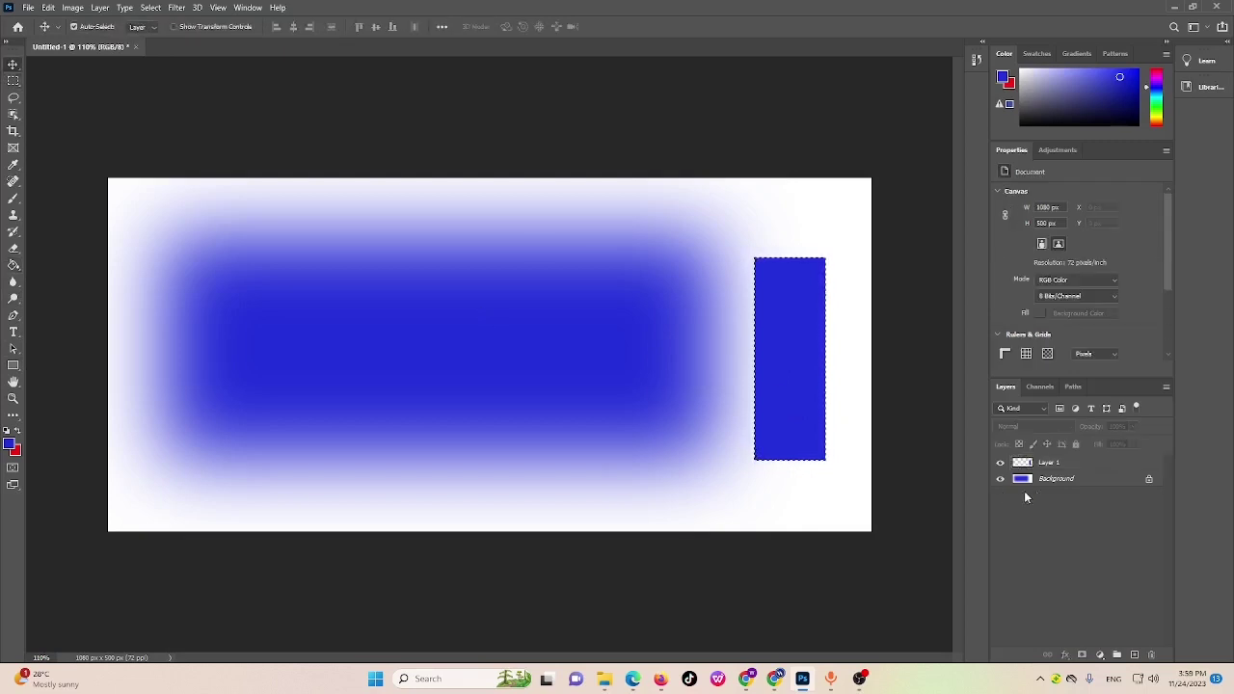
click(421, 376)
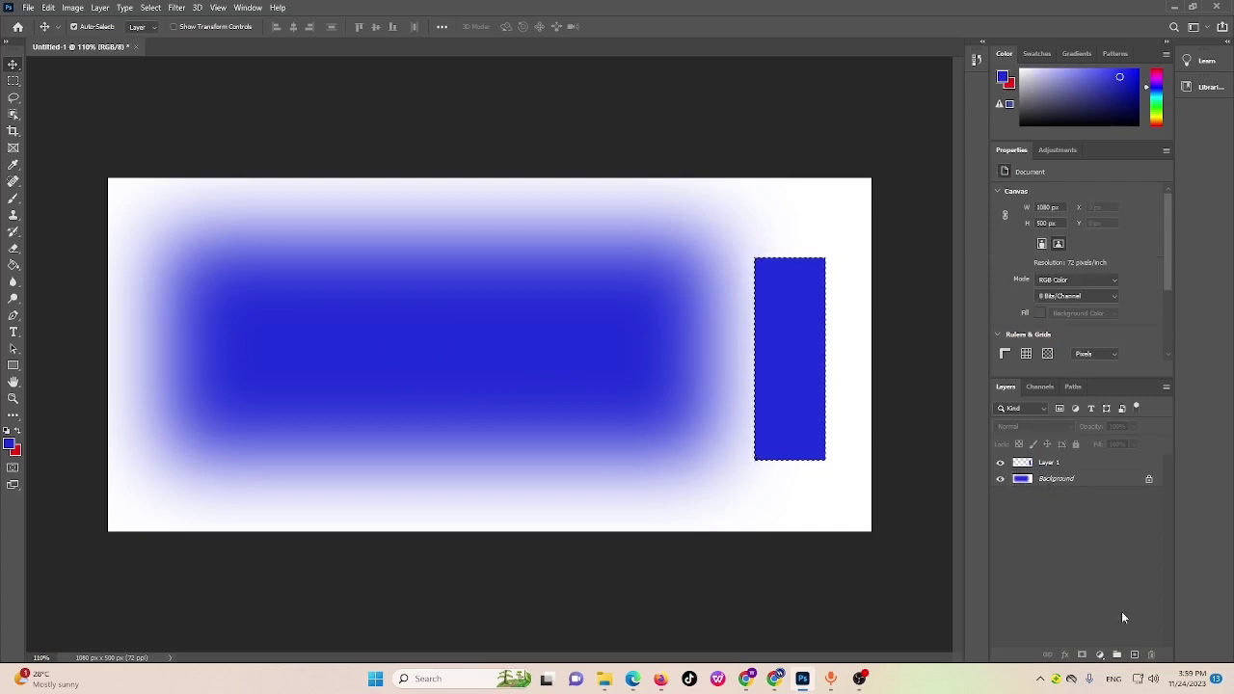
click(1135, 656)
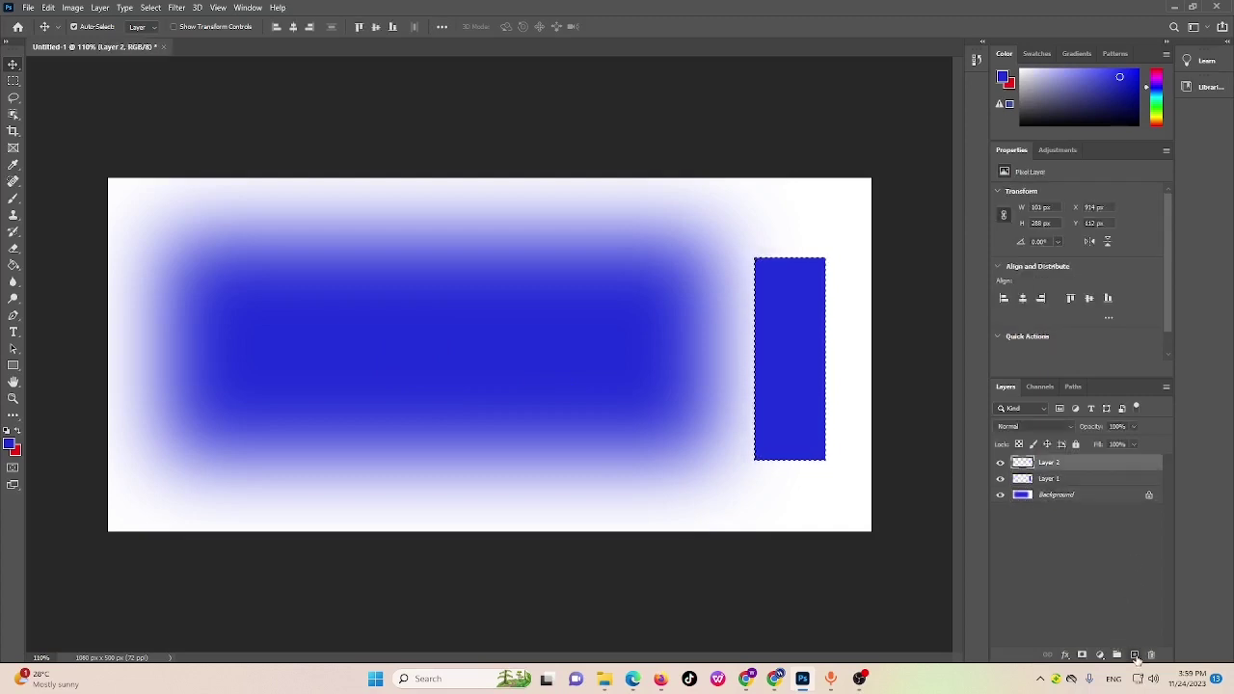
Set the marquee feather to 40 px and select a wide rectangle over the upper-left part of the blurred blue area
key(m)
click(293, 267)
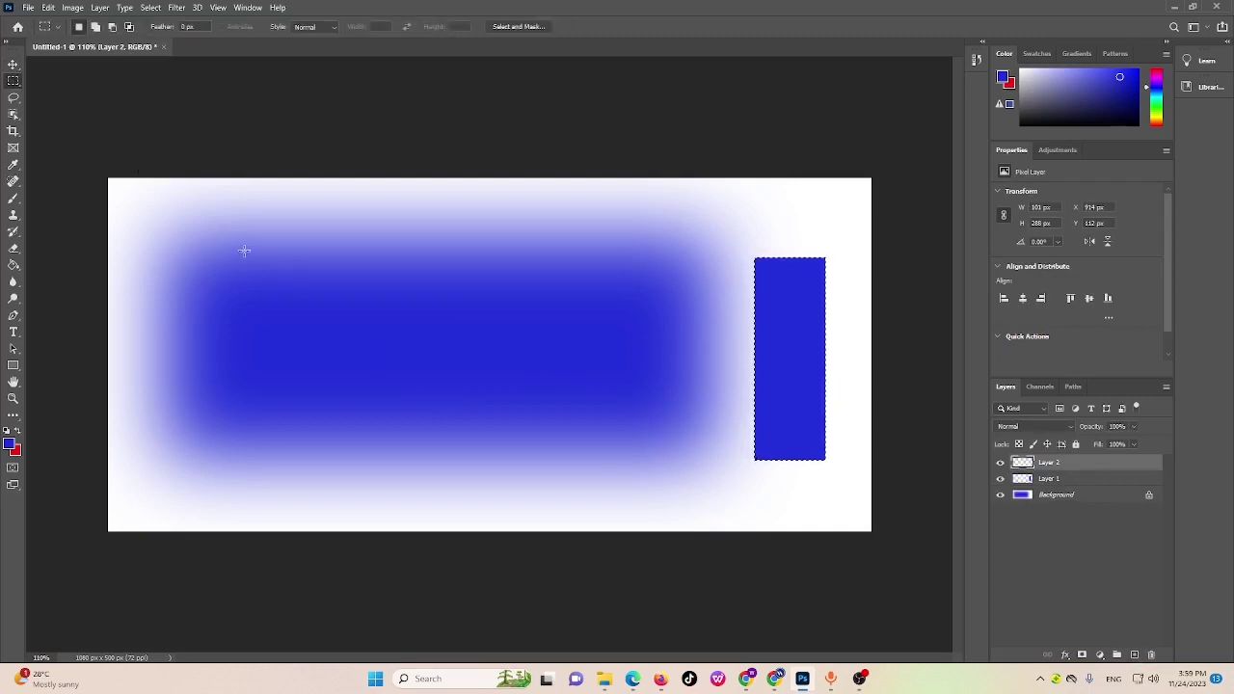
drag(256, 231, 498, 389)
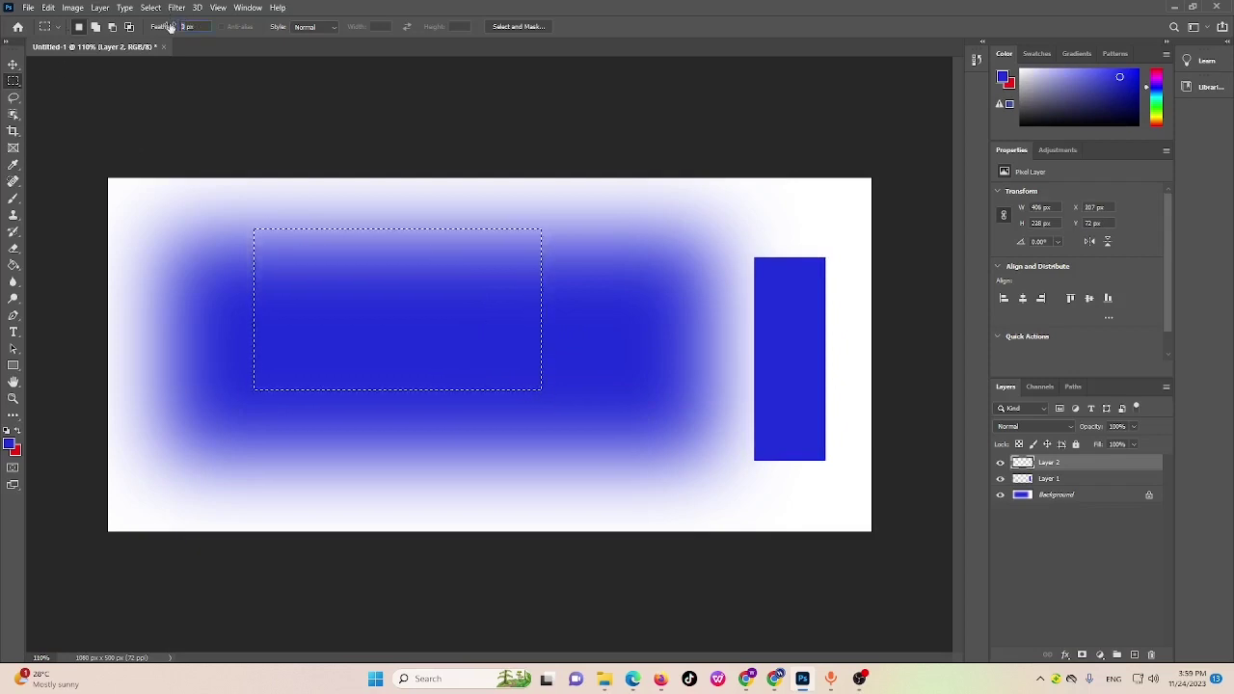
text(40)
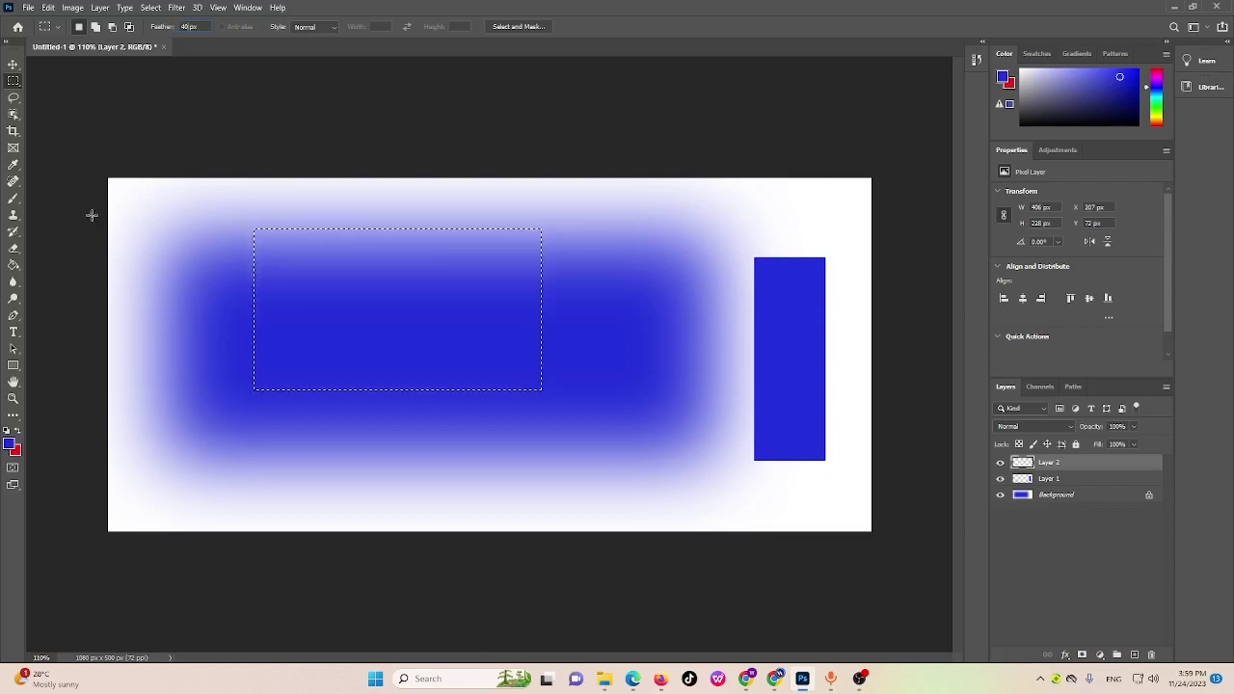
drag(165, 223, 528, 402)
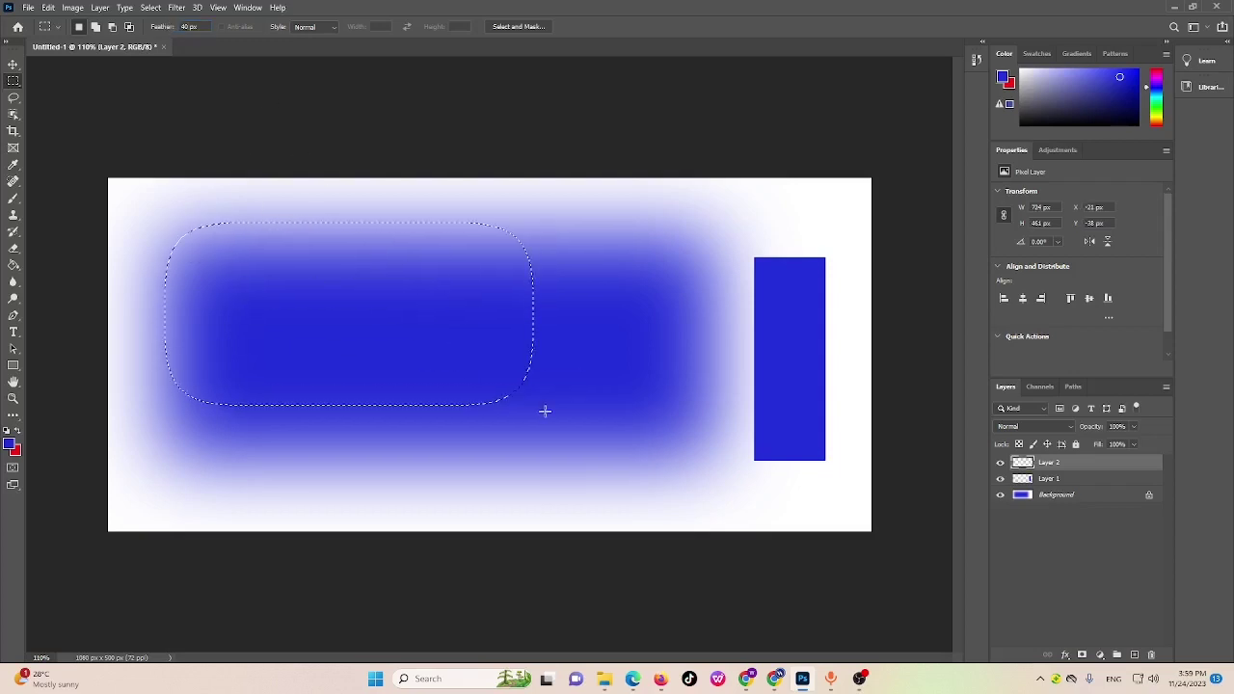
Fill the feathered selection on Layer 2 with the red background color and shift the selection outline about 10 px right
click(15, 450)
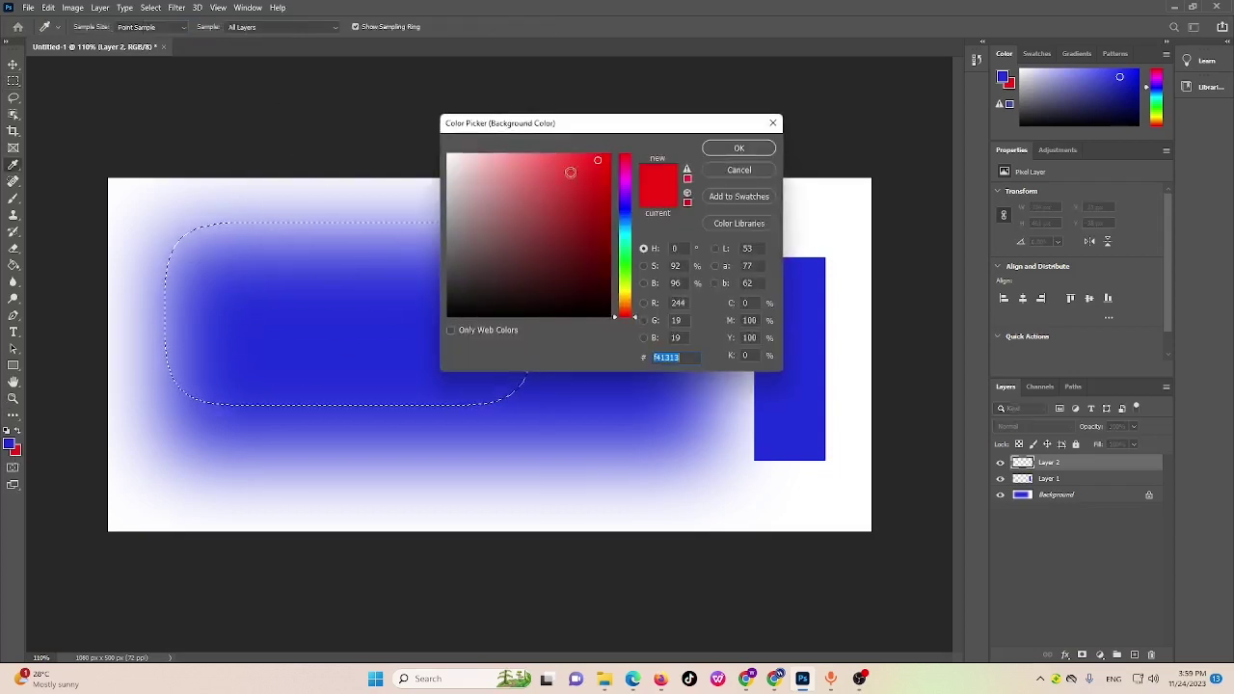
click(747, 168)
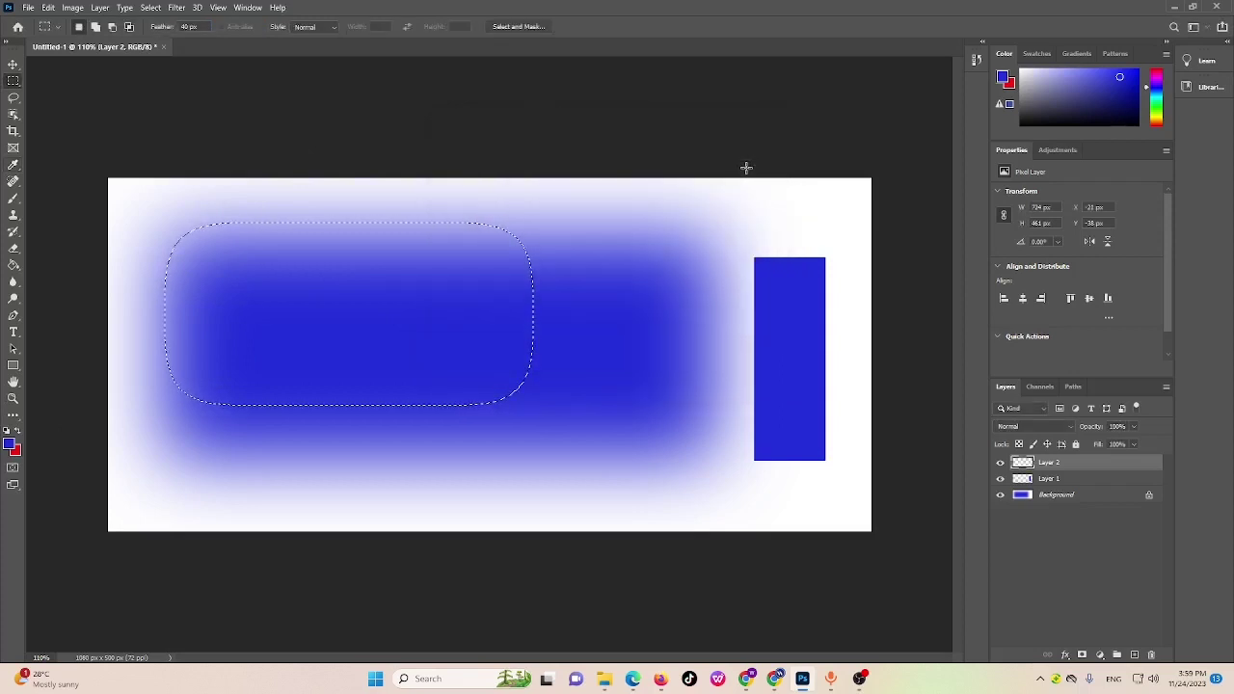
key(alt+BackSpace)
key(ctrl+BackSpace)
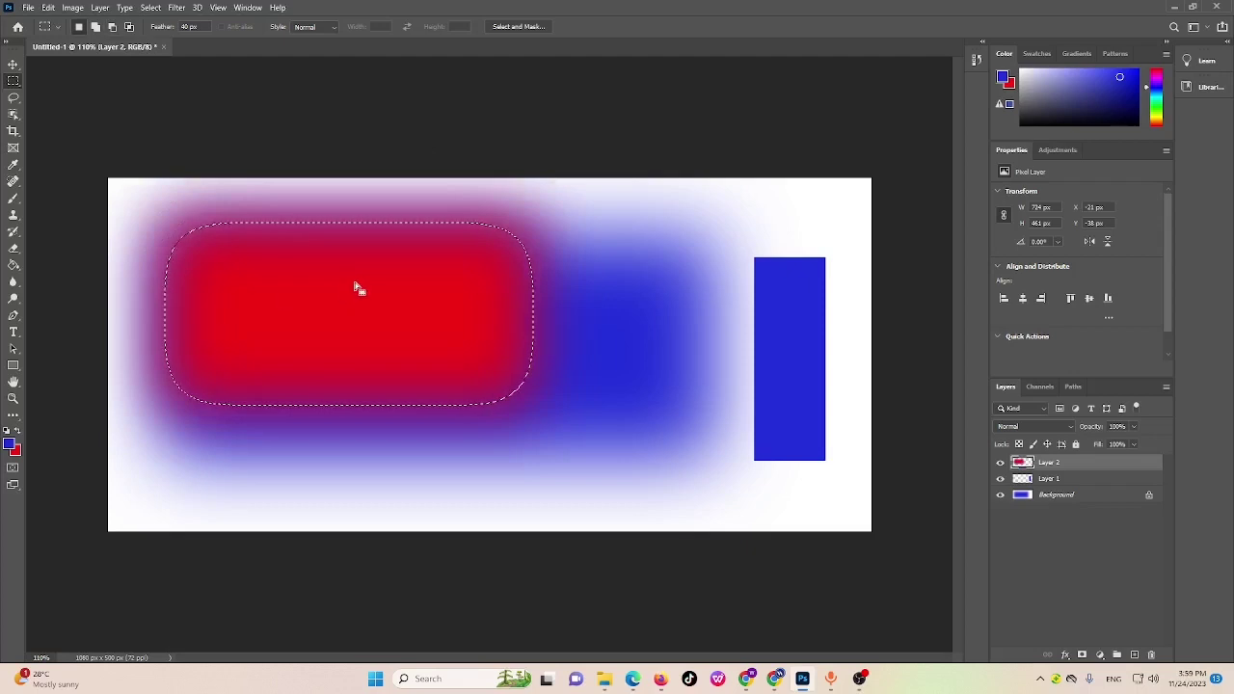
mouse_move(352, 263)
mouse_down()
mouse_move(547, 273)
mouse_move(547, 236)
mouse_move(659, 241)
mouse_move(333, 265)
mouse_up()
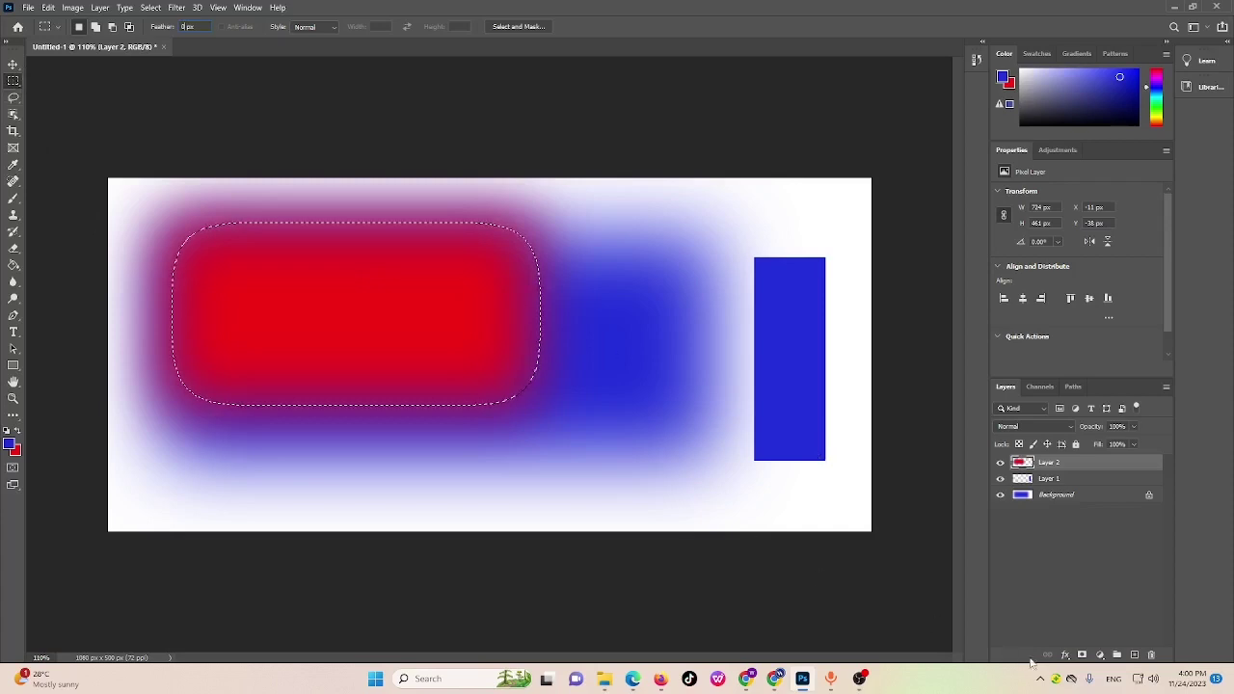
On a new layer, draw an unfeathered elliptical selection about 291 × 284 px overlapping the blue upright rectangle and fill it with red
click(1134, 656)
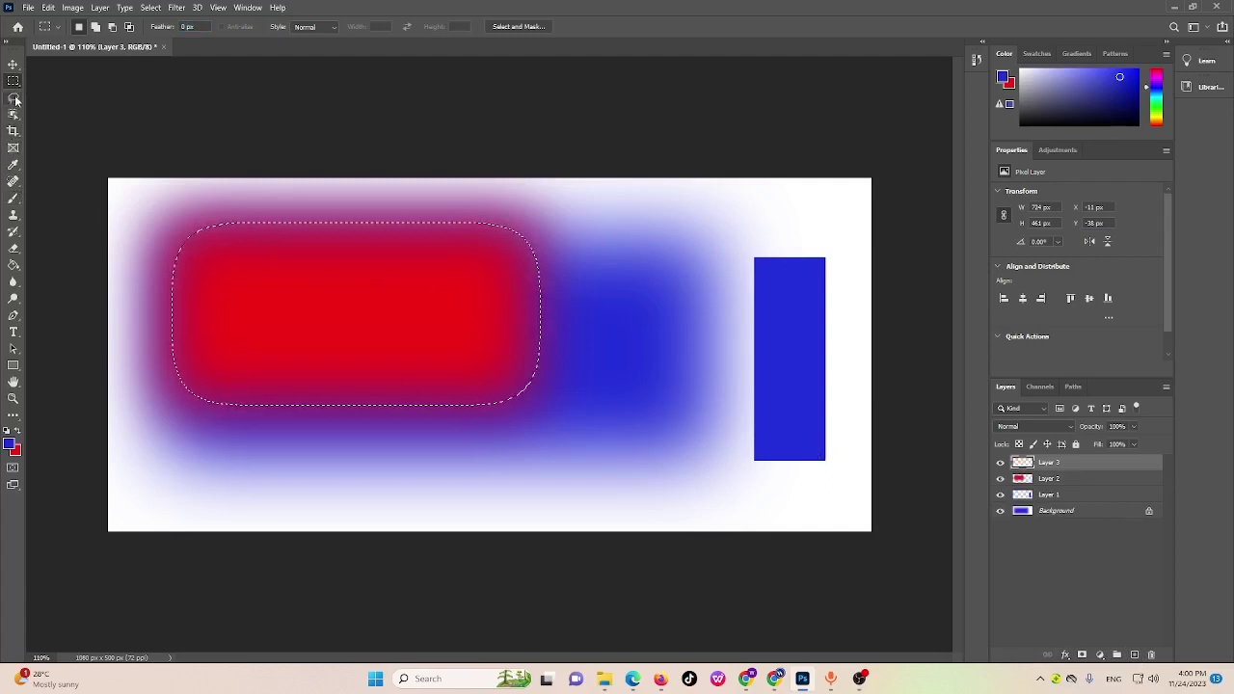
drag(15, 81, 44, 95)
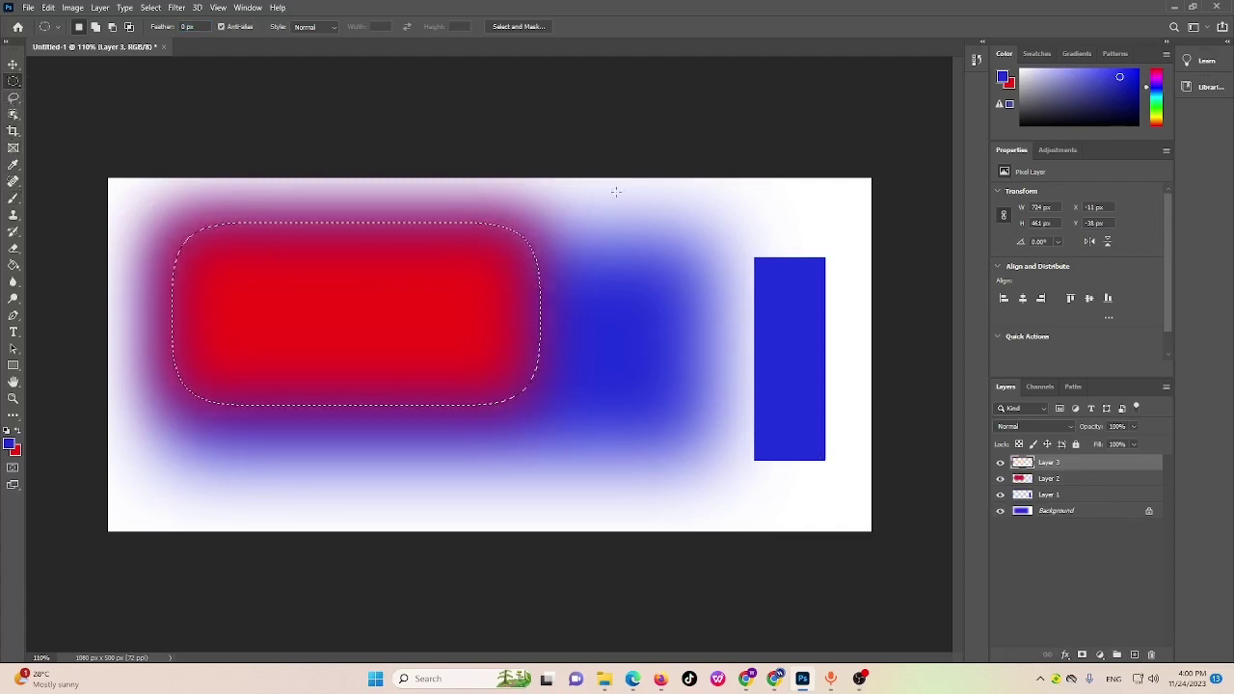
drag(557, 209, 763, 411)
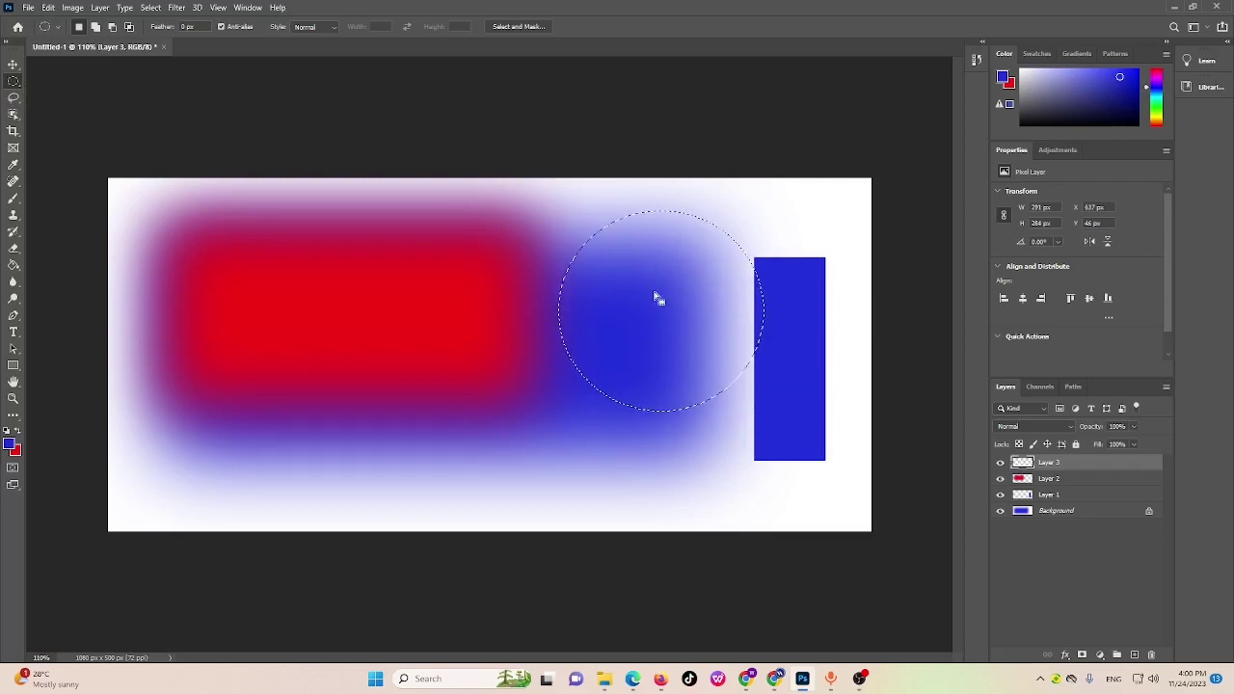
key(alt+BackSpace)
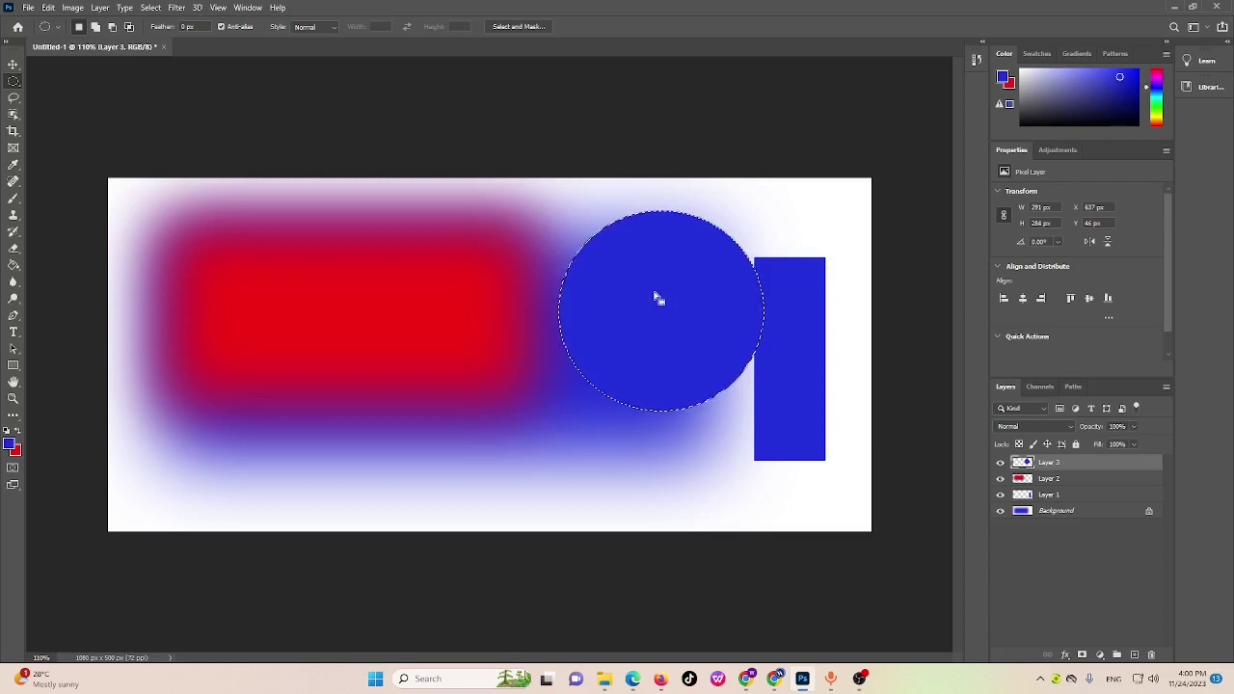
key(ctrl+BackSpace)
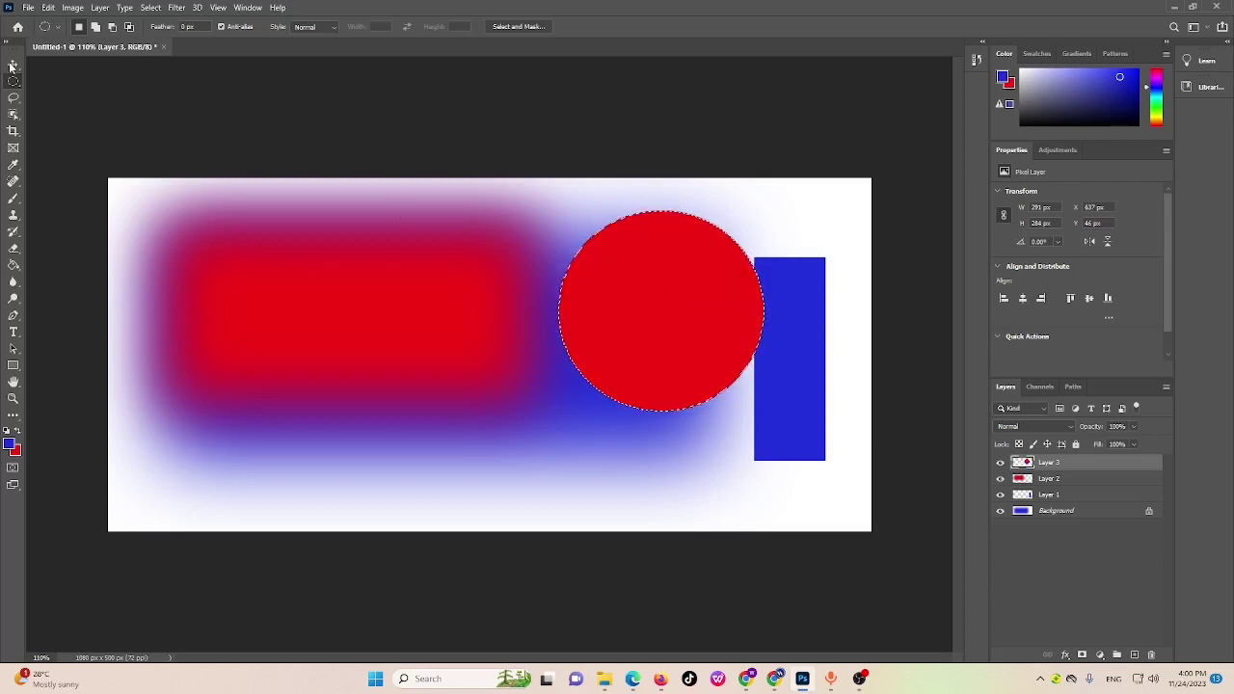
Examine the edge pixels of the red circle at high magnification, and move the circle slightly up and right
key(v)
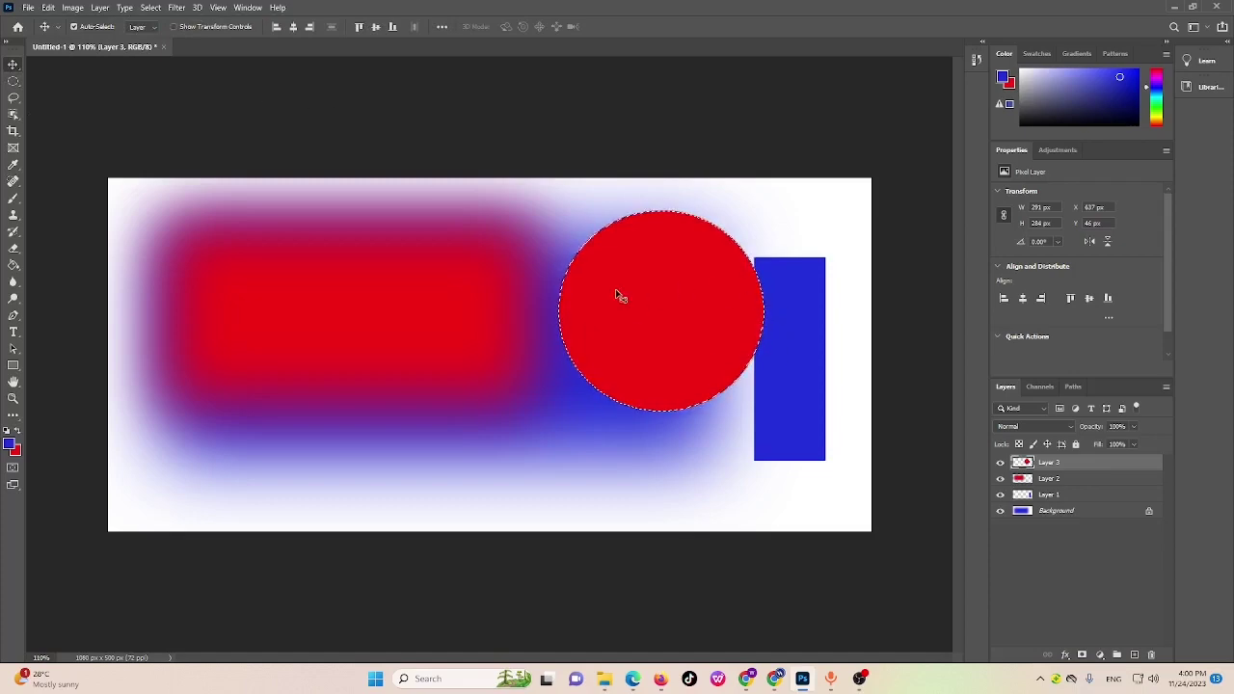
scroll(620, 298, up, 8)
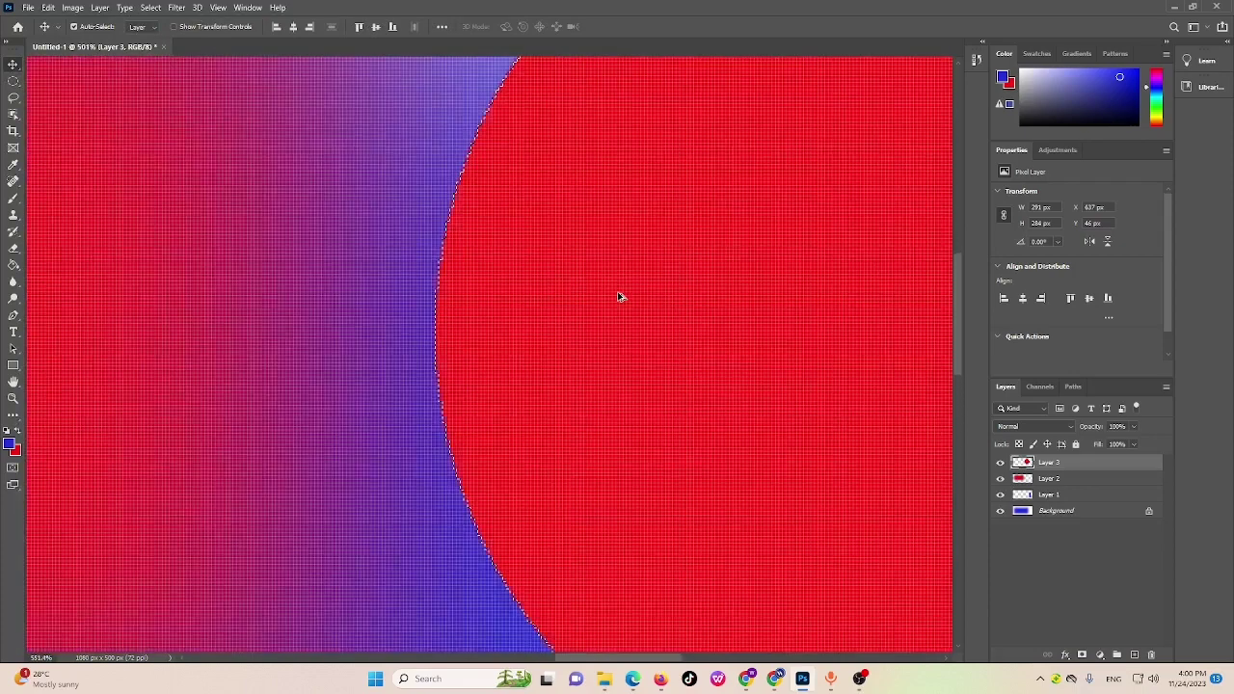
scroll(621, 297, up, 4)
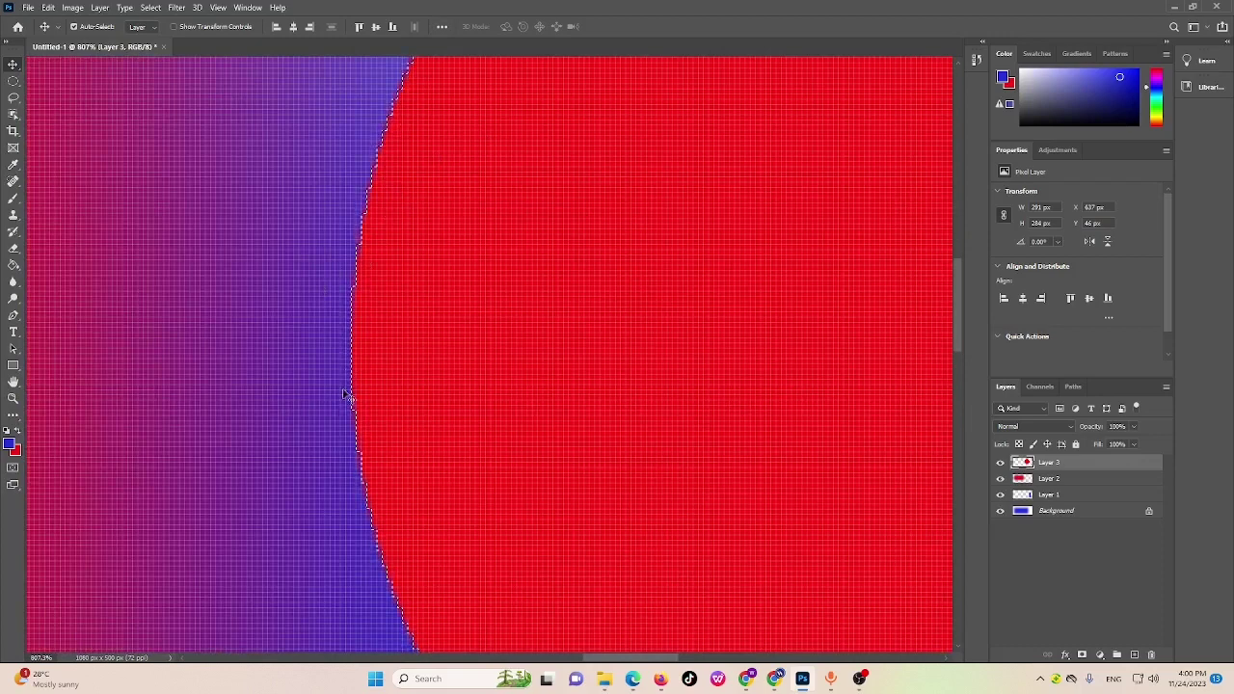
scroll(345, 396, down, 2)
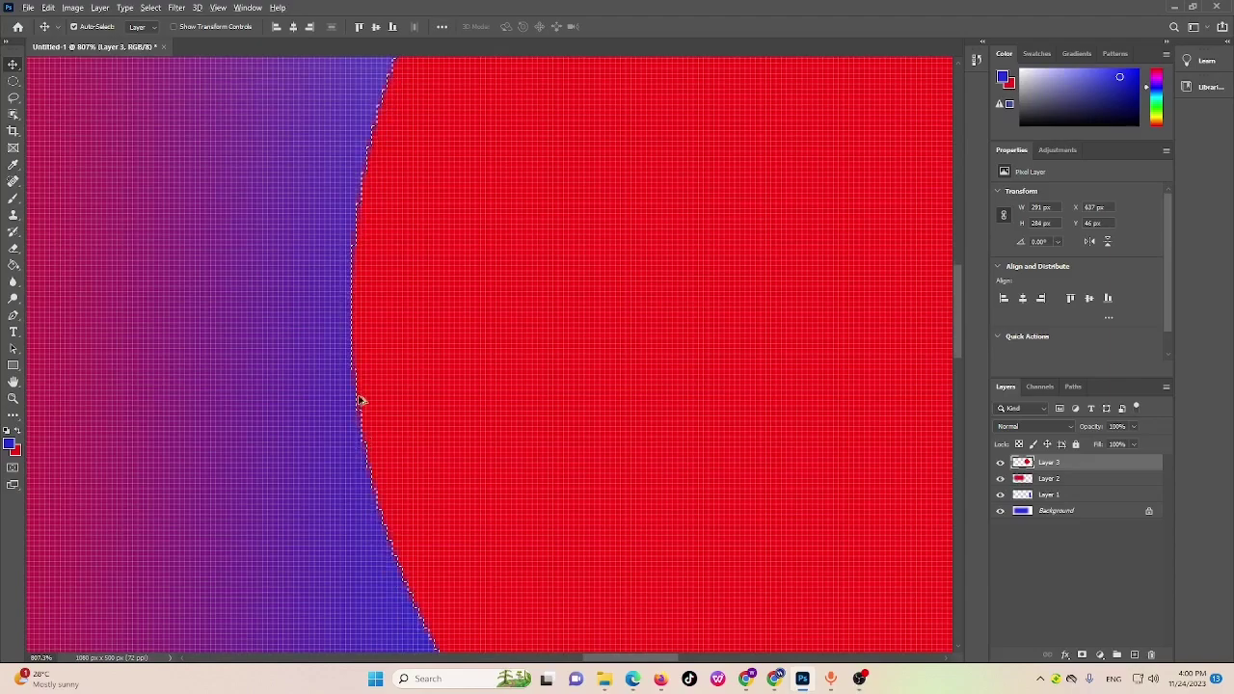
scroll(359, 400, up, 1)
scroll(368, 417, up, 1)
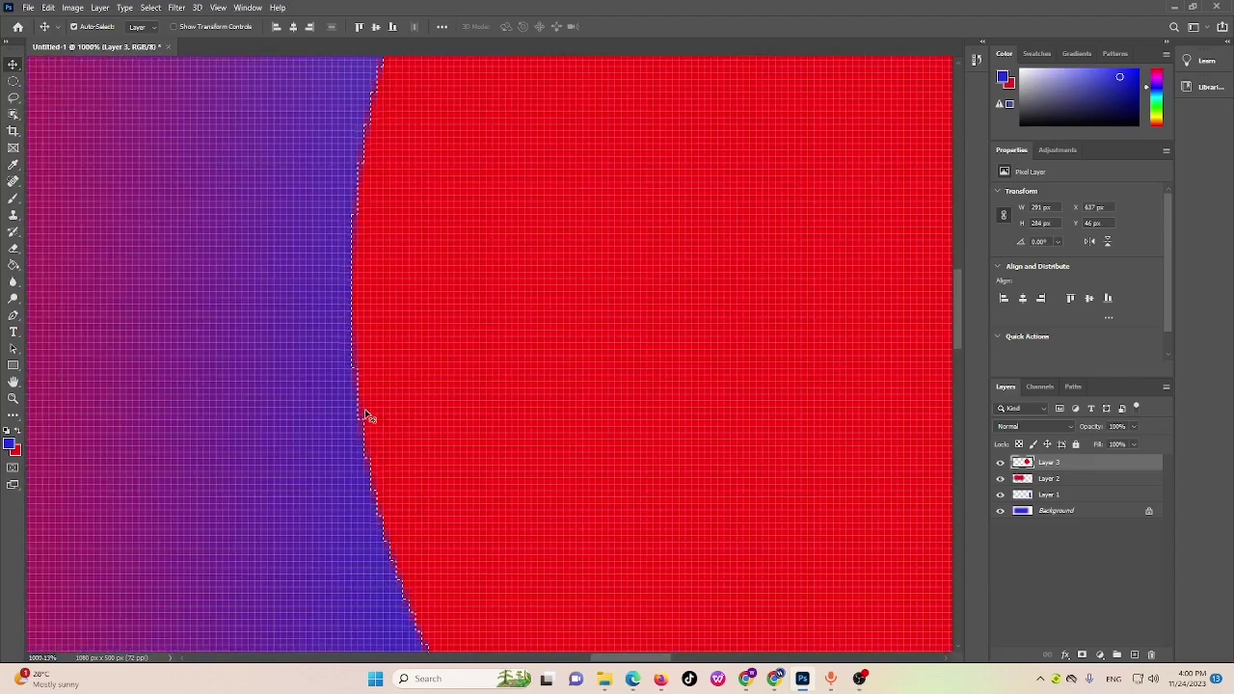
scroll(367, 417, down, 5)
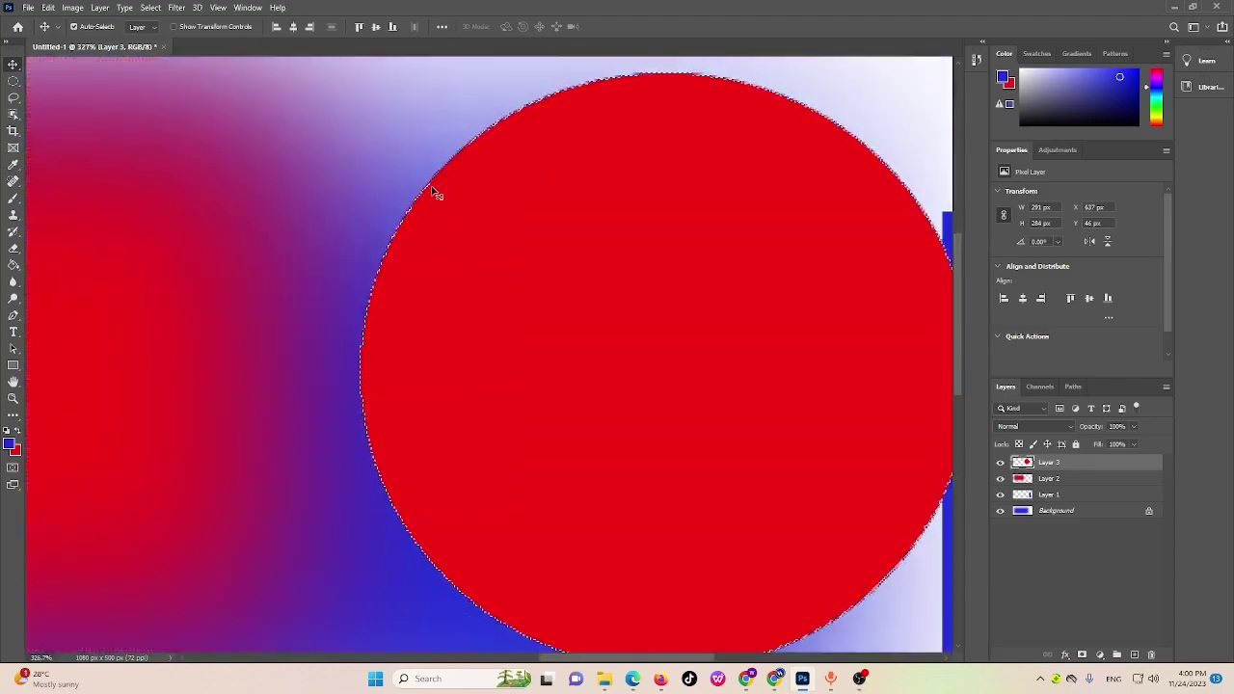
scroll(434, 193, up, 10)
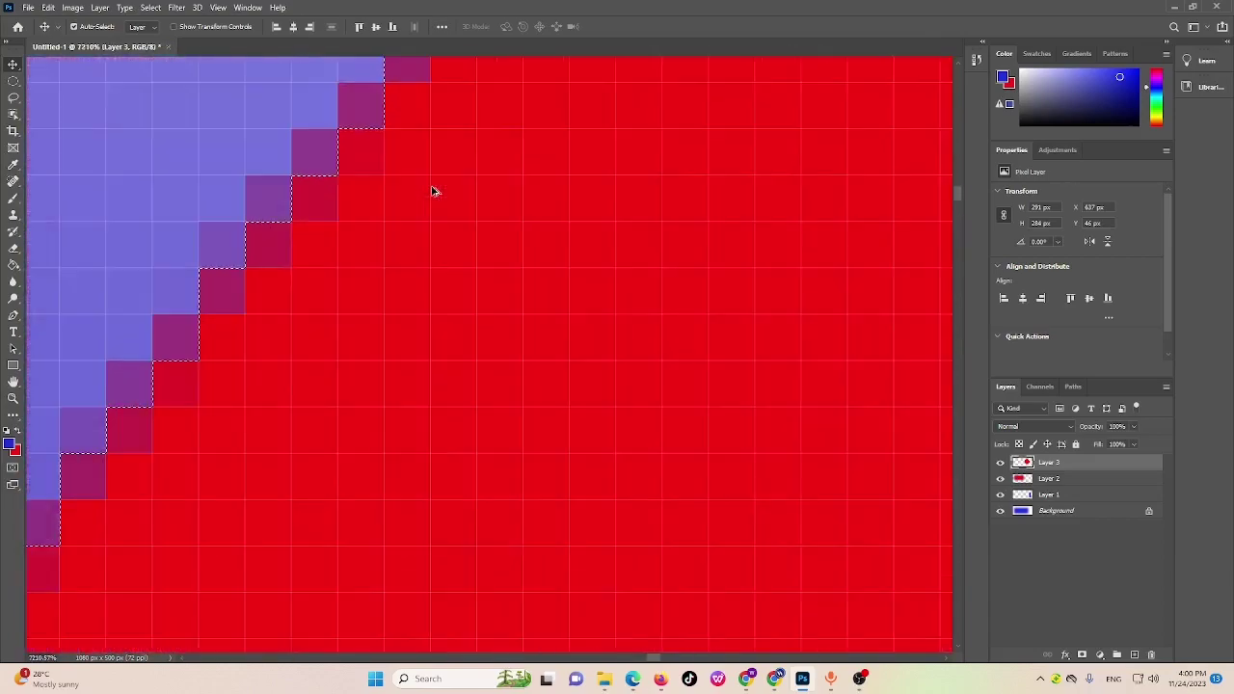
scroll(434, 193, up, 1)
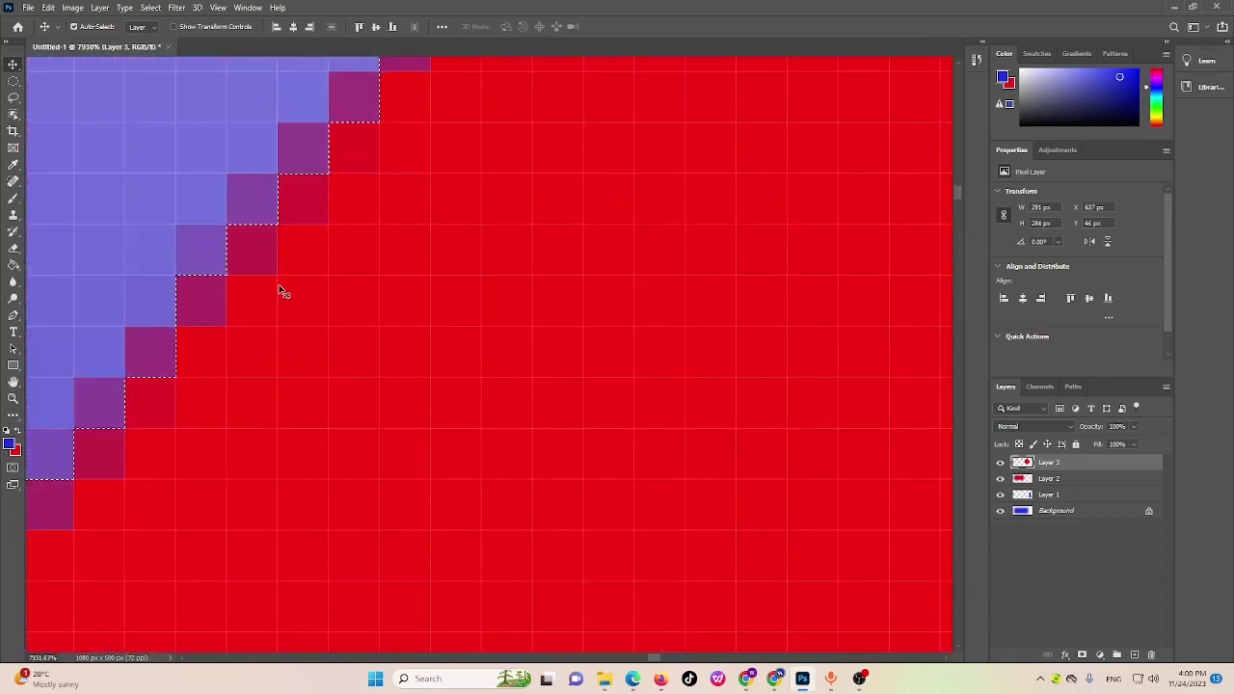
scroll(282, 291, down, 10)
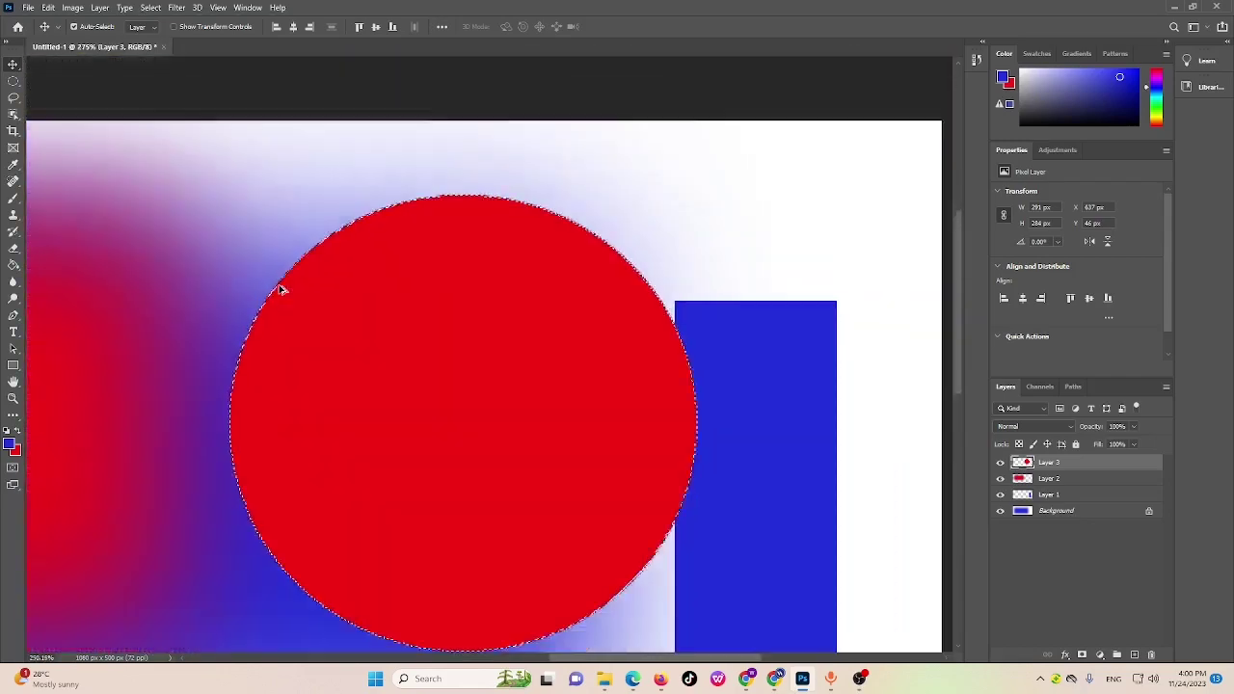
scroll(279, 289, down, 2)
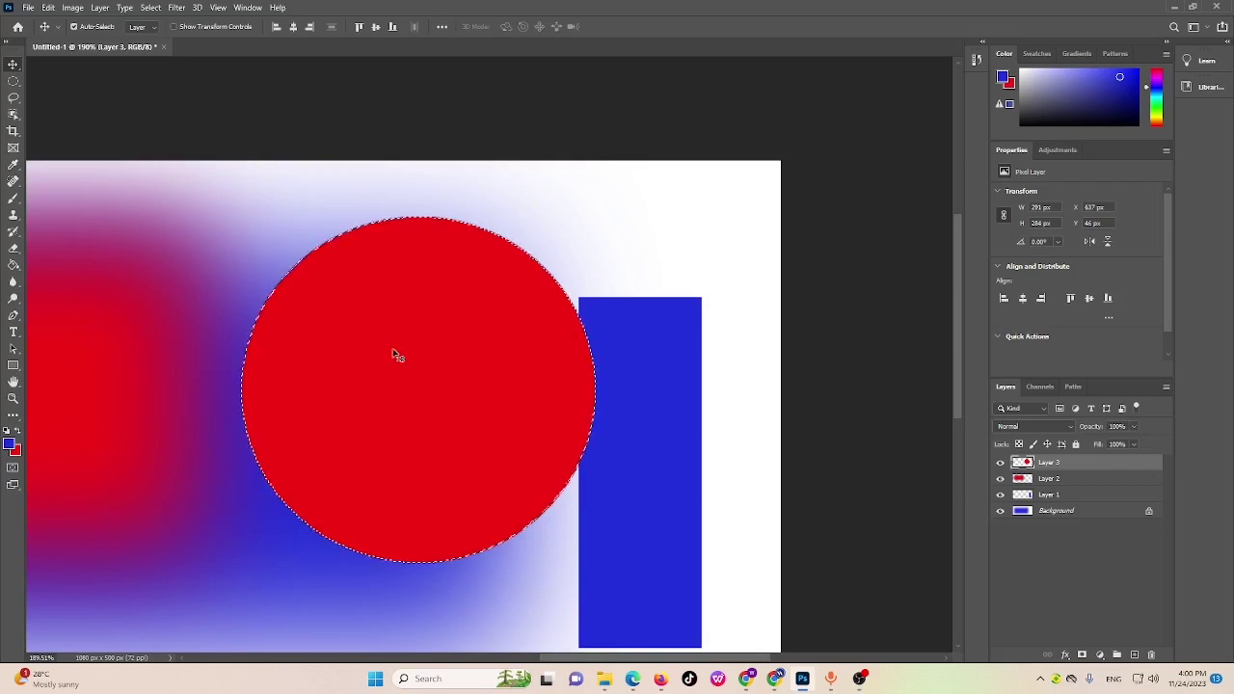
mouse_move(400, 322)
mouse_down()
mouse_move(478, 311)
mouse_move(400, 320)
mouse_up()
scroll(764, 383, down, 1)
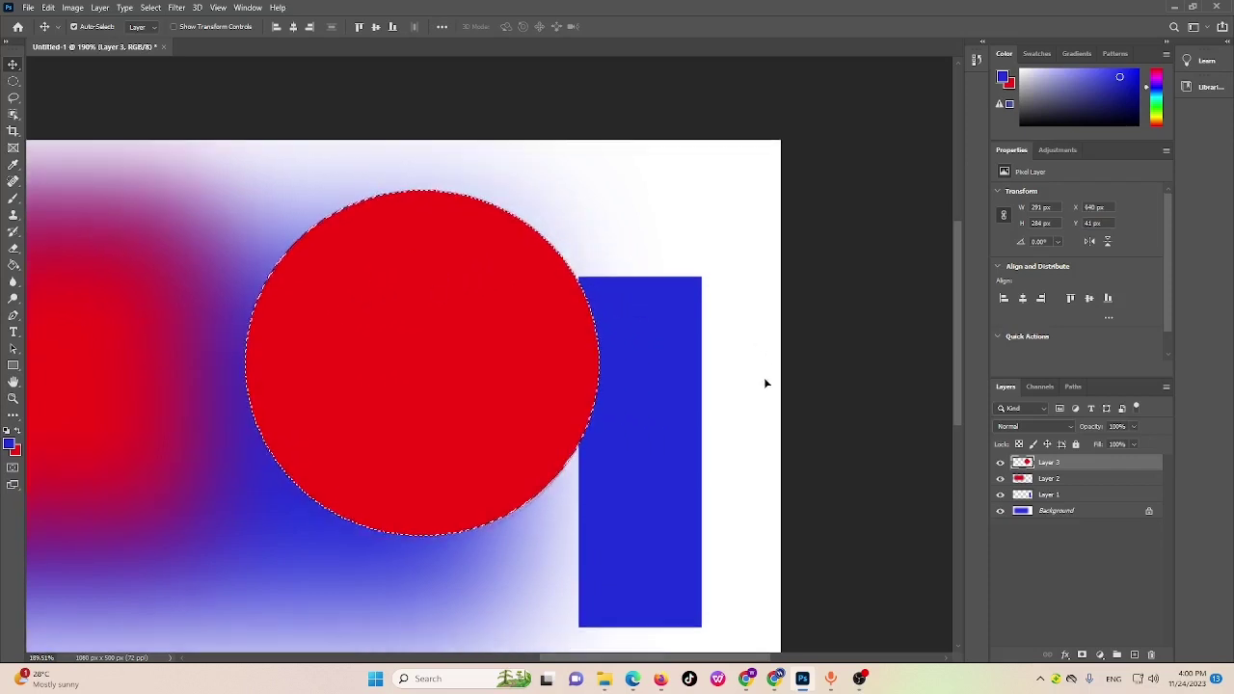
Delete Layer 1, Layer 2 and Layer 3, leaving only the Background
drag(1095, 495, 1150, 655)
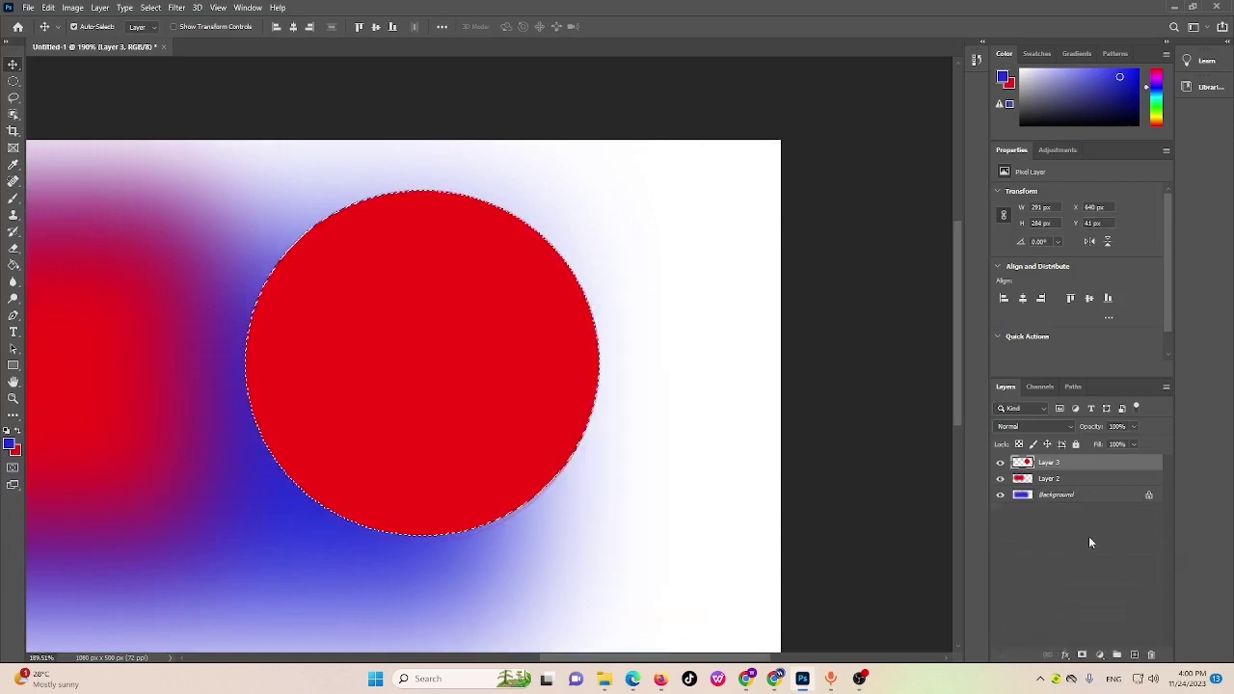
drag(1061, 479, 1150, 655)
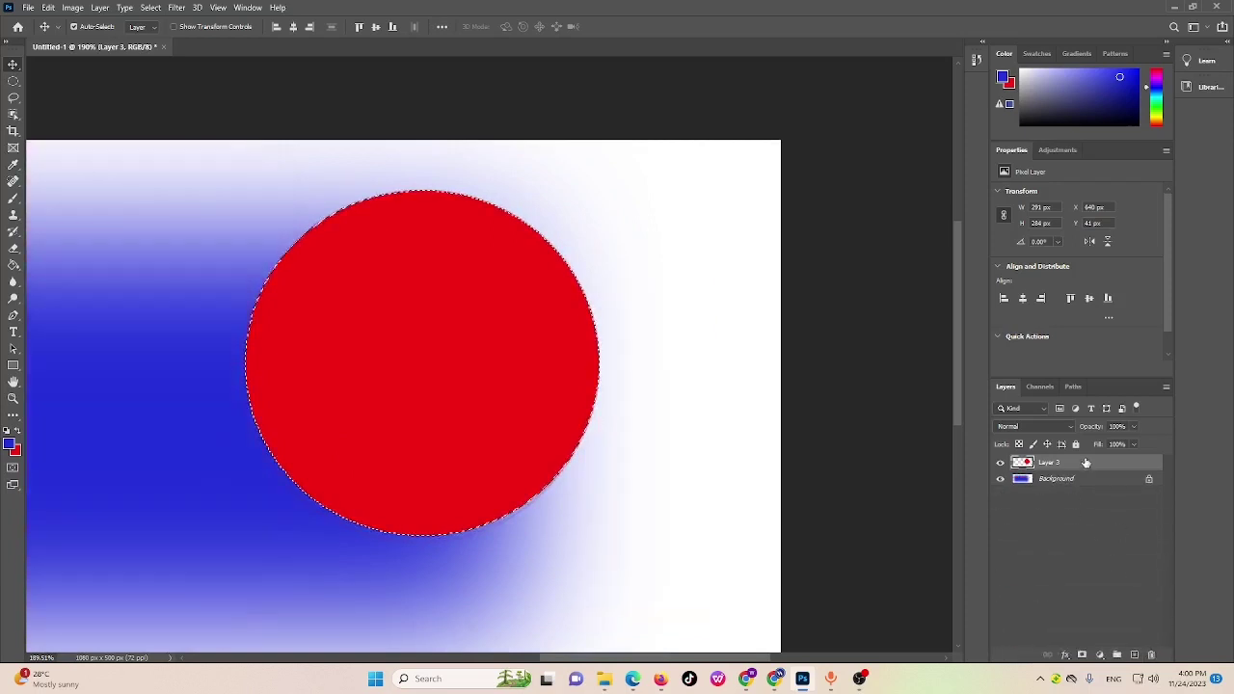
drag(1086, 463, 1155, 657)
drag(1109, 466, 1141, 515)
Create a new white 1080 × 500 px document and close Untitled-1 without saving
click(29, 8)
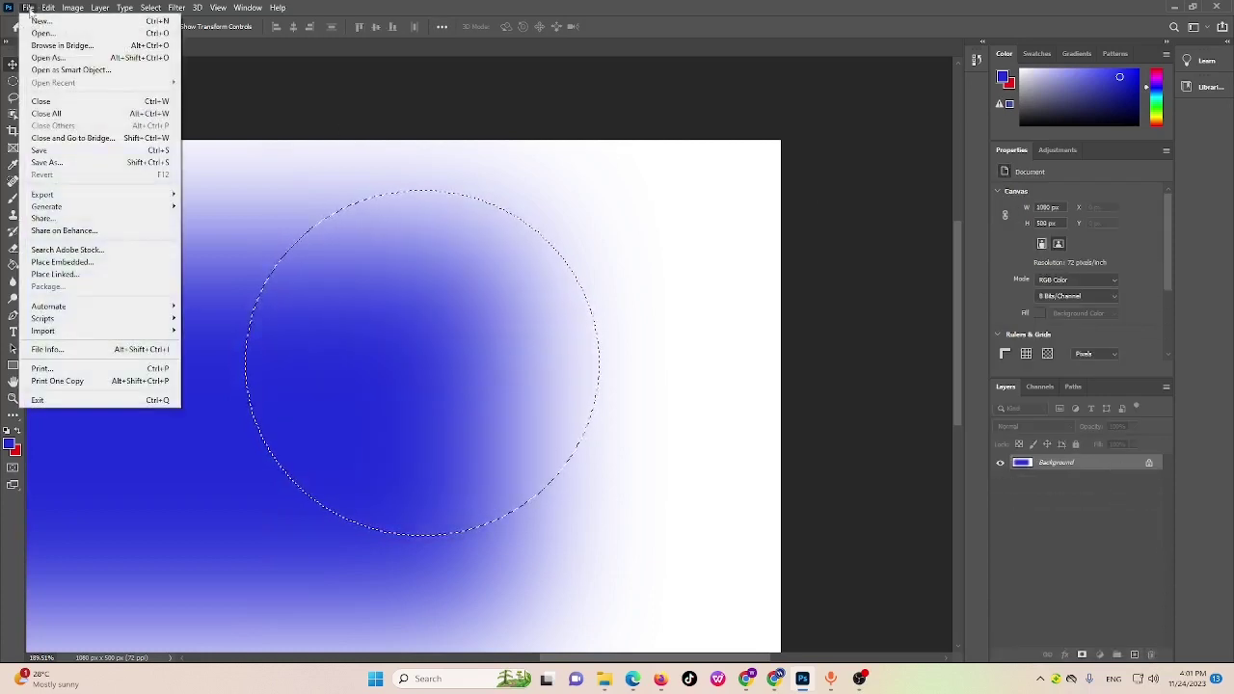
click(40, 21)
click(871, 526)
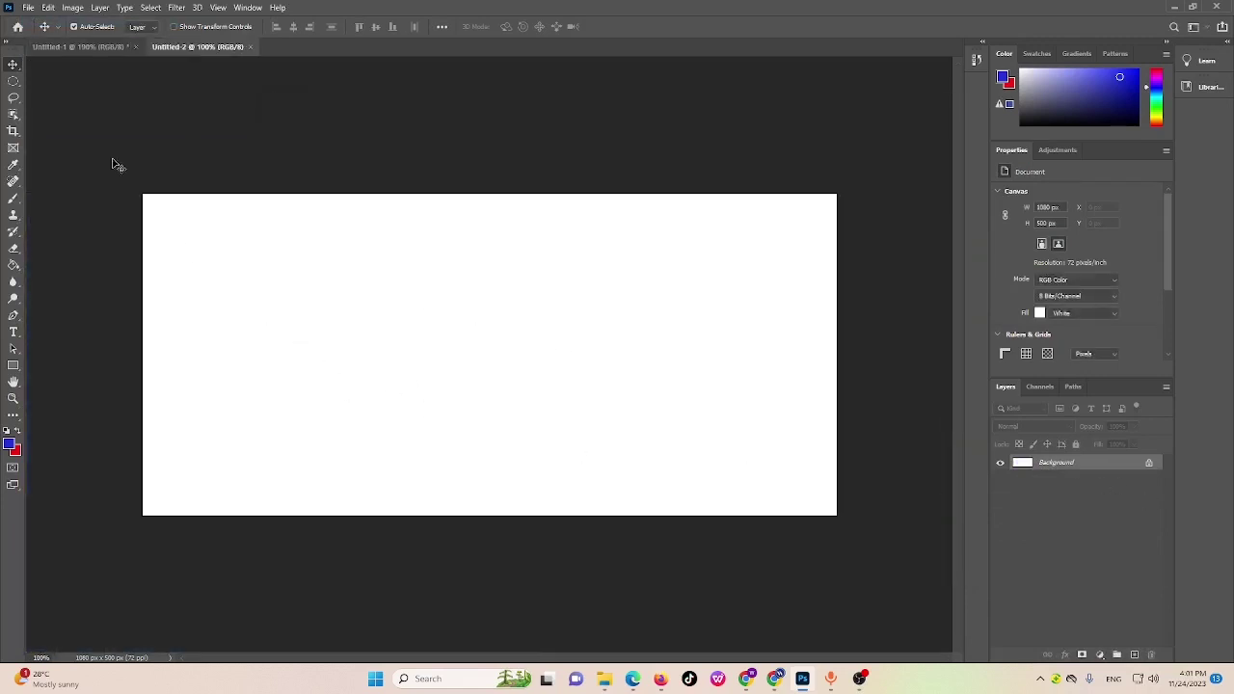
click(138, 47)
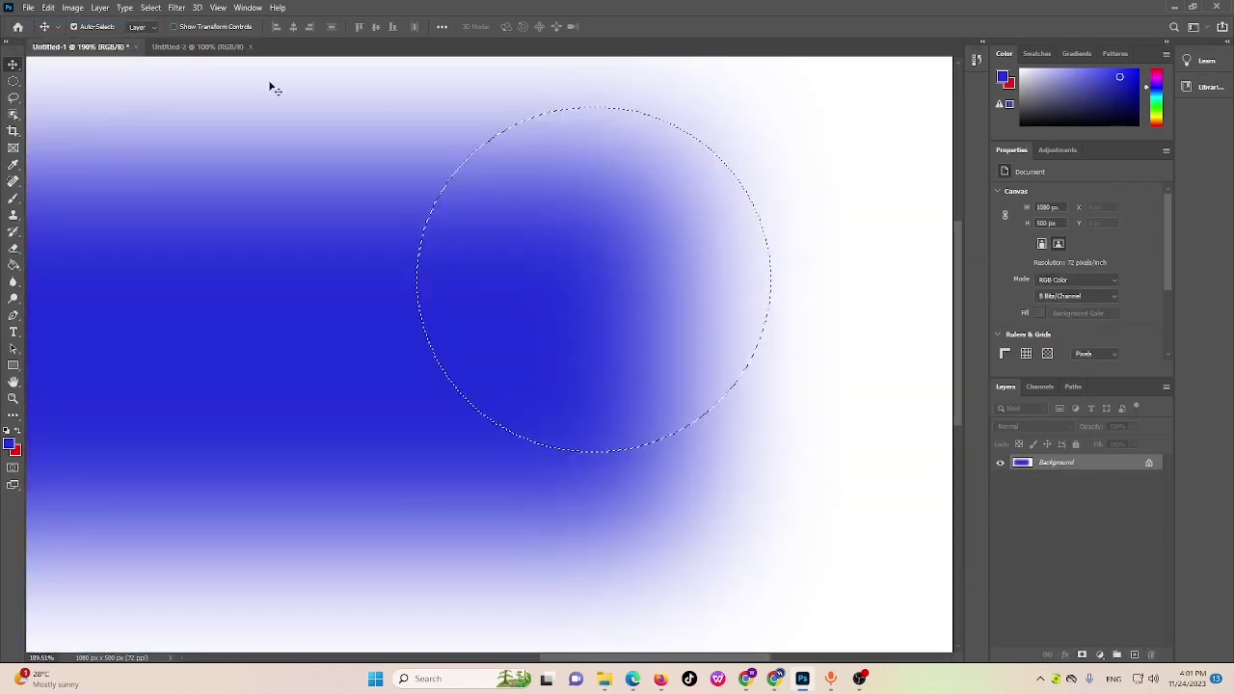
click(132, 47)
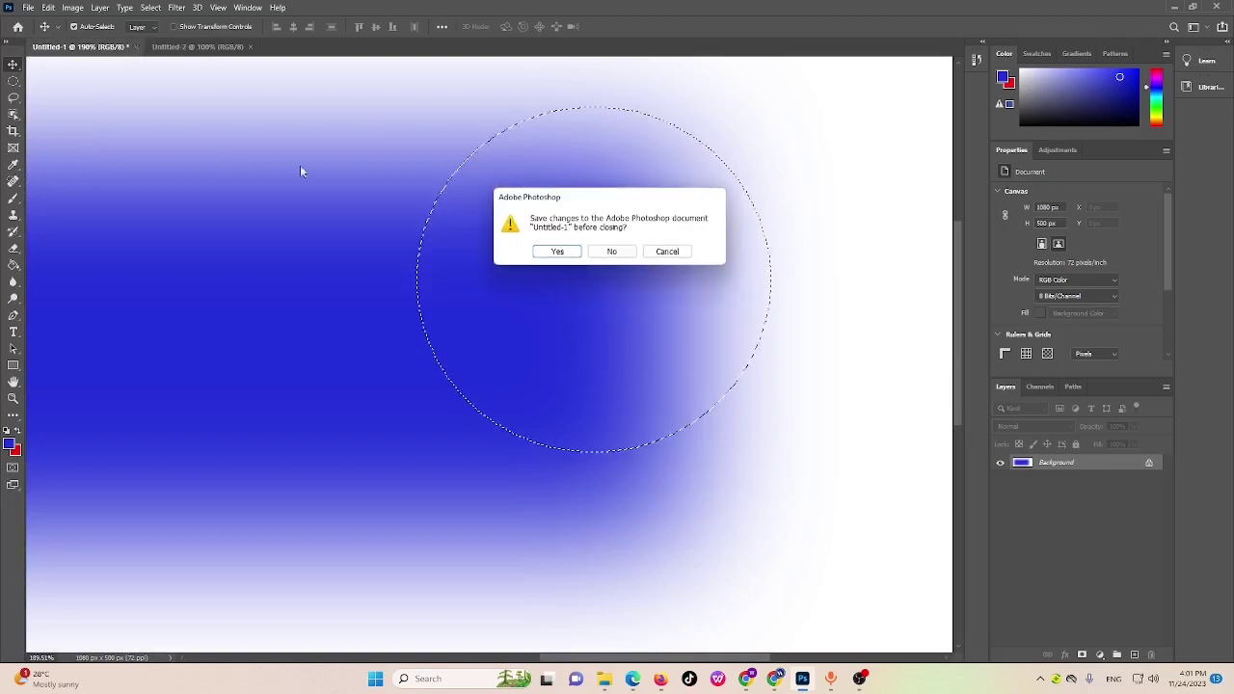
click(613, 250)
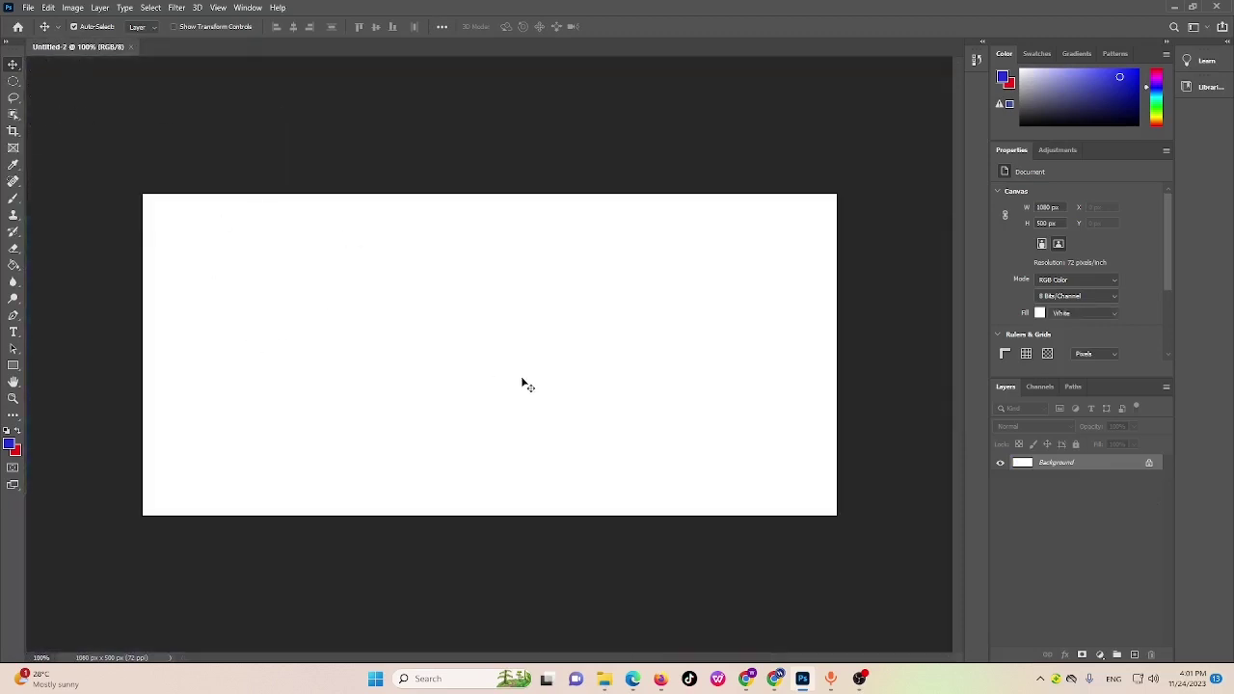
On a new layer, restore the default black and white colors and draw an elliptical selection about 271 × 290 px near the canvas center
click(1135, 656)
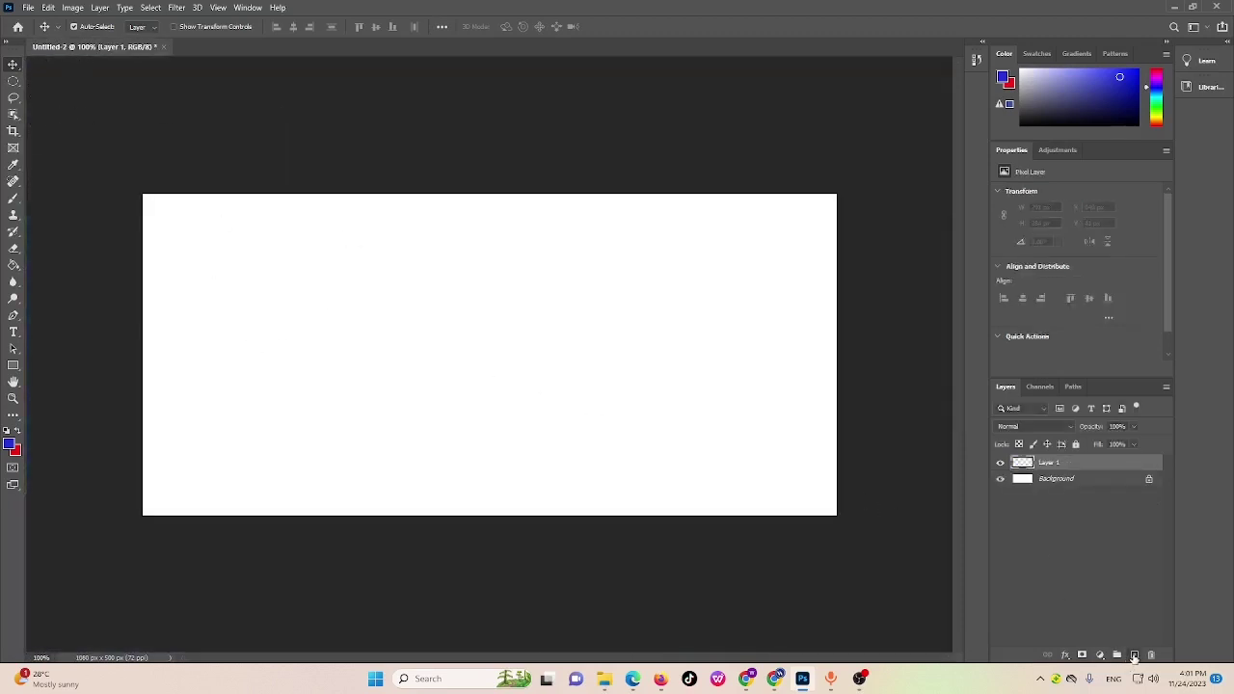
click(13, 82)
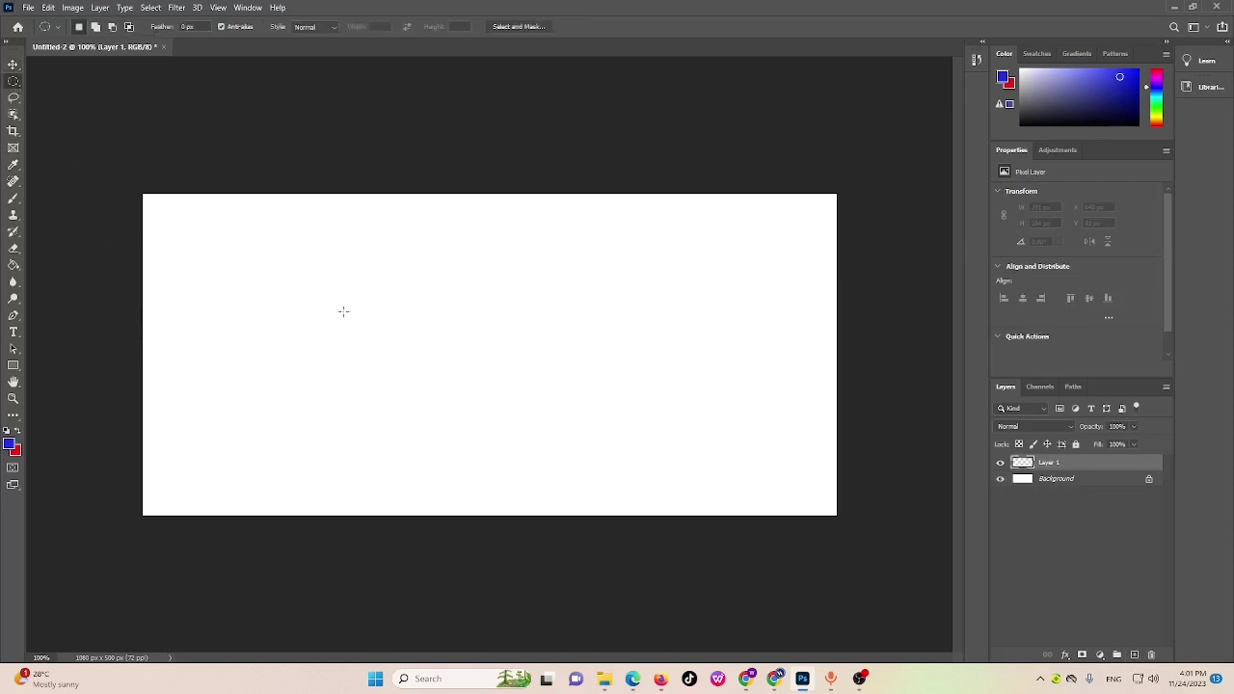
click(6, 431)
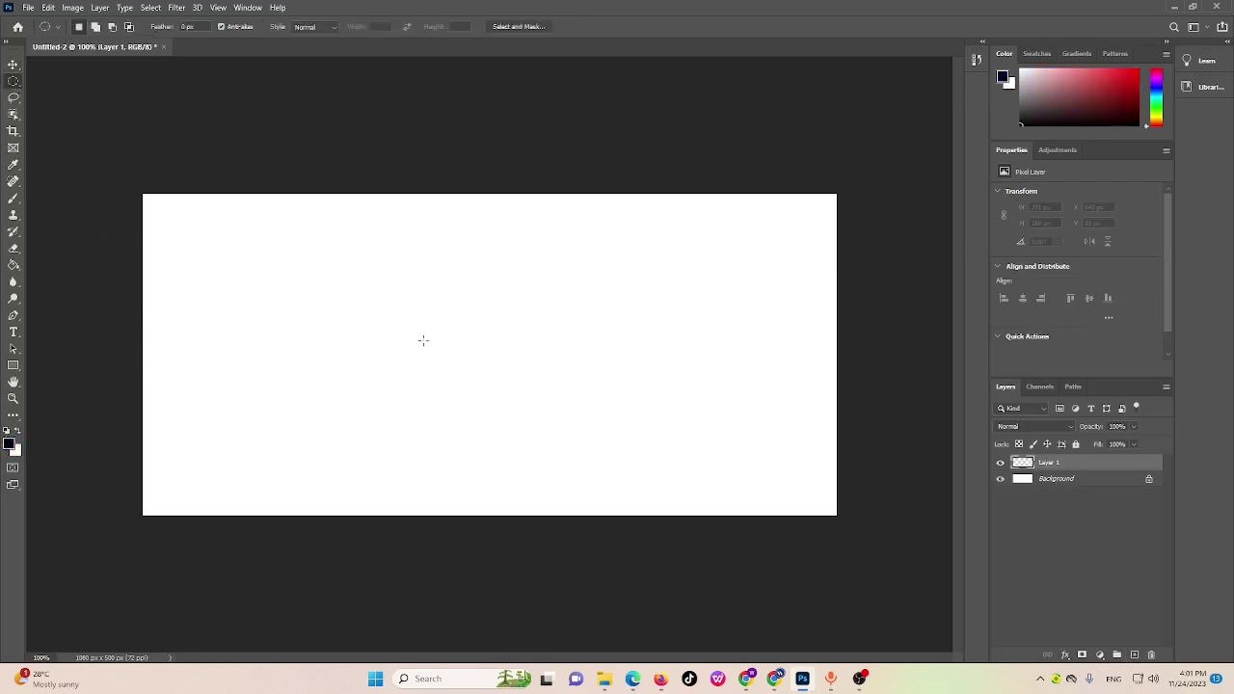
drag(356, 293, 528, 474)
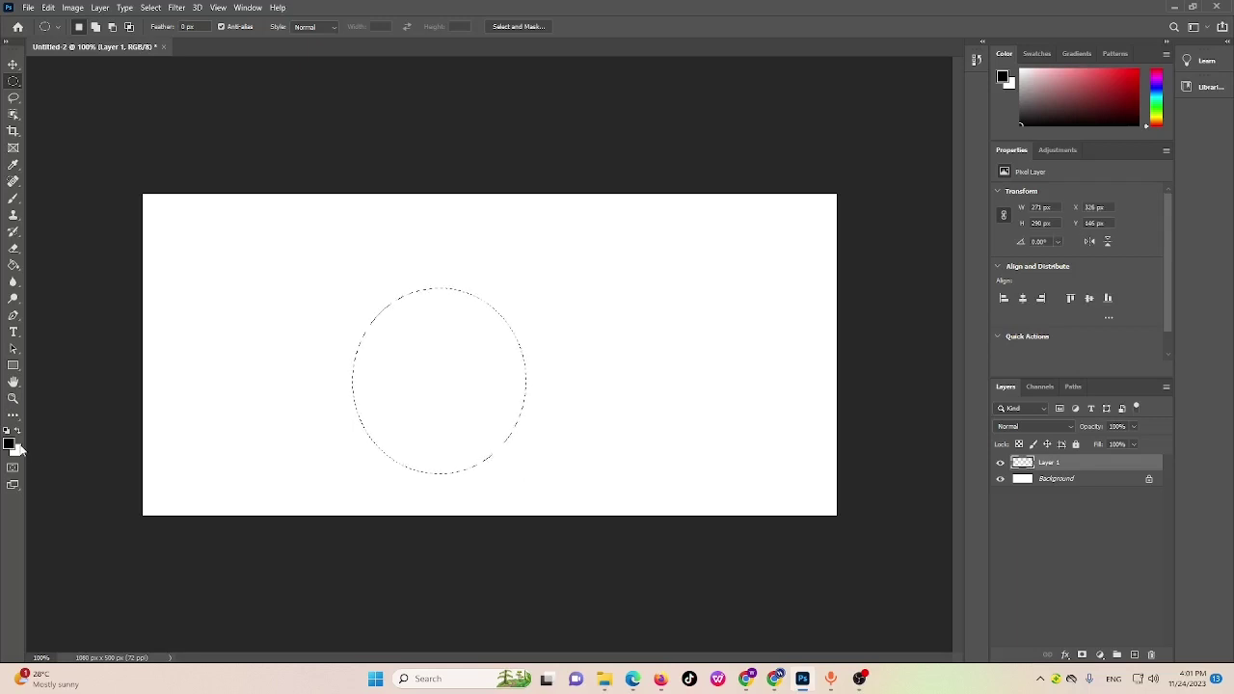
Fill the elliptical selection with black on Layer 1
key(alt+BackSpace)
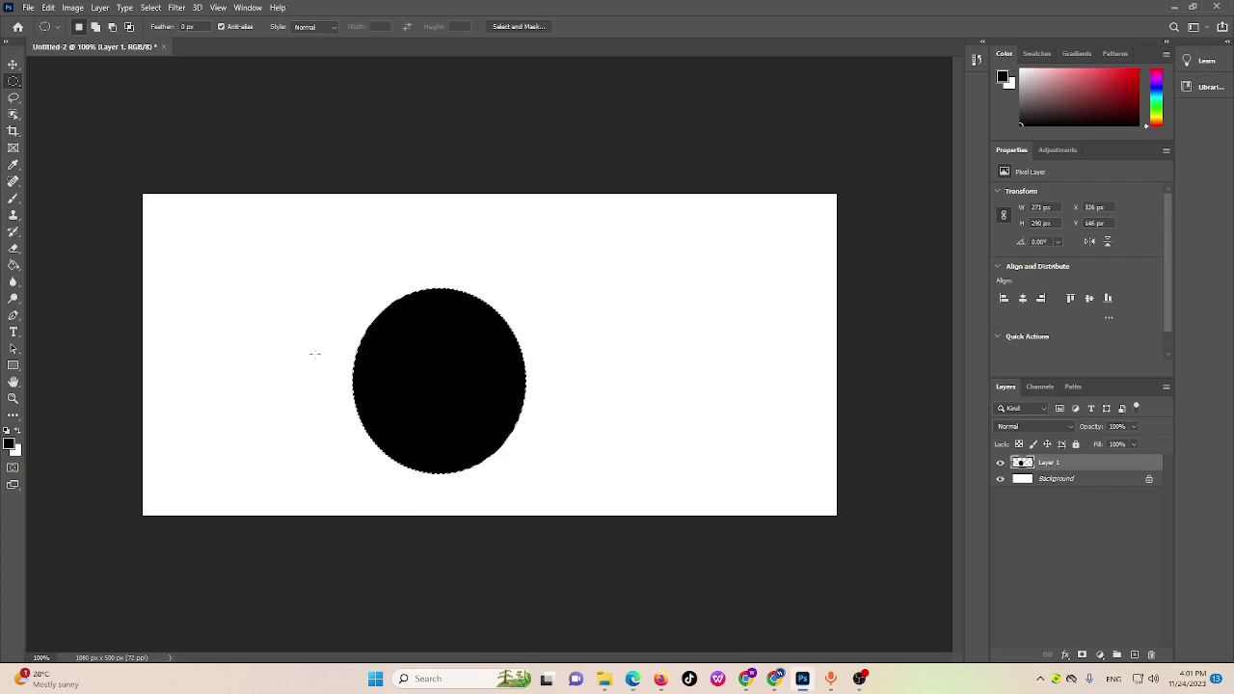
Examine the edge pixels of the black ellipse at high magnification, then return to a view of the whole shape
scroll(312, 353, up, 3)
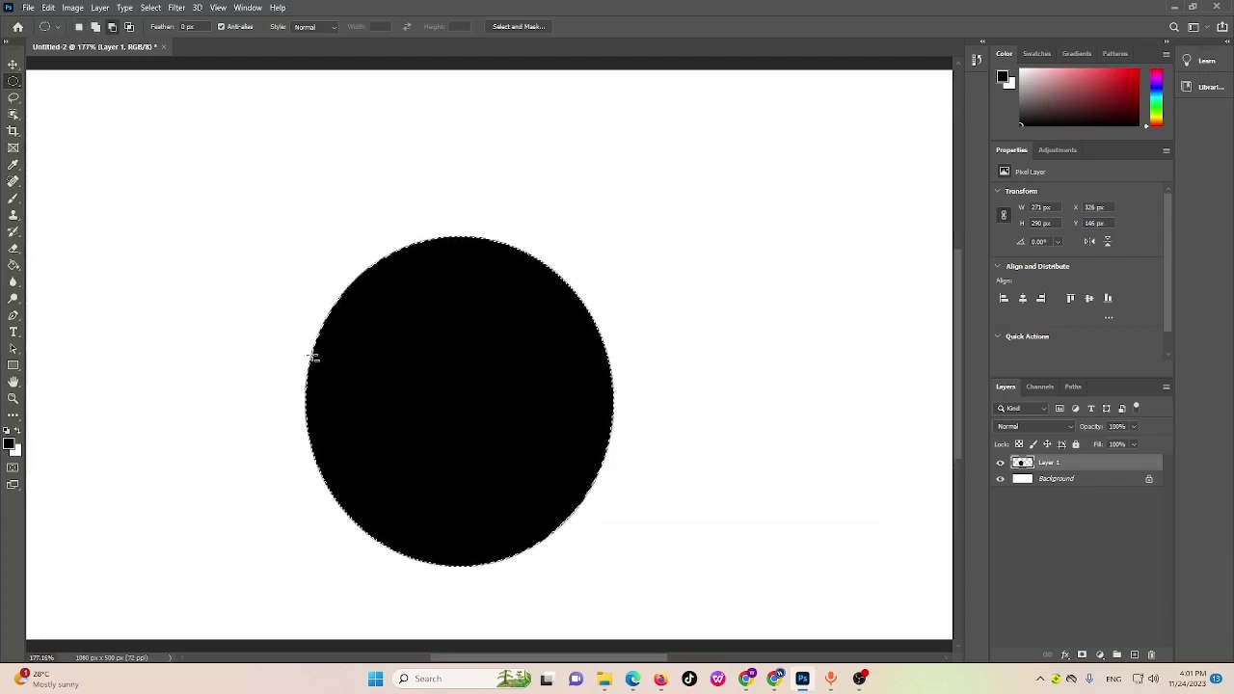
scroll(329, 373, up, 4)
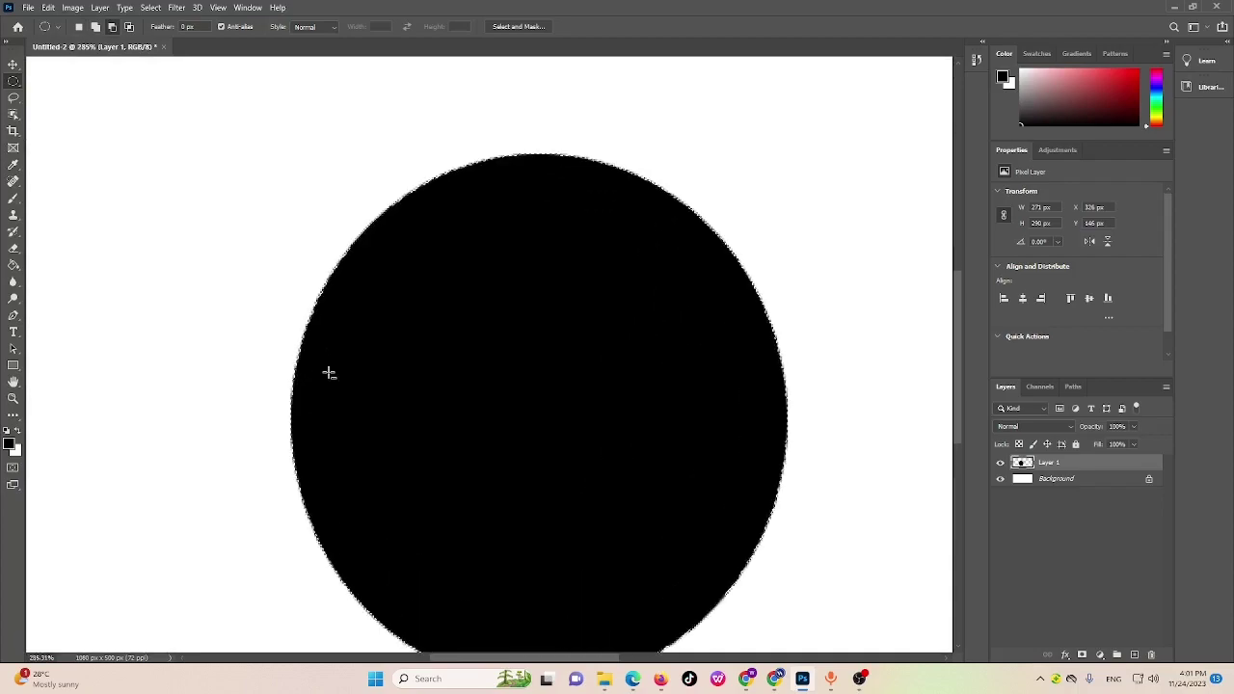
scroll(329, 374, up, 2)
scroll(329, 374, up, 2)
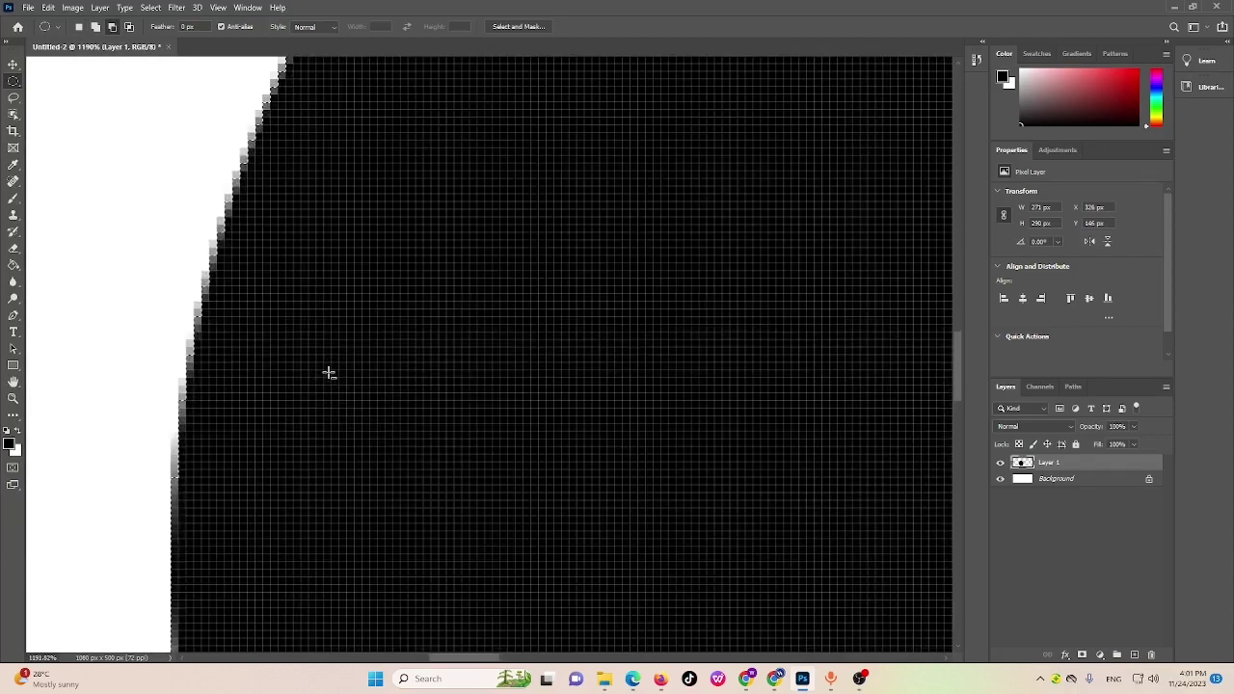
scroll(249, 264, up, 2)
scroll(249, 263, up, 2)
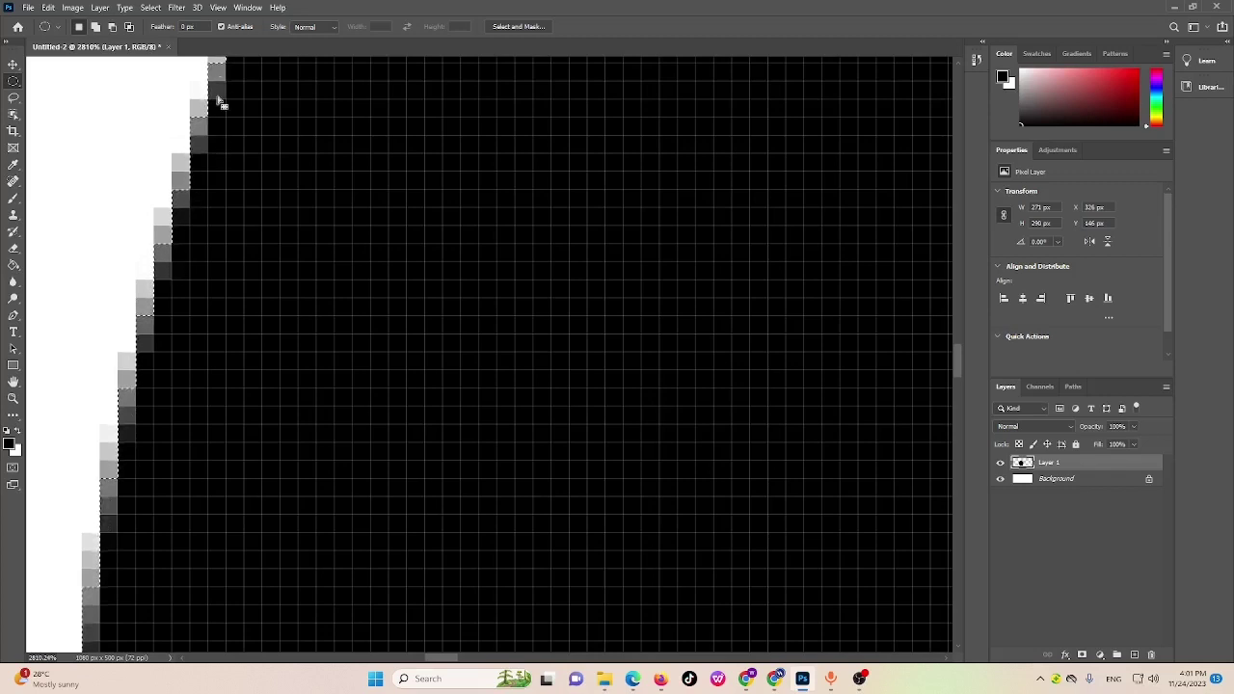
scroll(126, 288, up, 1)
scroll(135, 286, down, 5)
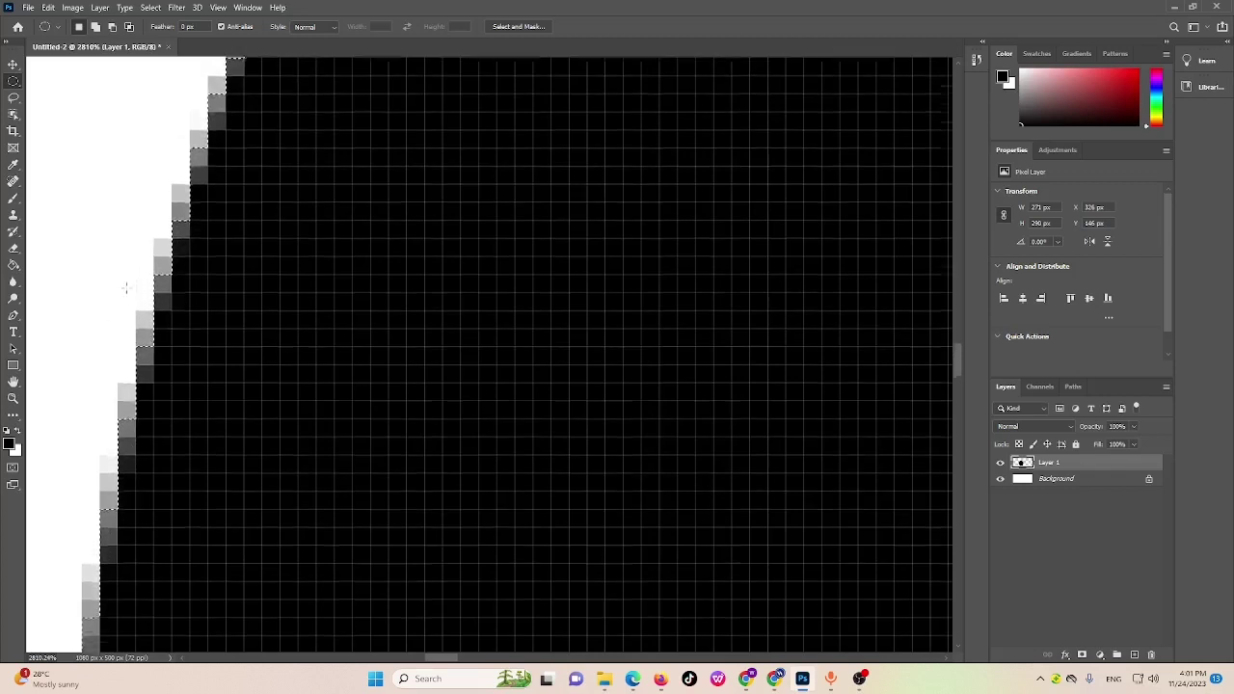
scroll(217, 331, down, 10)
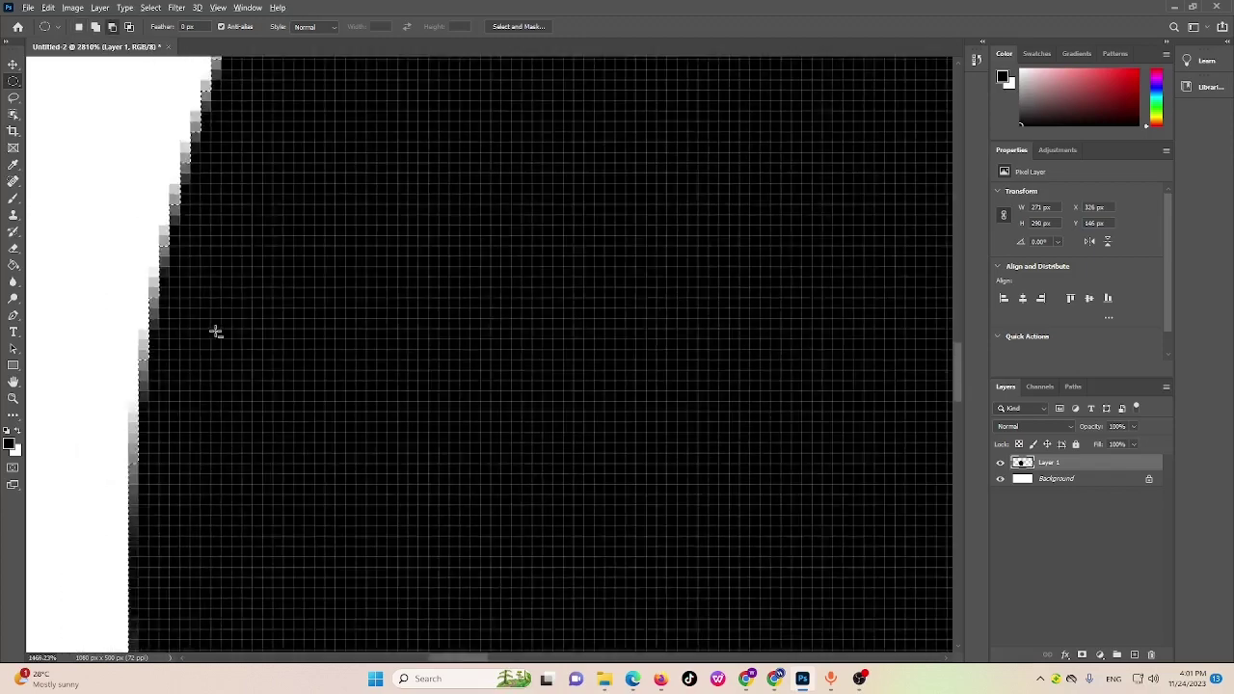
scroll(217, 331, down, 4)
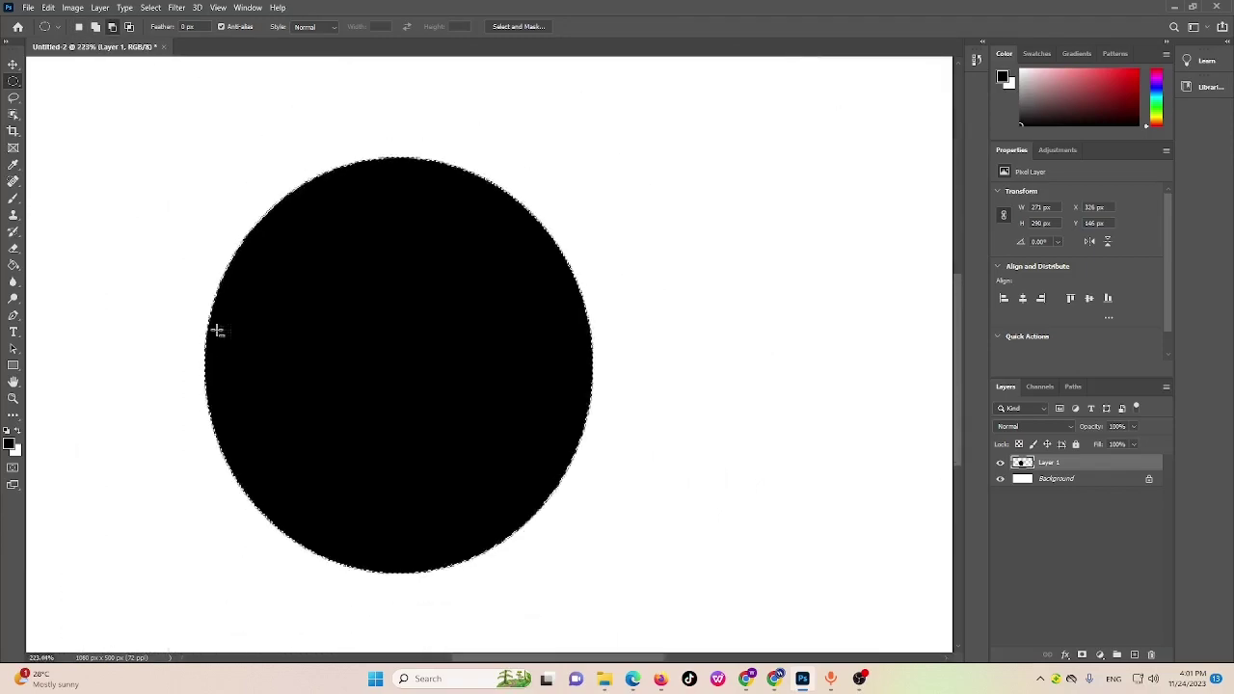
scroll(217, 331, down, 1)
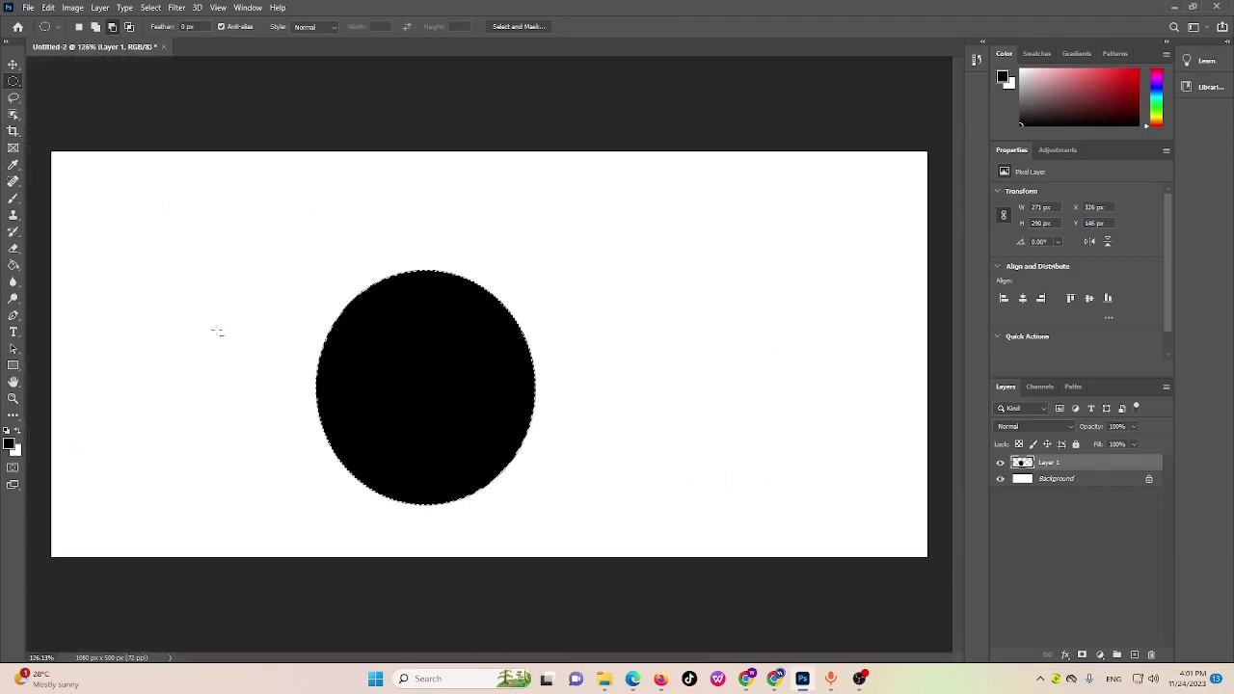
scroll(217, 331, up, 6)
scroll(217, 331, down, 3)
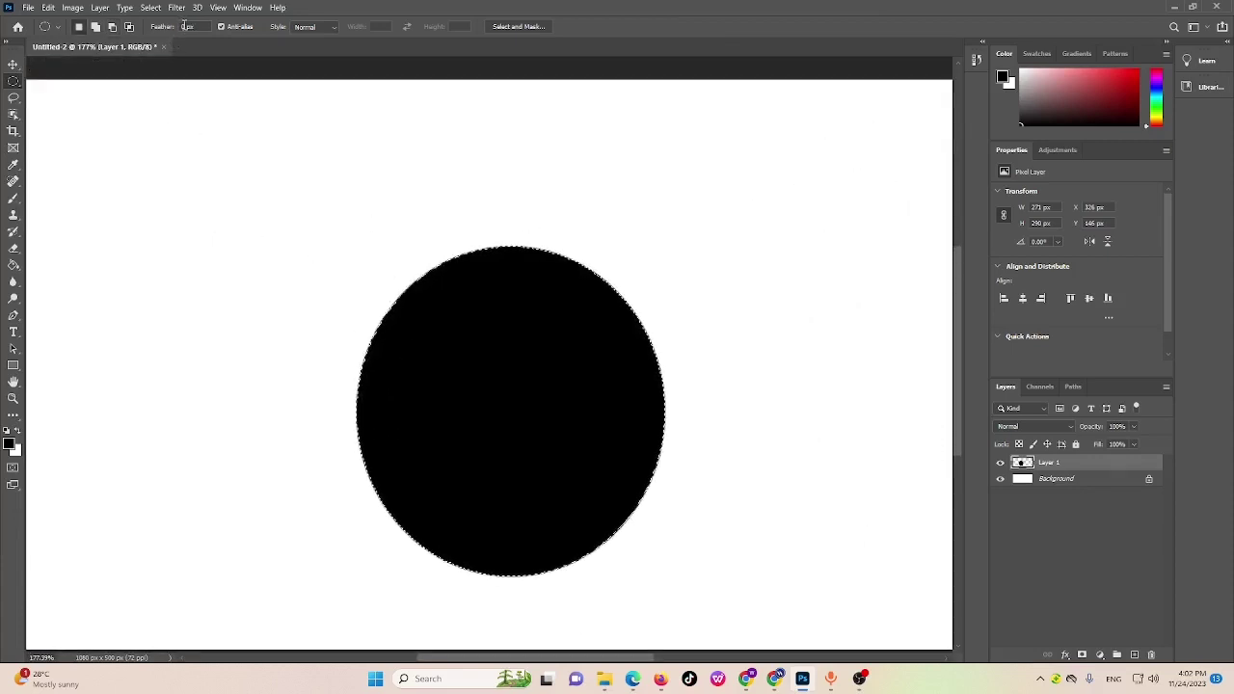
Set the feather to 50 px, draw an elliptical selection above and left of the black ellipse, and fill it with black
click(177, 27)
text(3)
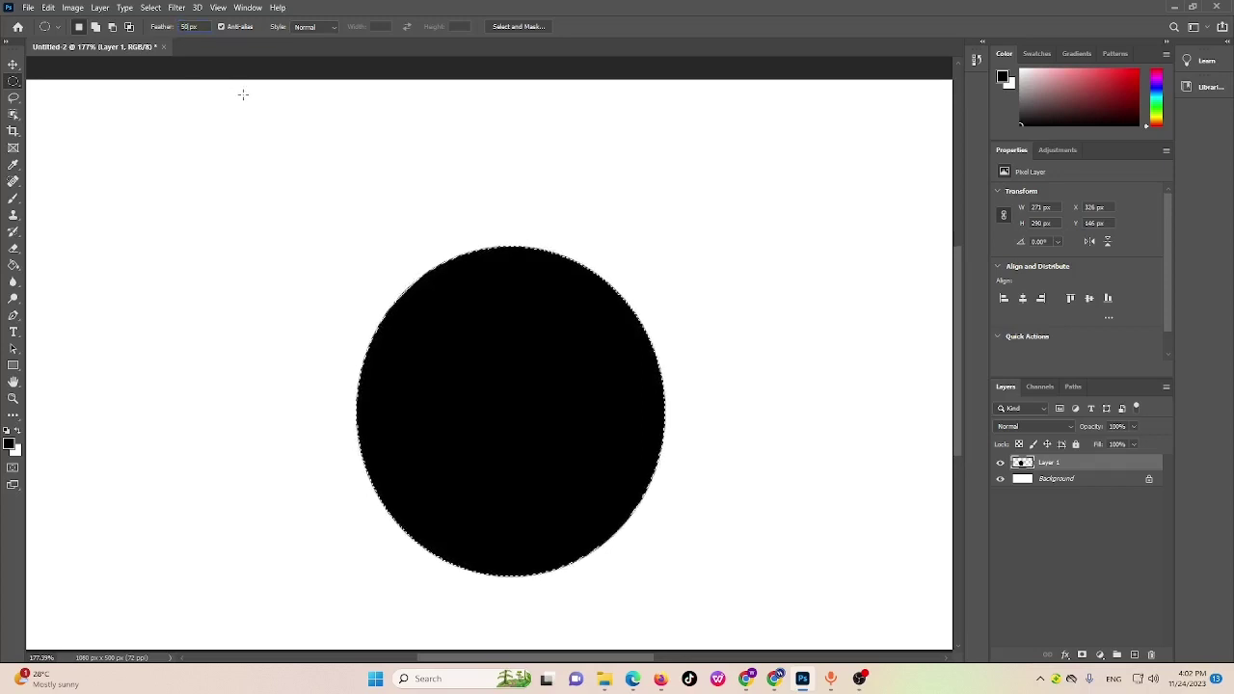
drag(148, 165, 339, 388)
click(339, 388)
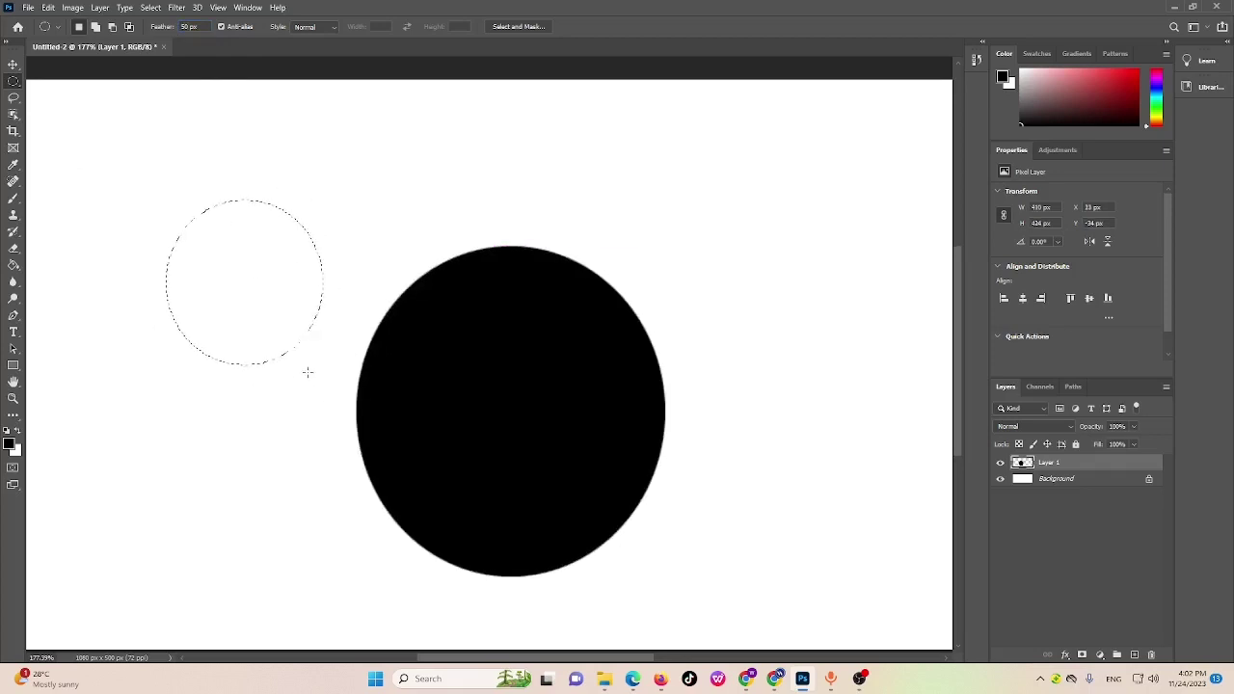
key(alt+BackSpace)
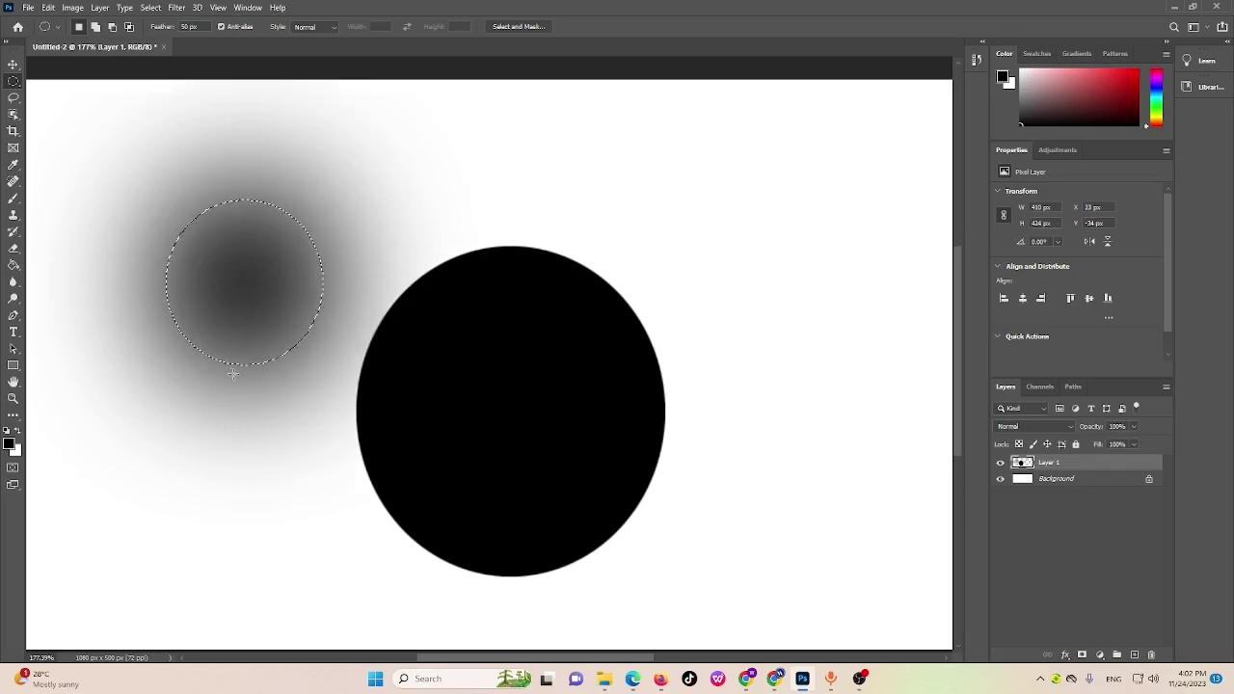
Examine the soft gradient of the feathered fill and the edge pixels of the black ellipse at high magnification
scroll(270, 330, up, 3)
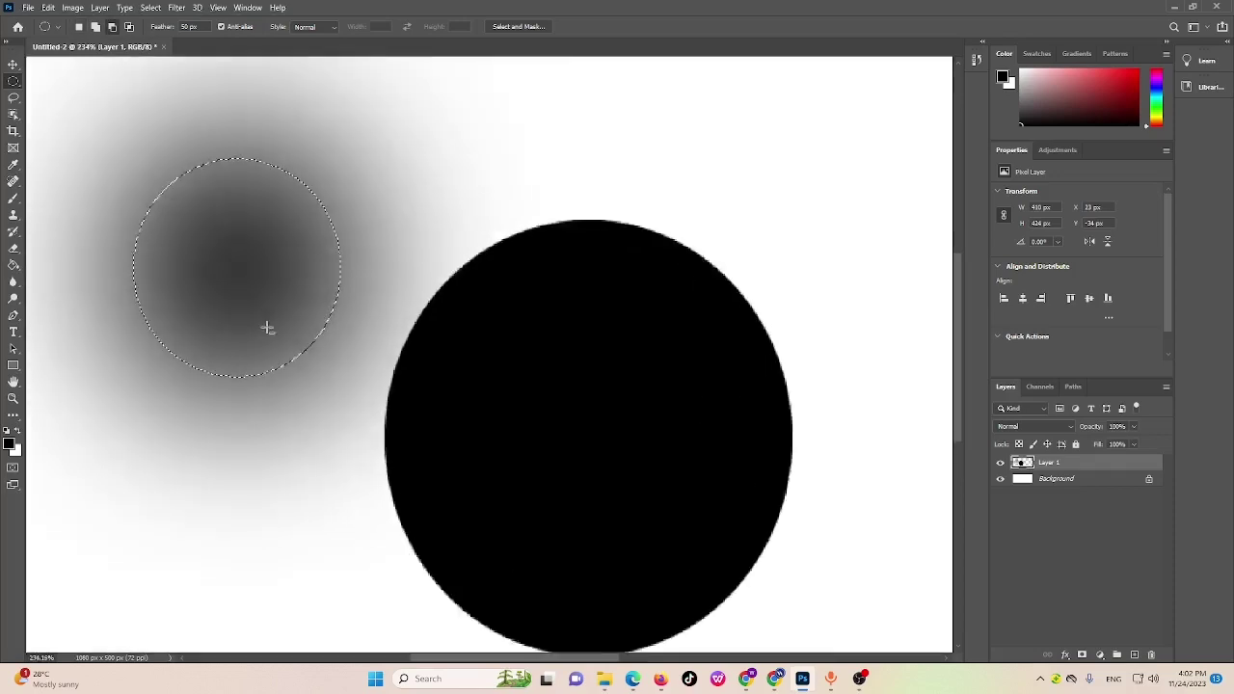
scroll(267, 329, up, 5)
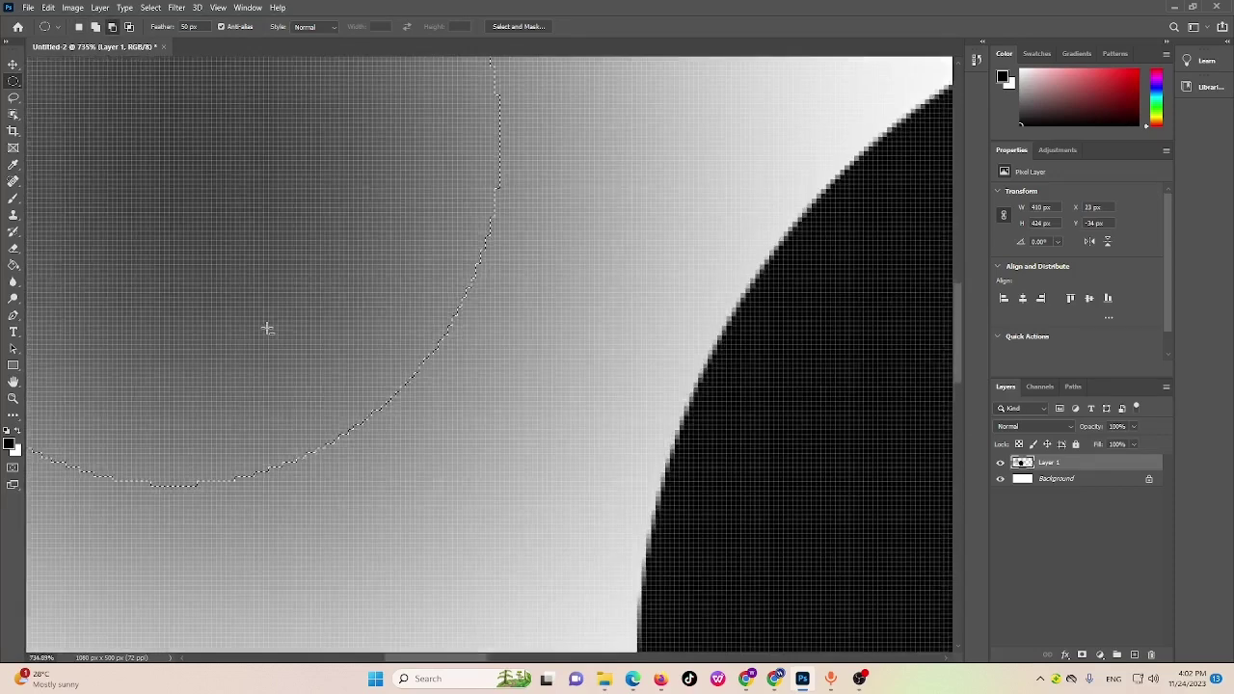
scroll(267, 329, up, 3)
scroll(378, 281, down, 1)
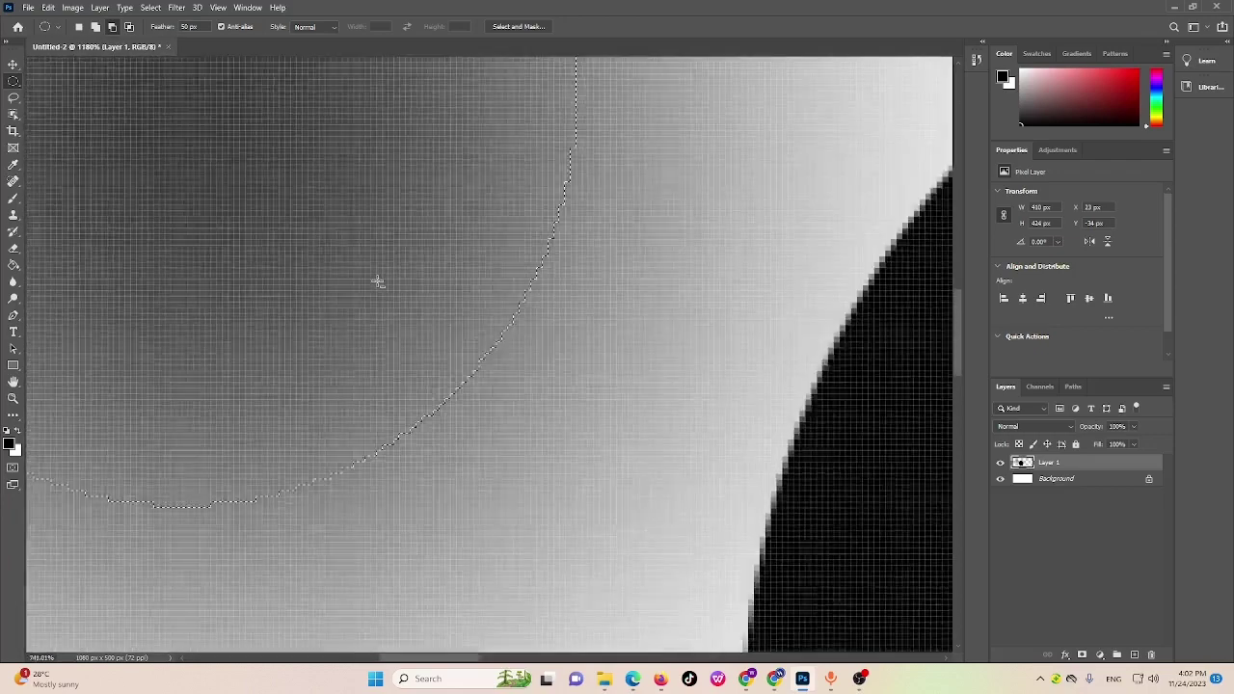
scroll(377, 282, down, 6)
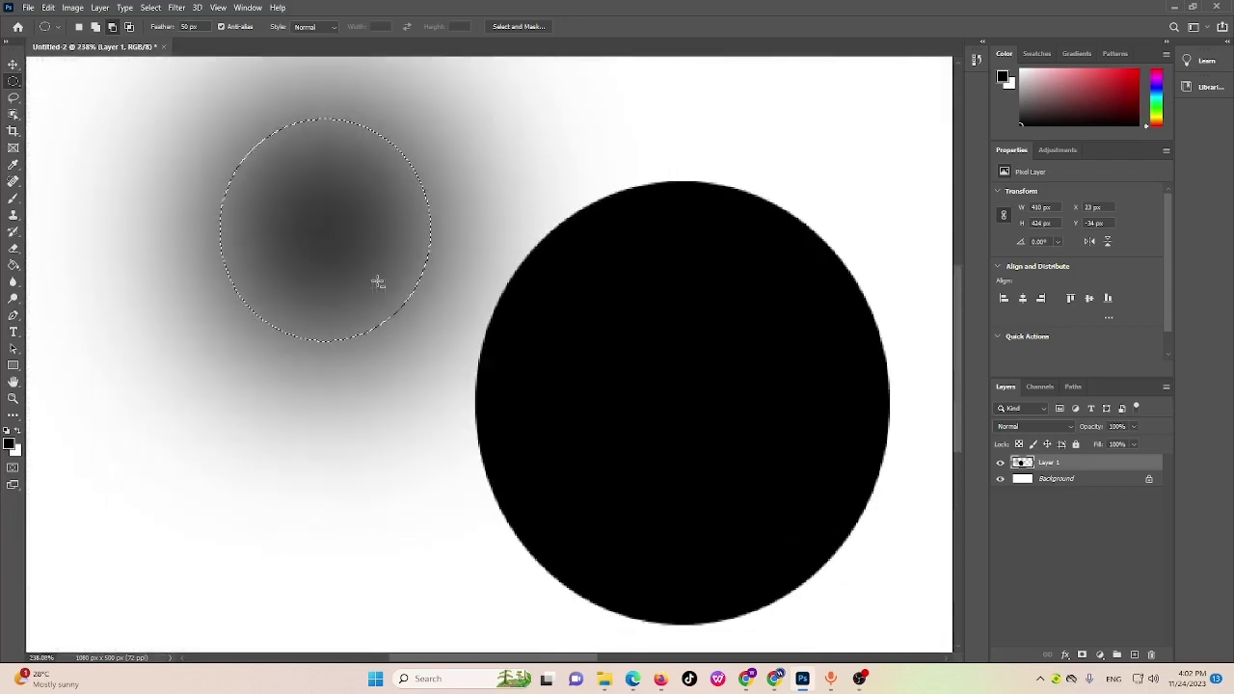
scroll(347, 278, down, 1)
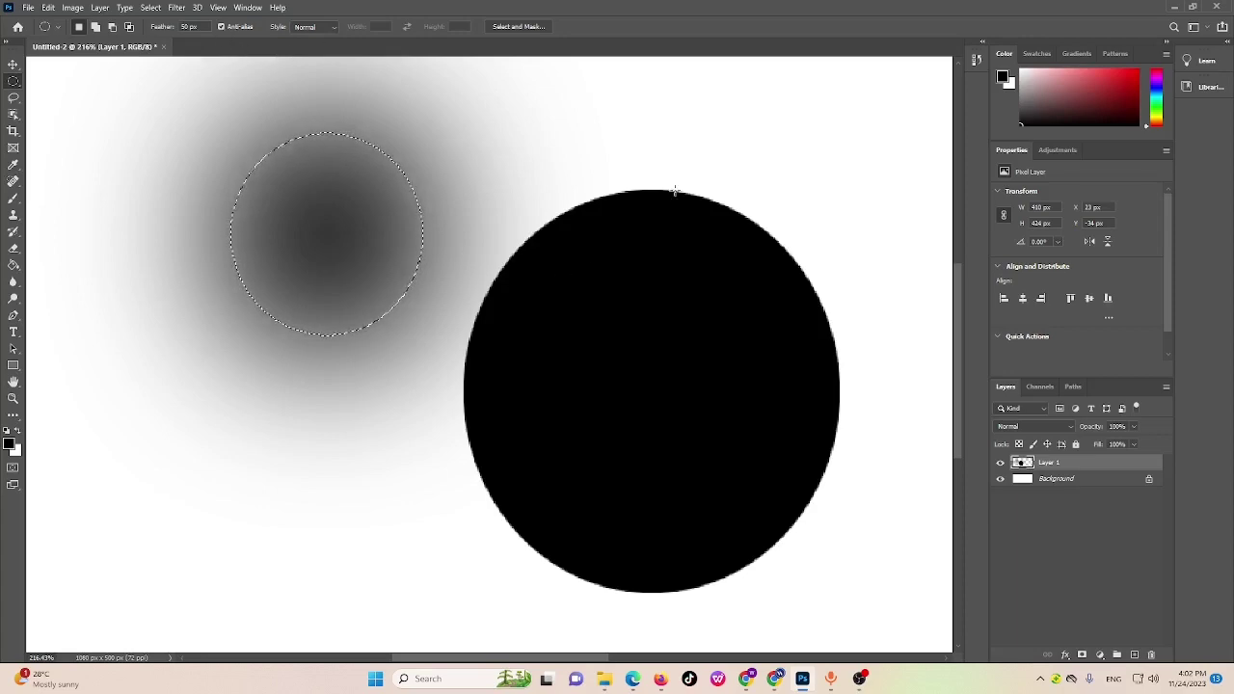
scroll(515, 421, up, 3)
scroll(515, 422, up, 6)
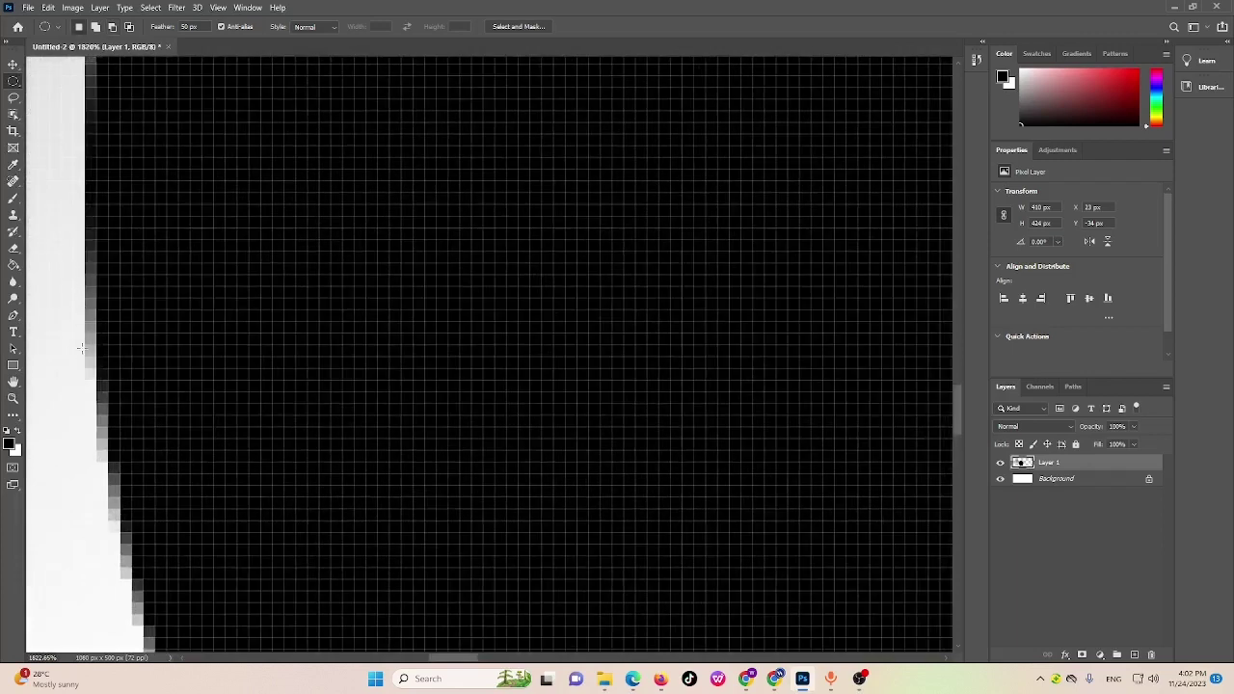
scroll(116, 454, down, 2)
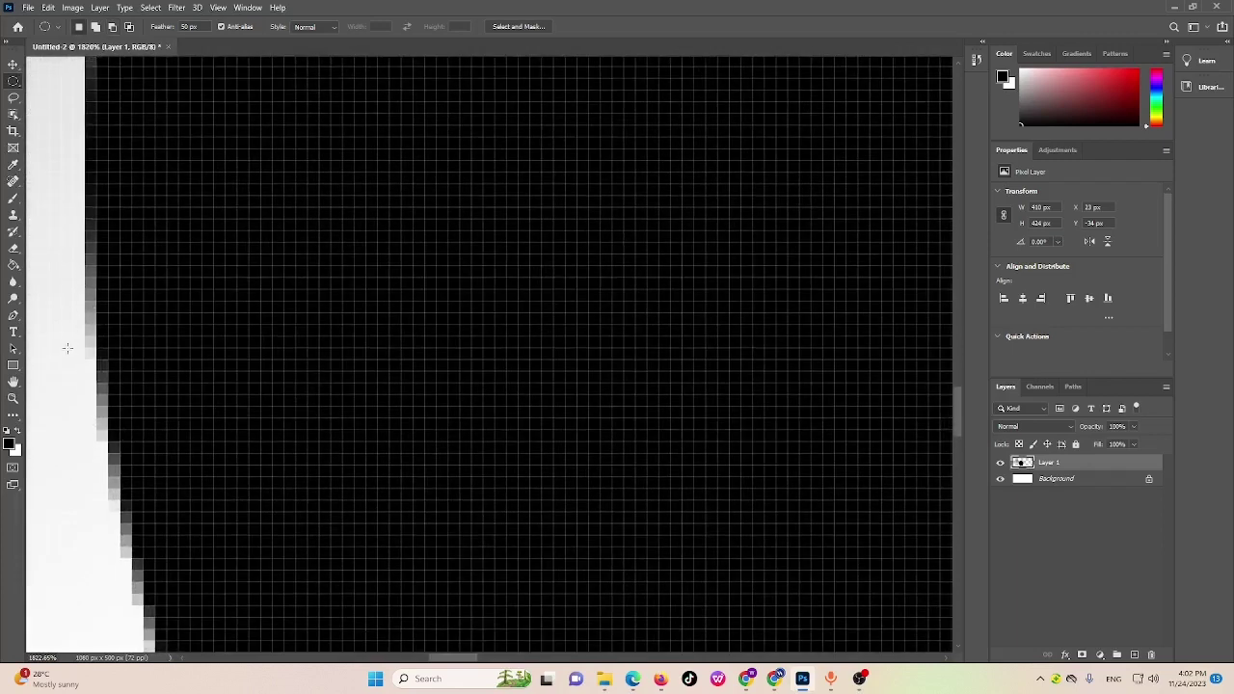
scroll(124, 489, down, 10)
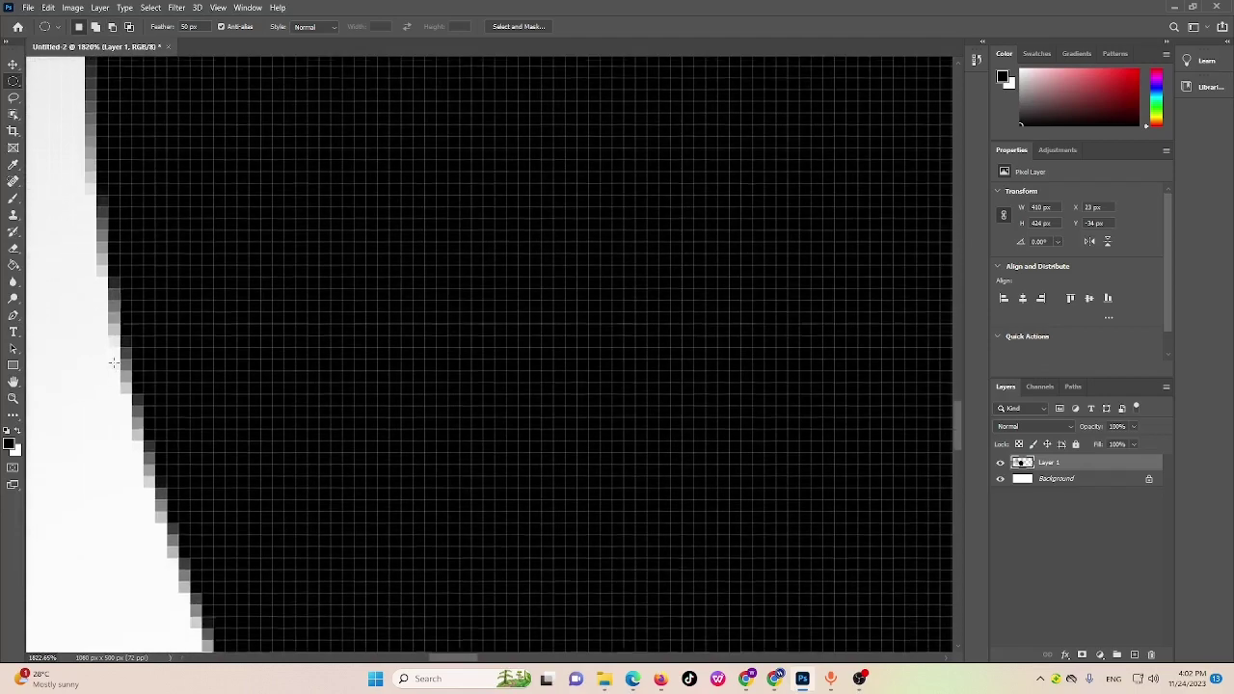
scroll(114, 275, down, 1)
scroll(112, 274, down, 2)
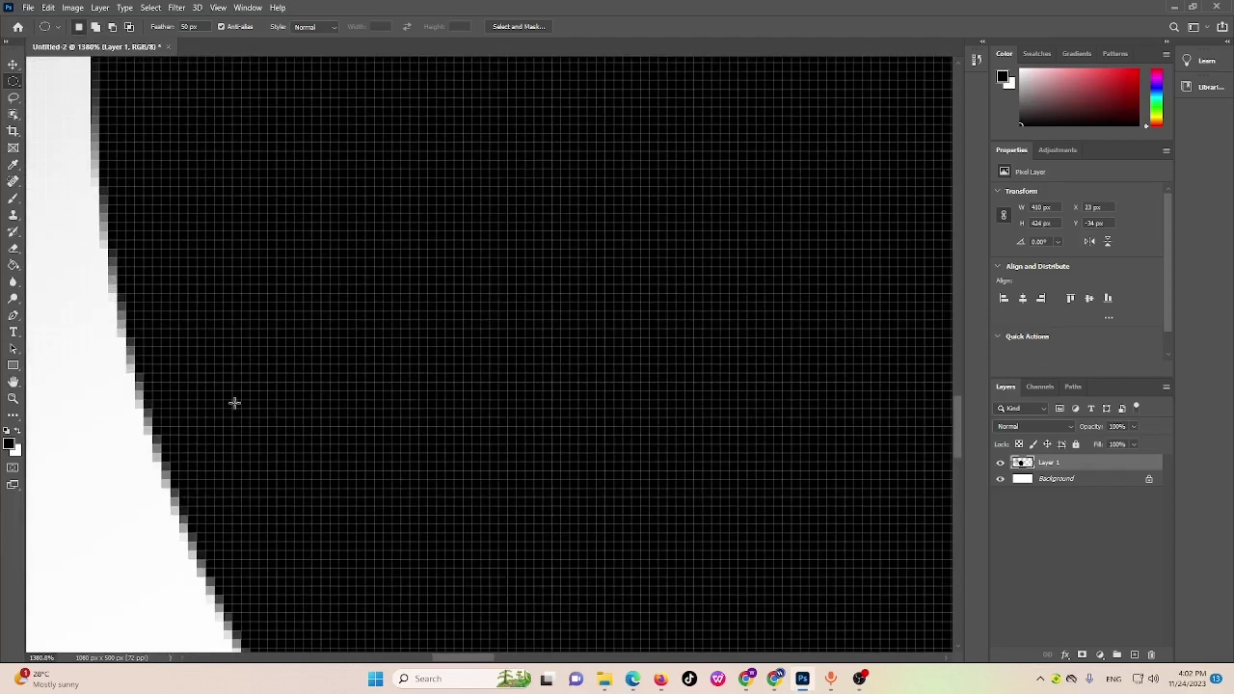
With anti-aliasing off and feather at 0 px, draw an elliptical selection about 232 × 237 px right of the black ellipse and fill it black
scroll(147, 401, down, 8)
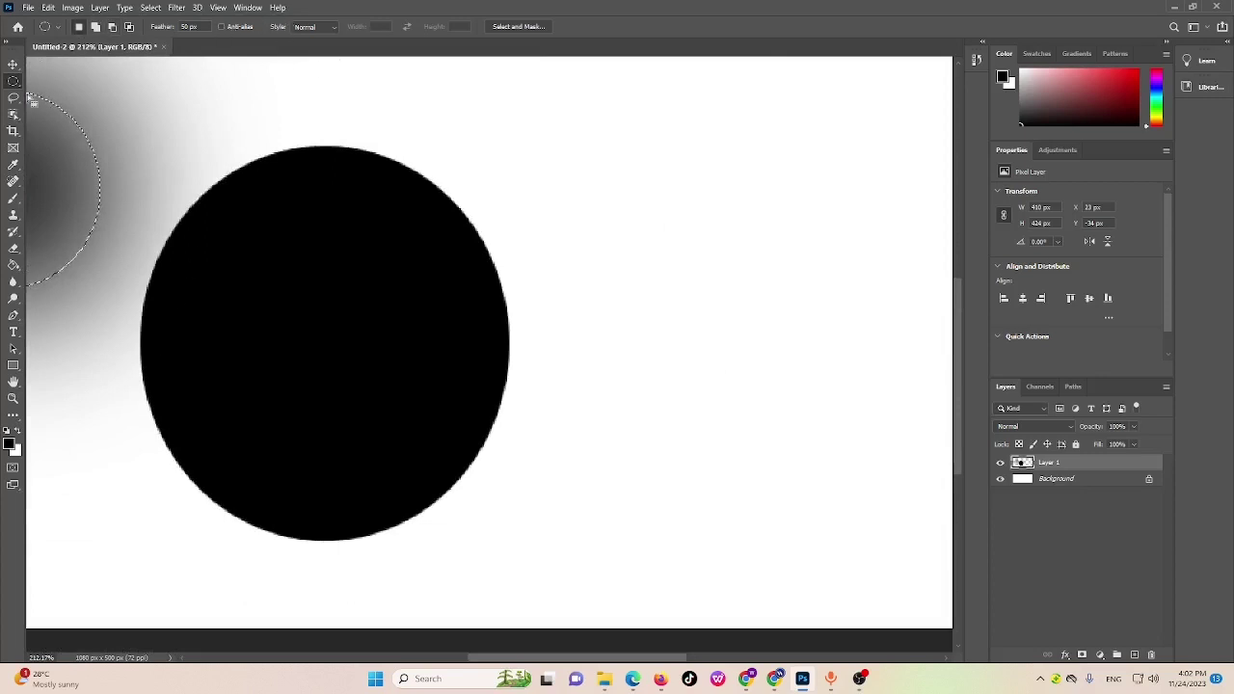
drag(586, 179, 849, 505)
text(0)
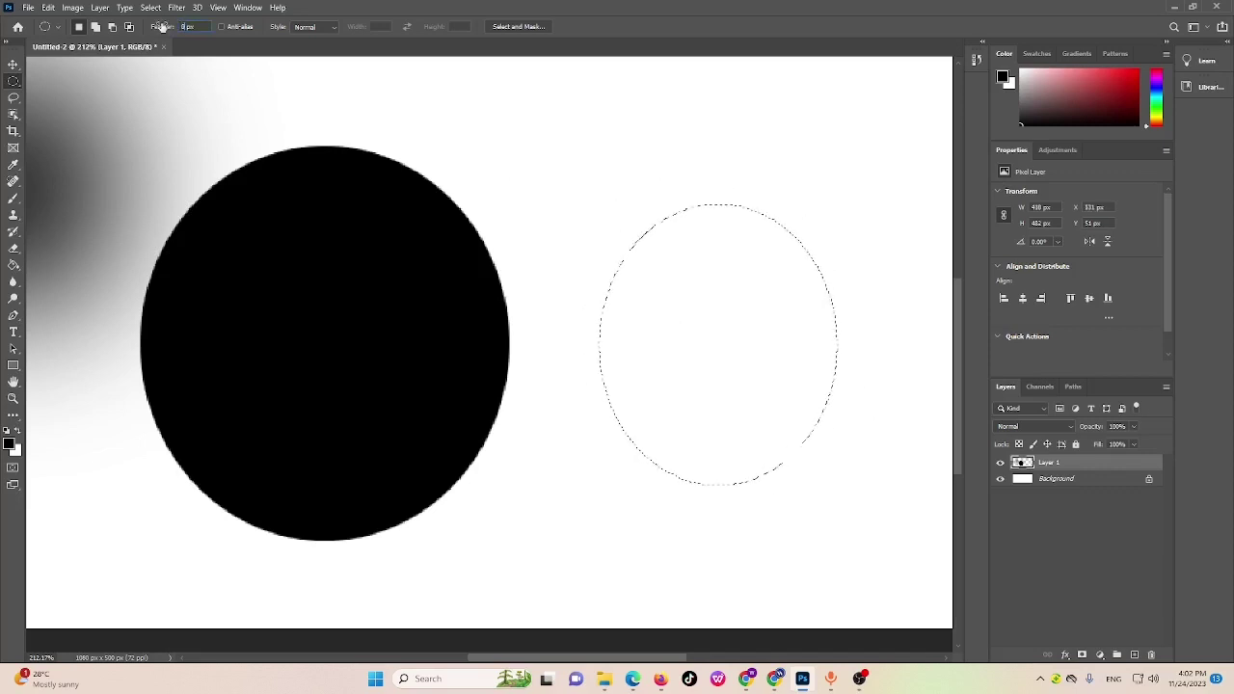
drag(563, 147, 876, 469)
key(alt+BackSpace)
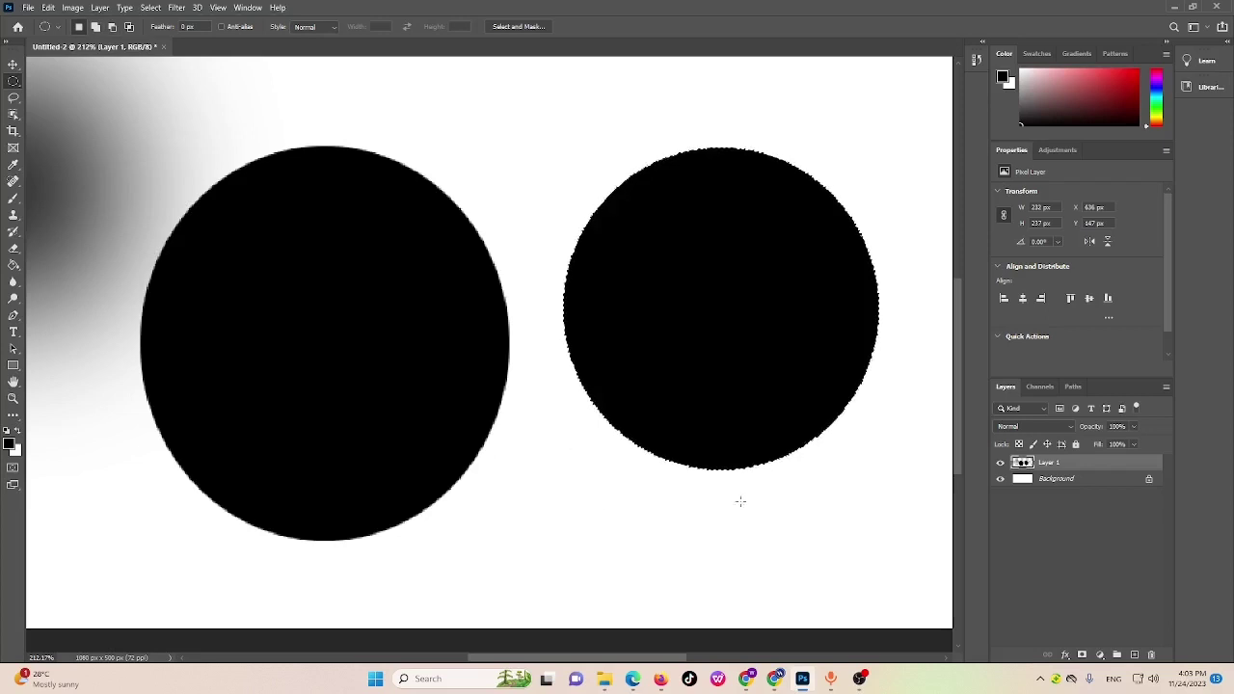
Move the new black circle to about X 609, Y 187 px beside the larger ellipse, and compare their facing edges at high magnification
click(14, 64)
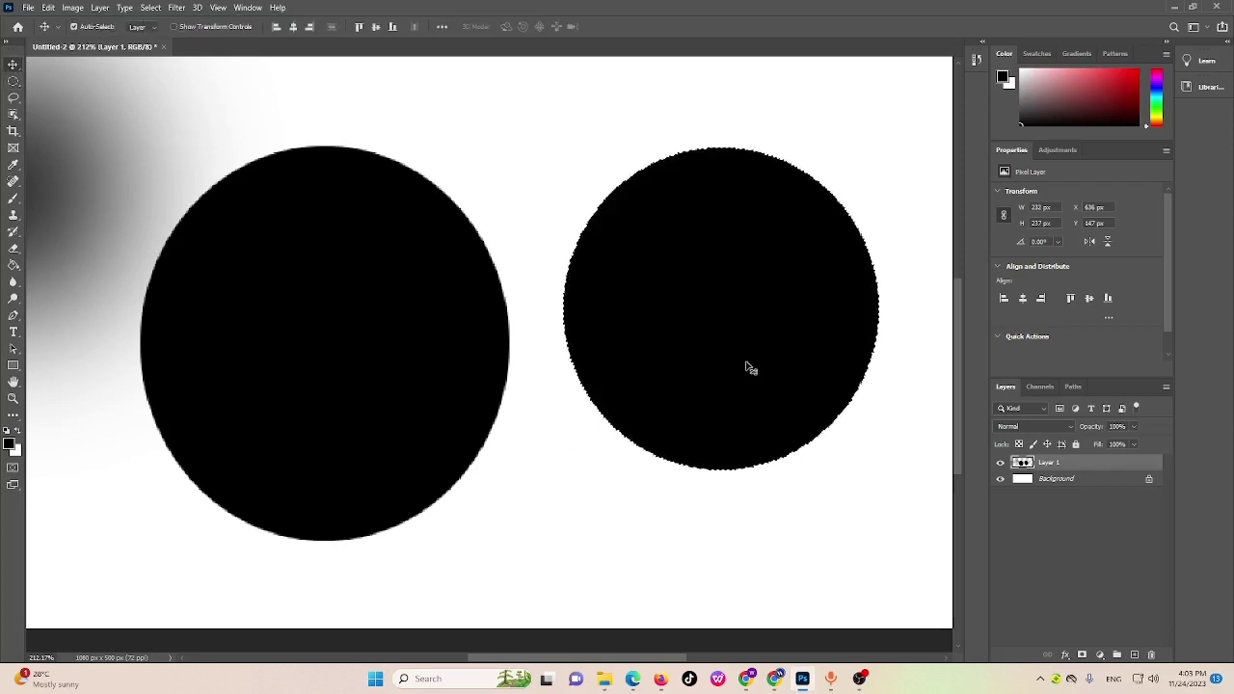
drag(749, 365, 715, 423)
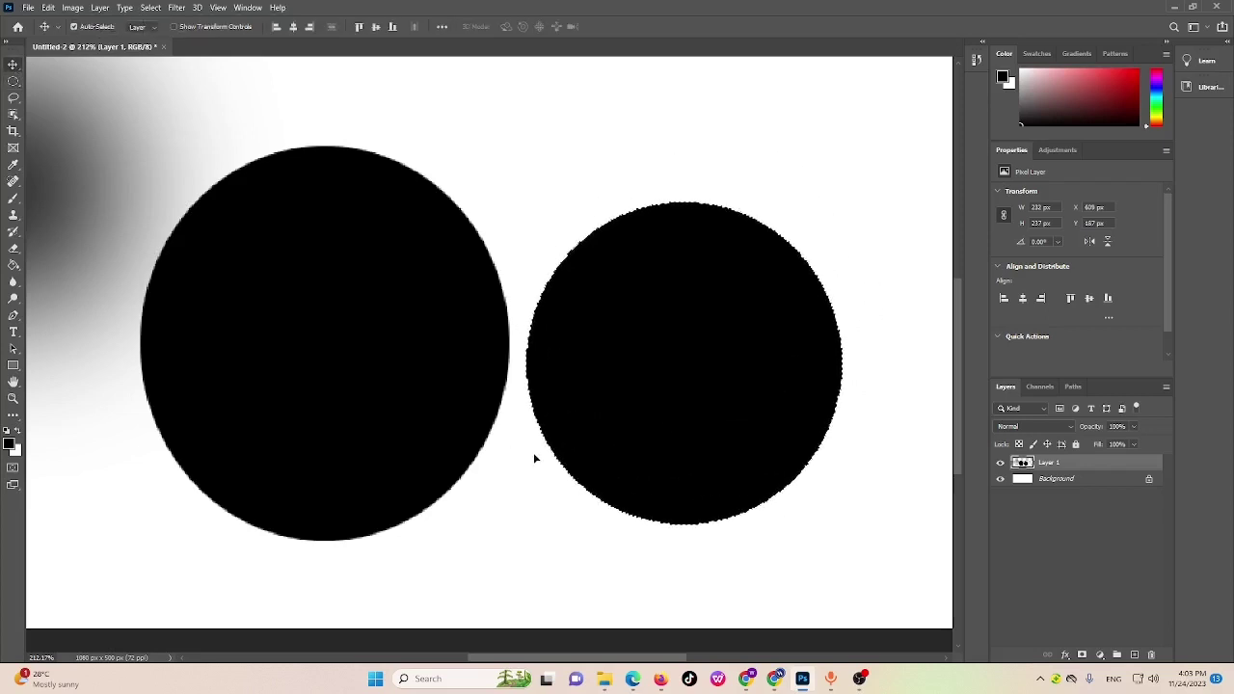
scroll(534, 453, up, 3)
scroll(535, 458, up, 6)
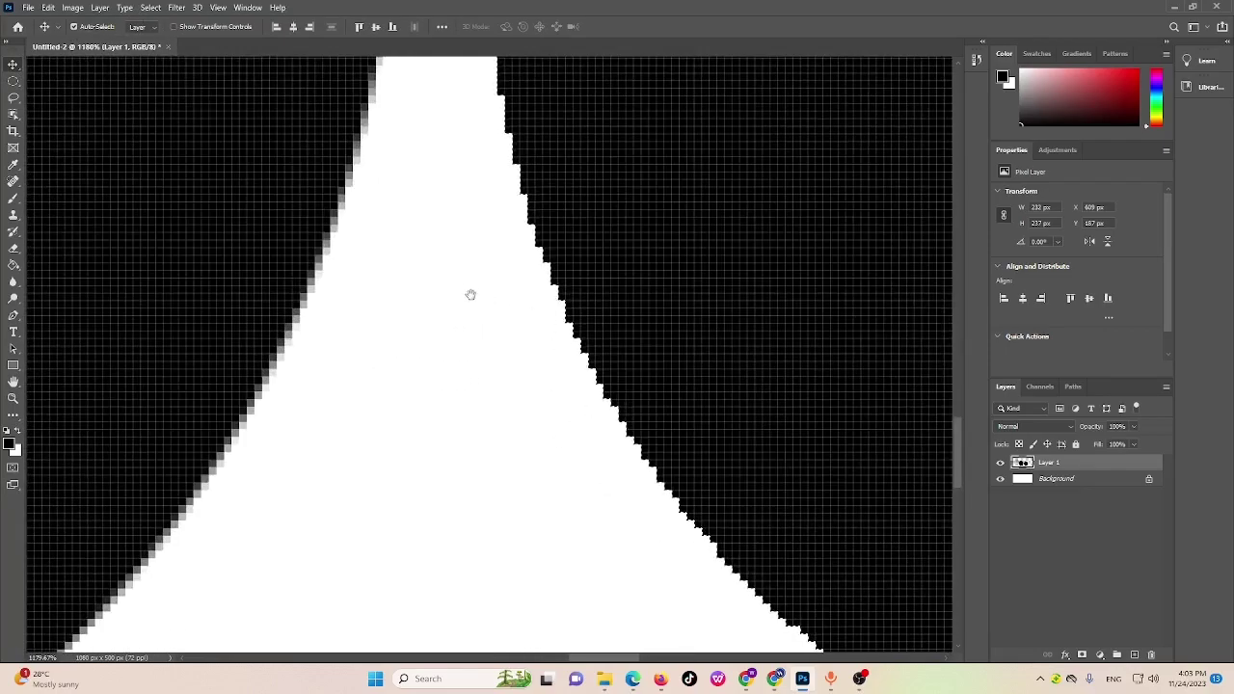
drag(472, 293, 609, 498)
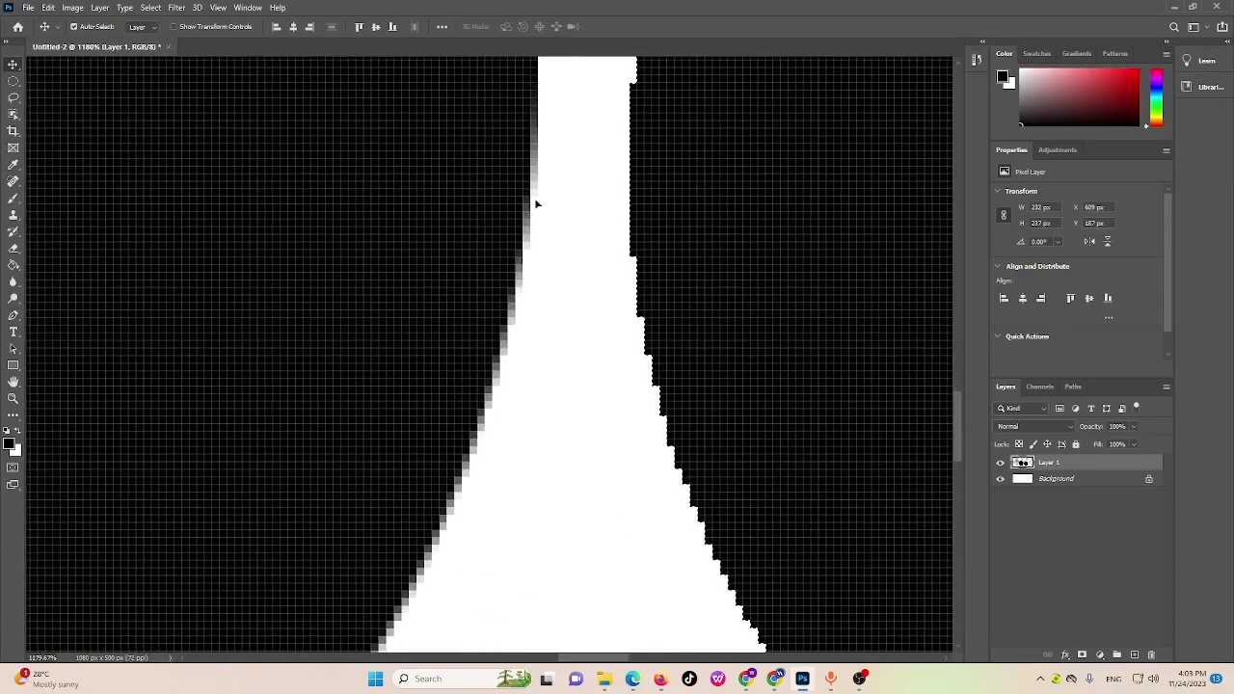